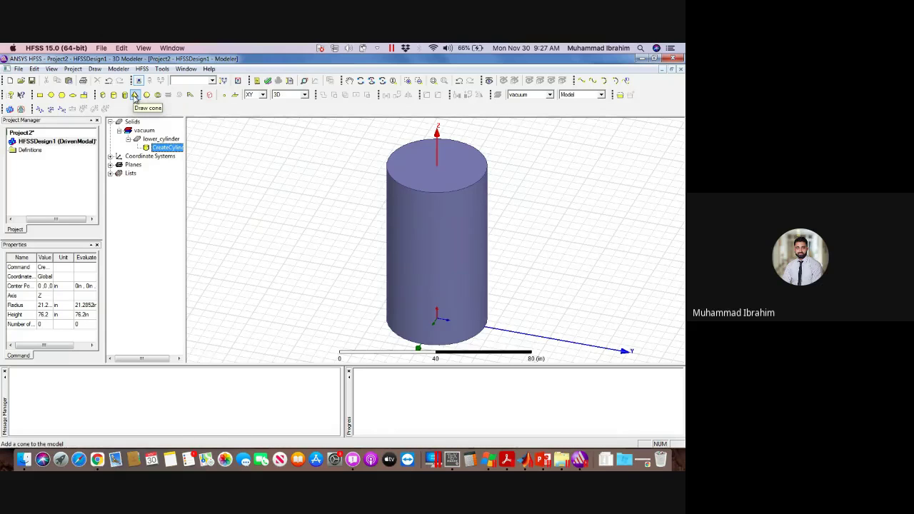
# - Draw a cone beside the cylinder, centred at about (-70, -100, 0) in, with lower radius about 25 in and height about -40 in
pyautogui.click(134, 95)
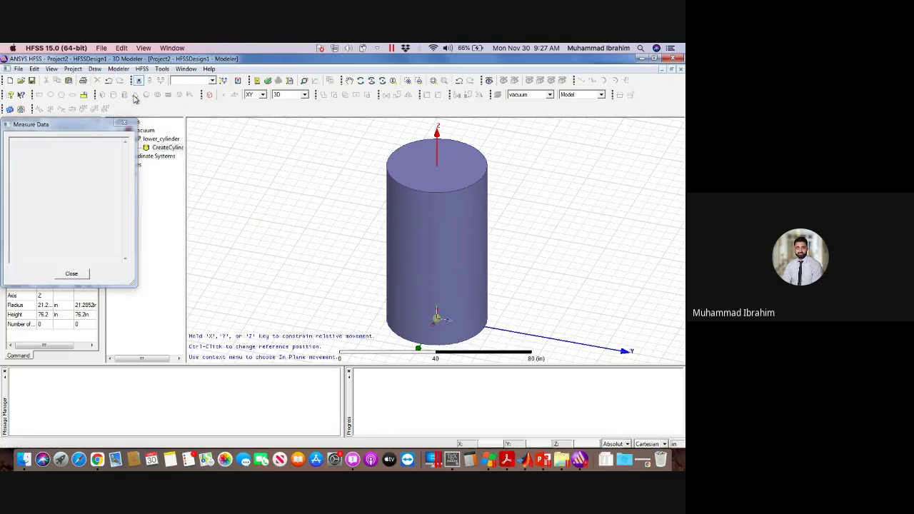
pyautogui.click(262, 199)
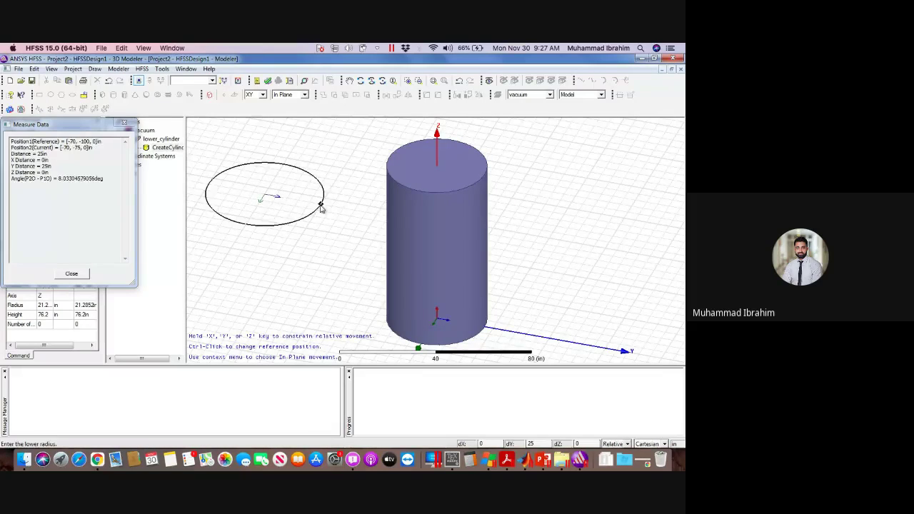
pyautogui.click(320, 206)
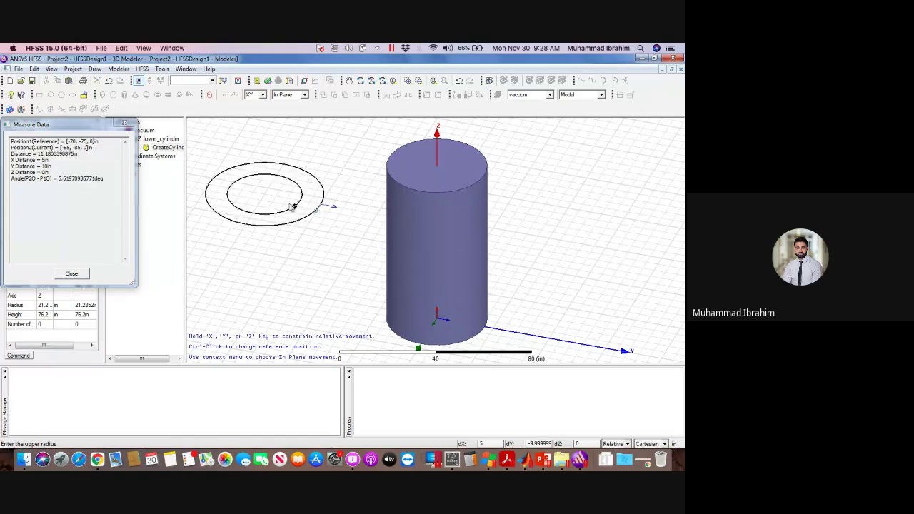
pyautogui.click(286, 205)
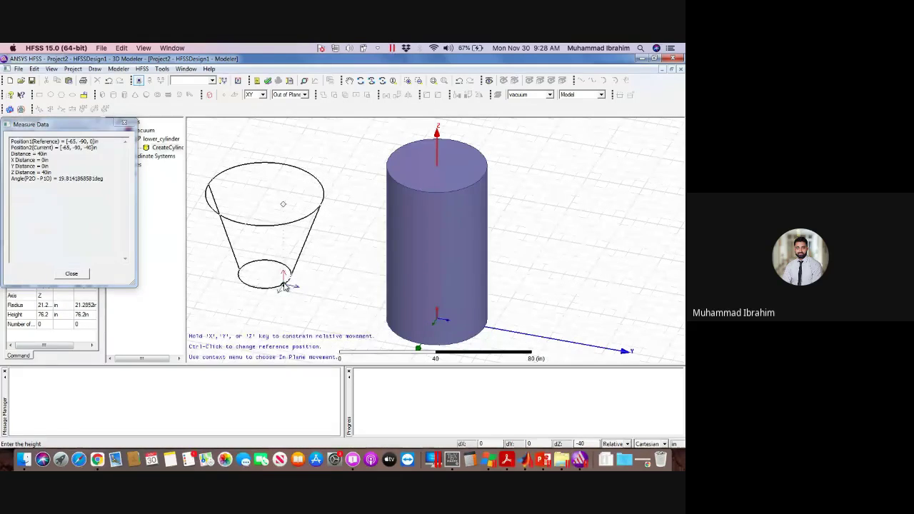
pyautogui.click(283, 285)
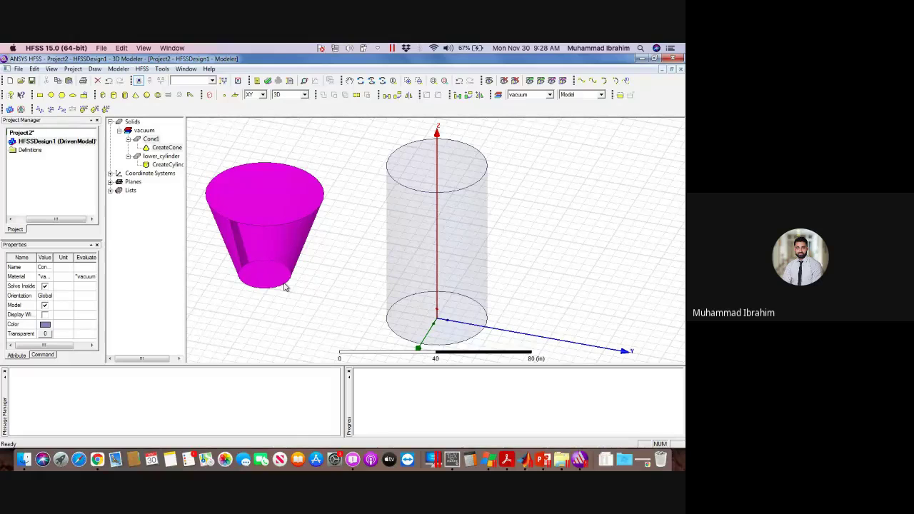
# - Delete the cone just drawn beside the cylinder
pyautogui.rightClick(154, 140)
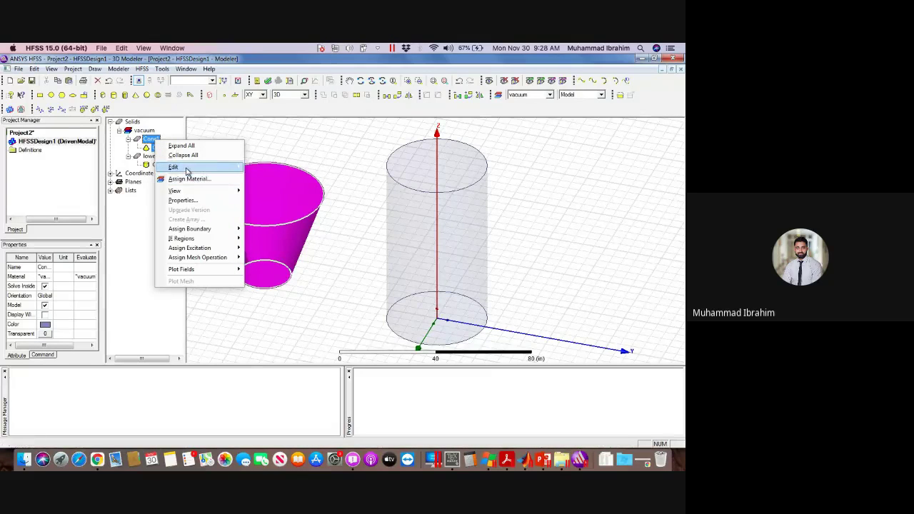
pyautogui.moveTo(187, 170)
pyautogui.click(257, 186)
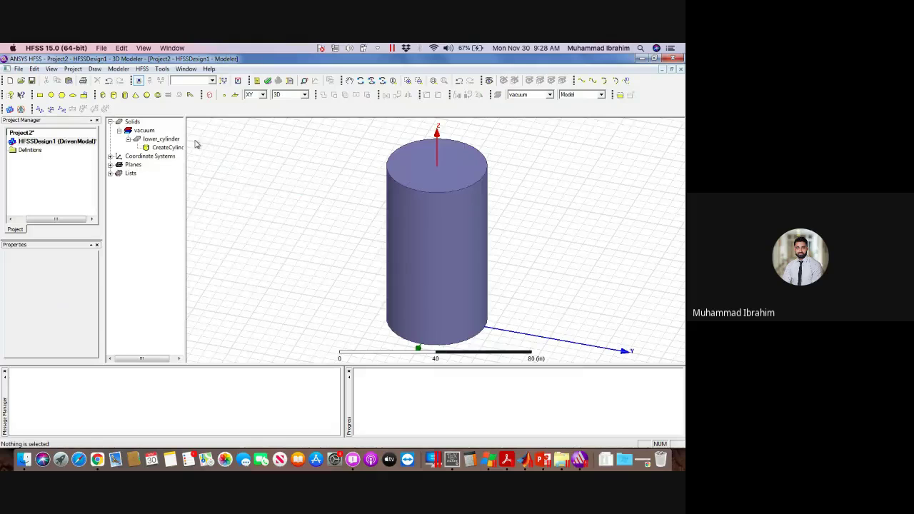
# - Draw a cone centred at about (-85, -105, 0) in, with lower radius about 25 in, upper radius about 15 in and height about -40 in
pyautogui.click(135, 96)
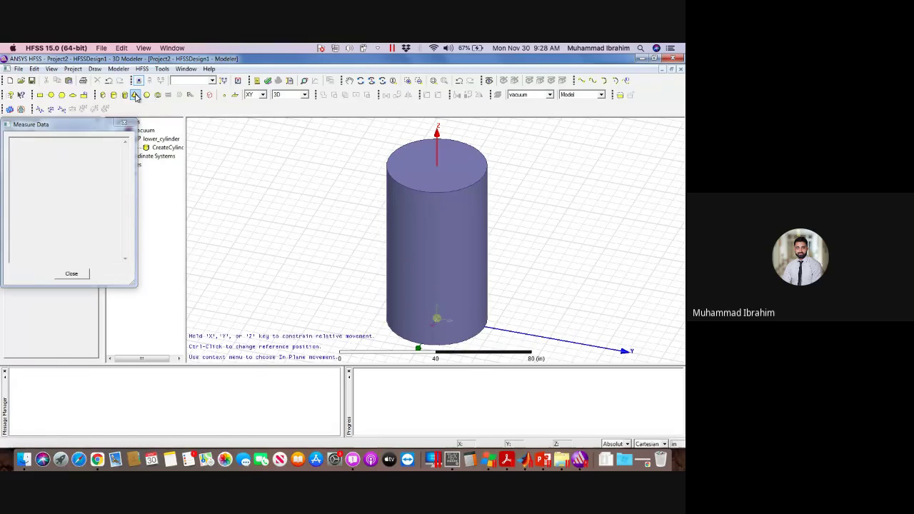
pyautogui.click(265, 178)
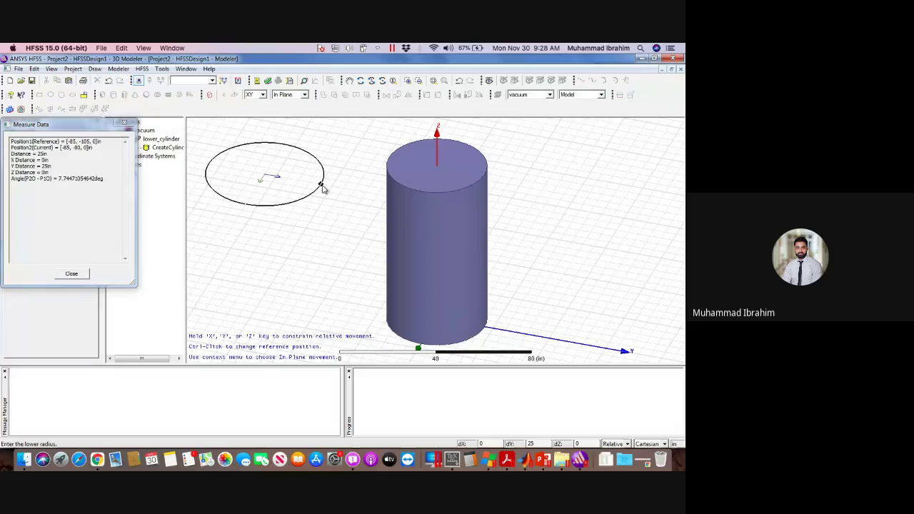
pyautogui.click(326, 188)
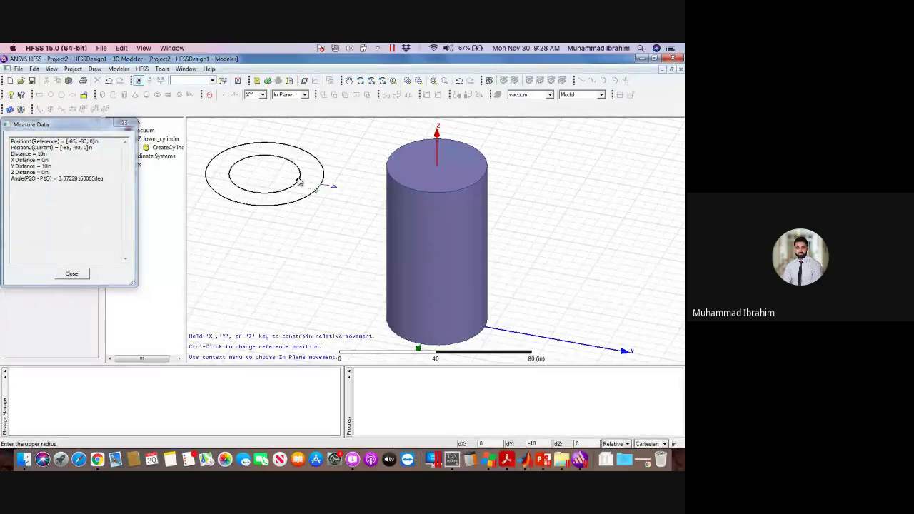
pyautogui.click(299, 182)
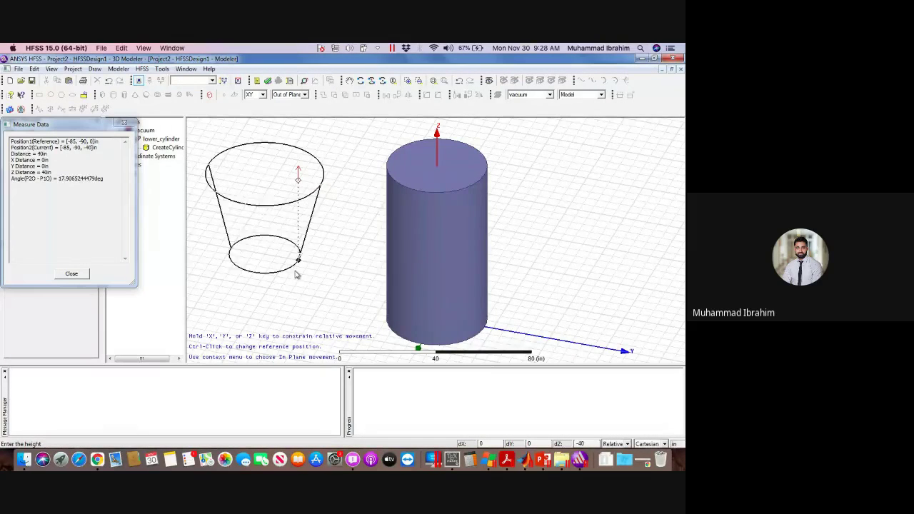
pyautogui.click(297, 275)
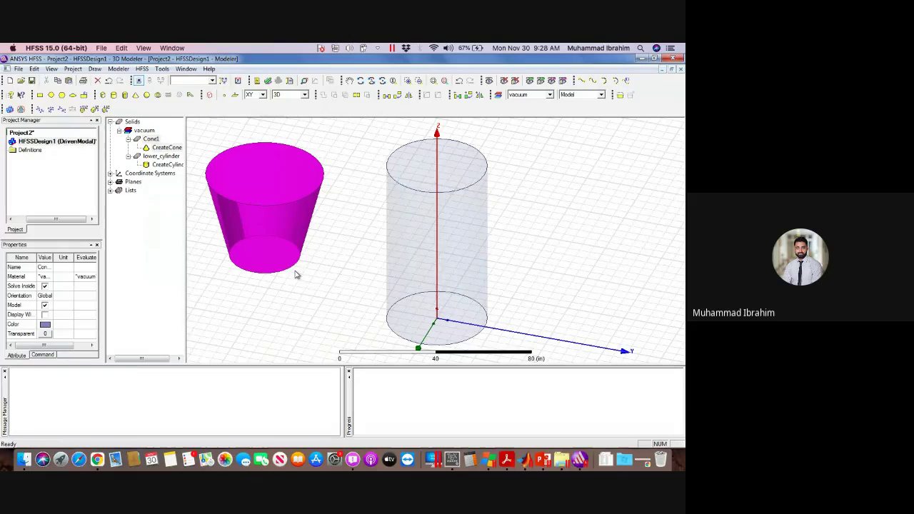
# - Delete the redrawn cone, leaving only the lower cylinder in the model
pyautogui.rightClick(156, 141)
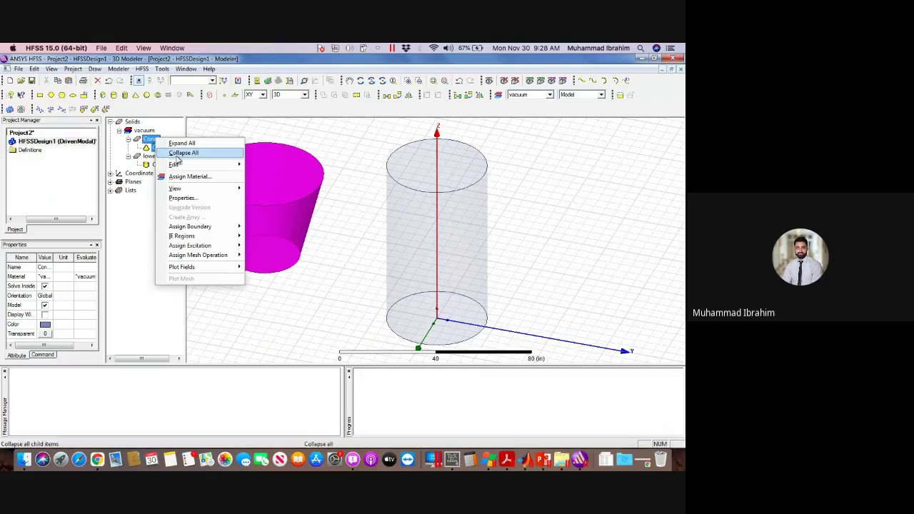
pyautogui.moveTo(178, 164)
pyautogui.click(274, 186)
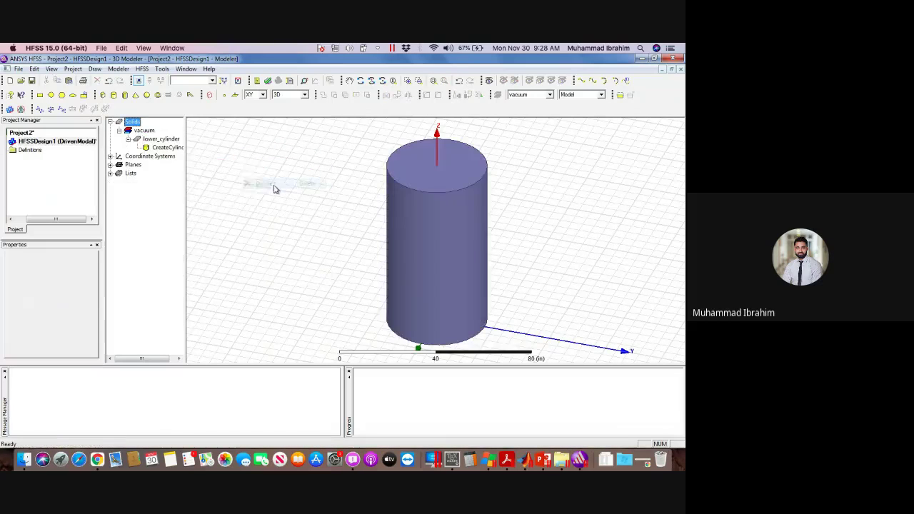
# - Draw a cone centred at (-95, -115, 0) in, with lower radius about 25.5 in, upper radius 15 in and height -30 in
pyautogui.click(136, 96)
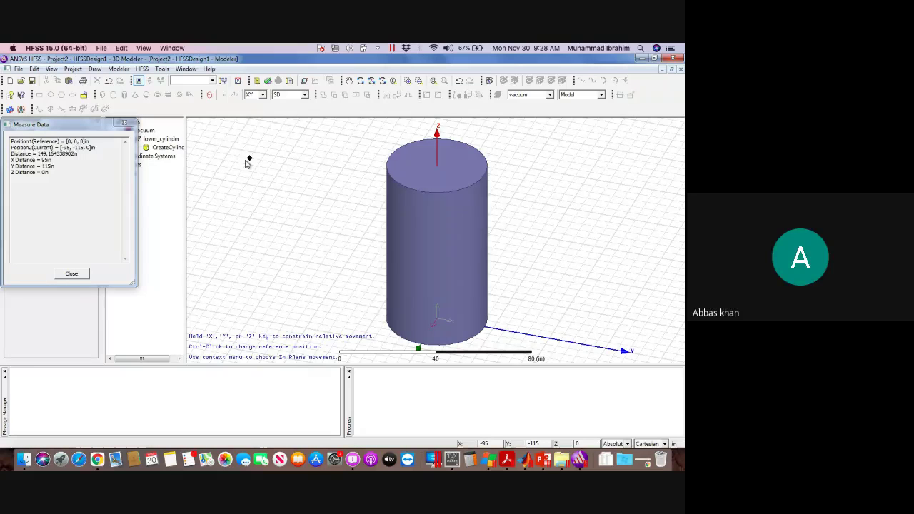
pyautogui.click(247, 161)
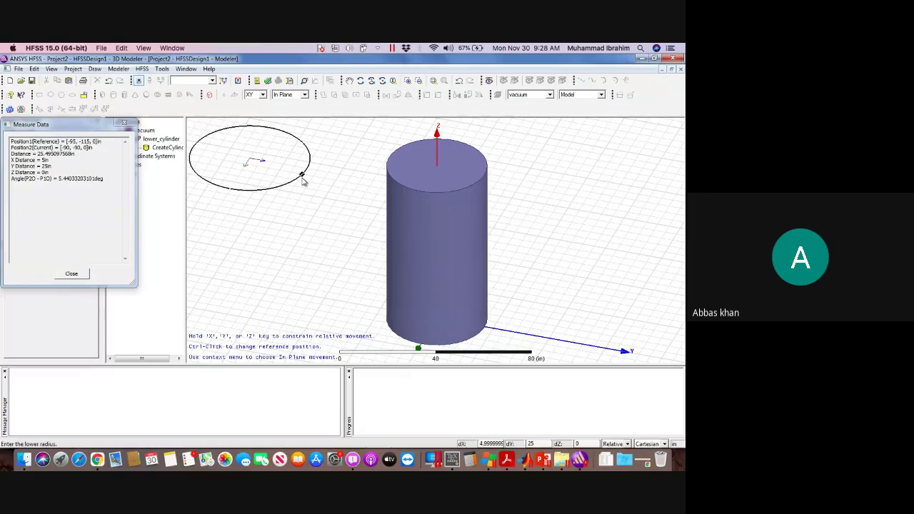
pyautogui.click(302, 178)
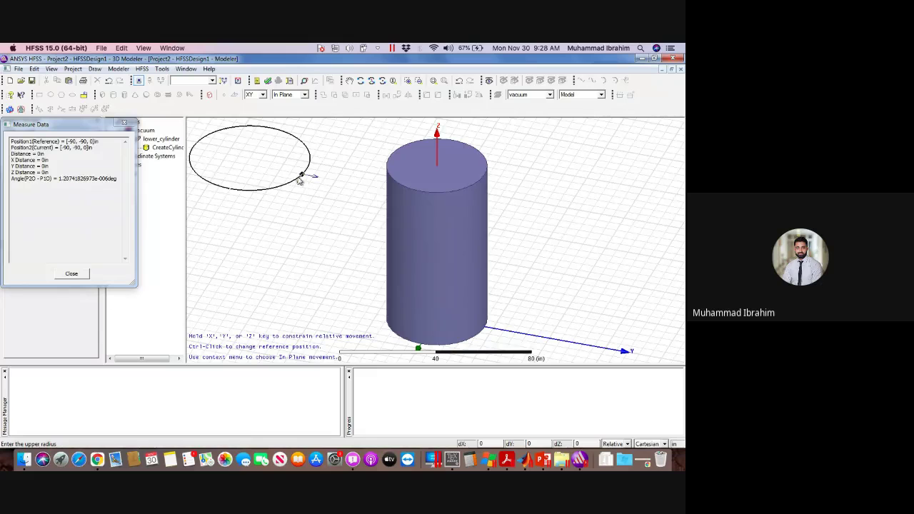
pyautogui.click(285, 173)
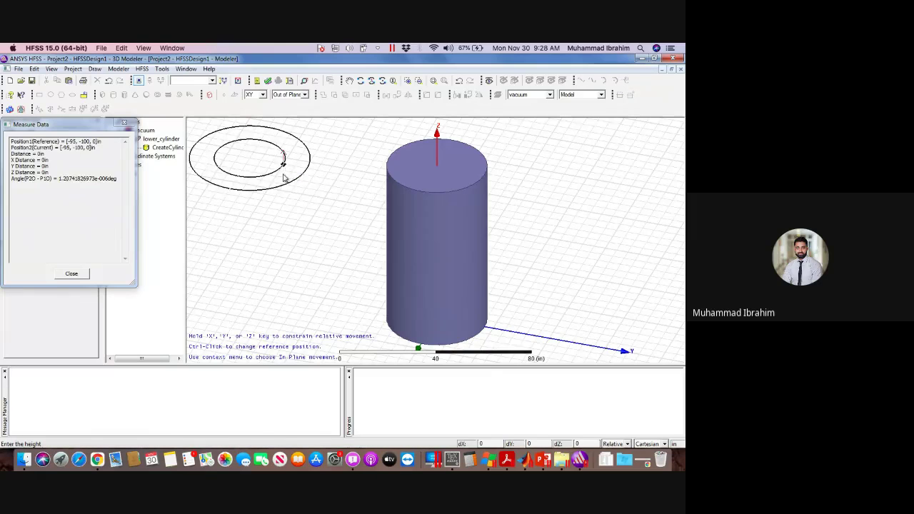
pyautogui.click(271, 245)
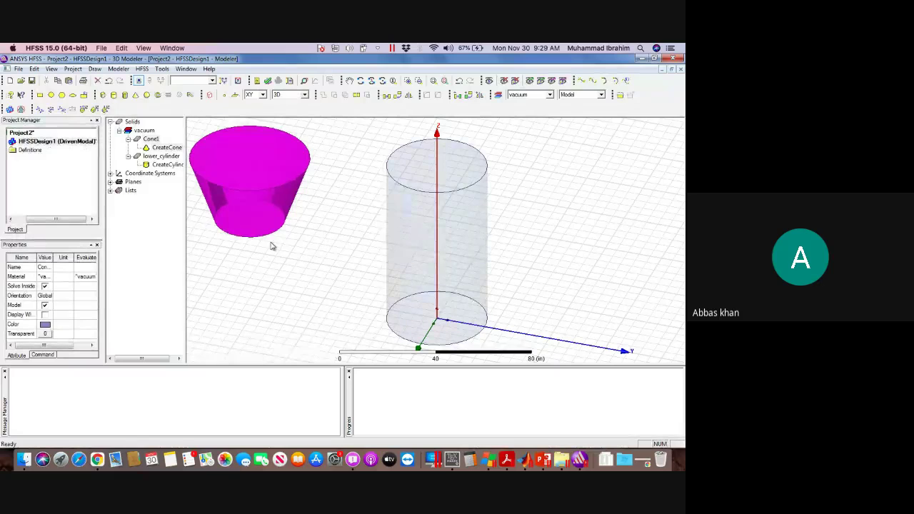
# - Set the lower cylinder's radius to 0.838 in and its height to 3 in
pyautogui.click(403, 245)
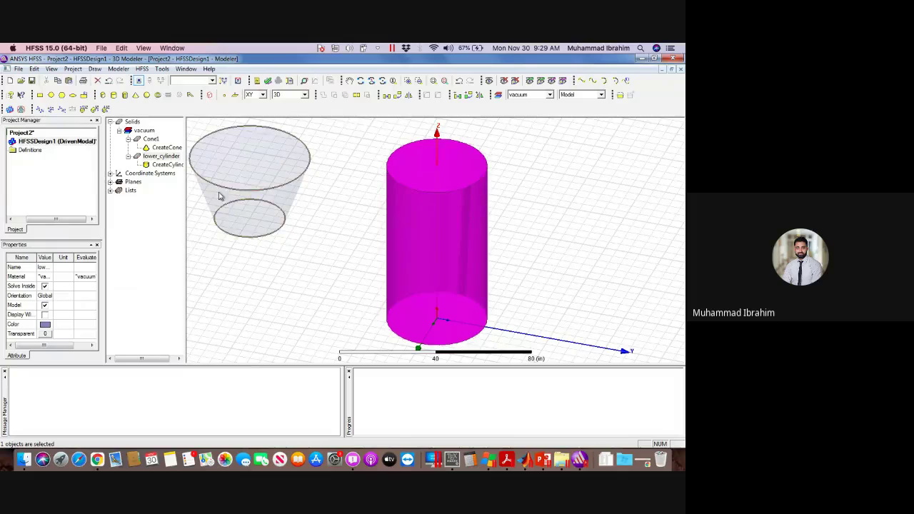
pyautogui.doubleClick(166, 165)
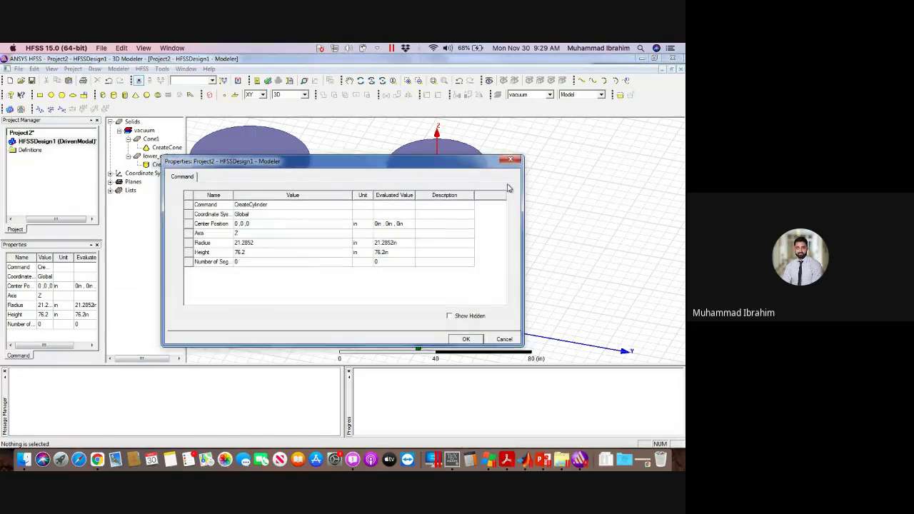
pyautogui.click(280, 243)
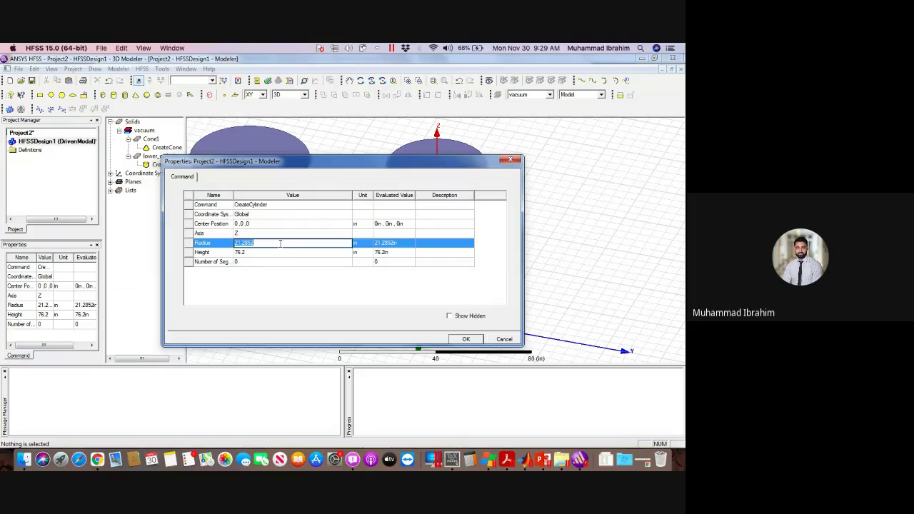
pyautogui.write('0.83')
pyautogui.press('Tab')
pyautogui.press('Tab')
pyautogui.press('Tab')
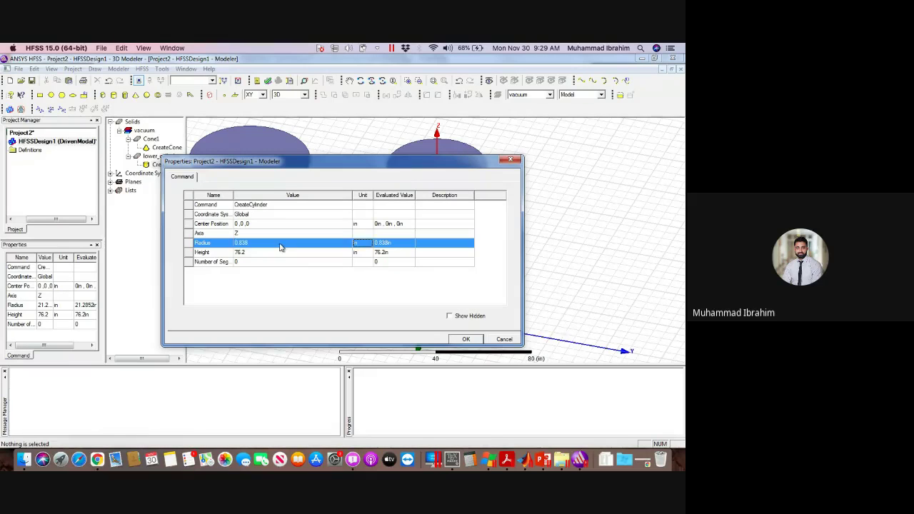
pyautogui.write('3')
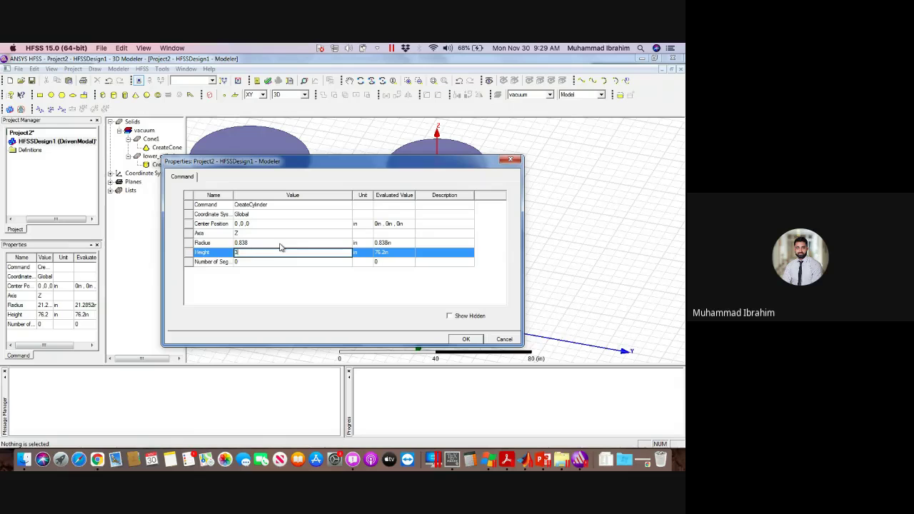
pyautogui.press('Tab')
pyautogui.press('Return')
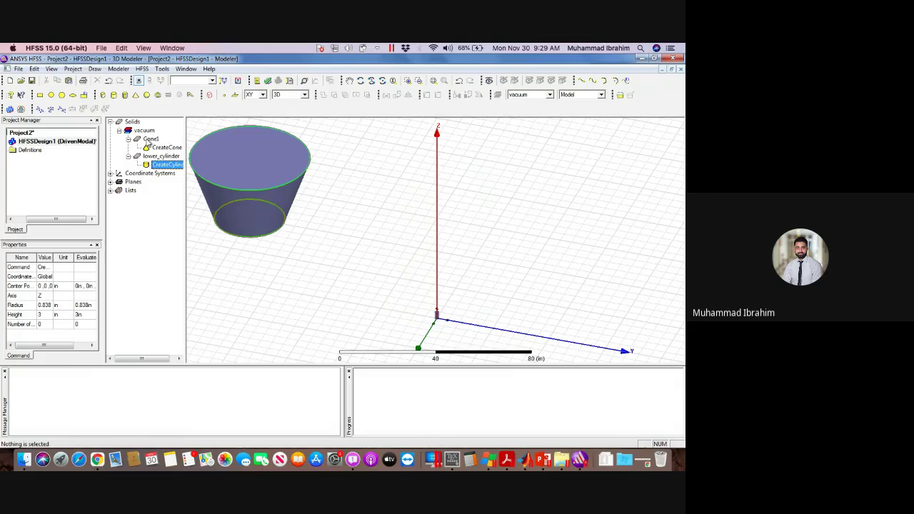
# - Check the cone's upper radius in the PowerPoint dimension figure and set it to 1.547 in in HFSS
pyautogui.doubleClick(161, 147)
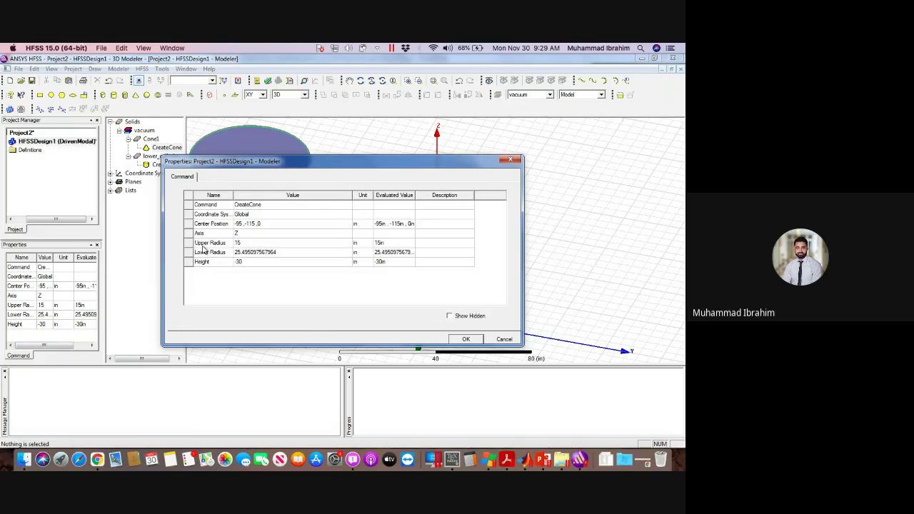
pyautogui.click(249, 243)
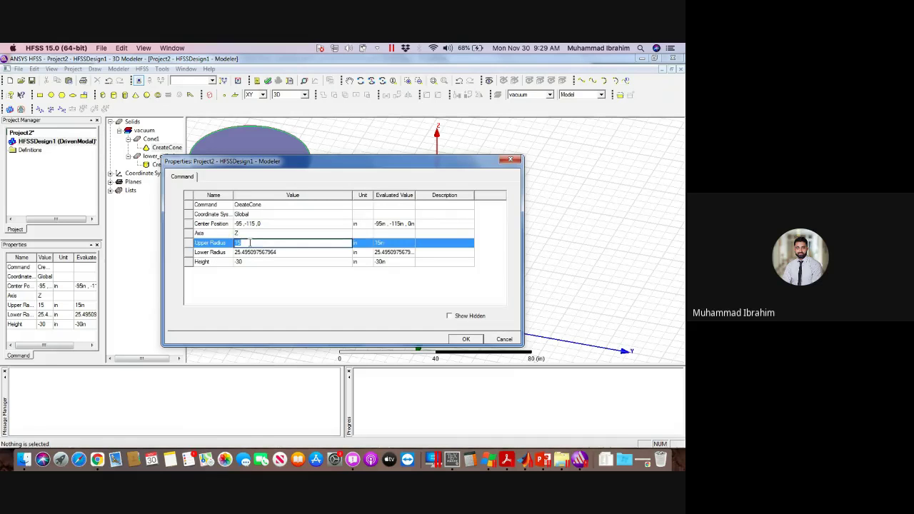
pyautogui.hotkey('alt', 'Tab')
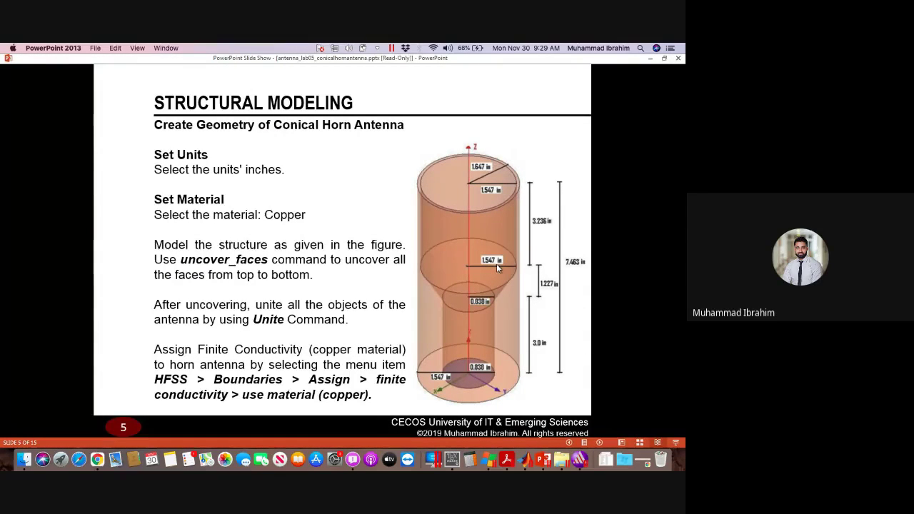
pyautogui.press('super+Tab')
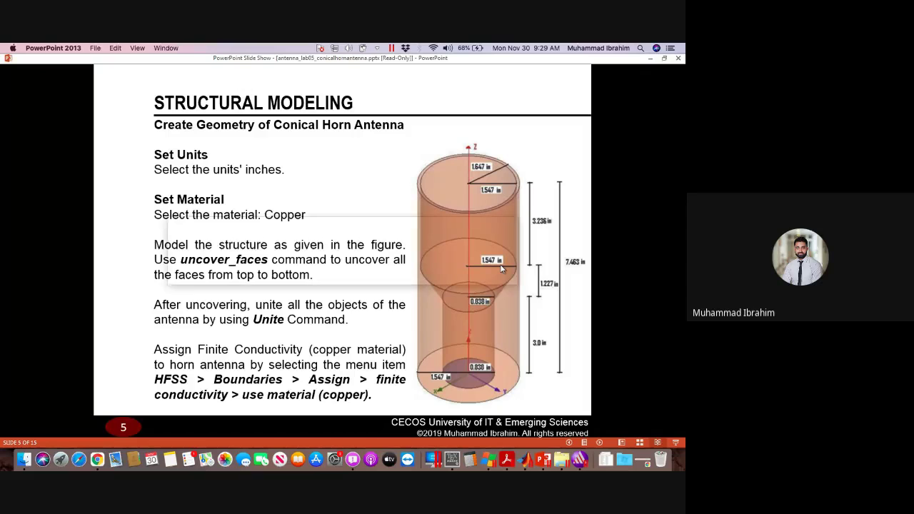
pyautogui.write('1')
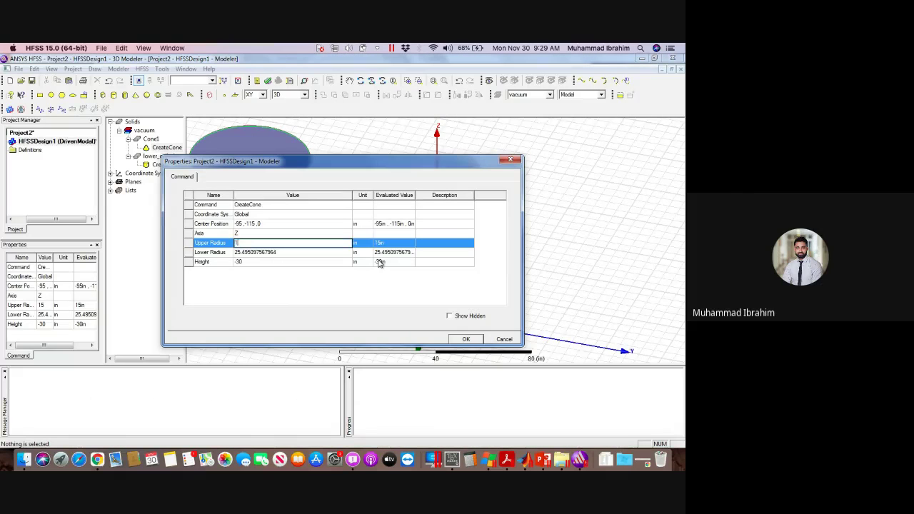
pyautogui.write('.5')
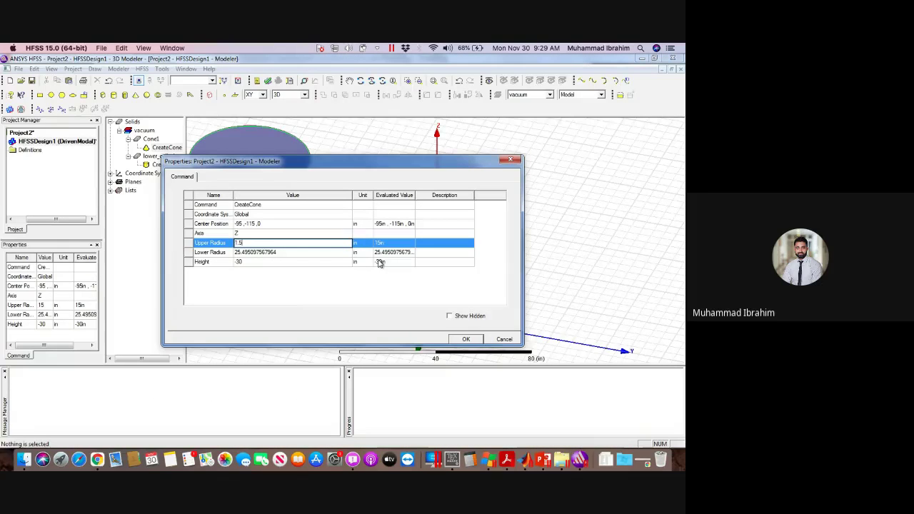
pyautogui.write('4')
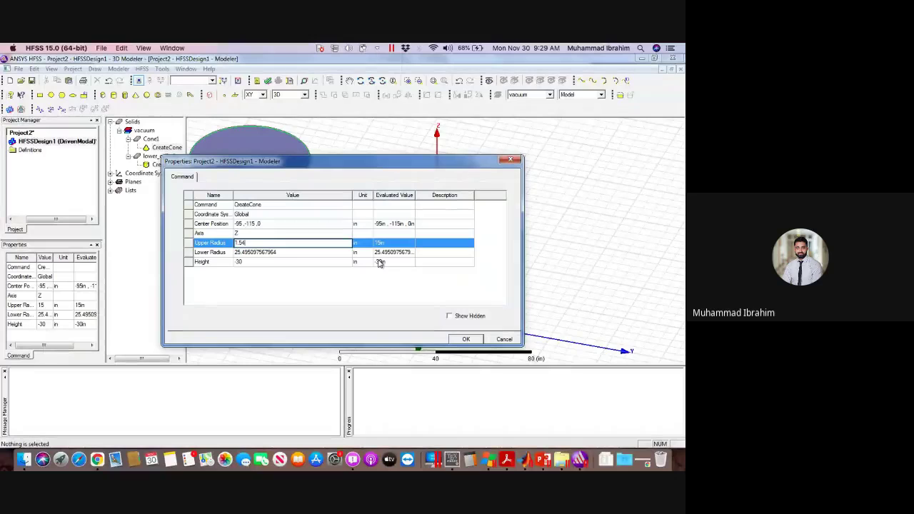
pyautogui.write('7in')
pyautogui.press('Tab')
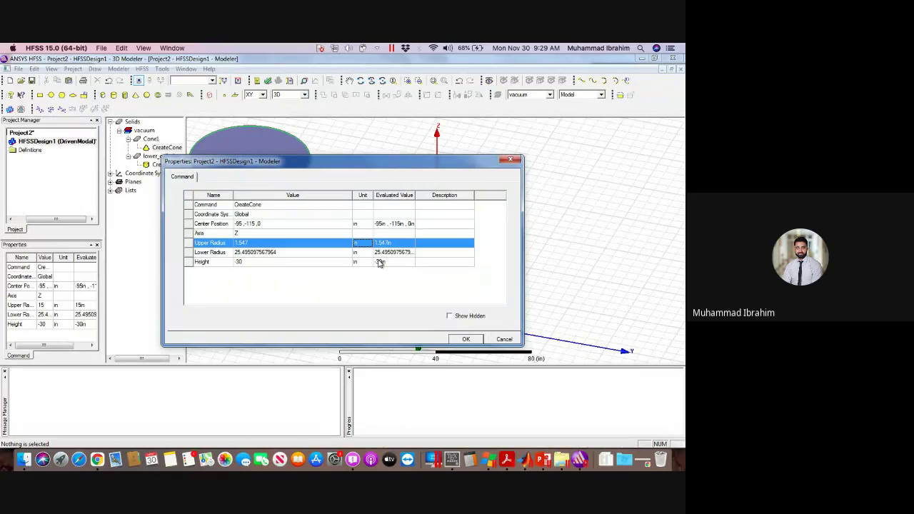
# - Check the cone's lower radius in the PowerPoint dimension figure and set it to 0.838 in in HFSS
pyautogui.press('Tab')
pyautogui.hotkey('alt', 'Tab')
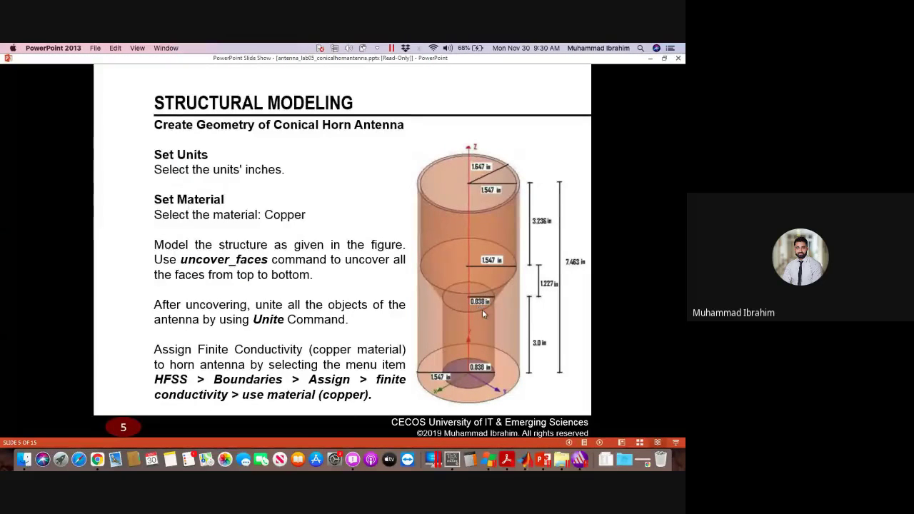
pyautogui.press('super+Tab')
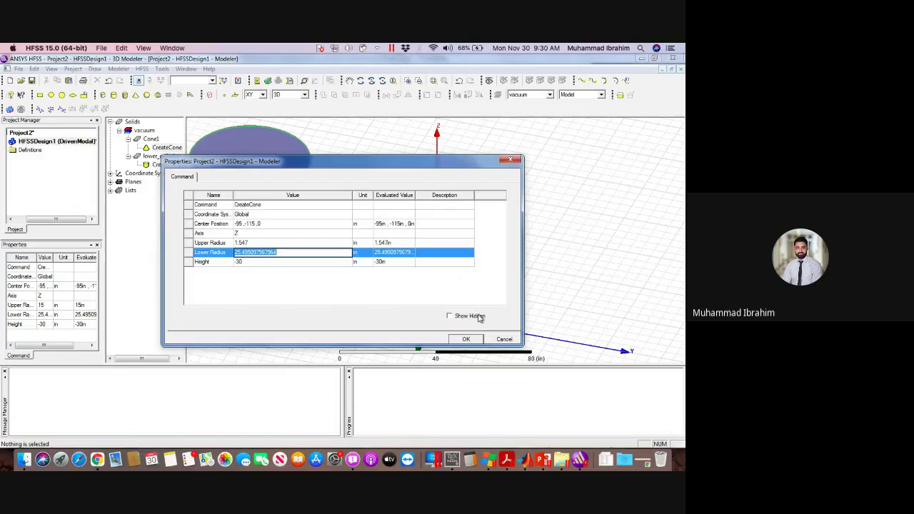
pyautogui.write('0.838')
pyautogui.press('Return')
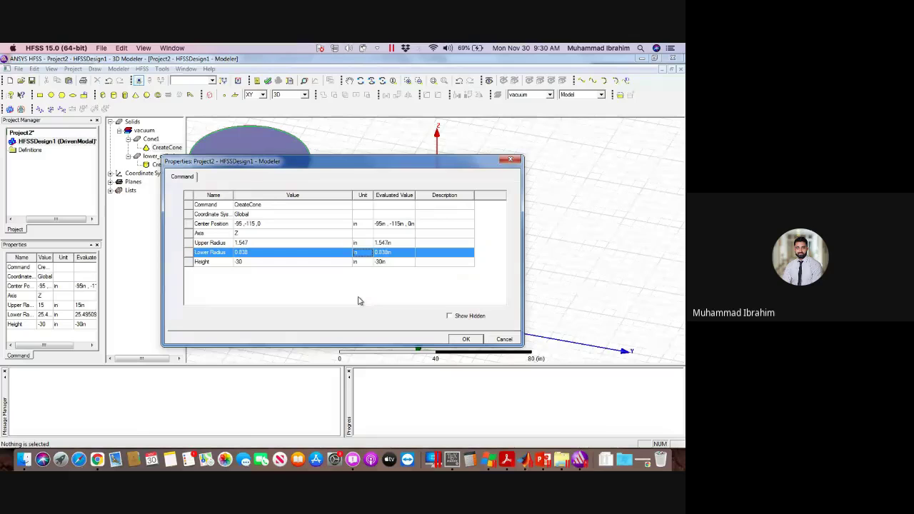
# - Check the conical section's height in the PowerPoint figure and set the cone's height to -1.227 in in HFSS, applying the edited dimensions
pyautogui.click(294, 263)
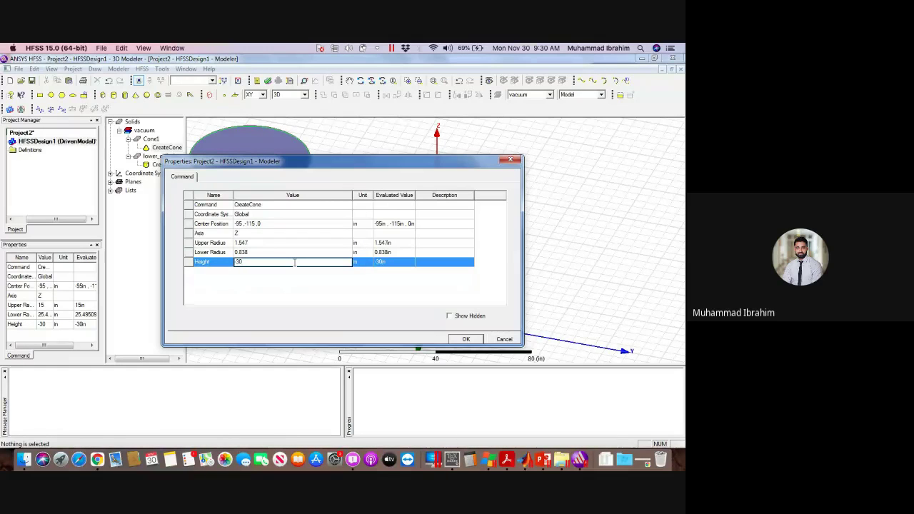
pyautogui.press('super+Tab')
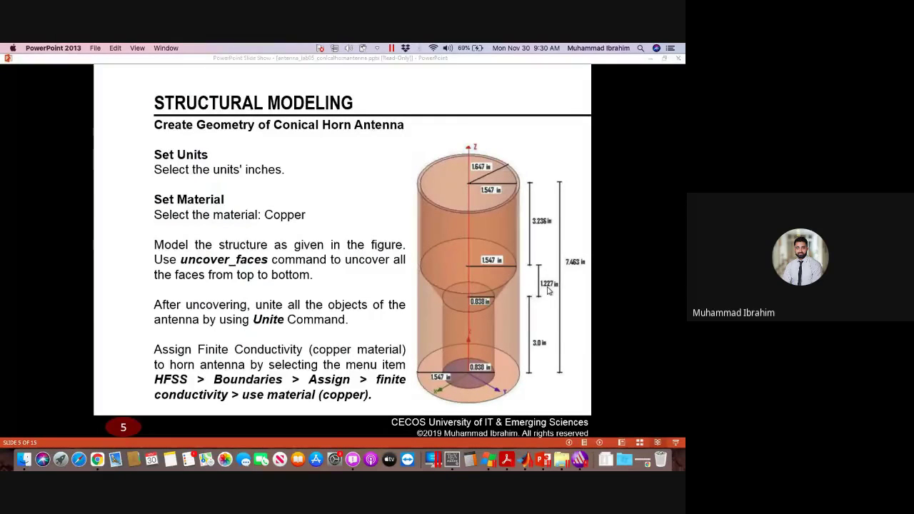
pyautogui.press('super+Tab')
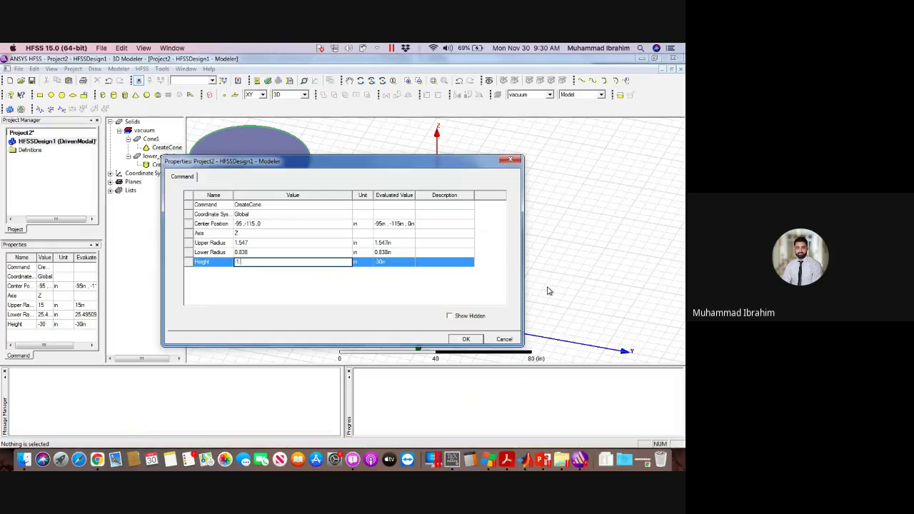
pyautogui.write('227')
pyautogui.press('Tab')
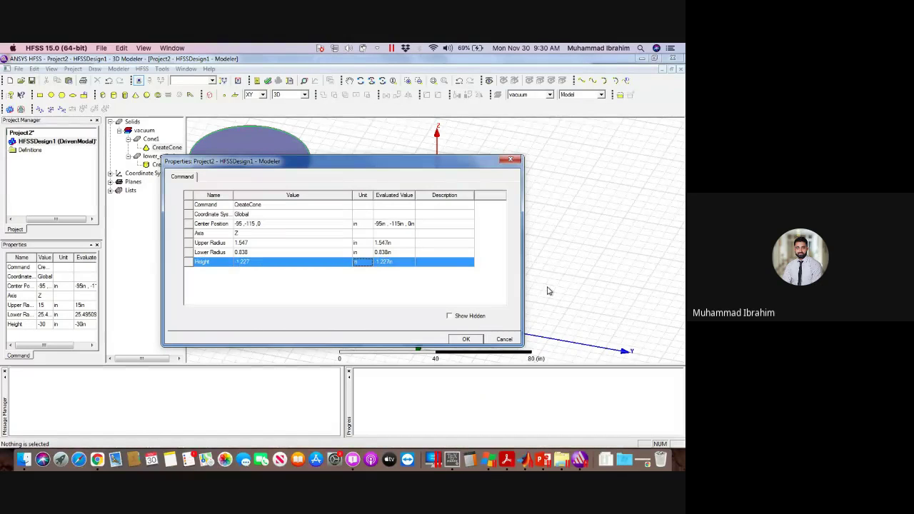
pyautogui.click(466, 340)
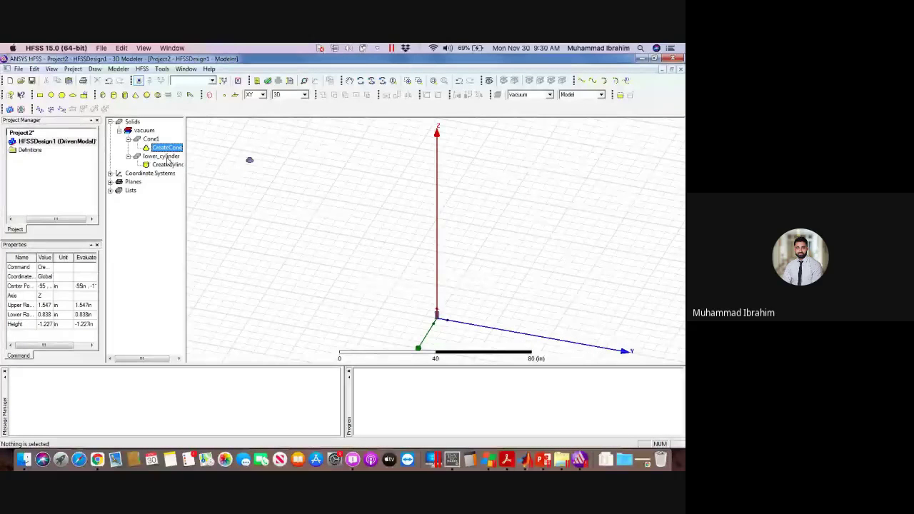
# - Reverse the cone's direction by setting its height to 1.227 in
pyautogui.doubleClick(168, 149)
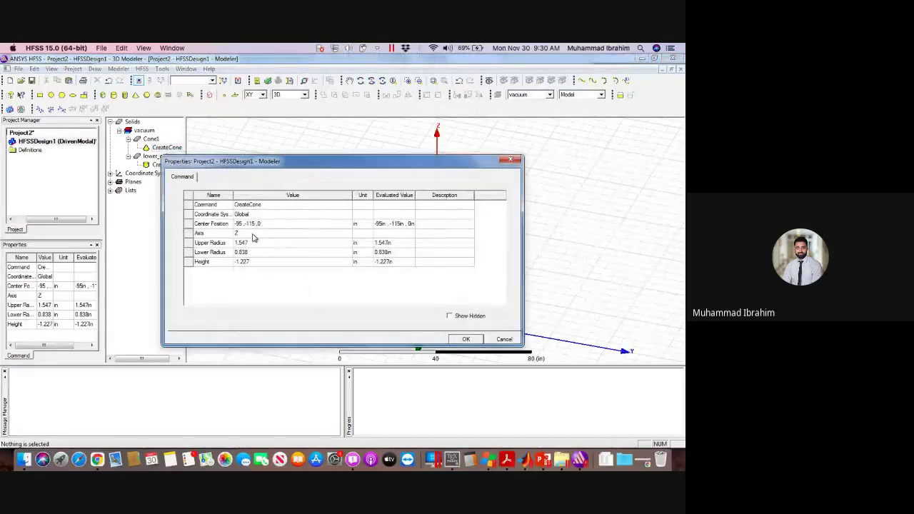
pyautogui.click(242, 262)
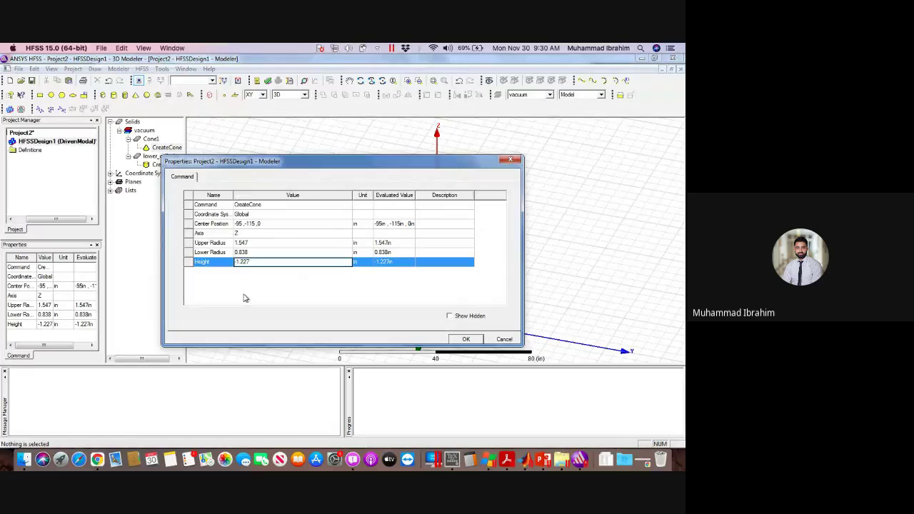
pyautogui.click(465, 338)
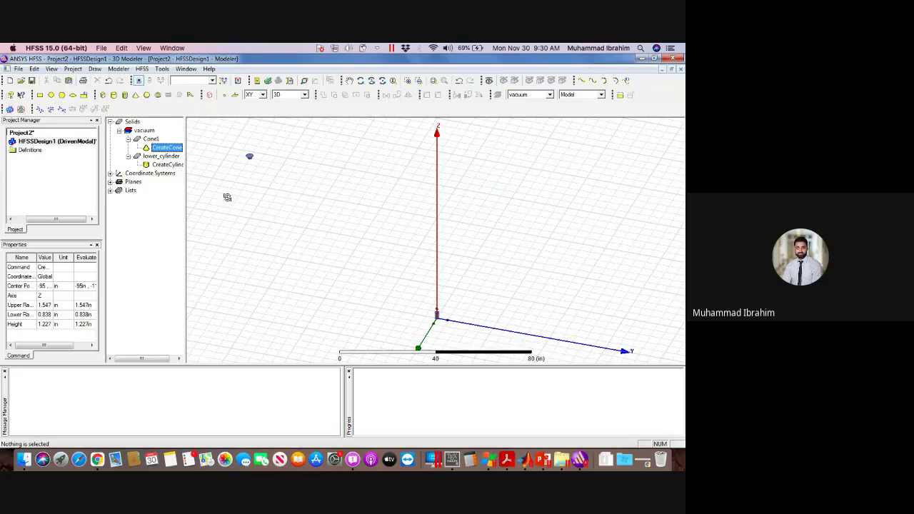
# - Check the cone's placement on the PowerPoint slide and set its center position to (0, 0, 3) in in HFSS
pyautogui.hotkey('alt', 'Tab')
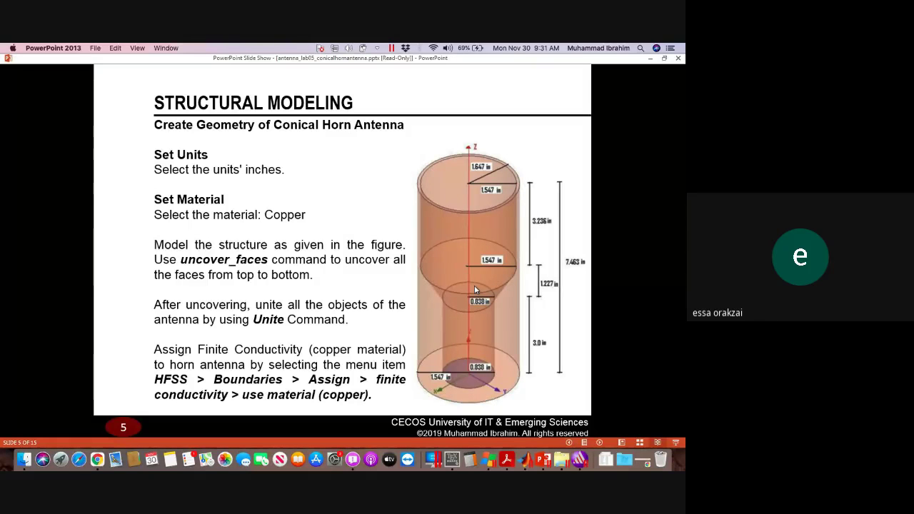
pyautogui.hotkey('alt', 'Tab')
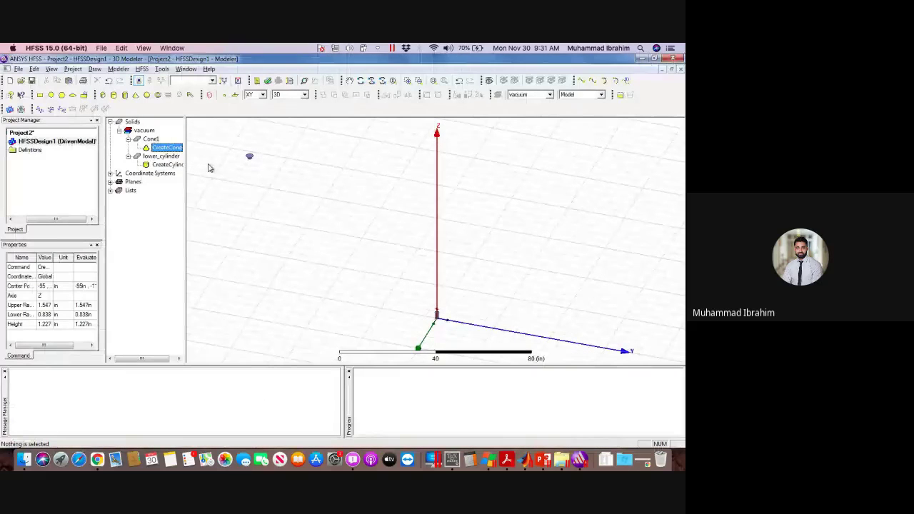
pyautogui.doubleClick(165, 148)
pyautogui.click(277, 224)
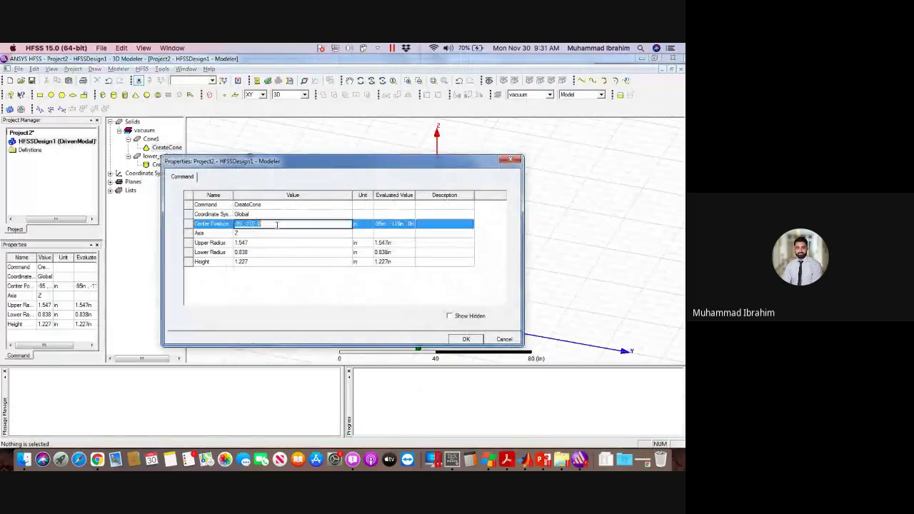
pyautogui.write('0,')
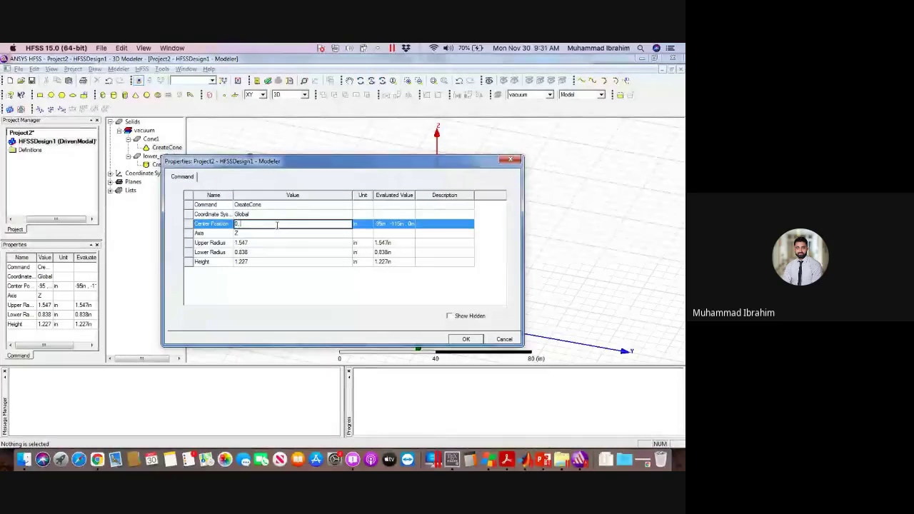
pyautogui.write(' 0, 3')
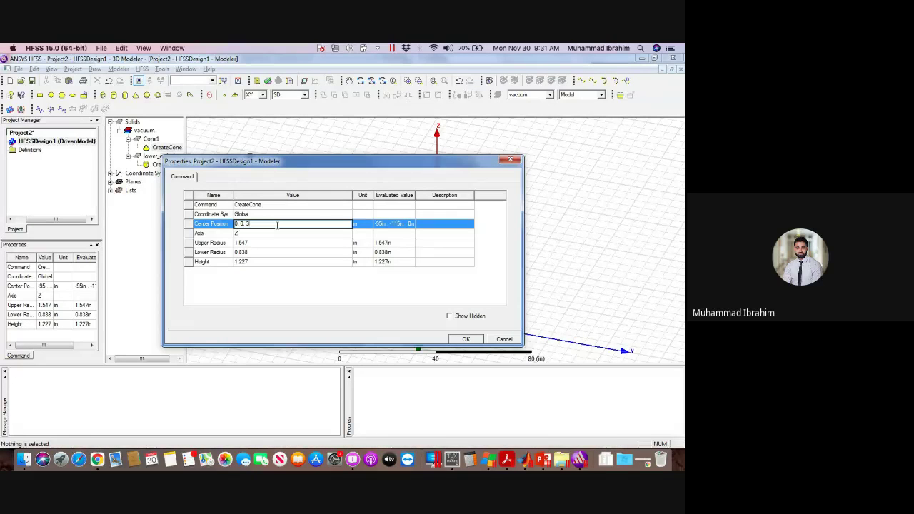
pyautogui.click(277, 232)
pyautogui.press('Return')
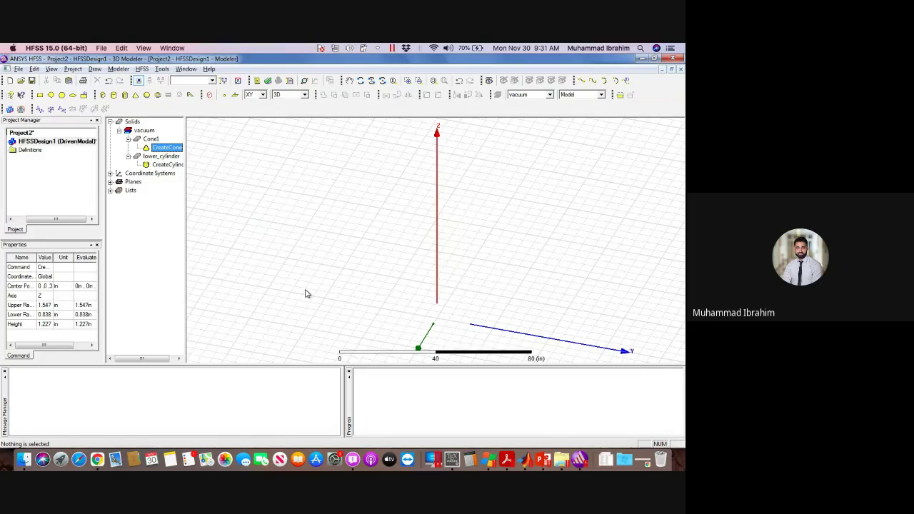
pyautogui.hotkey('ctrl', 'd')
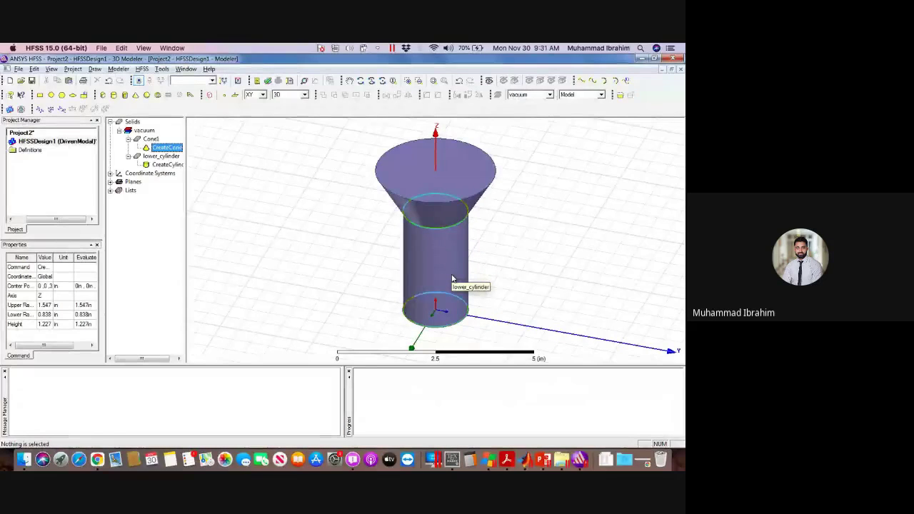
# - Compare the cone and lower cylinder in HFSS with the horn dimension figure in PowerPoint
pyautogui.press('super+Tab')
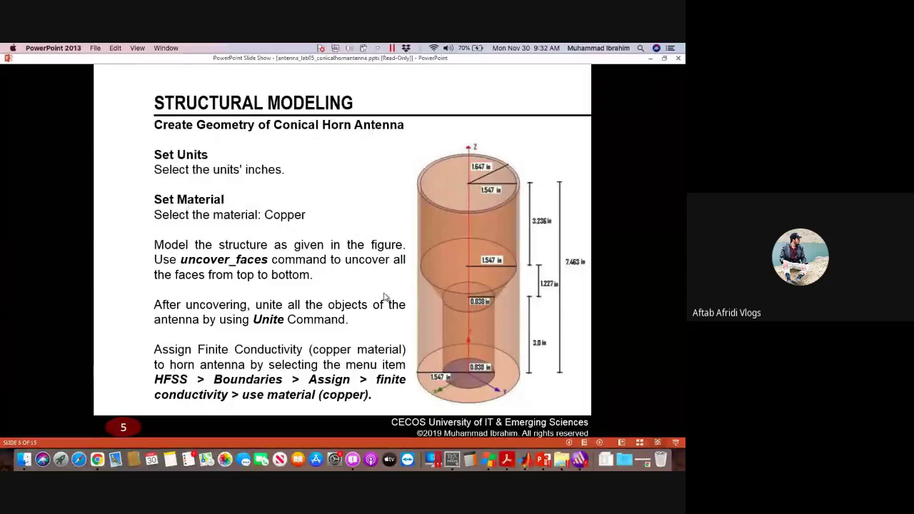
pyautogui.press('super+Tab')
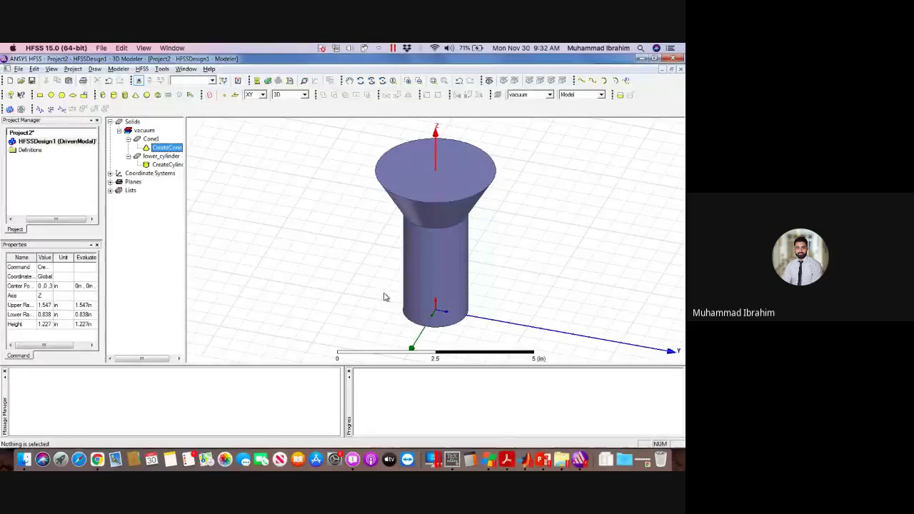
pyautogui.hotkey('alt', 'Tab')
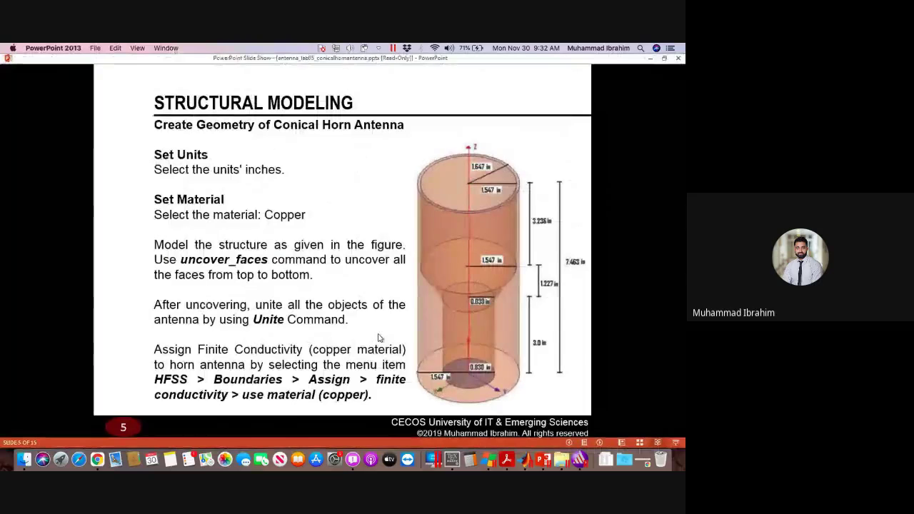
# - Switch to the Google Meet call in Chrome, read its chat messages, and return to the PowerPoint slide
pyautogui.click(97, 459)
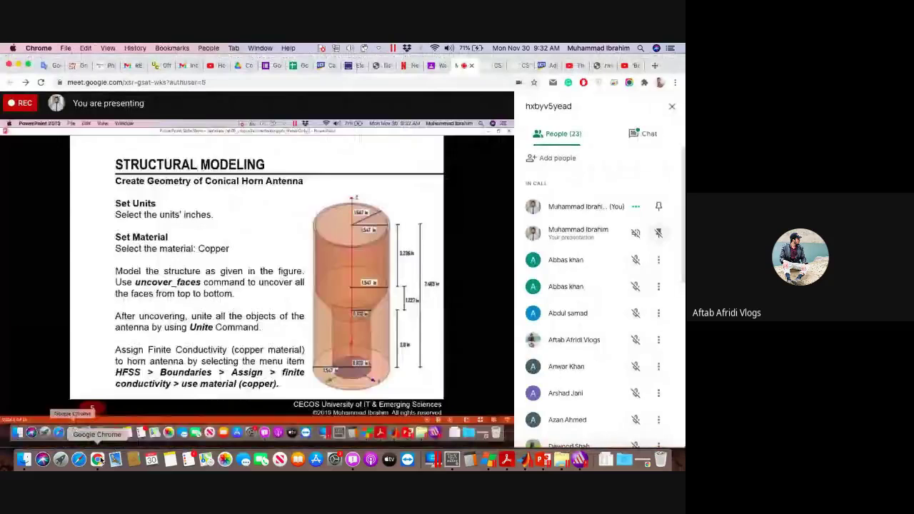
pyautogui.click(645, 134)
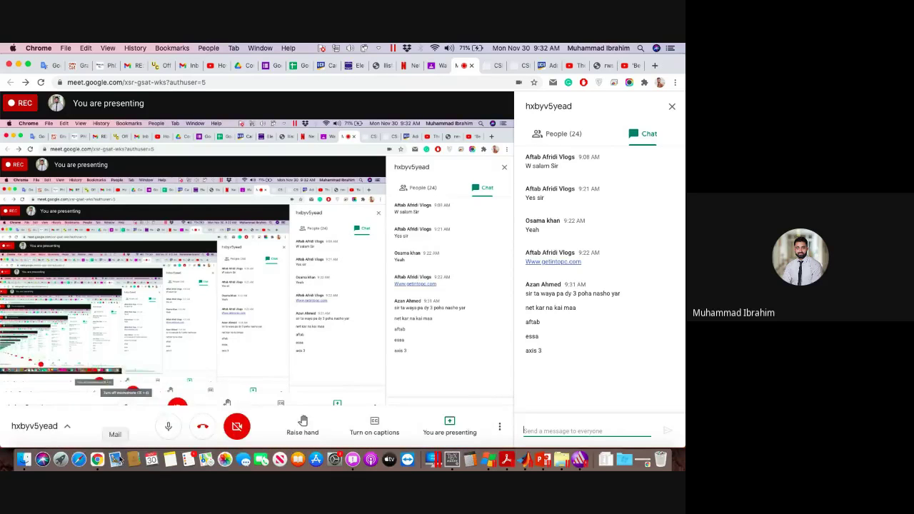
pyautogui.click(577, 468)
pyautogui.click(544, 462)
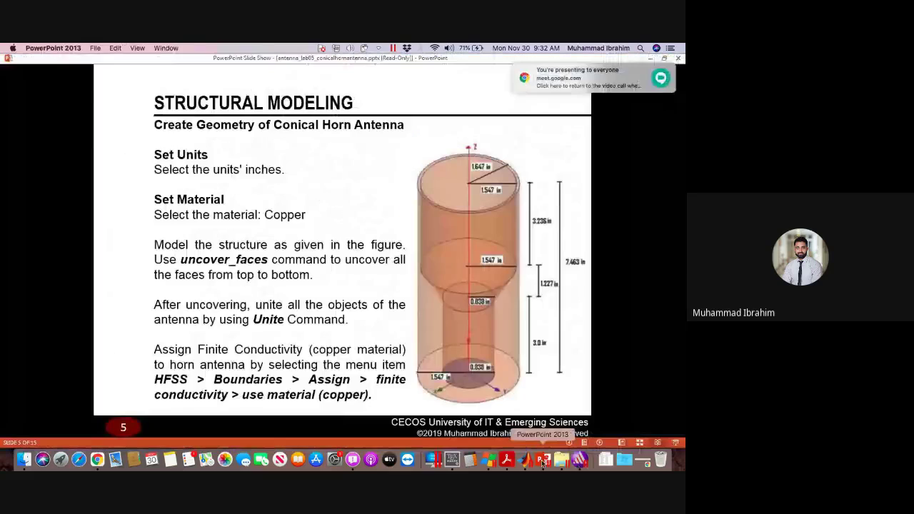
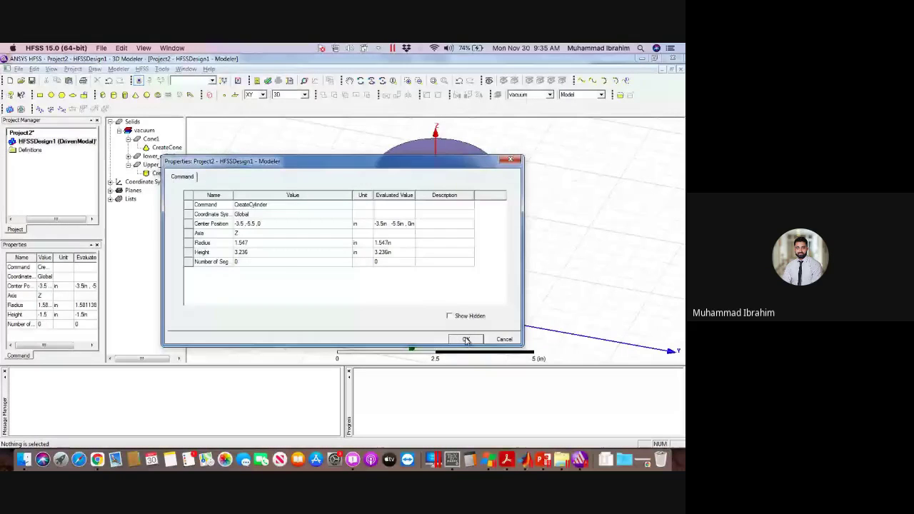
# - Apply a radius of 1.547 in and a height of 3.236 in to the upper cylinder in HFSS
pyautogui.click(466, 339)
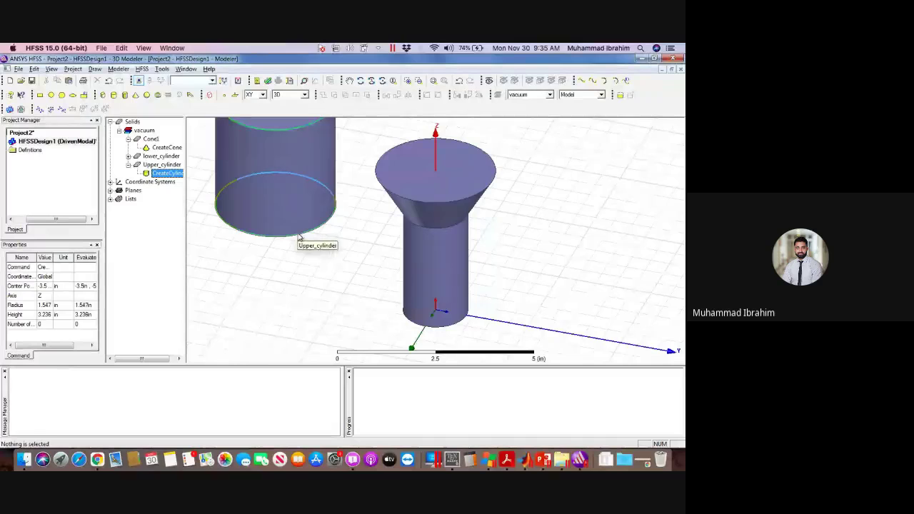
pyautogui.hotkey('ctrl', 'd')
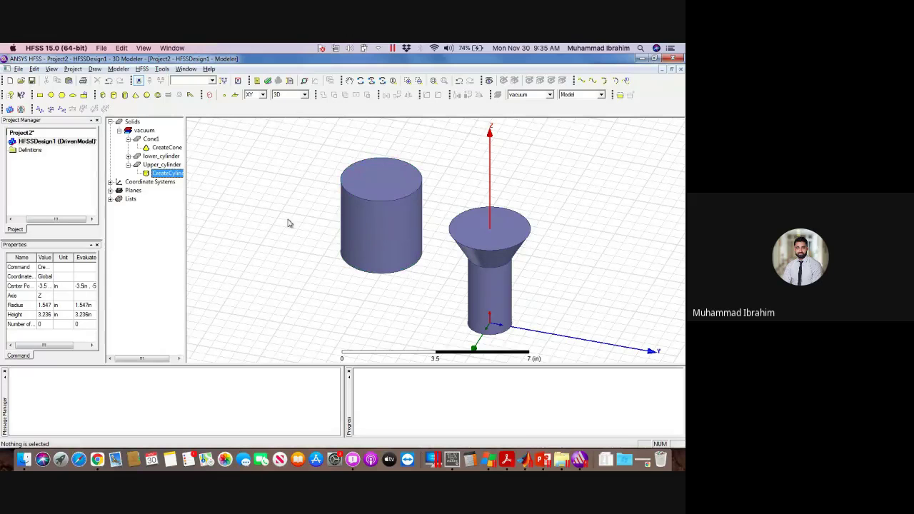
# - Set the upper cylinder's center position to the origin (0, 0, 0)
pyautogui.doubleClick(167, 174)
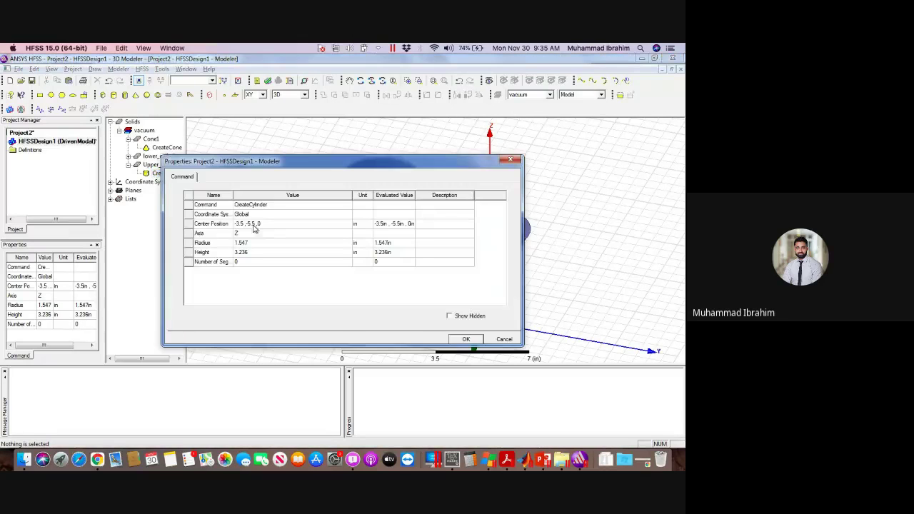
pyautogui.click(270, 224)
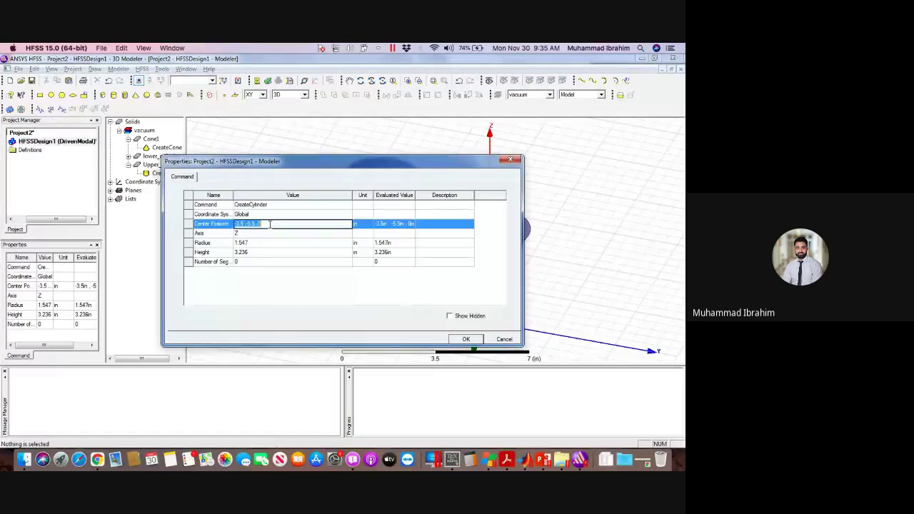
pyautogui.write('0 ,0 ')
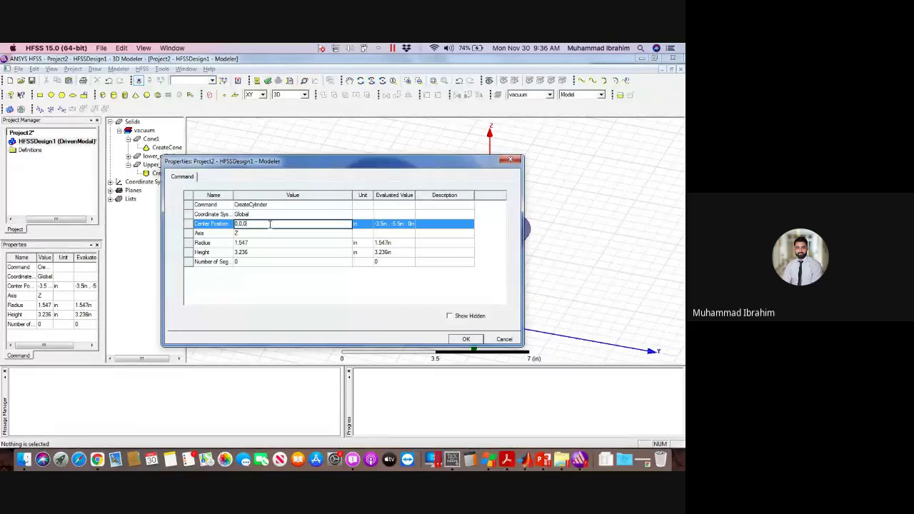
pyautogui.write(',0')
pyautogui.click(270, 229)
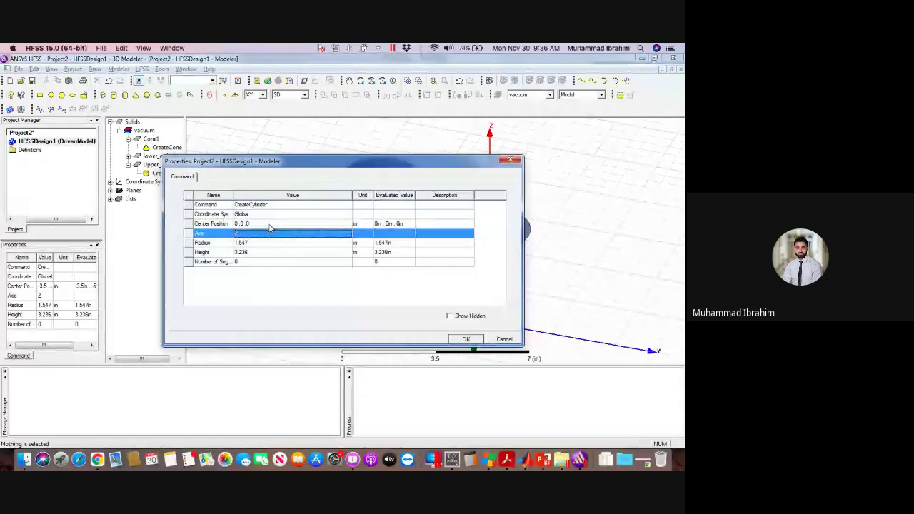
pyautogui.press('Return')
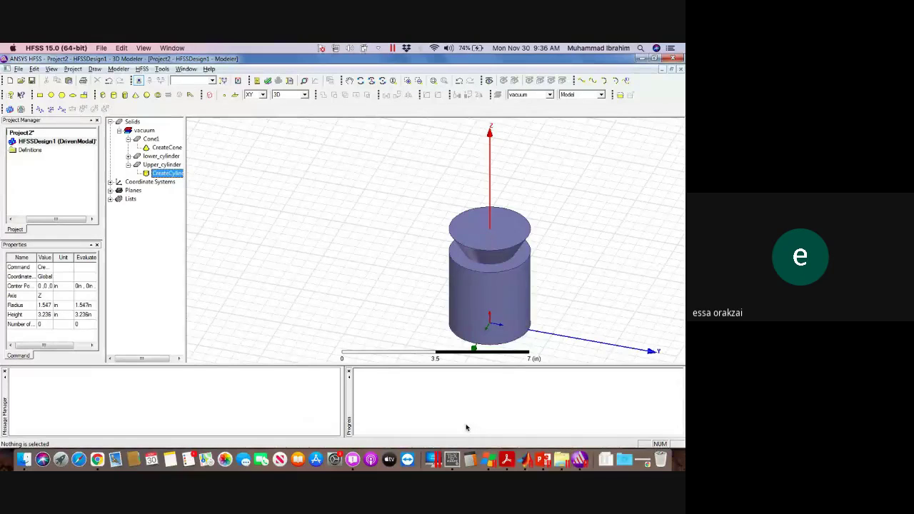
# - Check the section heights on the PowerPoint slide, then set the upper cylinder's center position to (0, 0, 4.227) in HFSS
pyautogui.click(544, 460)
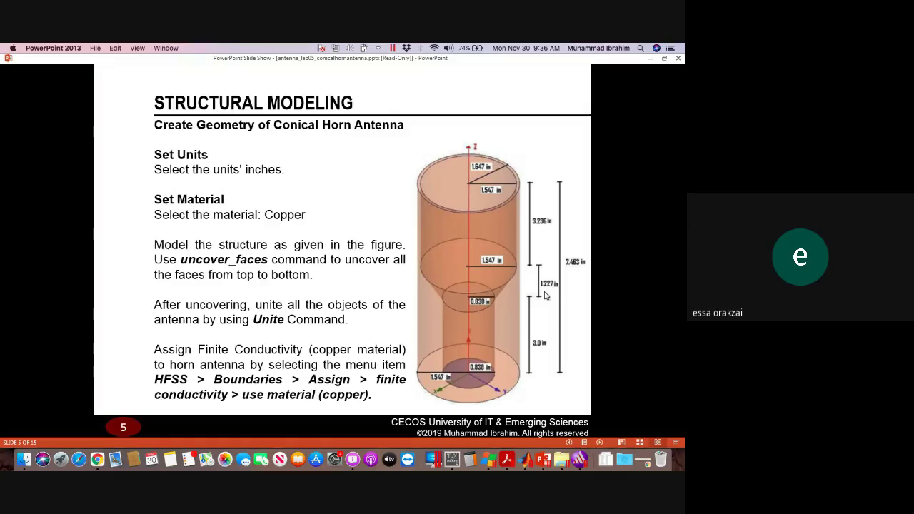
pyautogui.press('super+Tab')
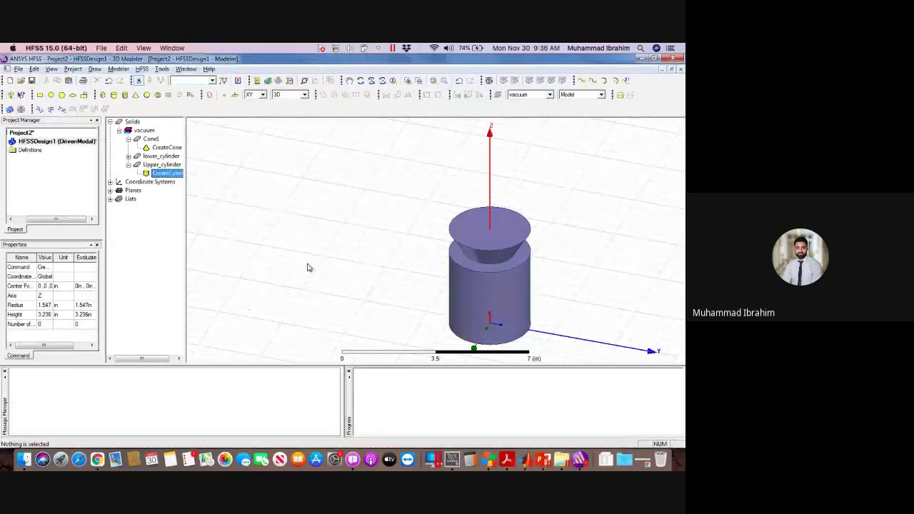
pyautogui.doubleClick(168, 173)
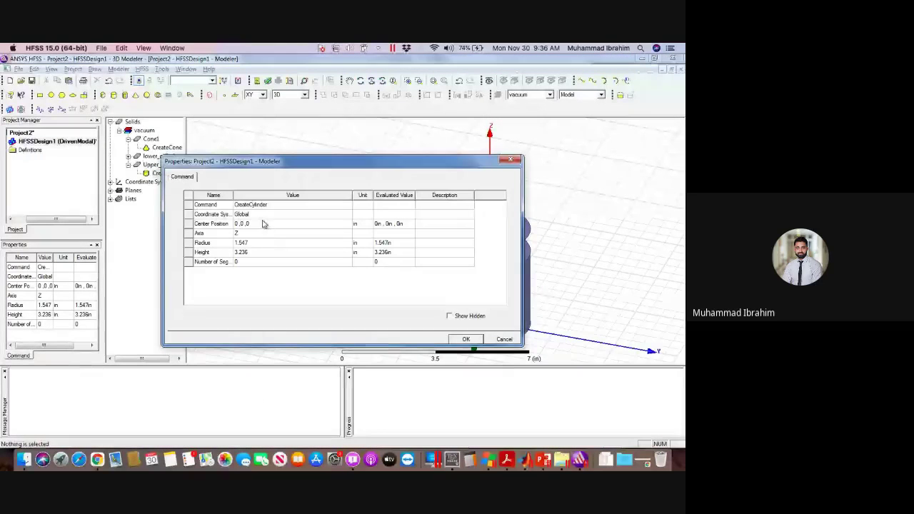
pyautogui.click(265, 225)
pyautogui.click(265, 225)
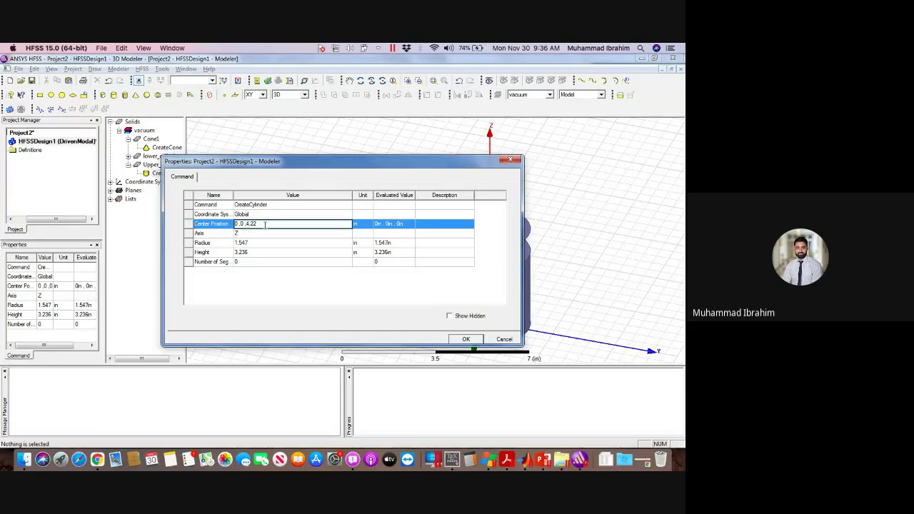
pyautogui.write('4.227')
pyautogui.press('Return')
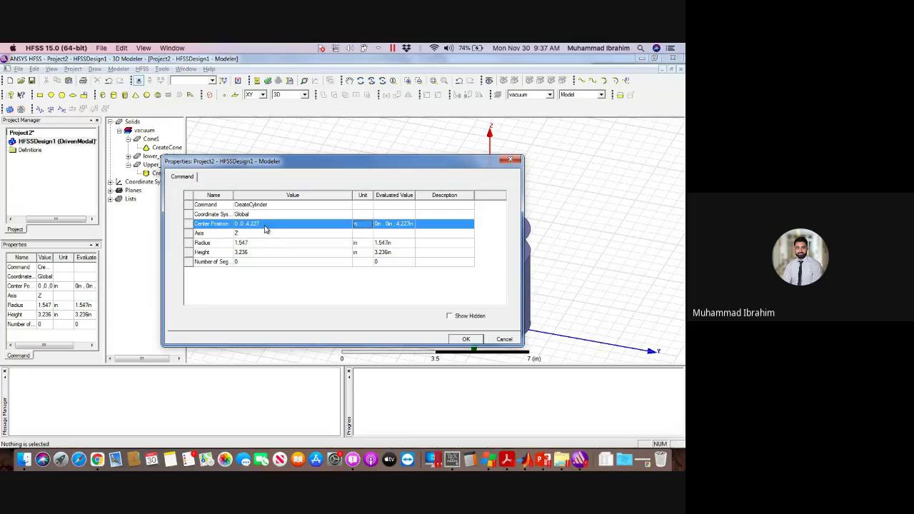
pyautogui.click(464, 340)
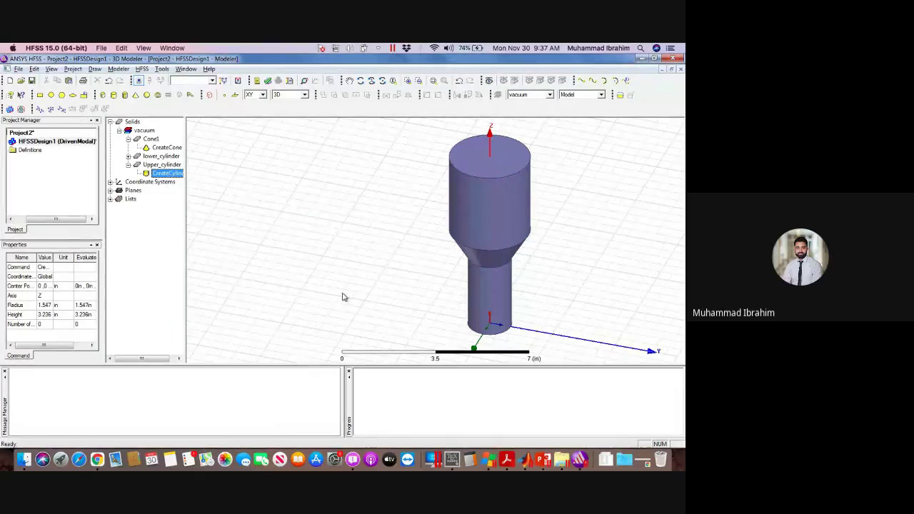
pyautogui.hotkey('ctrl', 'd')
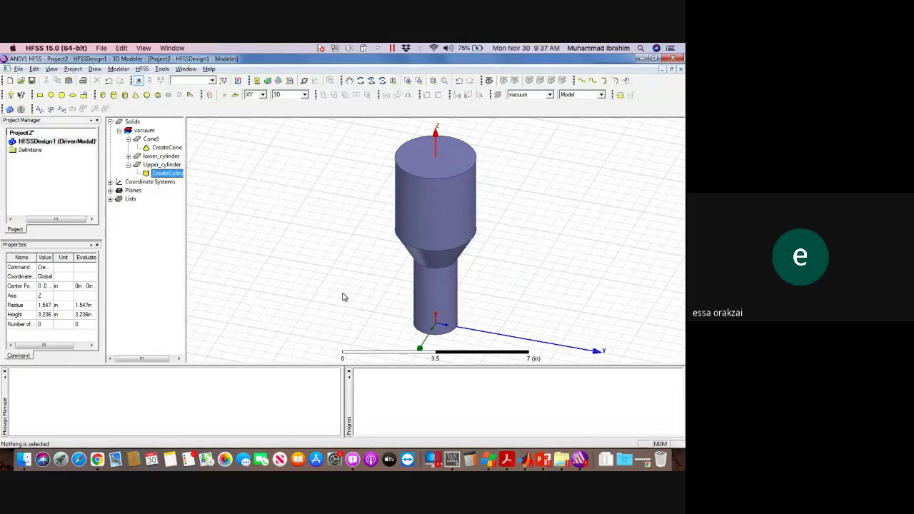
# - Read the Google Meet chat in Chrome, return to HFSS, and review the horn dimension figure in PowerPoint
pyautogui.click(97, 460)
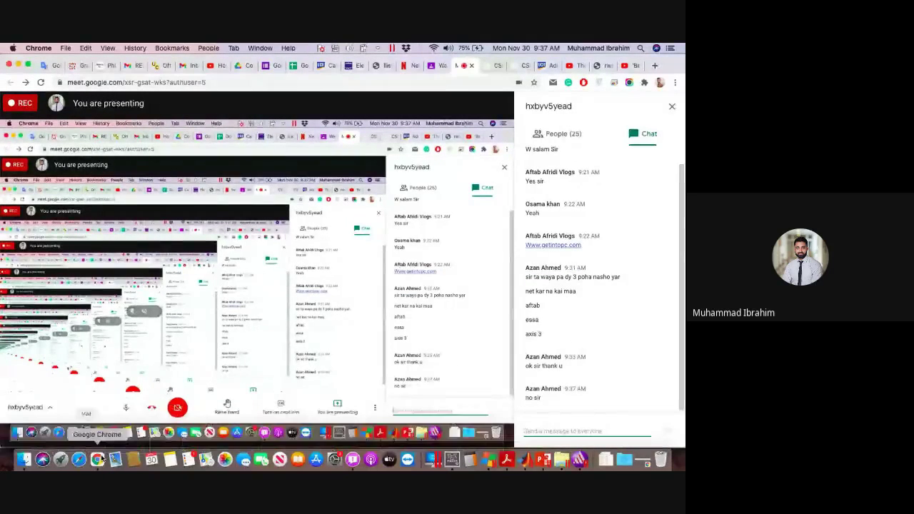
pyautogui.click(579, 459)
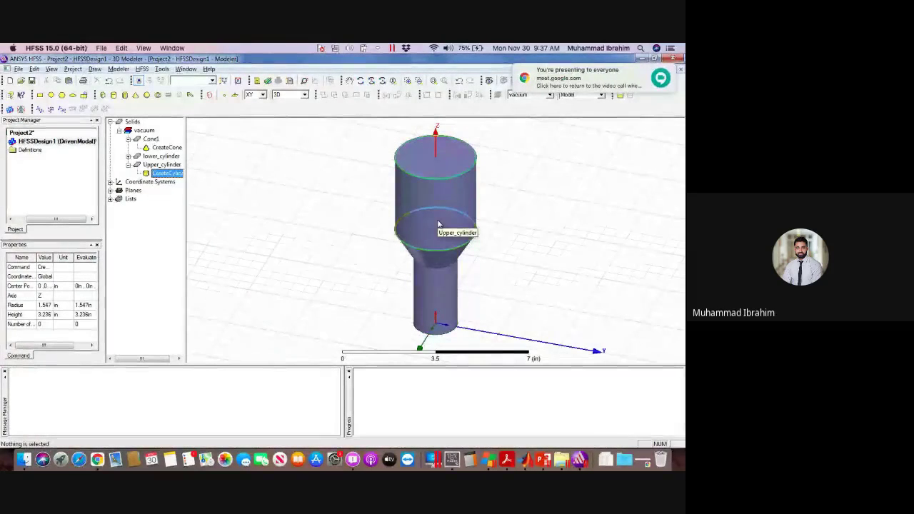
pyautogui.hotkey('alt', 'Tab')
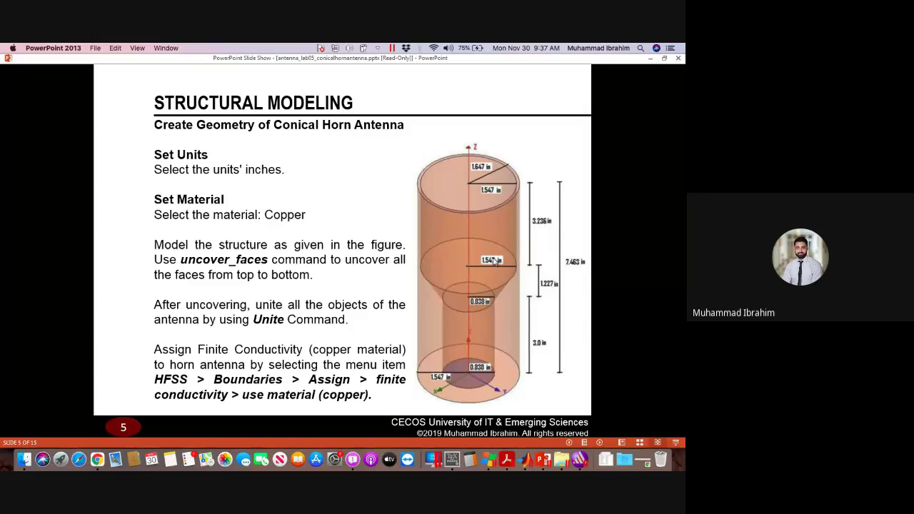
# - In HFSS, draw a cylinder beside the horn centered at (-7.5, -9, 0), about 2.55 in in radius and extending 5 in downward
pyautogui.press('super+Tab')
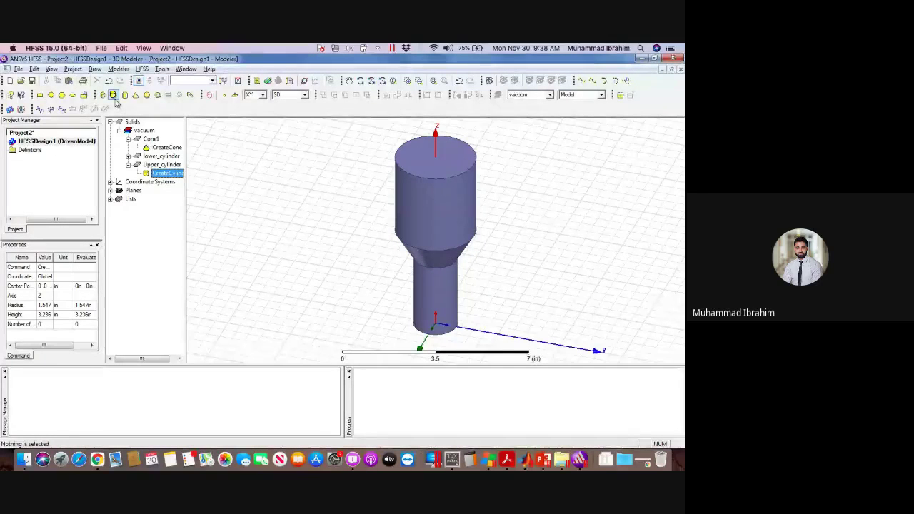
pyautogui.click(114, 95)
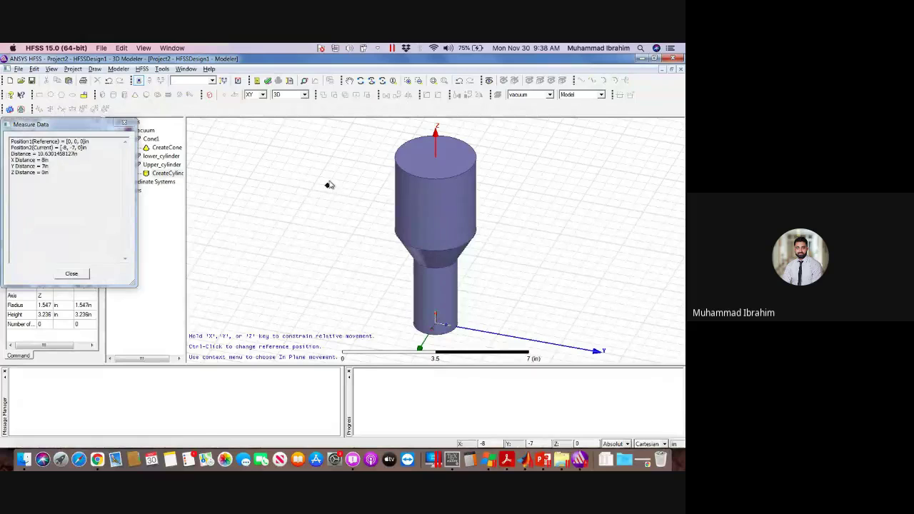
pyautogui.click(275, 185)
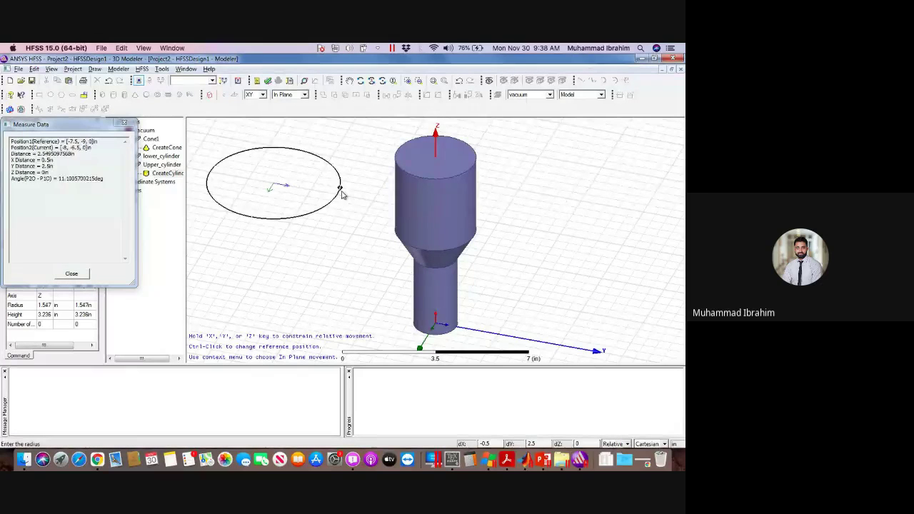
pyautogui.click(339, 190)
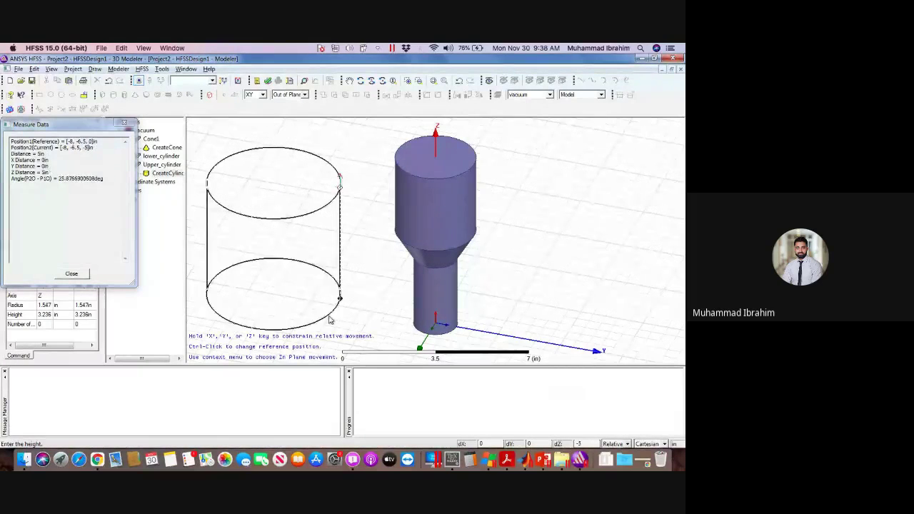
pyautogui.click(329, 319)
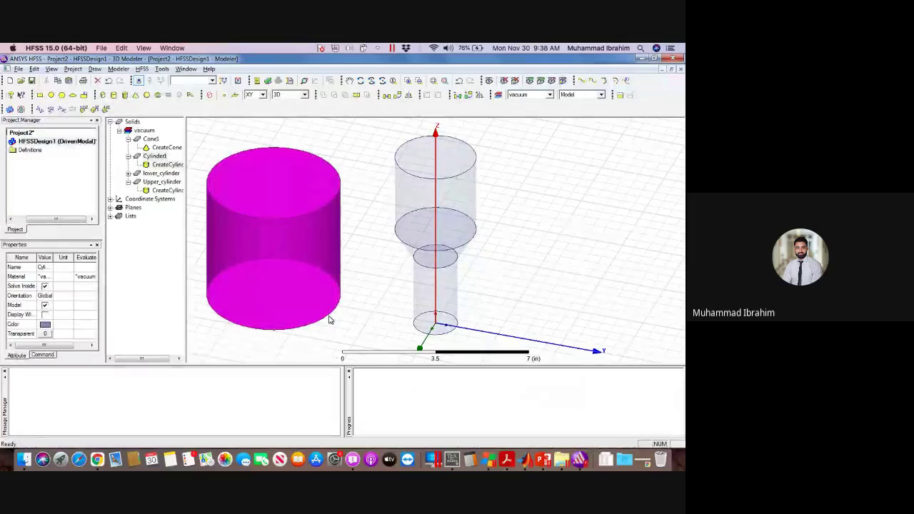
# - Rename the newly drawn cylinder as outer_cylinder
pyautogui.doubleClick(156, 156)
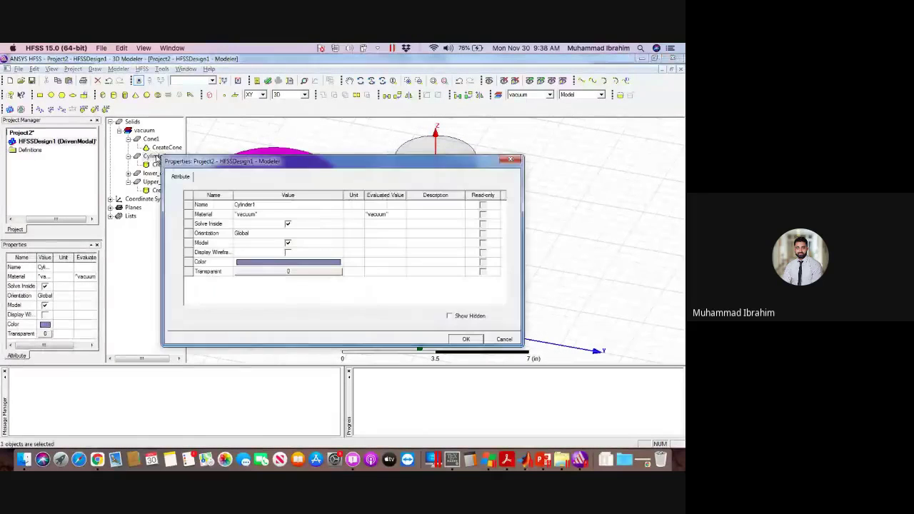
pyautogui.click(269, 205)
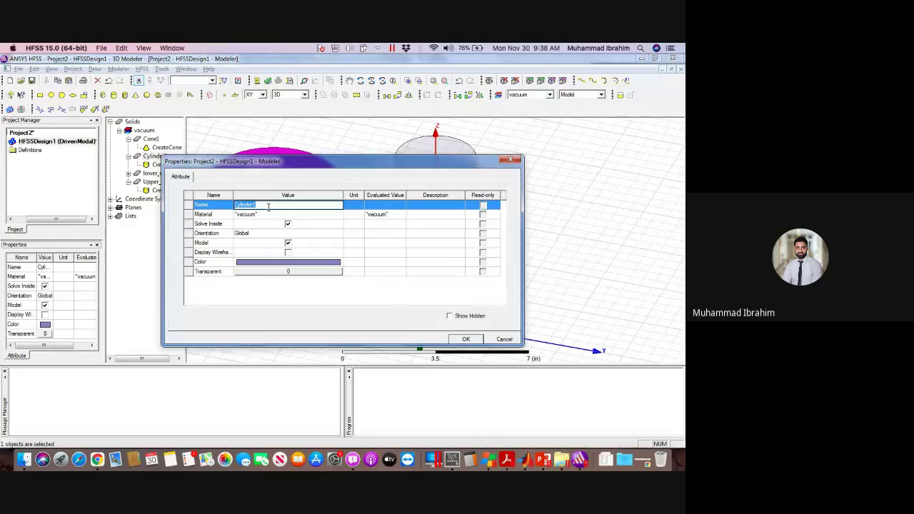
pyautogui.write('outer_c')
pyautogui.click(269, 211)
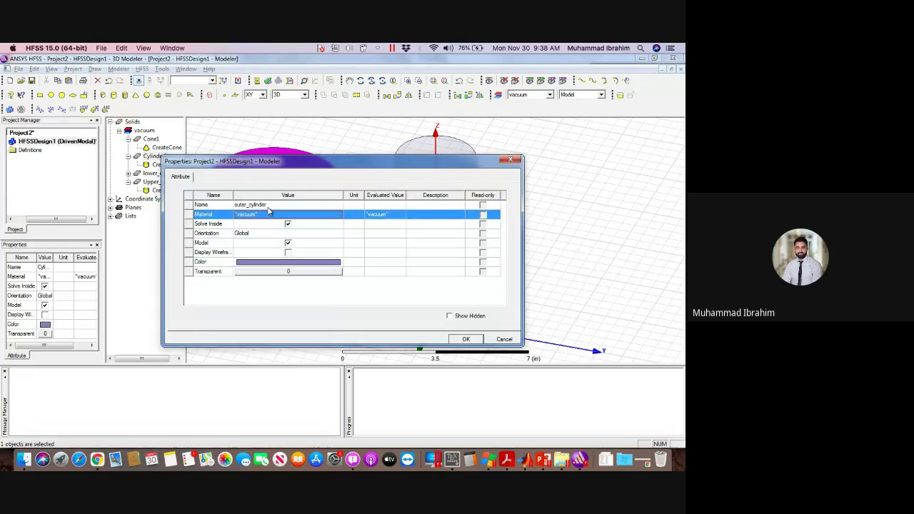
pyautogui.press('Return')
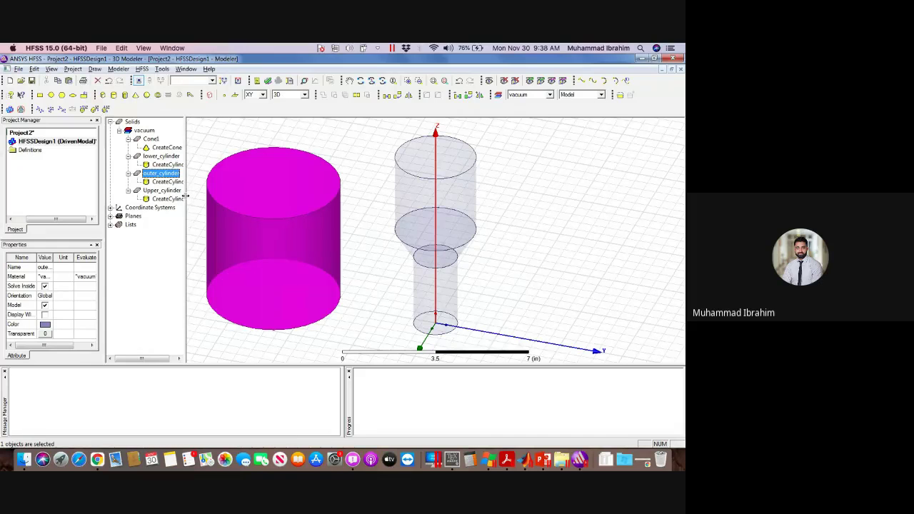
# - Look up the overall horn height on the PowerPoint slide and enter 7.463 in as the outer cylinder's height in HFSS
pyautogui.hotkey('alt', 'Tab')
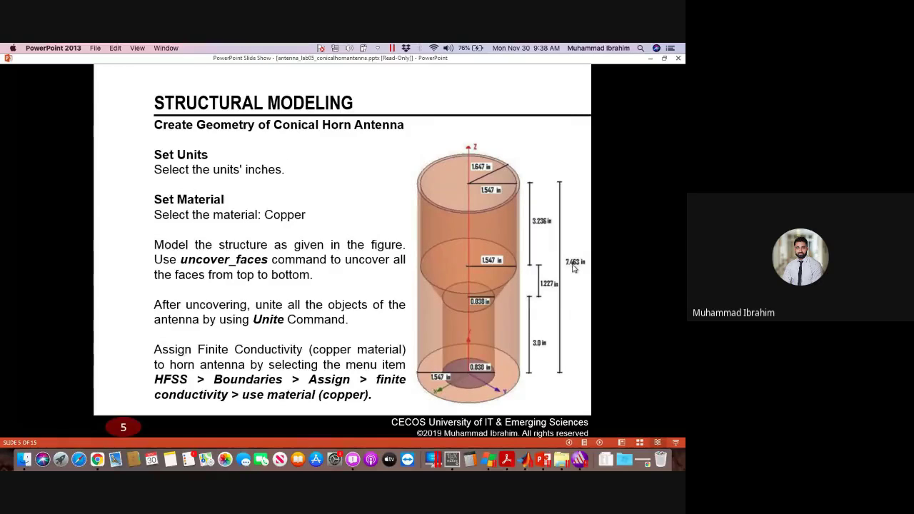
pyautogui.hotkey('alt', 'Tab')
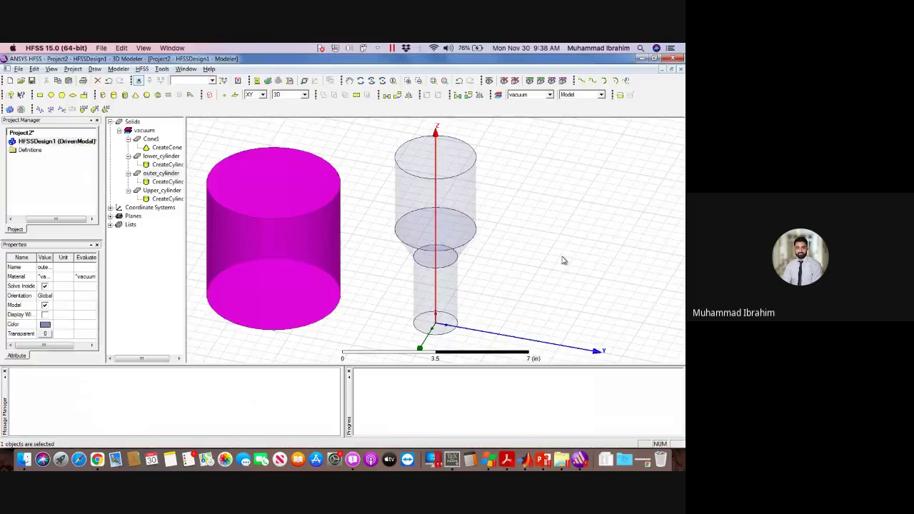
pyautogui.doubleClick(168, 181)
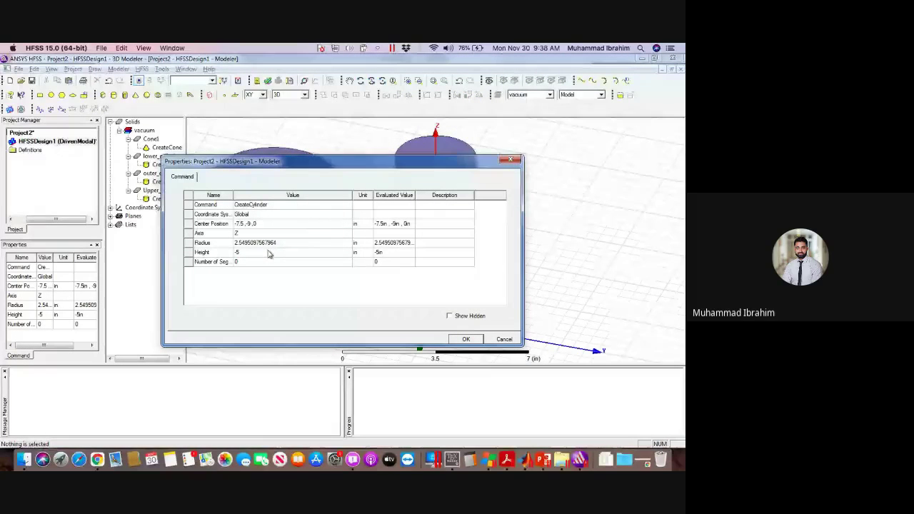
pyautogui.click(268, 252)
pyautogui.write('7')
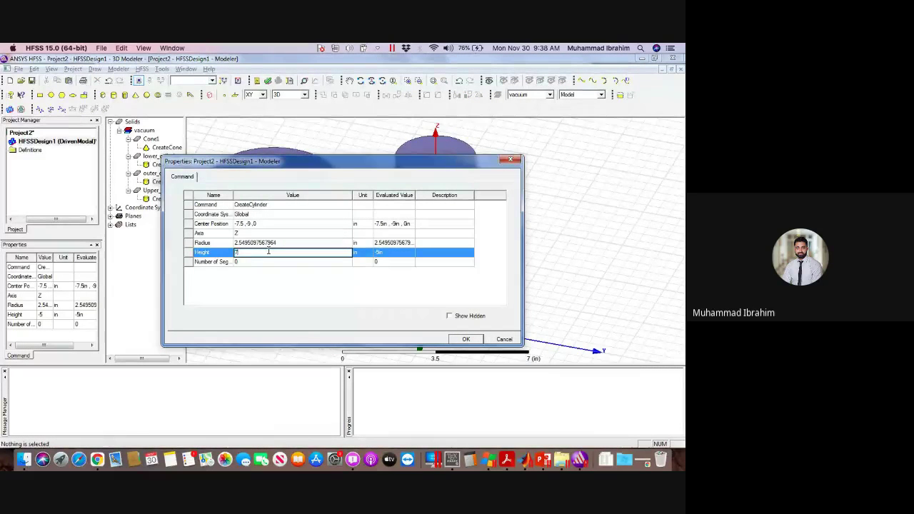
pyautogui.write('.463')
# - Check the outer radius on the PowerPoint slide, set the outer cylinder's radius to 1.647 in in HFSS, and apply its dimensions
pyautogui.hotkey('alt', 'Tab')
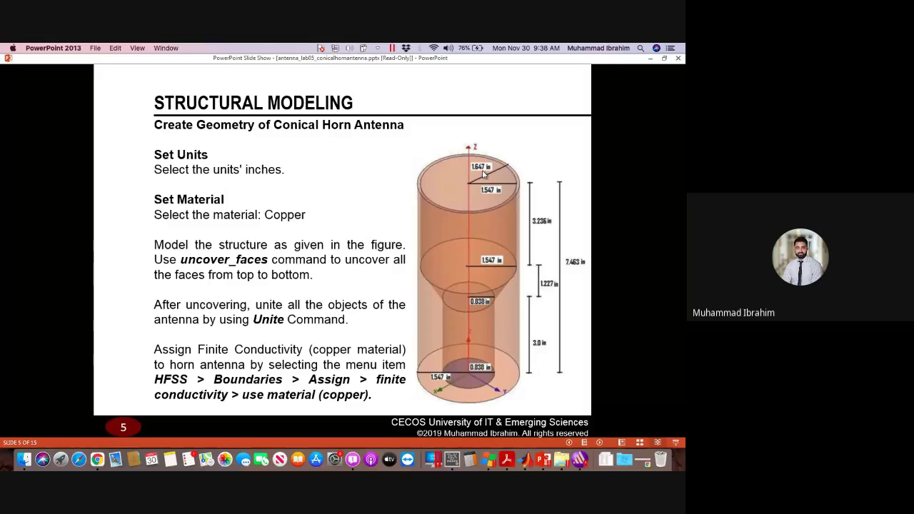
pyautogui.hotkey('alt', 'Tab')
pyautogui.click(300, 242)
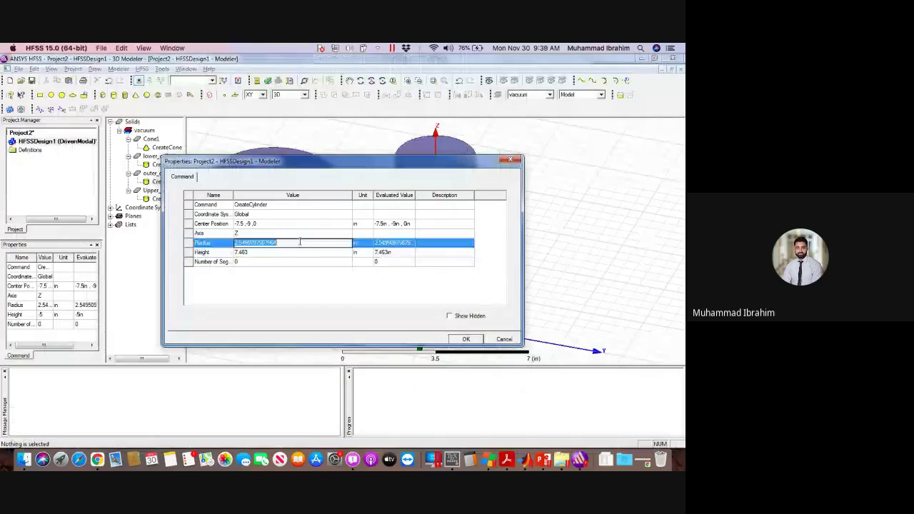
pyautogui.write('7')
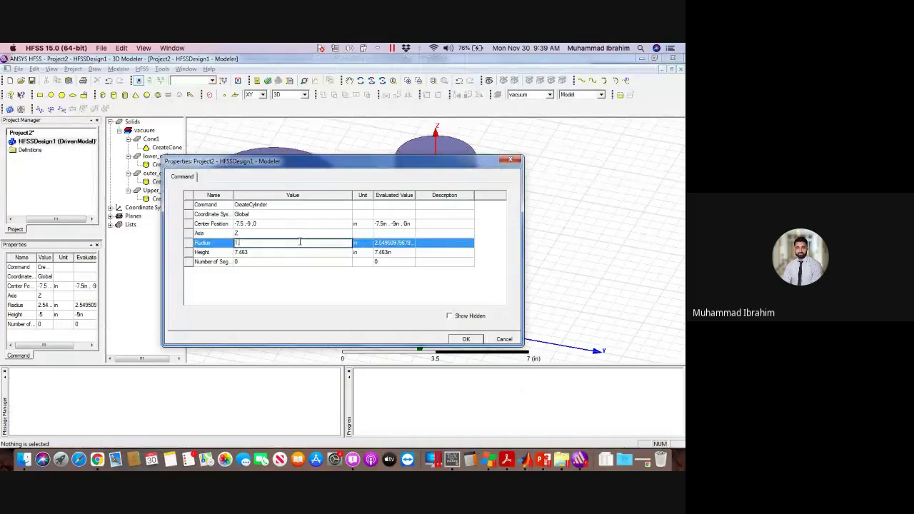
pyautogui.write('.647')
pyautogui.press('Return')
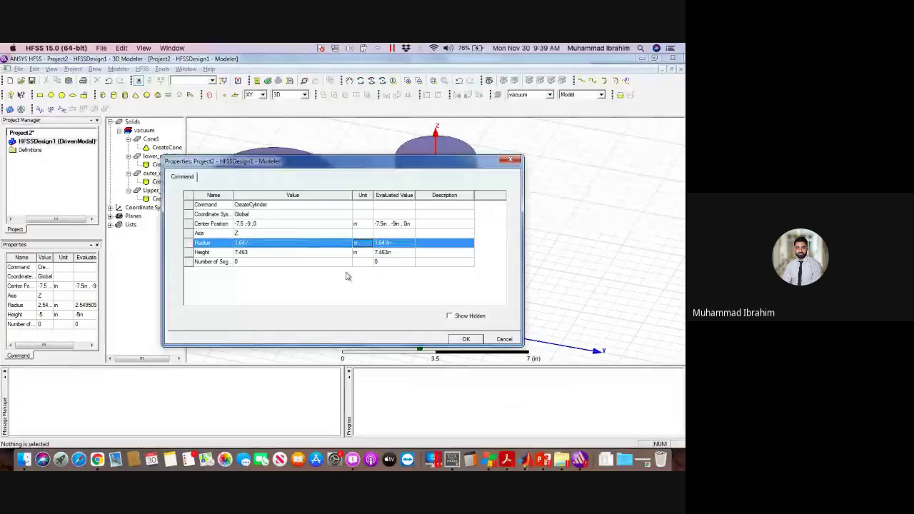
pyautogui.click(467, 340)
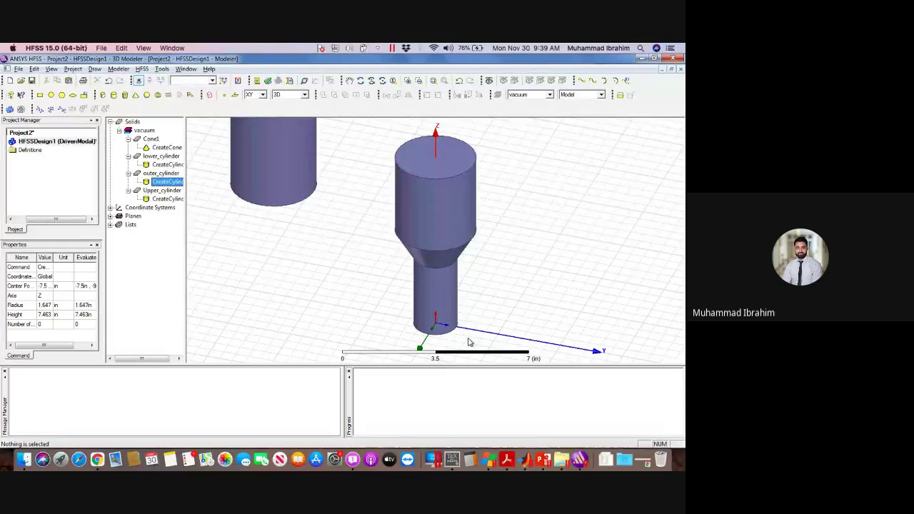
pyautogui.hotkey('ctrl', 'd')
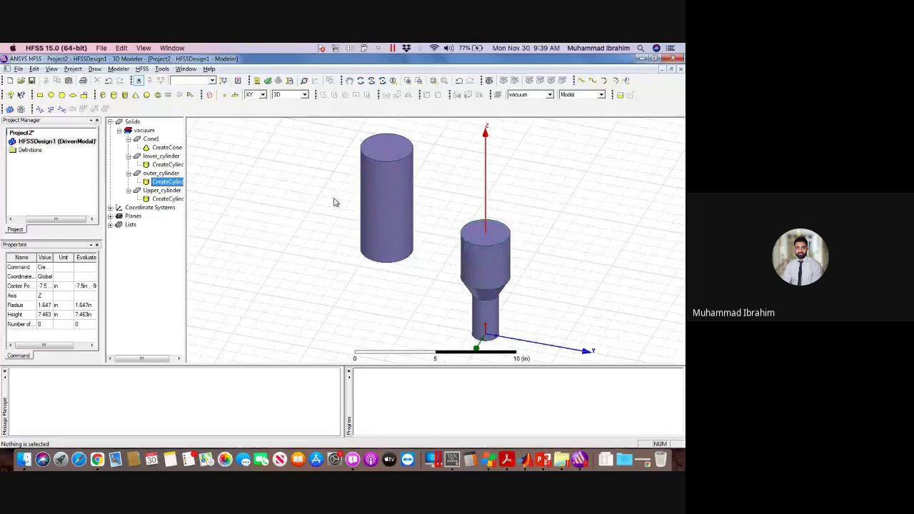
# - Set the outer cylinder's center position to the origin (0, 0, 0)
pyautogui.doubleClick(175, 184)
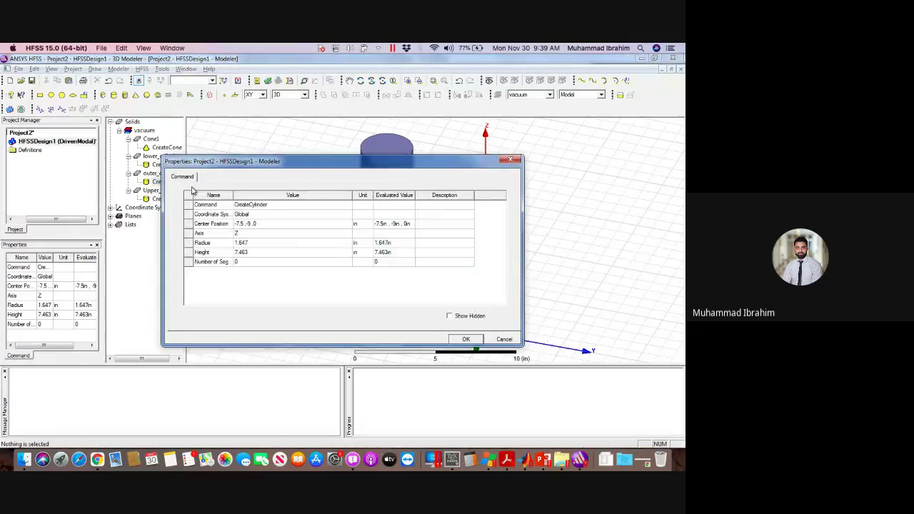
pyautogui.click(273, 223)
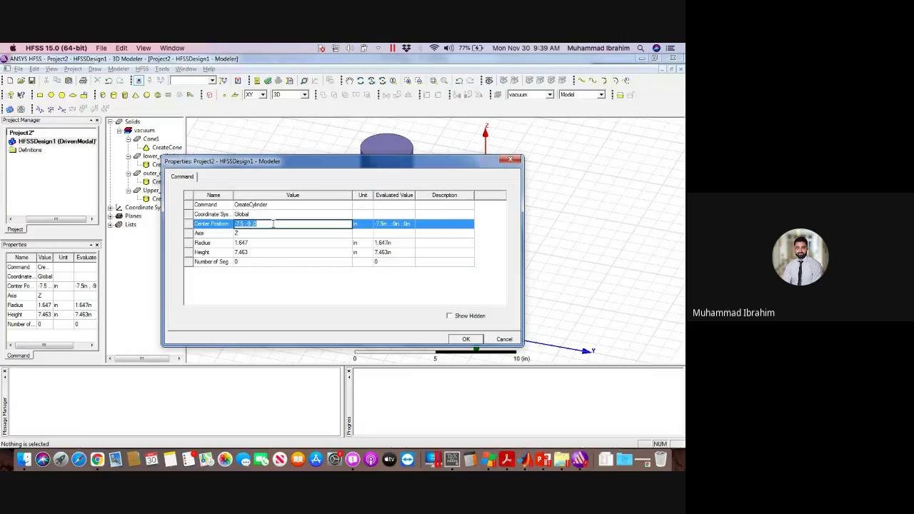
pyautogui.write('0, 0,')
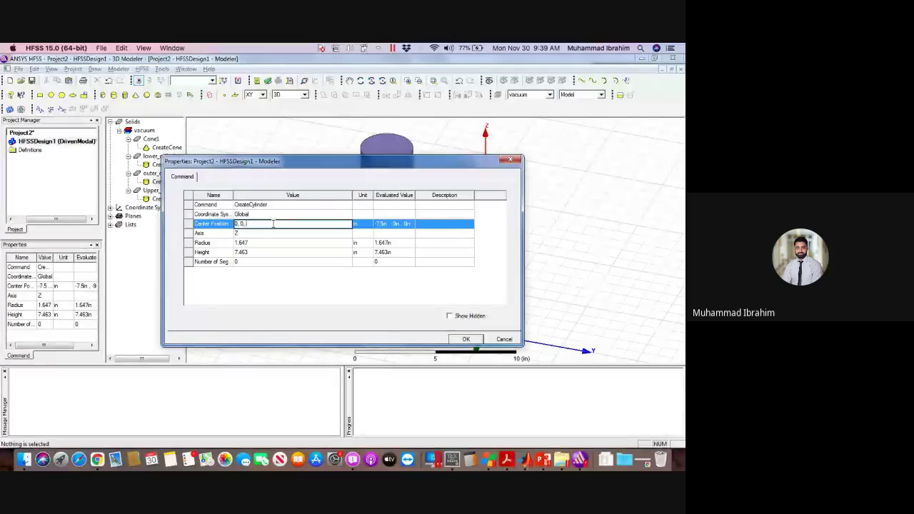
pyautogui.write(' 0')
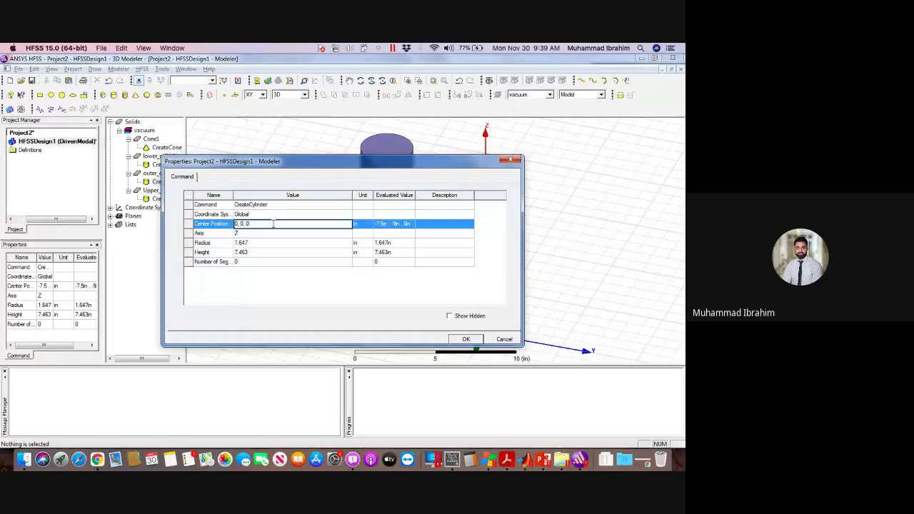
pyautogui.click(236, 300)
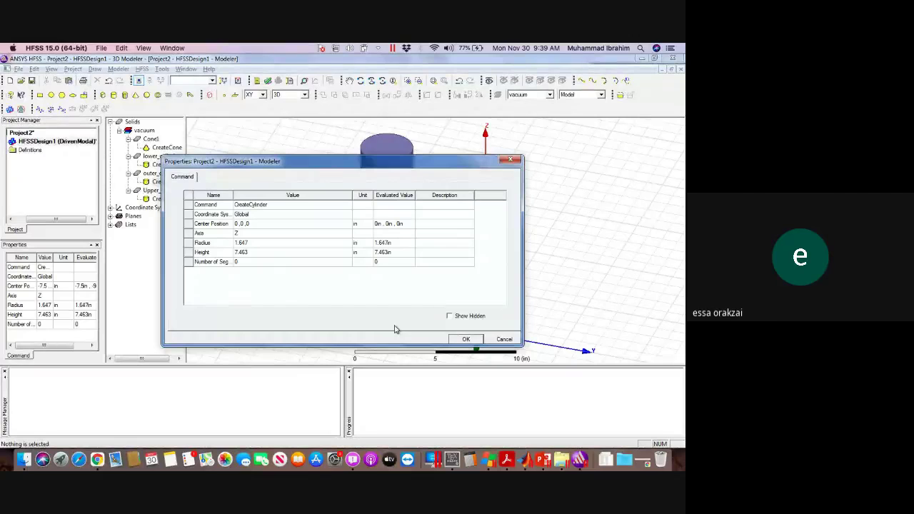
pyautogui.click(462, 339)
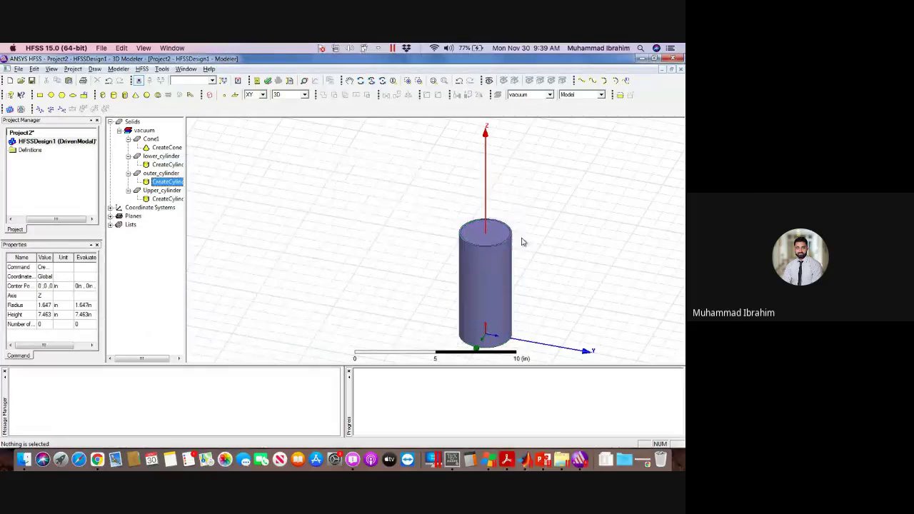
# - Review the uncover-faces instructions on the PowerPoint slide, and enable face selection in HFSS
pyautogui.hotkey('ctrl', 'd')
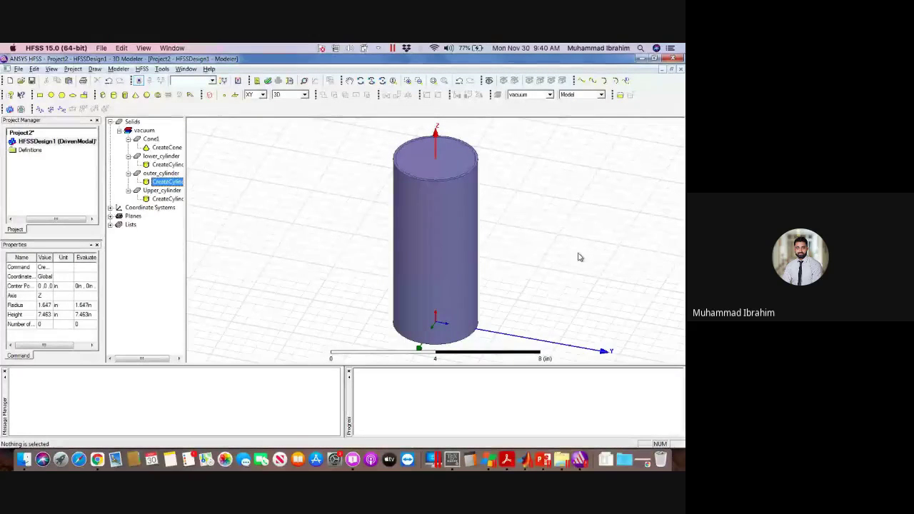
pyautogui.hotkey('alt', 'Tab')
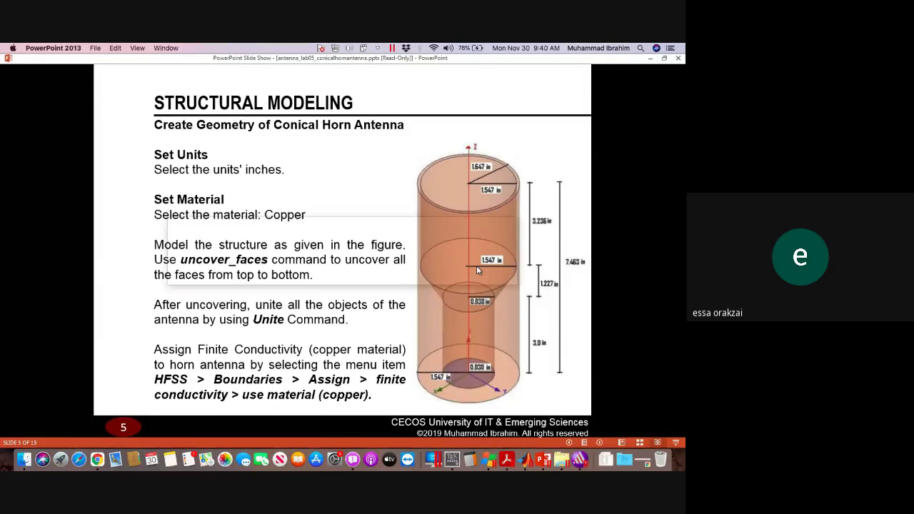
pyautogui.click(579, 459)
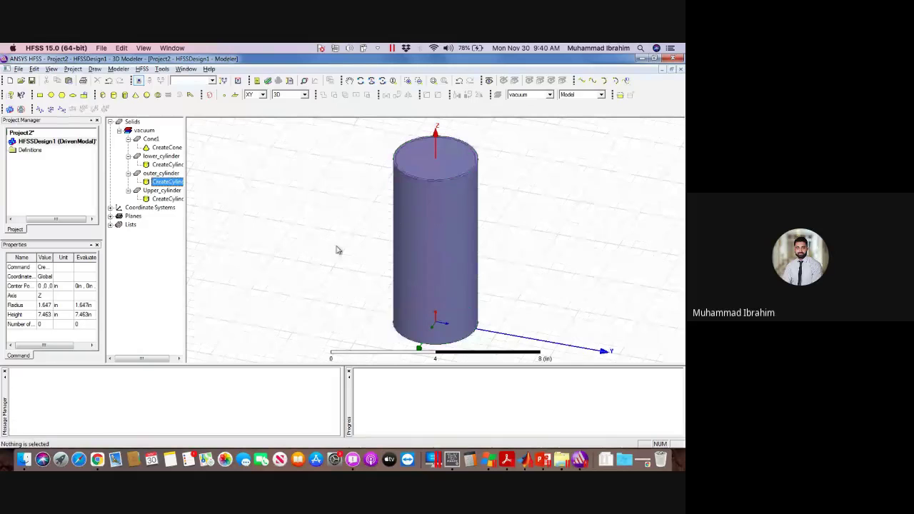
pyautogui.rightClick(265, 195)
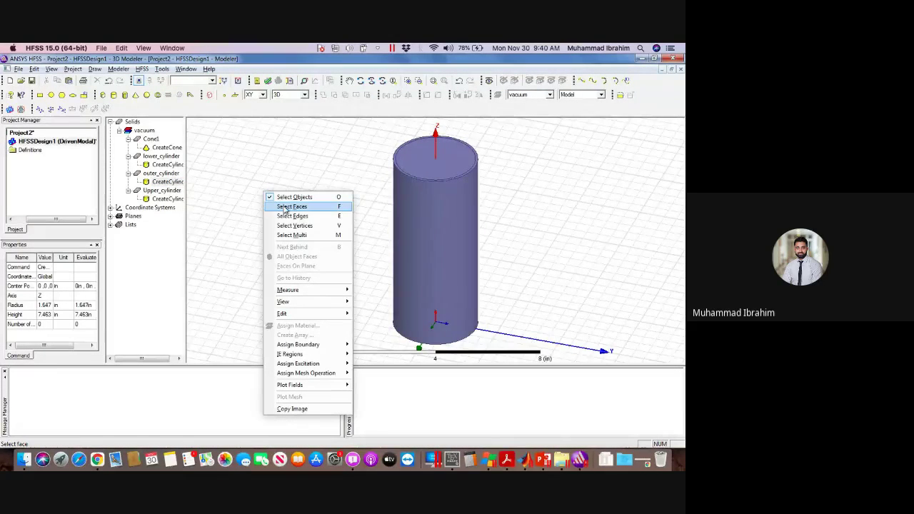
pyautogui.click(284, 207)
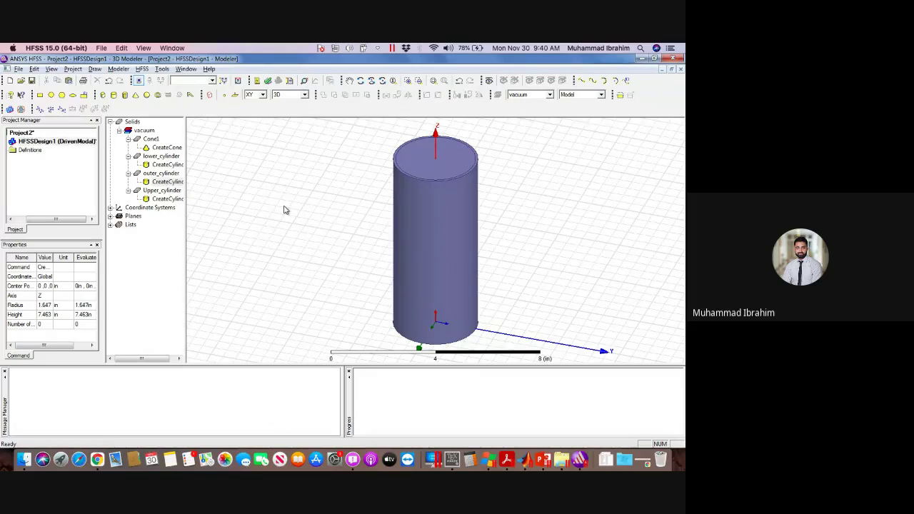
# - Uncover the top face of Upper_cylinder
pyautogui.click(419, 155)
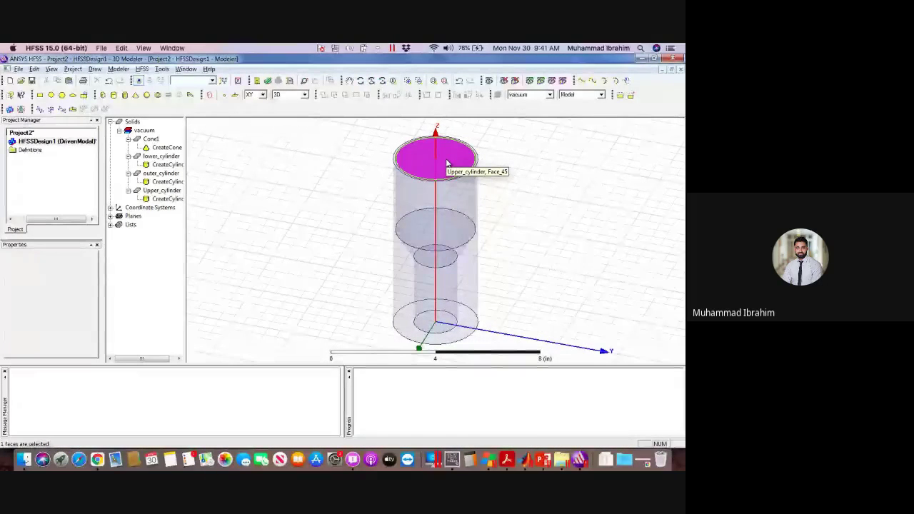
pyautogui.rightClick(447, 163)
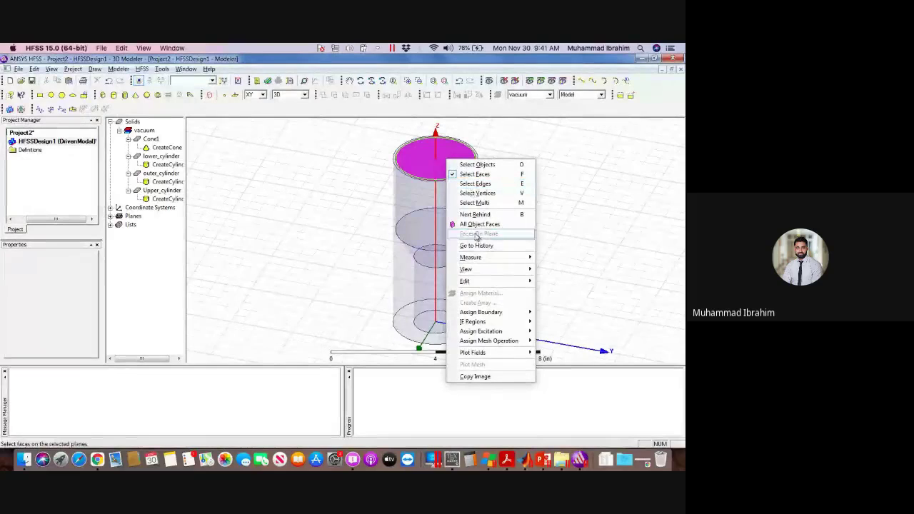
pyautogui.moveTo(492, 282)
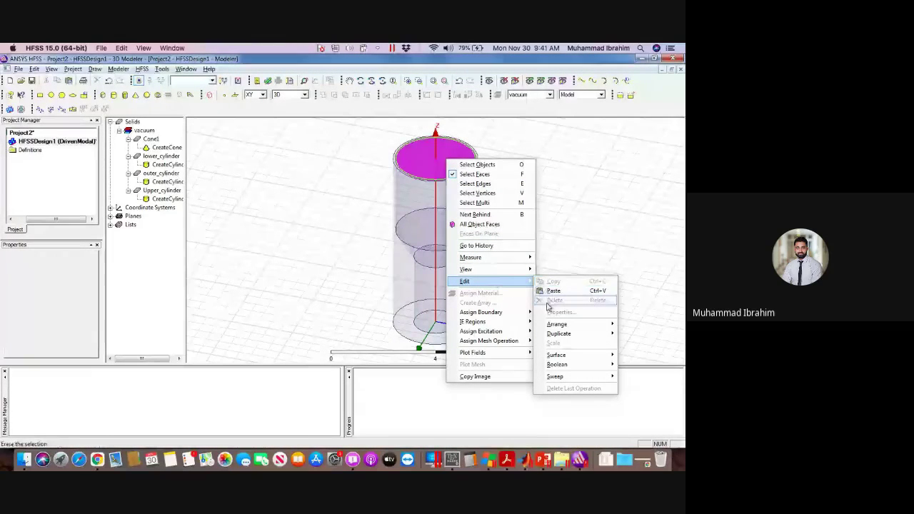
pyautogui.moveTo(559, 327)
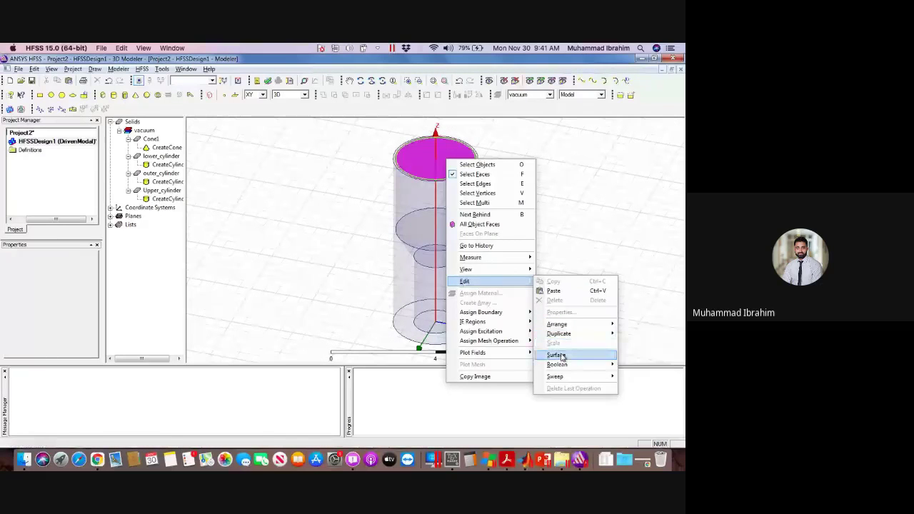
pyautogui.moveTo(563, 357)
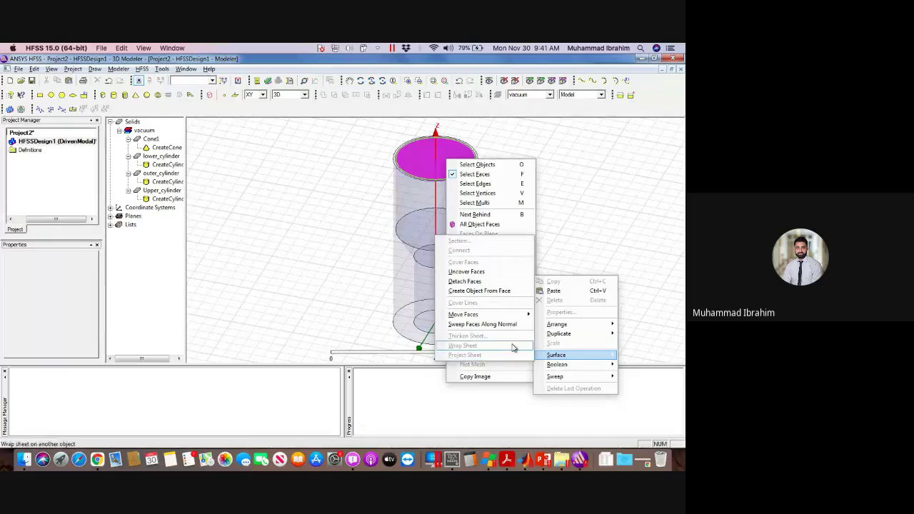
pyautogui.click(492, 272)
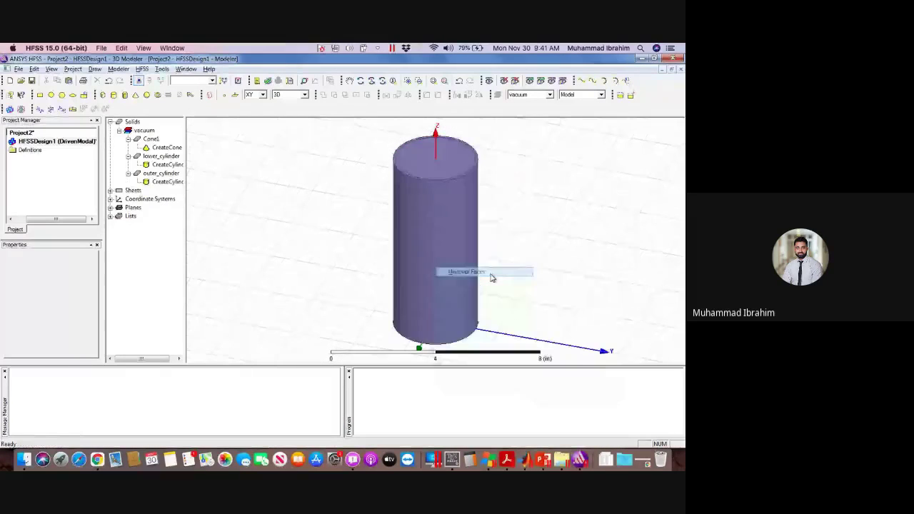
# - Uncover the top face of outer_cylinder so the upper end of the horn is open
pyautogui.click(441, 162)
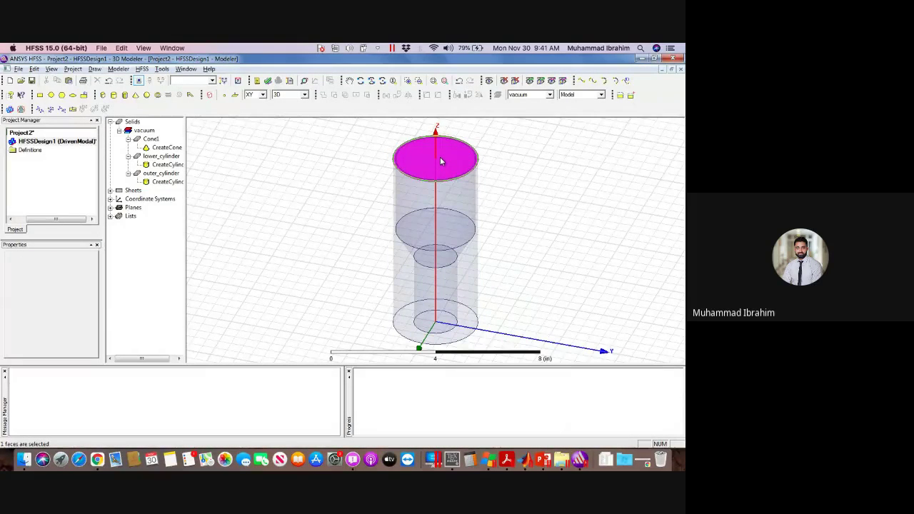
pyautogui.rightClick(441, 162)
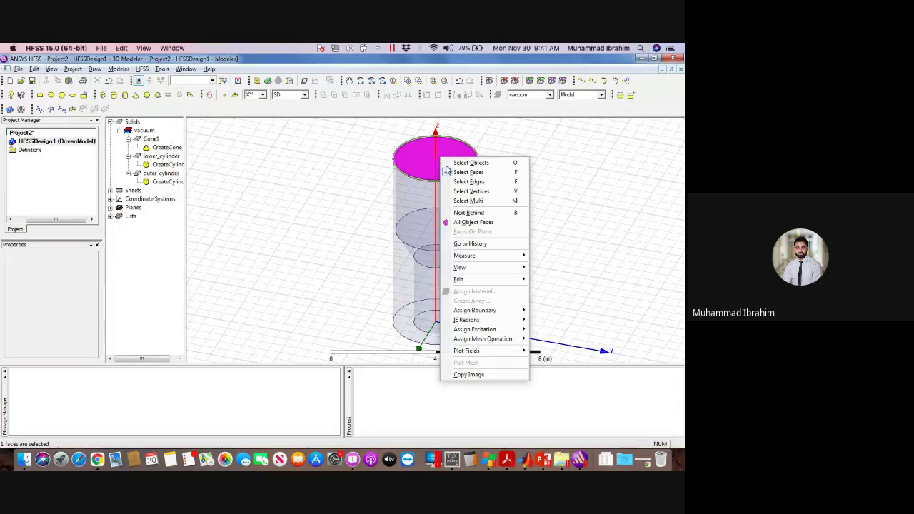
pyautogui.moveTo(471, 280)
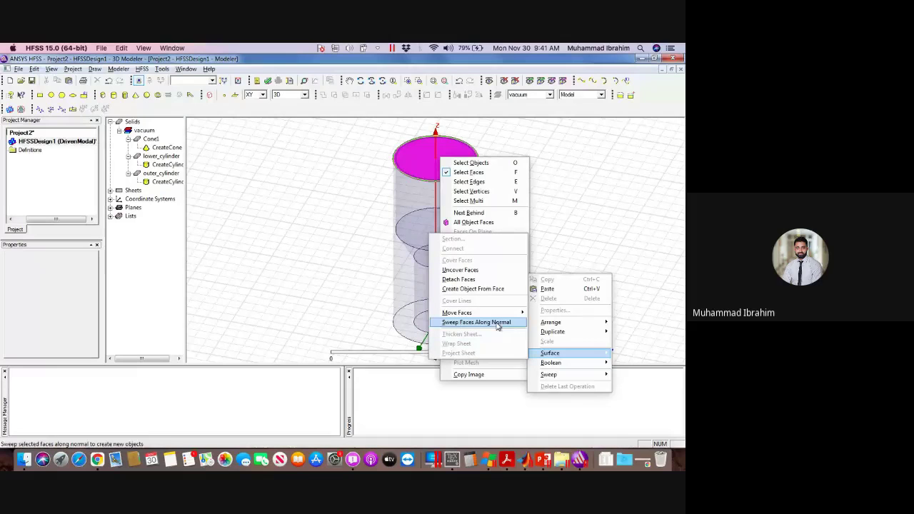
pyautogui.click(483, 273)
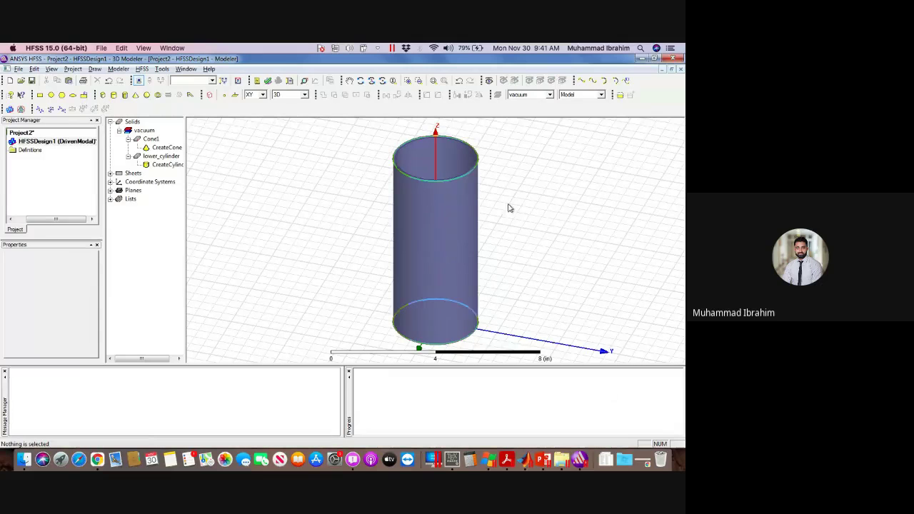
# - Uncover the bottom face of Upper_cylinder, where it meets the wide end of the cone
pyautogui.keyDown('alt'); pyautogui.moveTo(517, 212); pyautogui.dragTo(512, 243); pyautogui.keyUp('alt')
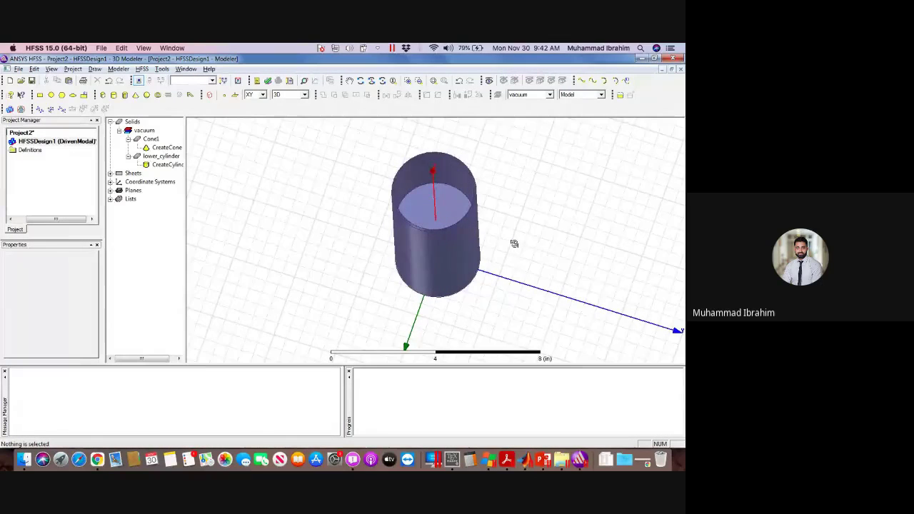
pyautogui.click(446, 206)
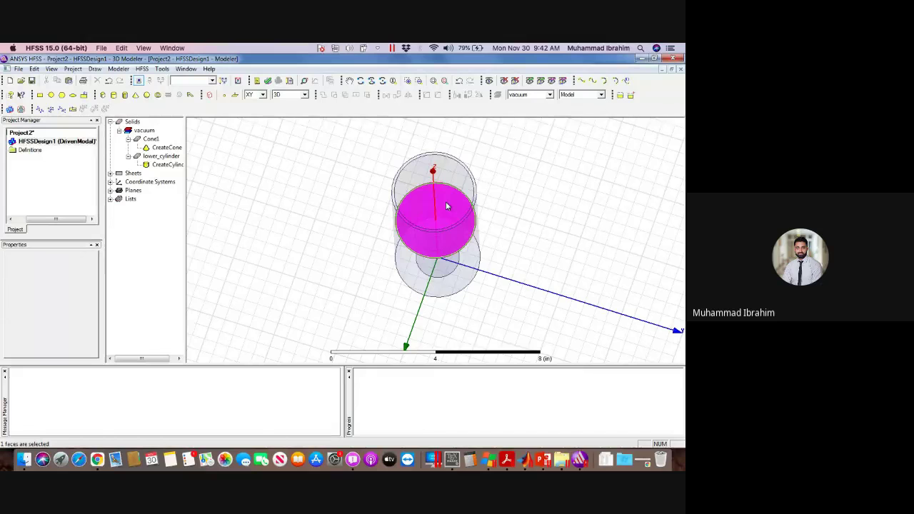
pyautogui.rightClick(446, 206)
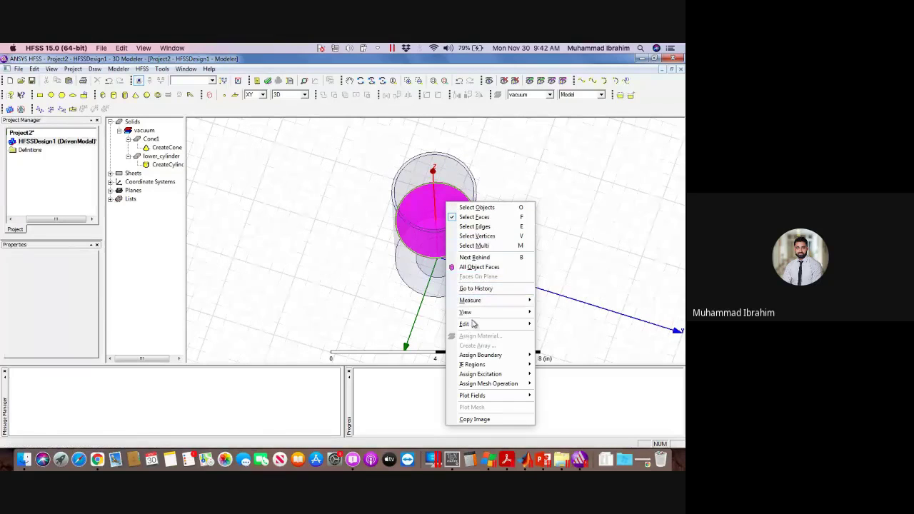
pyautogui.moveTo(477, 326)
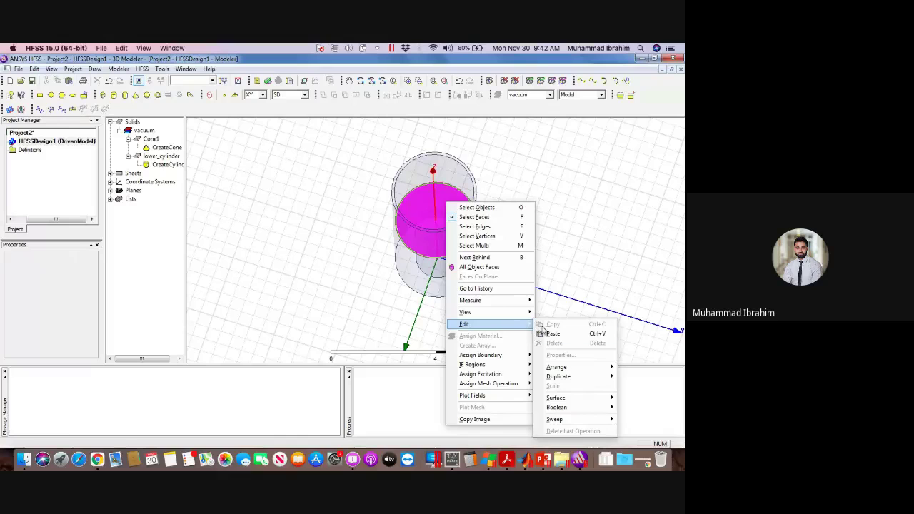
pyautogui.moveTo(569, 404)
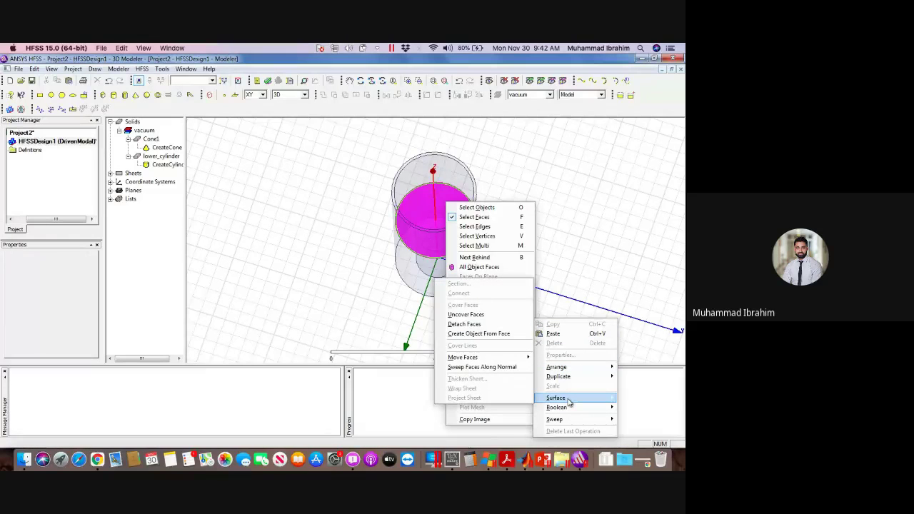
pyautogui.click(471, 315)
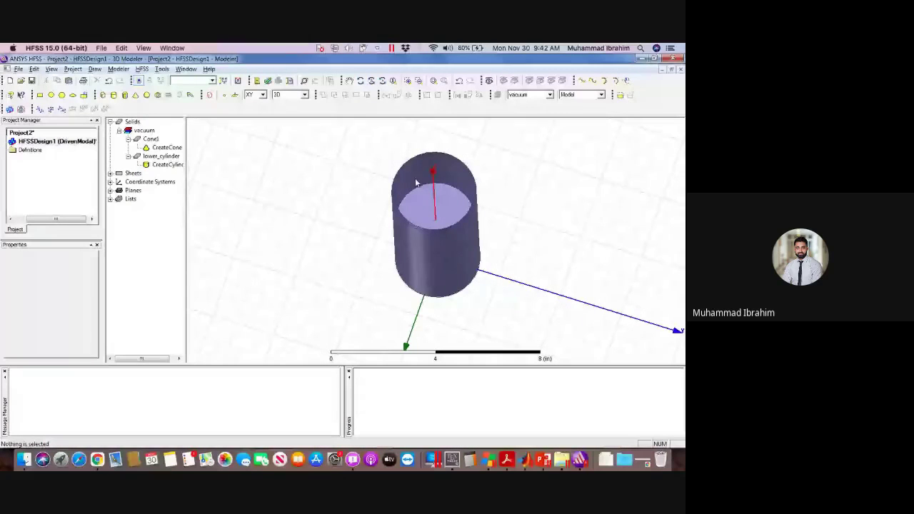
# - Uncover the wide top face of Cone1 inside the horn
pyautogui.click(442, 206)
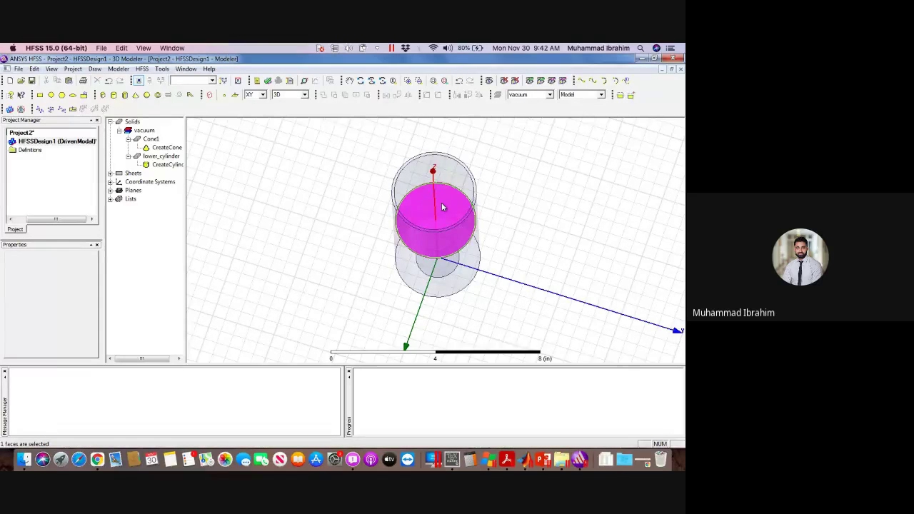
pyautogui.rightClick(442, 205)
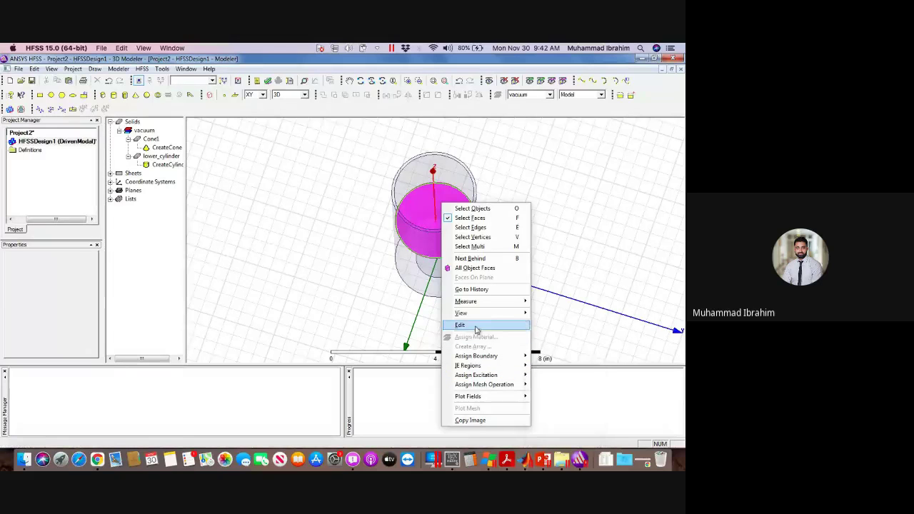
pyautogui.moveTo(476, 329)
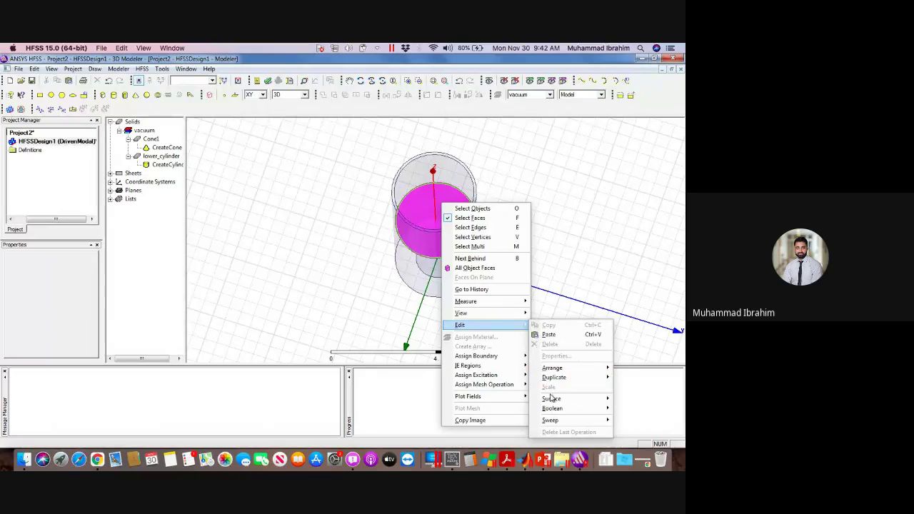
pyautogui.moveTo(550, 401)
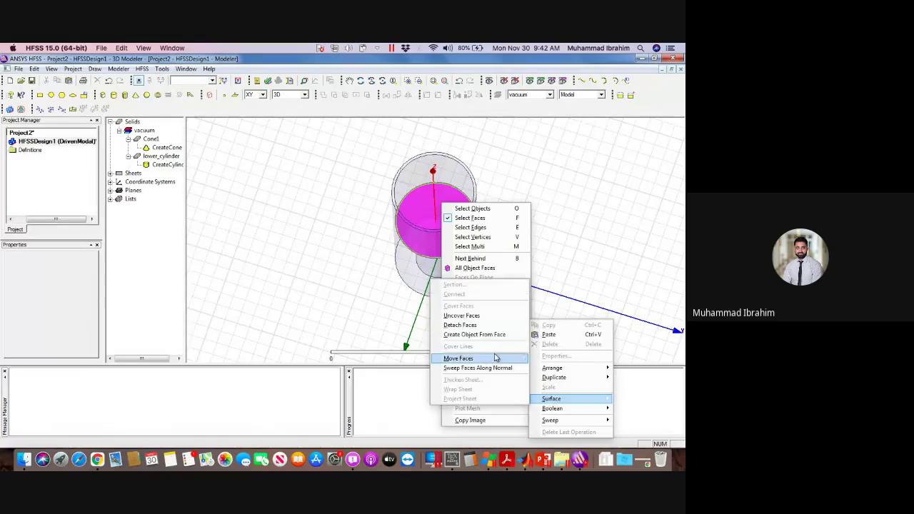
pyautogui.click(468, 312)
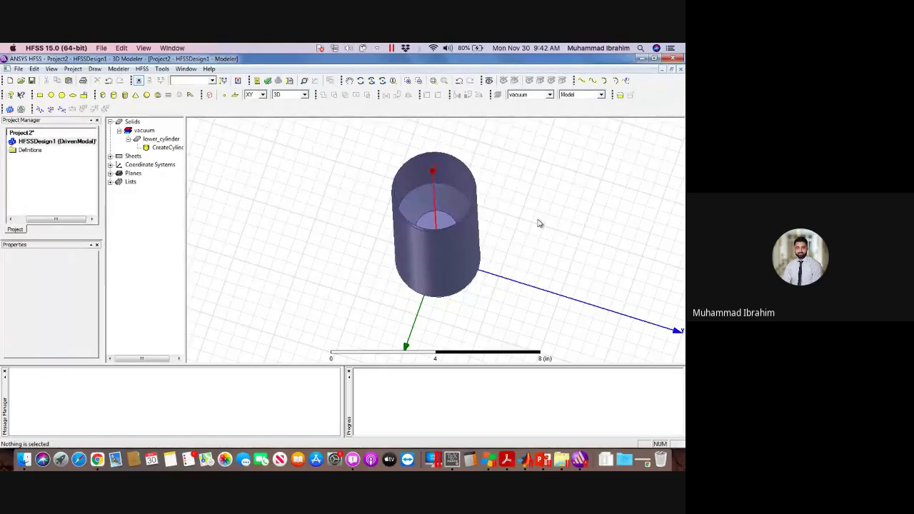
# - Uncover the top face of lower_cylinder, where it meets the narrow end of the cone
pyautogui.moveTo(540, 224)
pyautogui.keyDown('alt'); pyautogui.mouseDown()
pyautogui.moveTo(539, 235)
pyautogui.moveTo(541, 199)
pyautogui.moveTo(540, 229)
pyautogui.mouseUp(); pyautogui.keyUp('alt')
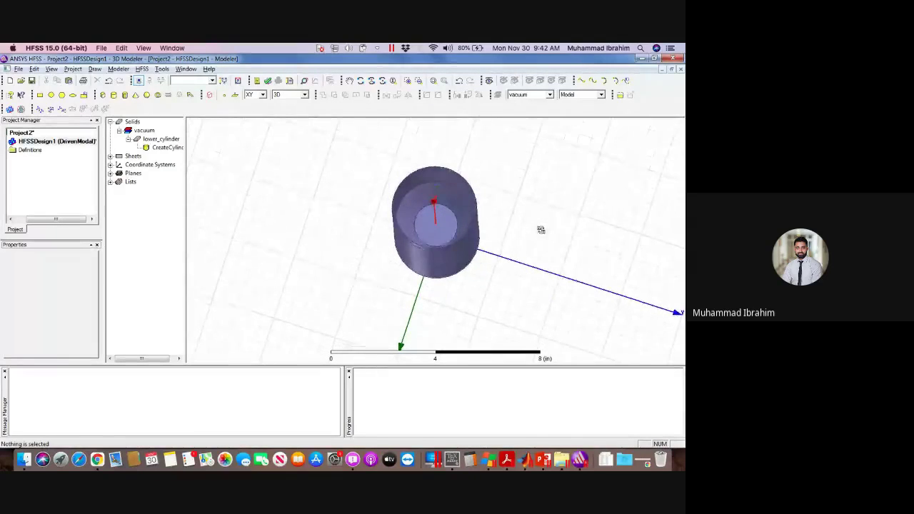
pyautogui.click(443, 232)
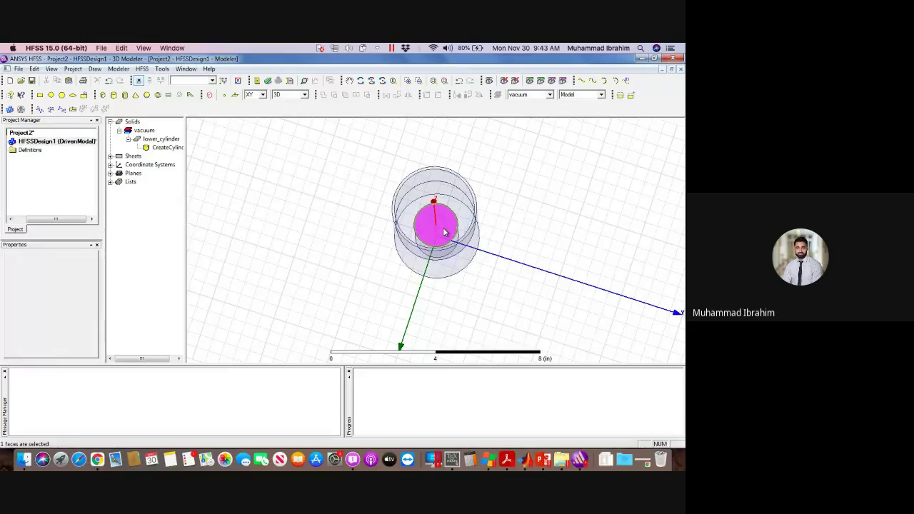
pyautogui.rightClick(443, 232)
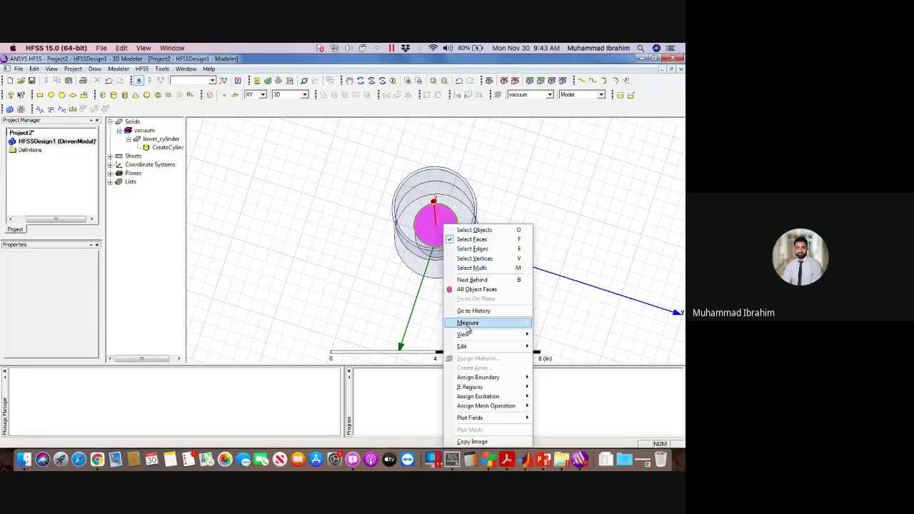
pyautogui.moveTo(475, 347)
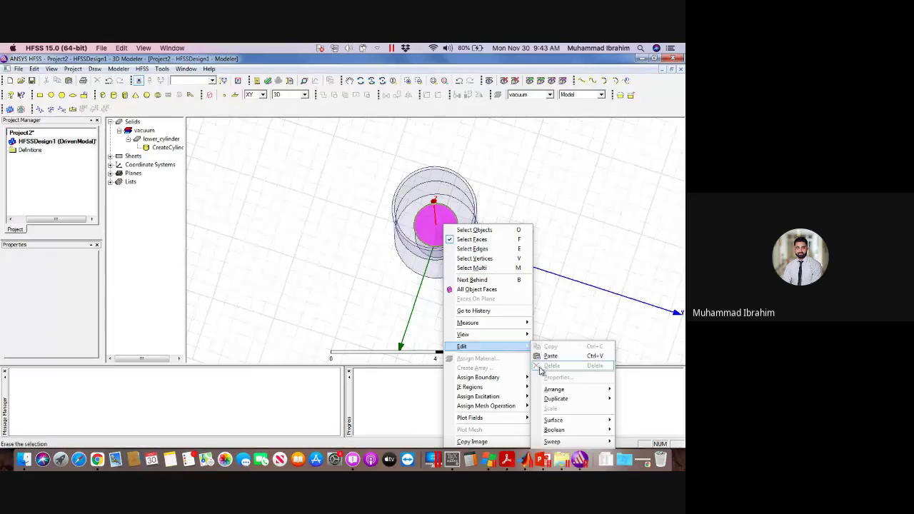
pyautogui.moveTo(553, 420)
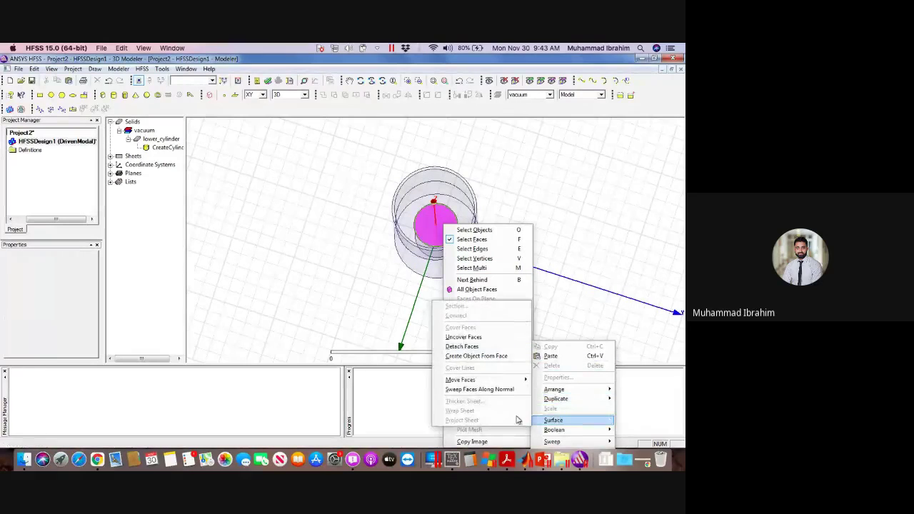
pyautogui.click(464, 337)
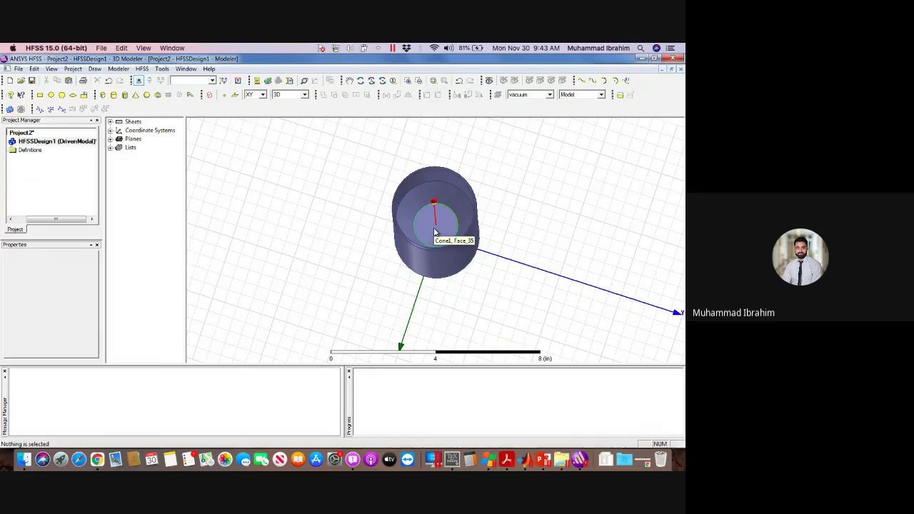
# - Check the antenna figure on the PowerPoint slide and examine the underside of the horn model in HFSS
pyautogui.press('super+Tab')
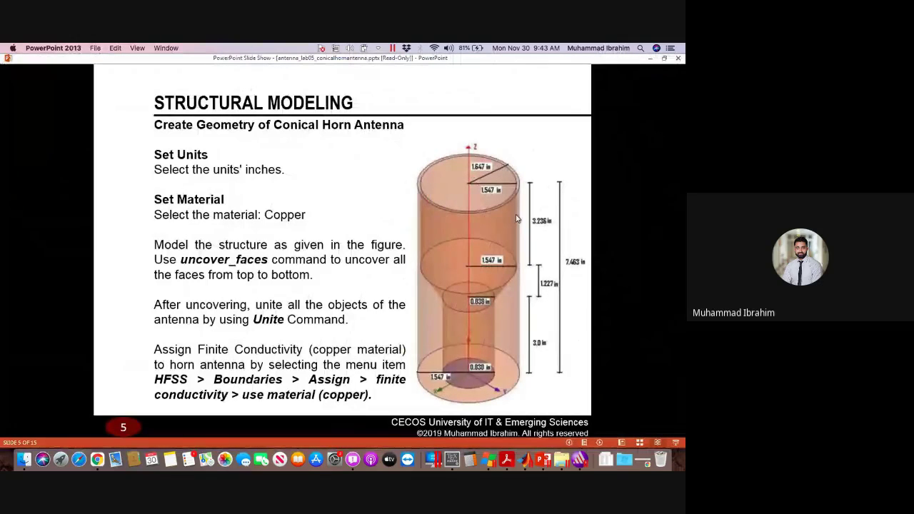
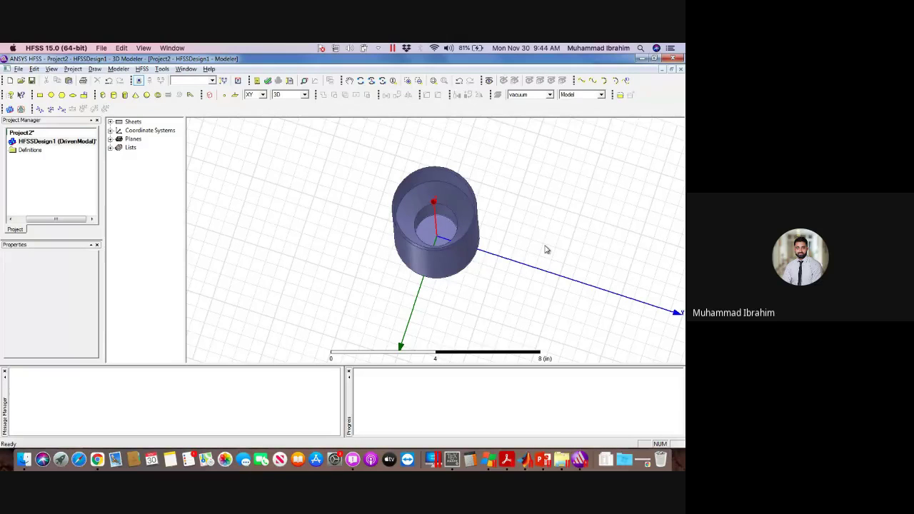
pyautogui.keyDown('alt'); pyautogui.moveTo(545, 249); pyautogui.dragTo(373, 238); pyautogui.keyUp('alt')
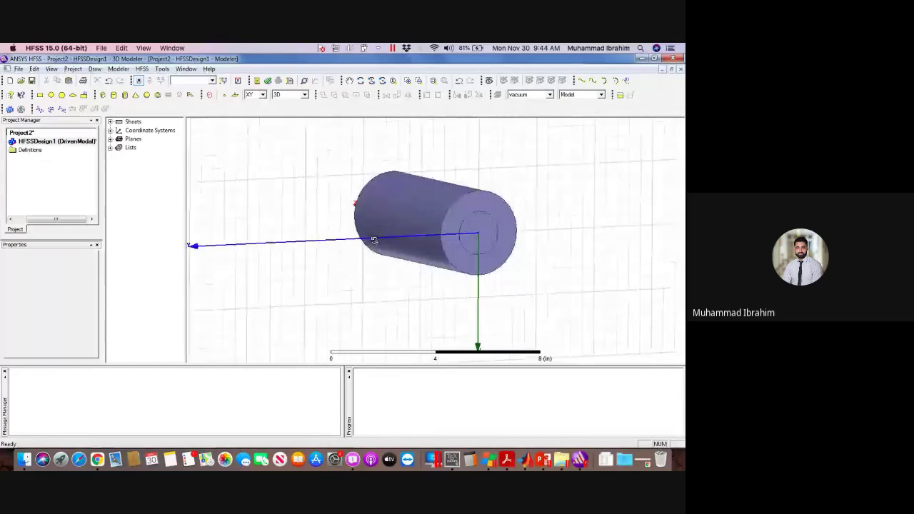
# - Unite Cone1, lower_cylinder, outer_cylinder and Upper_cylinder into a single object
pyautogui.click(488, 238)
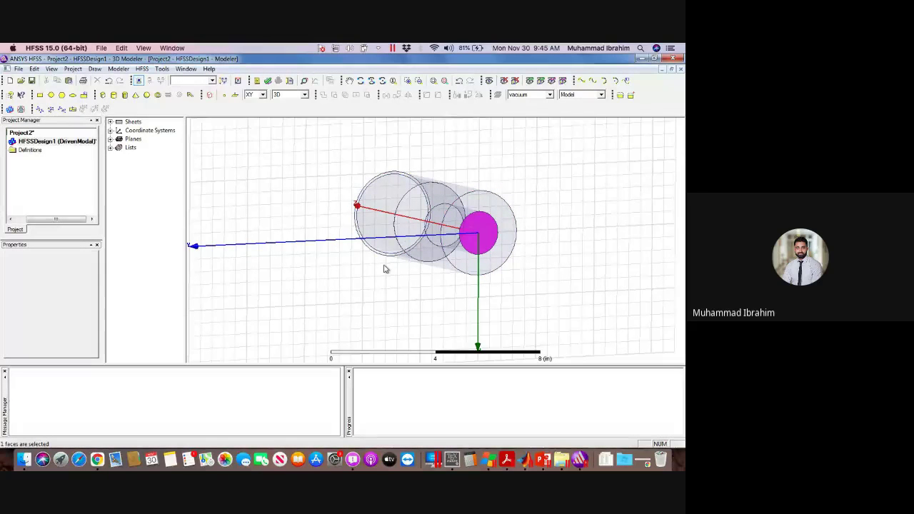
pyautogui.keyDown('alt'); pyautogui.moveTo(386, 267); pyautogui.dragTo(530, 166); pyautogui.keyUp('alt')
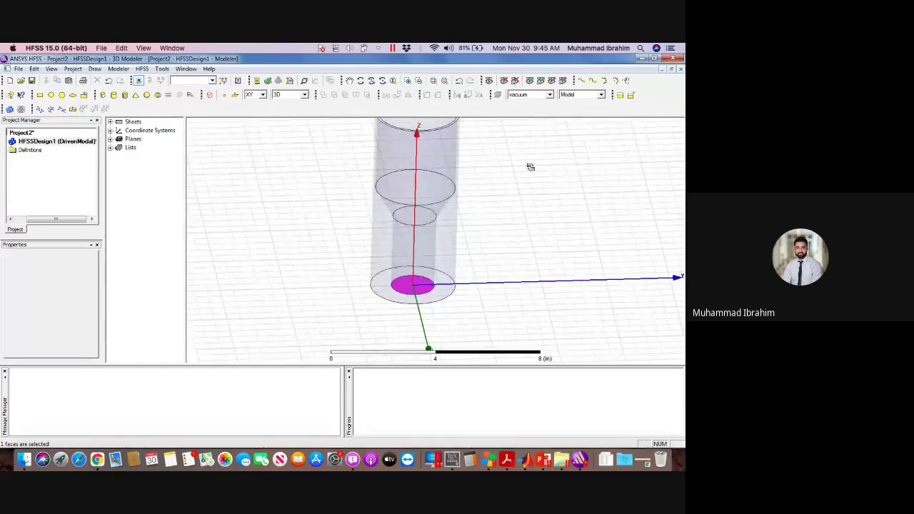
pyautogui.hotkey('ctrl', 'd')
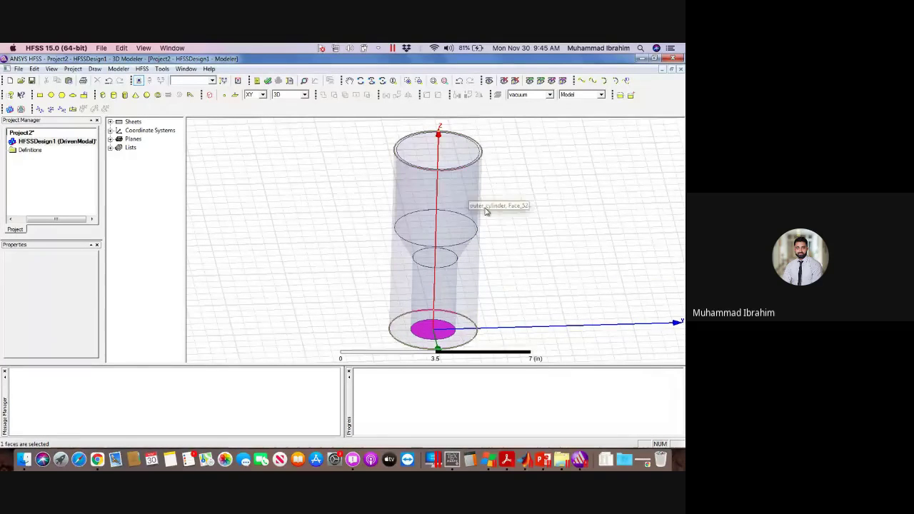
pyautogui.click(546, 269)
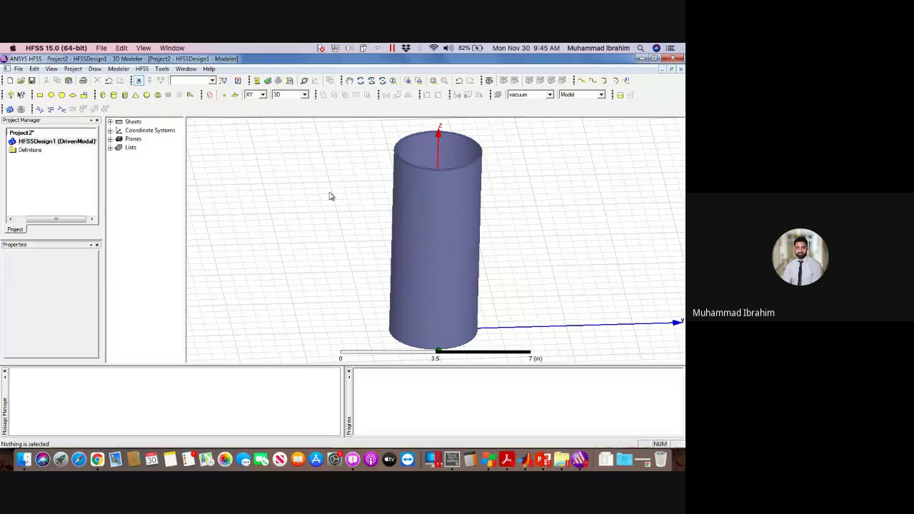
pyautogui.hotkey('ctrl', 'a')
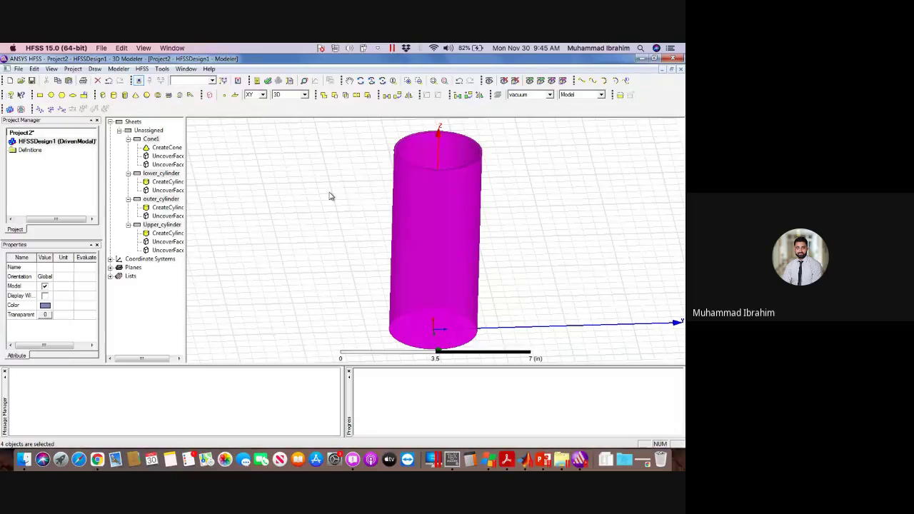
pyautogui.click(323, 96)
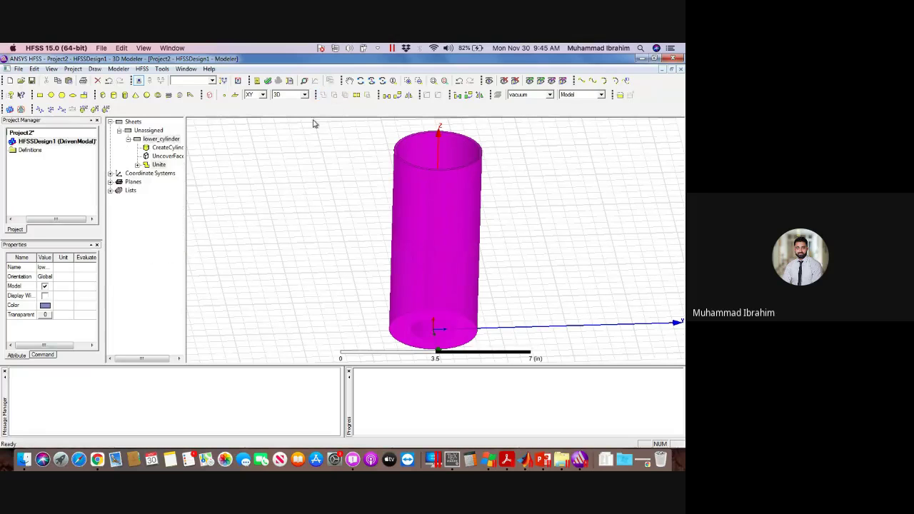
pyautogui.click(576, 277)
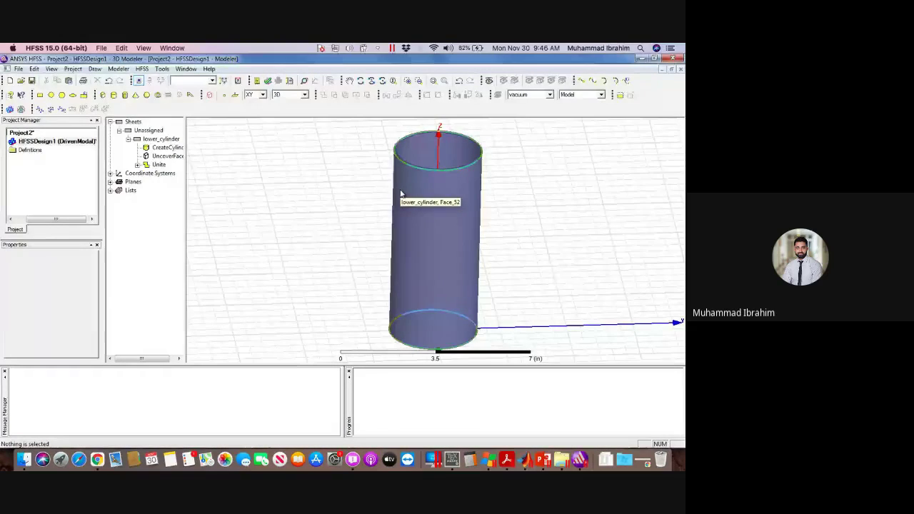
# - Select all five faces of the united horn: outer wall, upper inner wall, cone, lower inner wall and bottom ring
pyautogui.press('super+Tab')
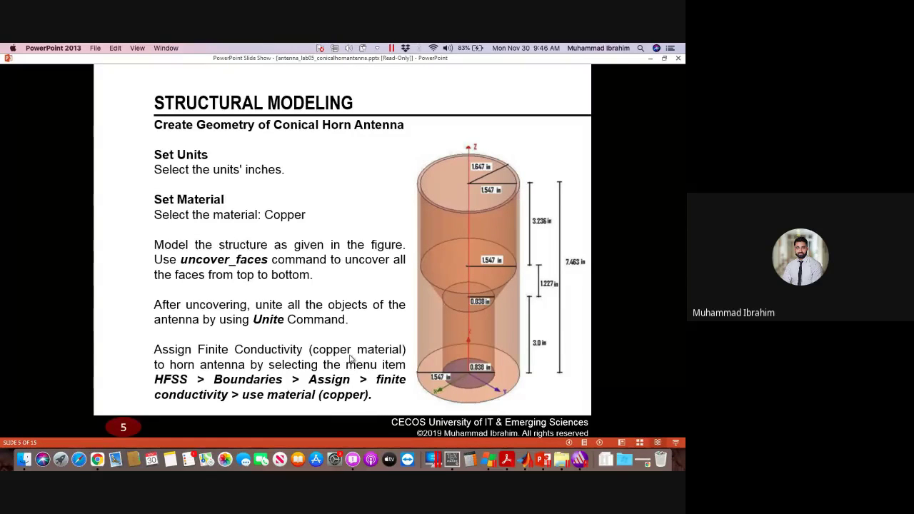
pyautogui.hotkey('alt', 'Tab')
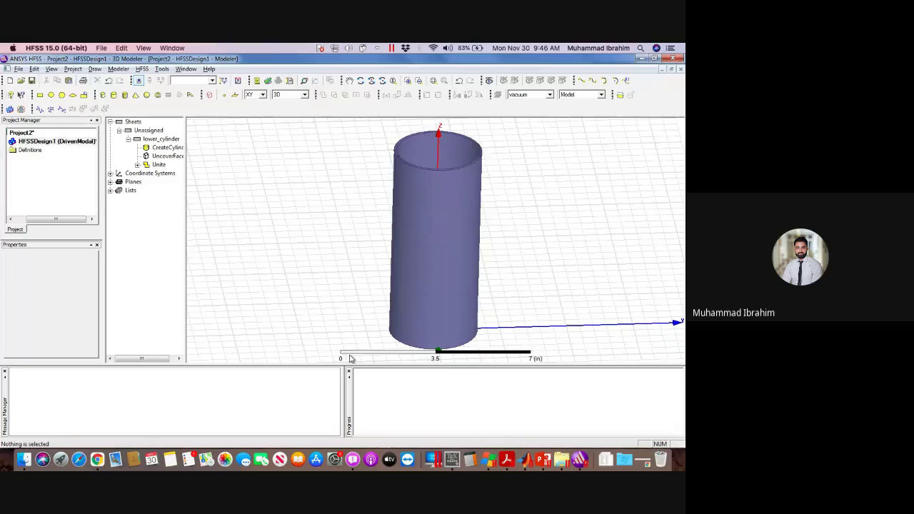
pyautogui.click(426, 199)
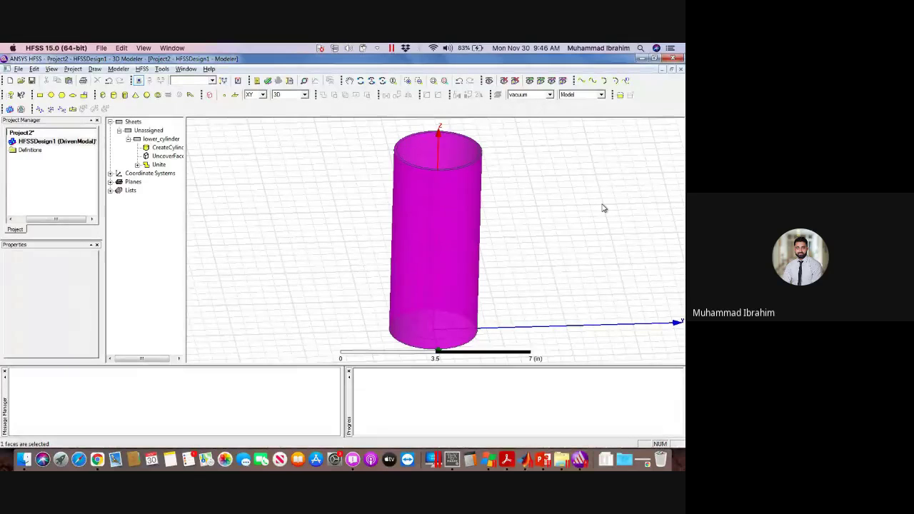
pyautogui.keyDown('alt'); pyautogui.moveTo(600, 207); pyautogui.dragTo(572, 267); pyautogui.keyUp('alt')
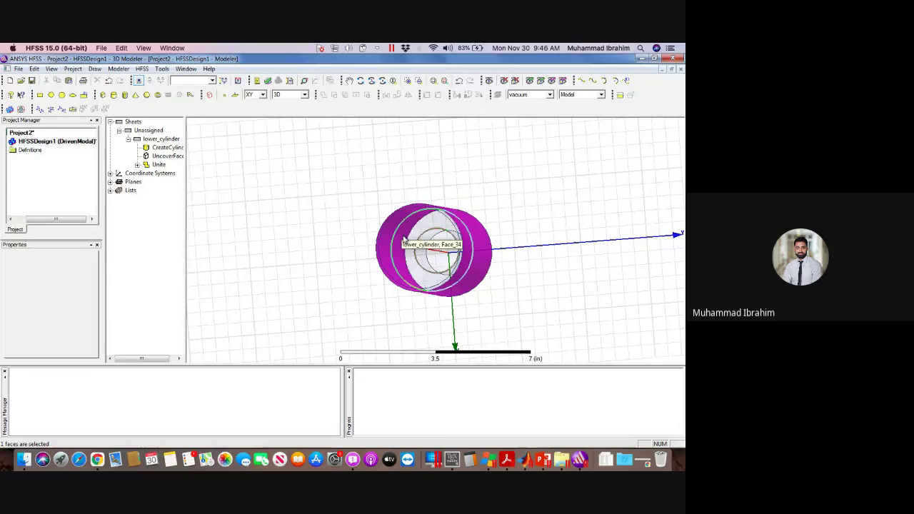
pyautogui.keyDown('ctrl'); pyautogui.click(385, 244); pyautogui.keyUp('ctrl')
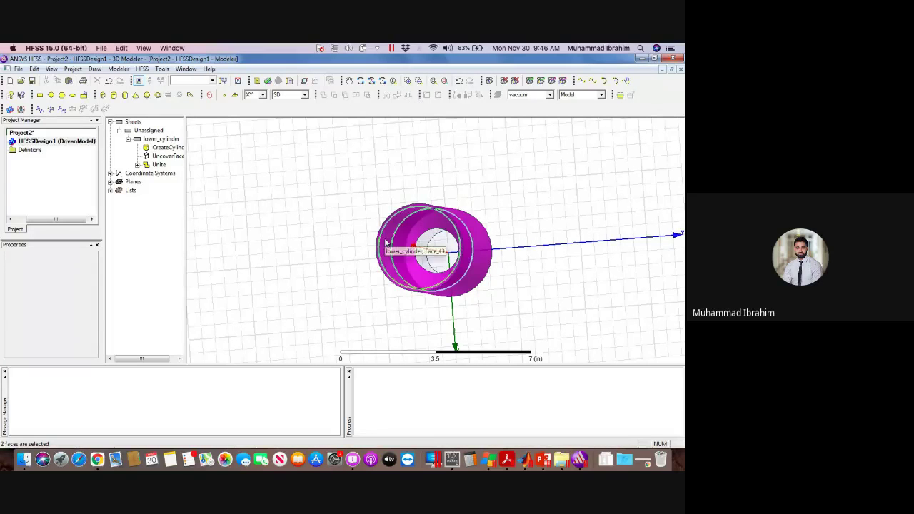
pyautogui.keyDown('ctrl'); pyautogui.click(423, 253); pyautogui.keyUp('ctrl')
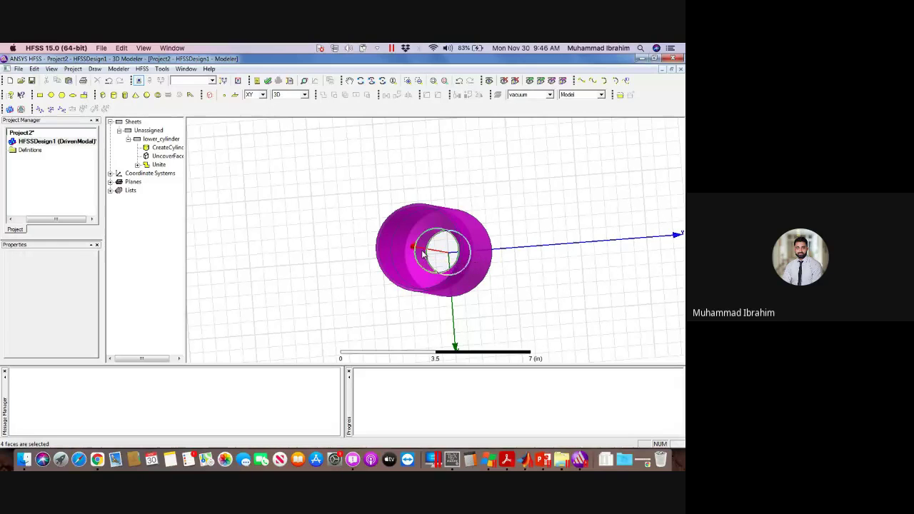
pyautogui.keyDown('ctrl'); pyautogui.click(455, 270); pyautogui.keyUp('ctrl')
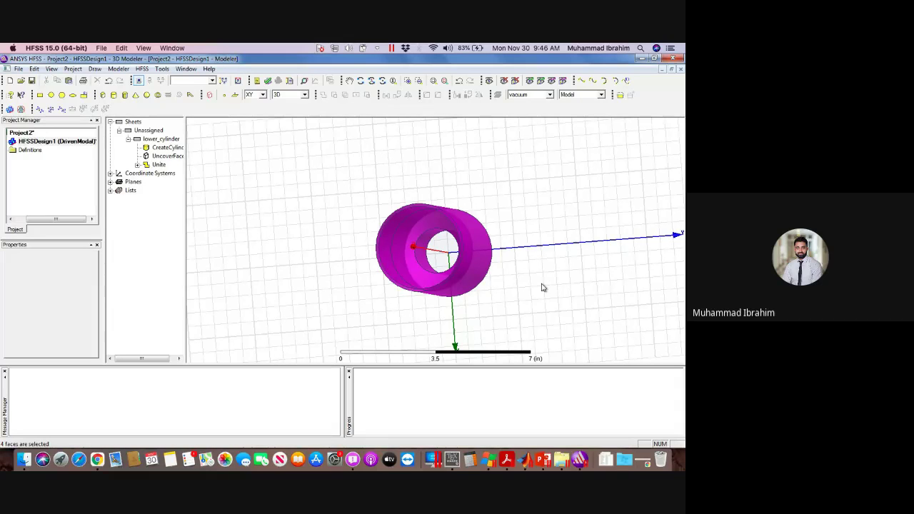
pyautogui.keyDown('alt'); pyautogui.moveTo(542, 287); pyautogui.dragTo(531, 203); pyautogui.keyUp('alt')
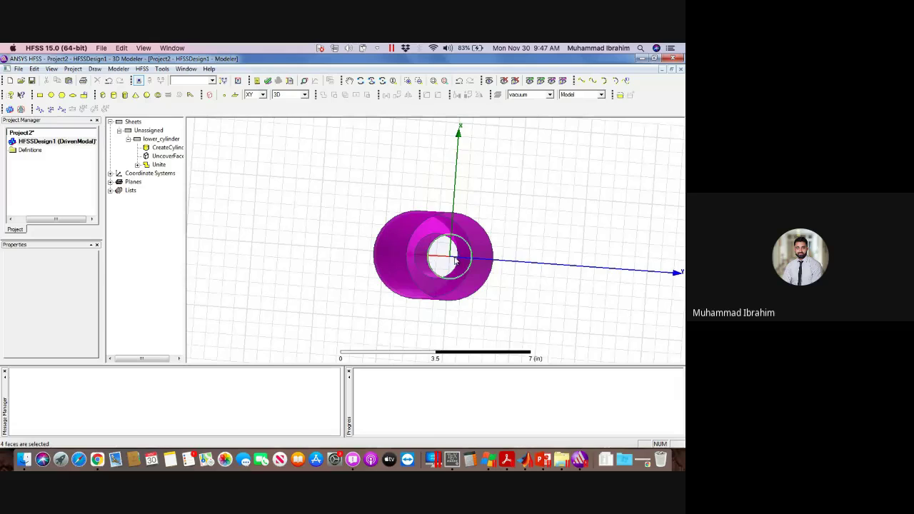
pyautogui.keyDown('ctrl'); pyautogui.click(417, 254); pyautogui.keyUp('ctrl')
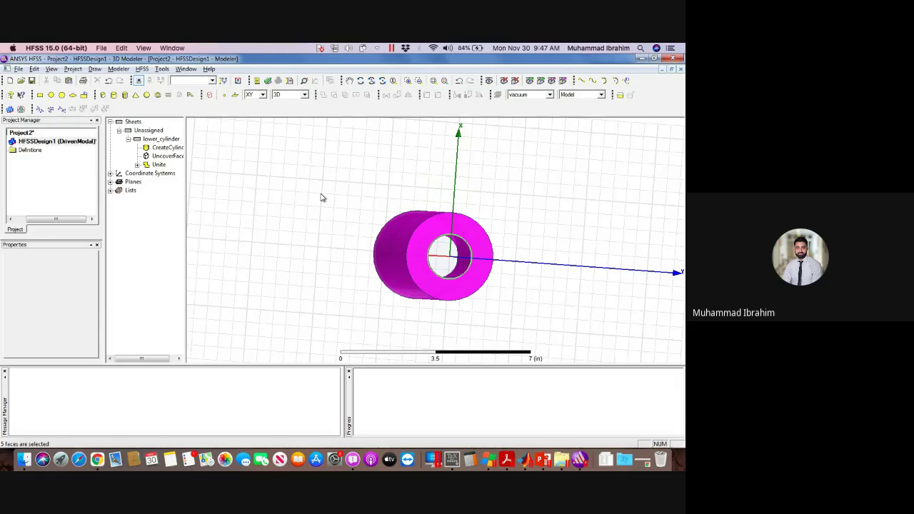
pyautogui.keyDown('alt'); pyautogui.moveTo(318, 192); pyautogui.dragTo(316, 288); pyautogui.keyUp('alt')
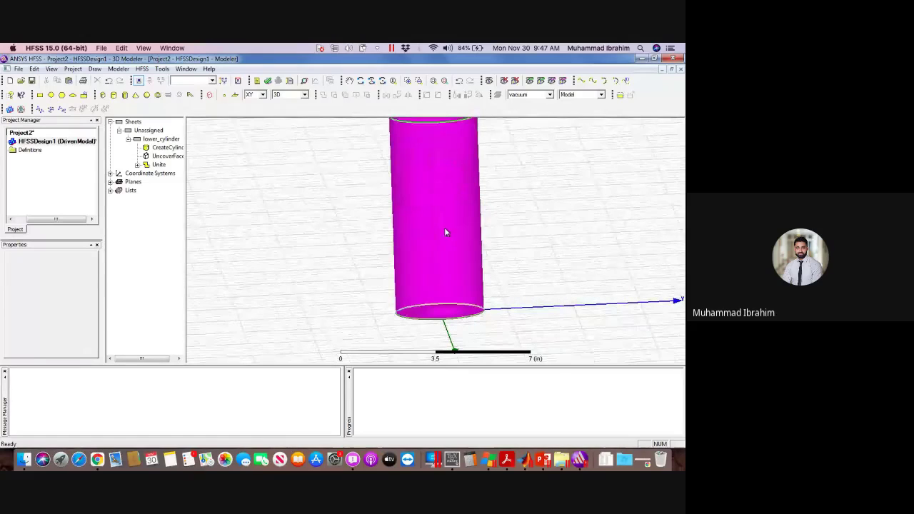
# - Assign a finite conductivity boundary to the selected horn faces, using copper as its material
pyautogui.rightClick(445, 232)
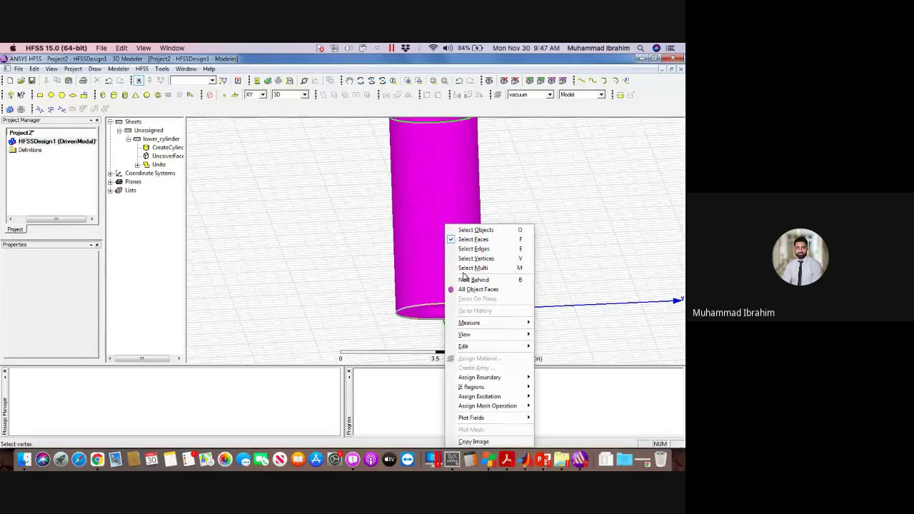
pyautogui.moveTo(491, 381)
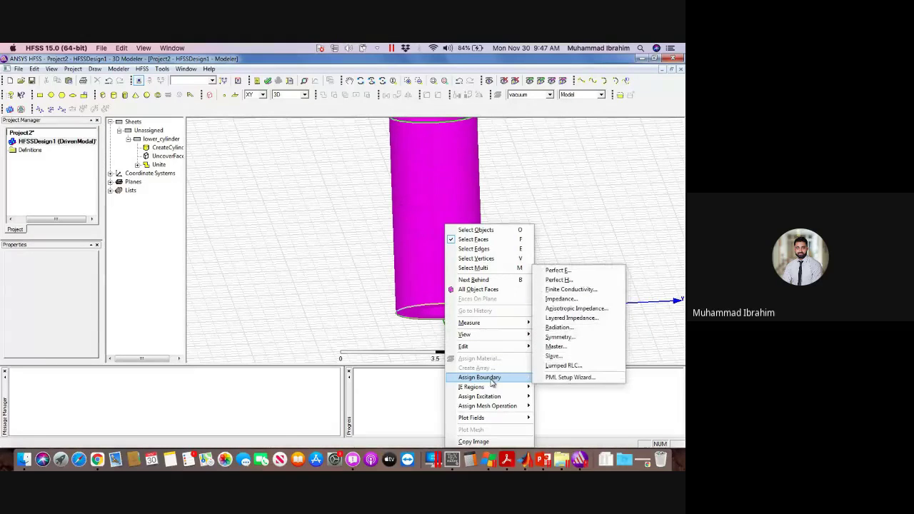
pyautogui.click(571, 289)
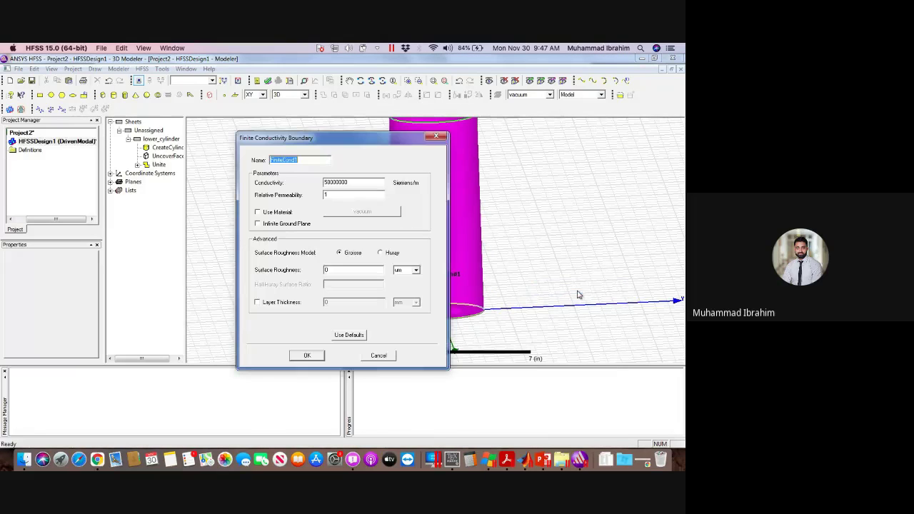
pyautogui.click(257, 213)
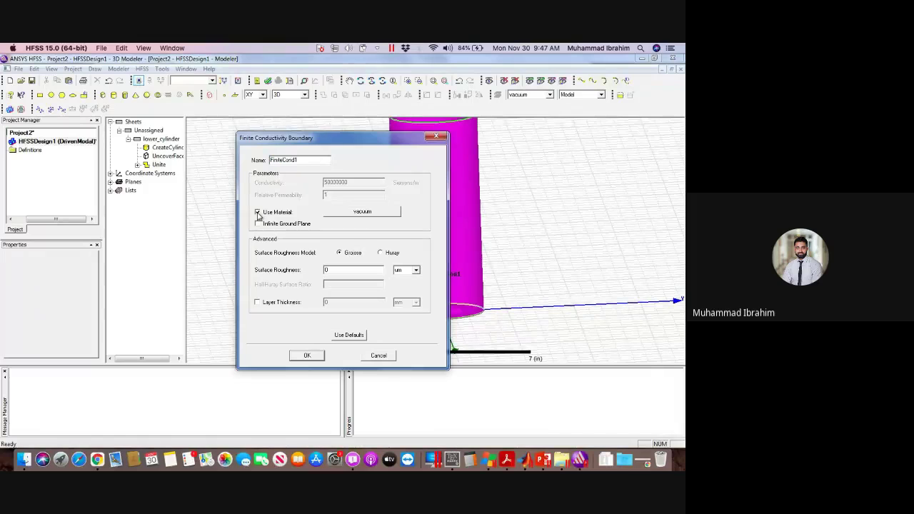
pyautogui.click(362, 212)
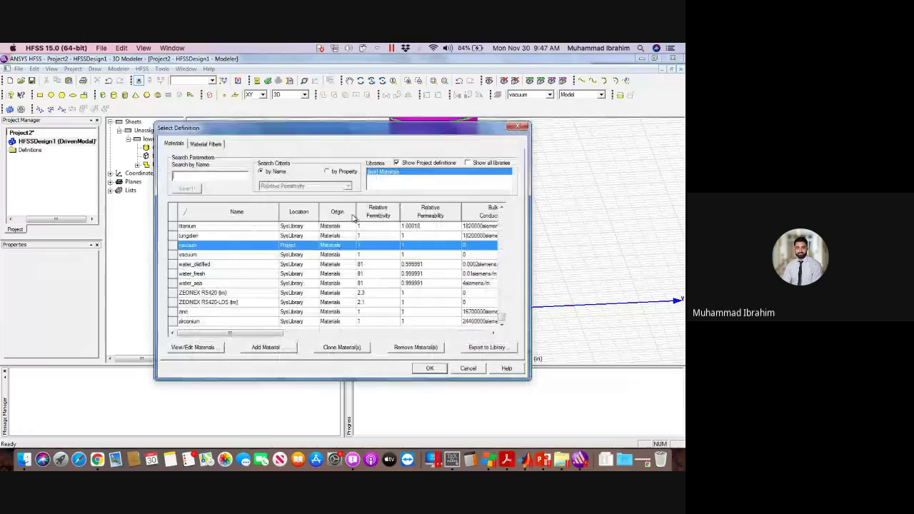
pyautogui.write('co')
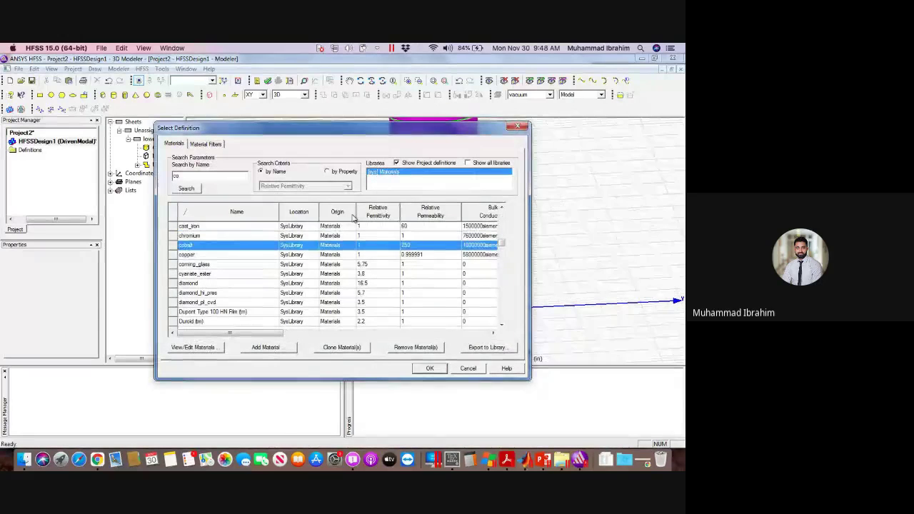
pyautogui.write('p')
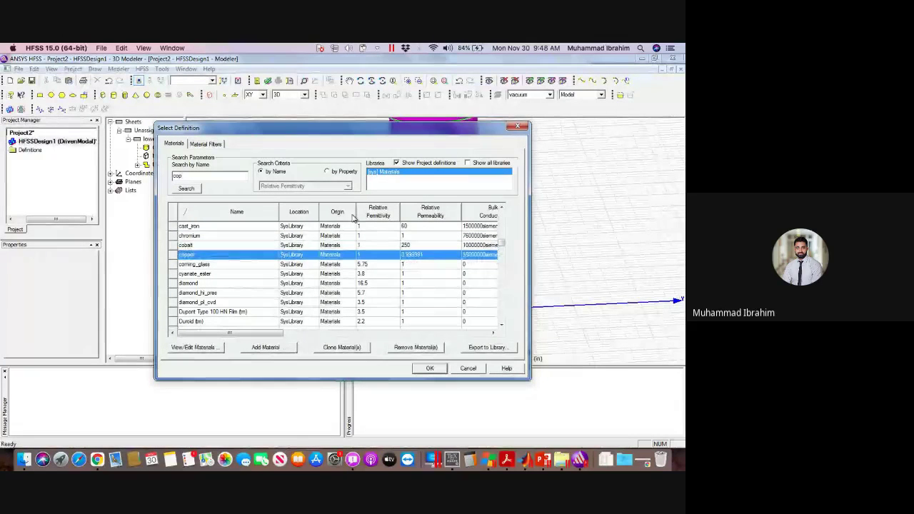
pyautogui.doubleClick(201, 255)
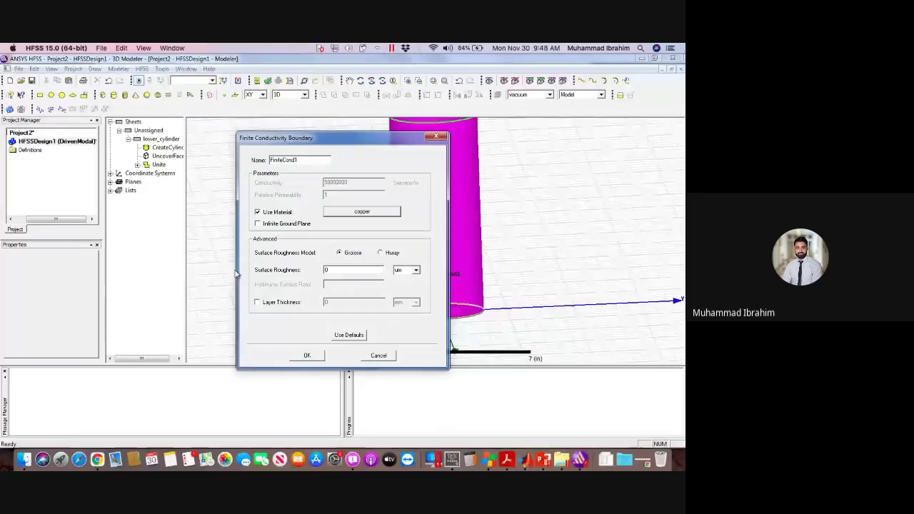
pyautogui.click(308, 356)
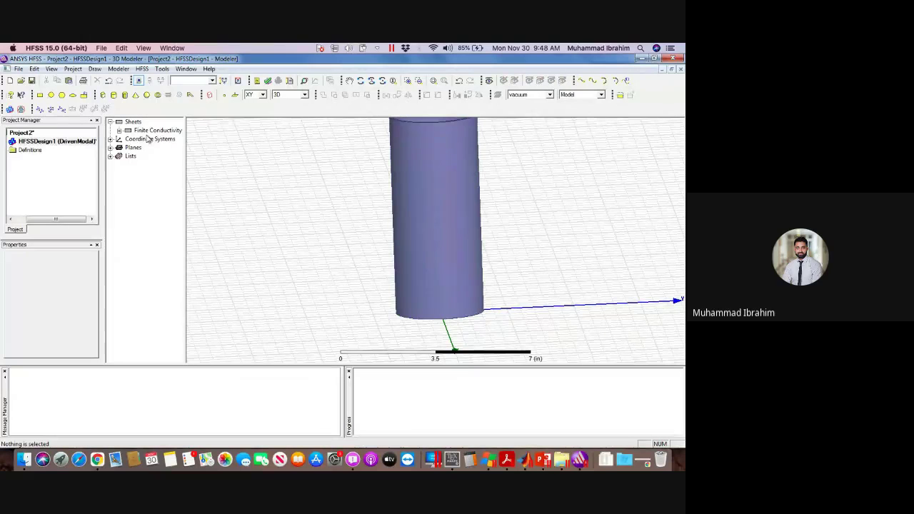
# - Find the finite conductivity boundary under the design's Boundaries and examine which horn surfaces it covers
pyautogui.click(10, 221)
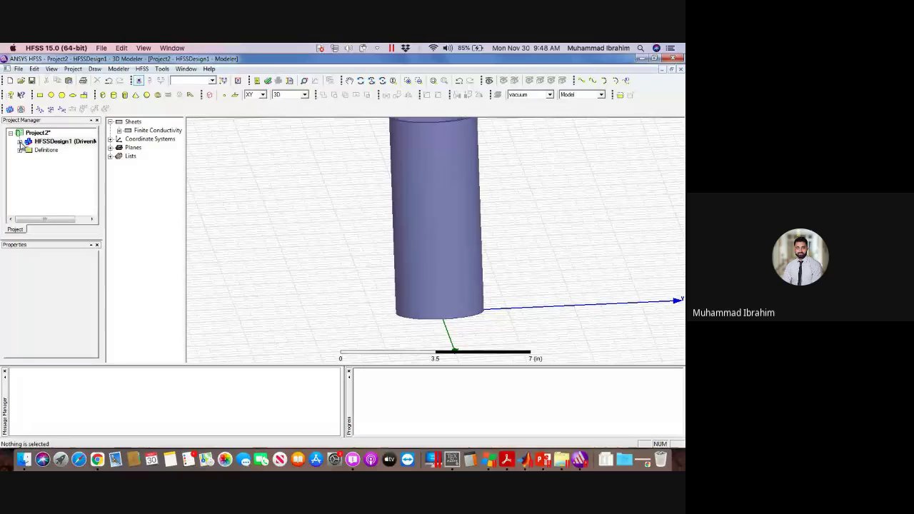
pyautogui.click(21, 143)
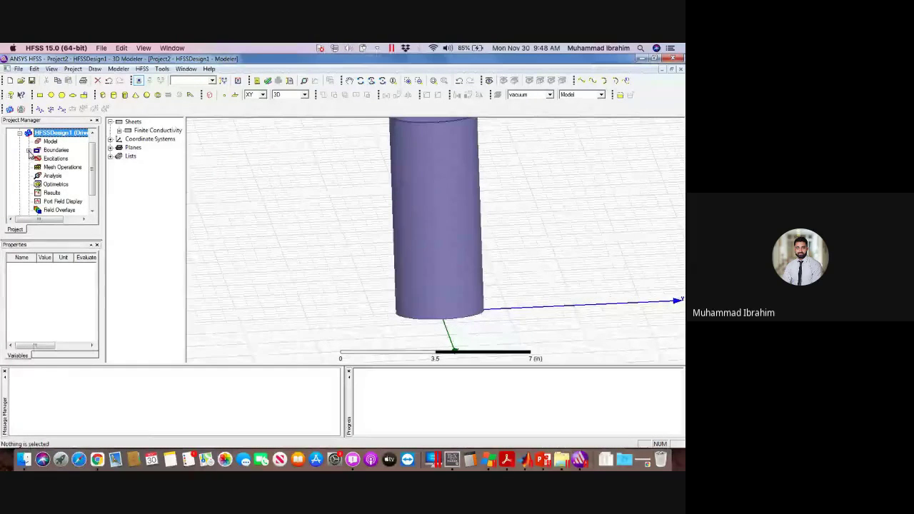
pyautogui.click(29, 150)
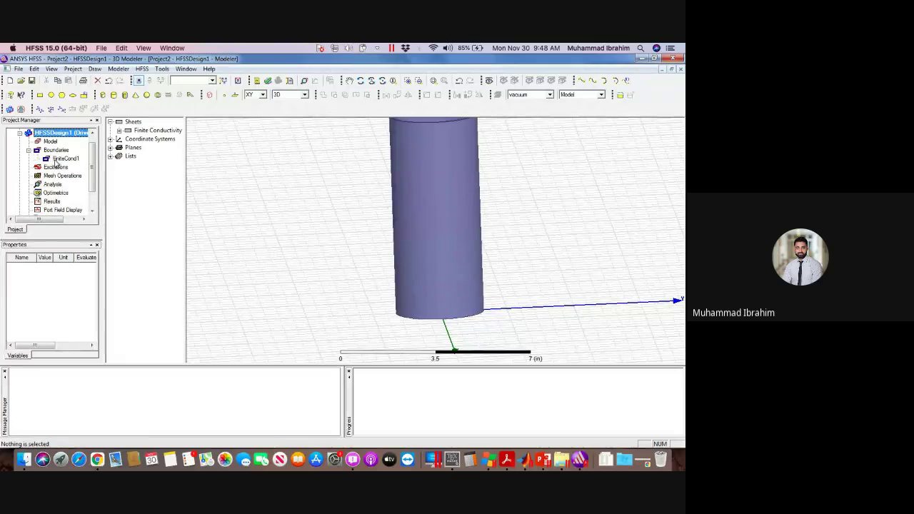
pyautogui.click(61, 158)
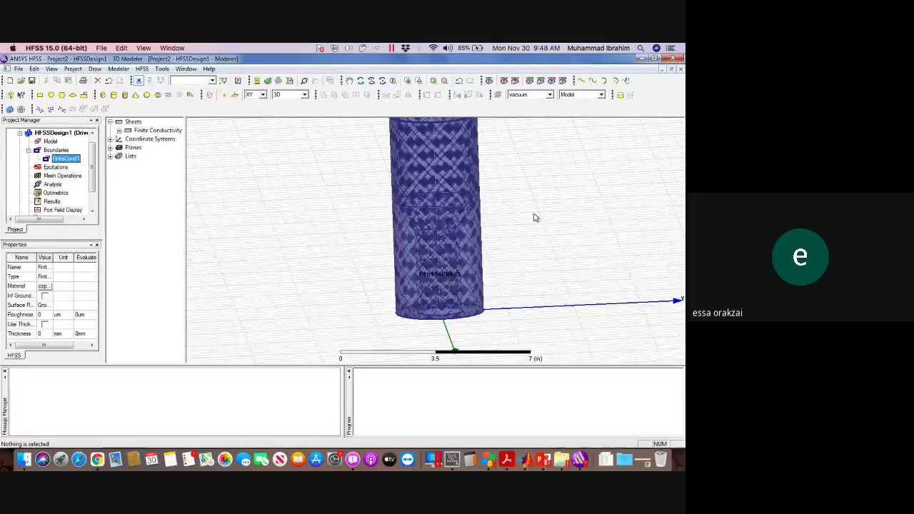
pyautogui.hotkey('ctrl', 'd')
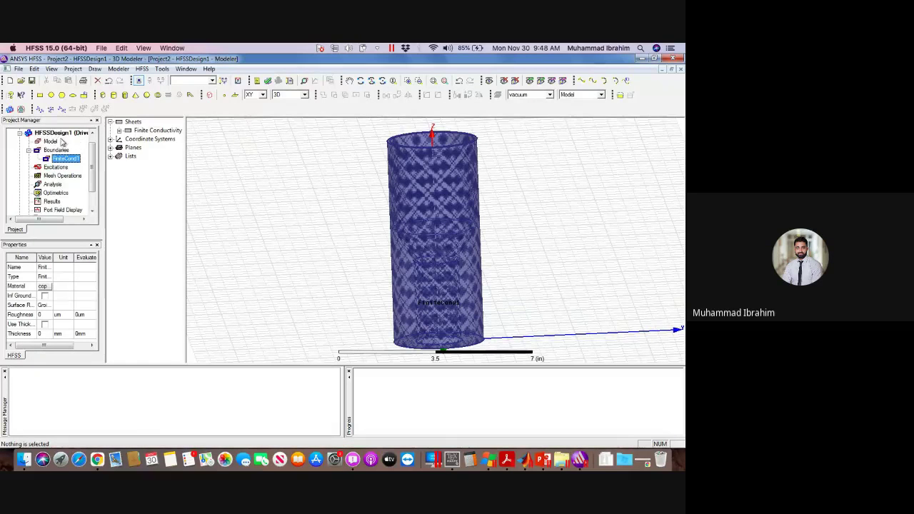
pyautogui.click(20, 133)
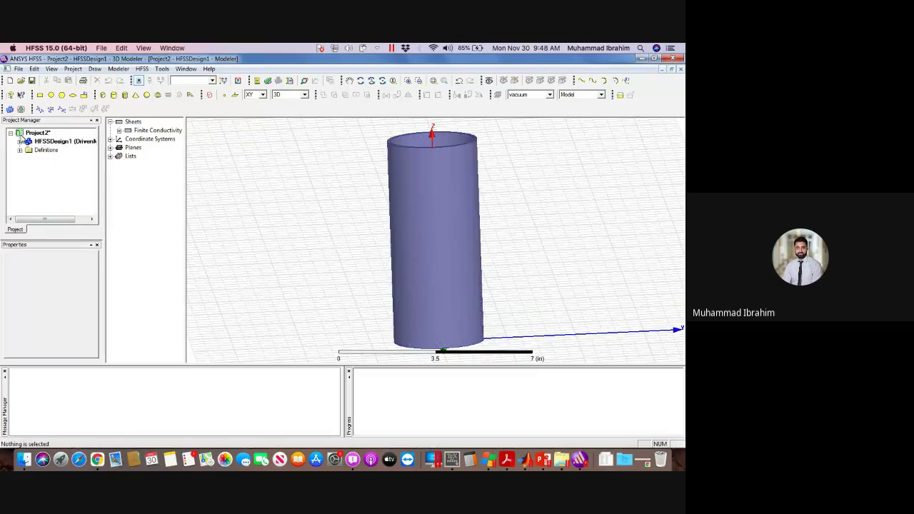
pyautogui.click(20, 142)
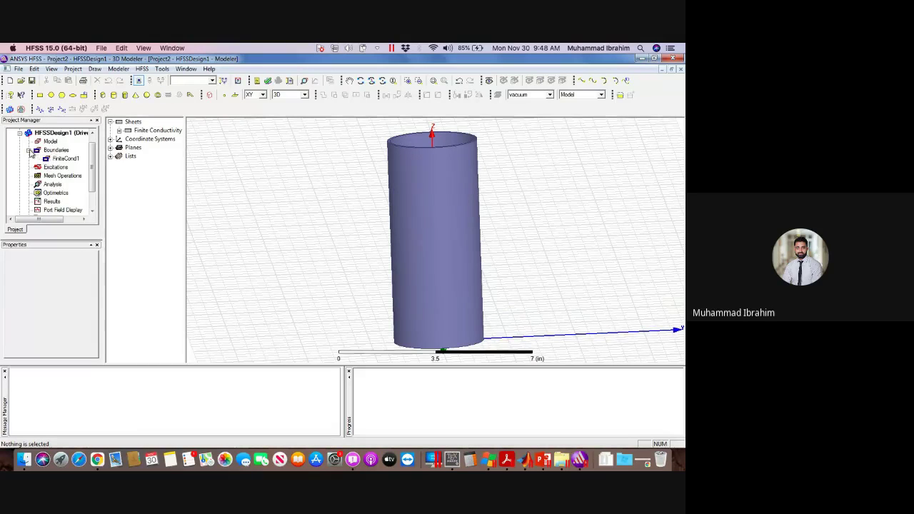
pyautogui.click(28, 150)
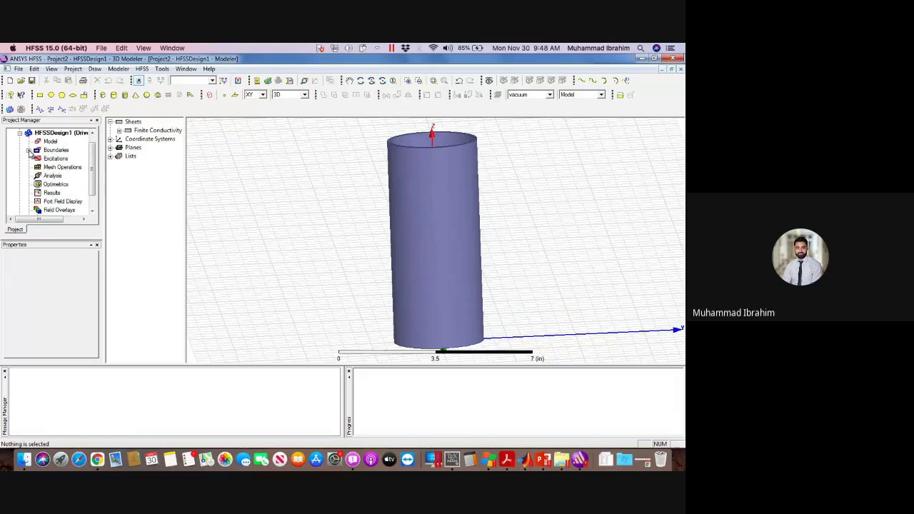
pyautogui.click(28, 151)
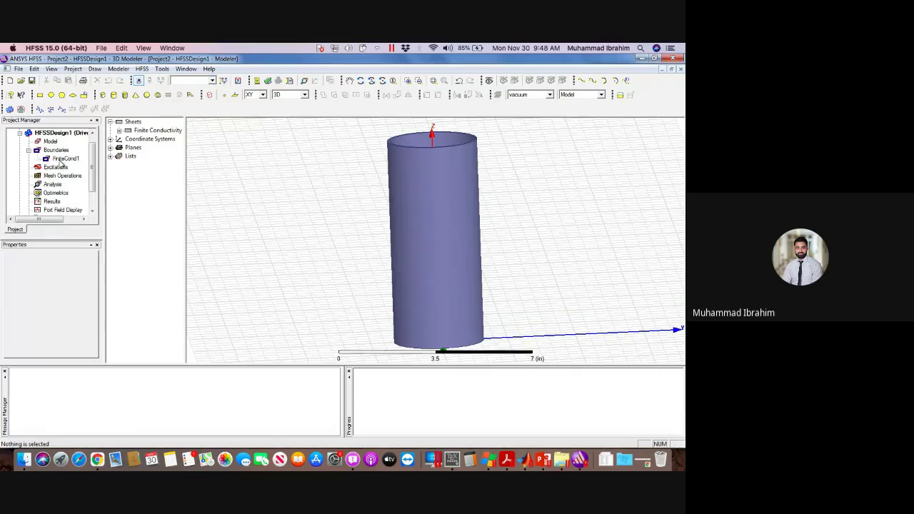
# - Highlight the finite conductivity boundary again and inspect its coverage around the horn's lower opening from below
pyautogui.click(63, 159)
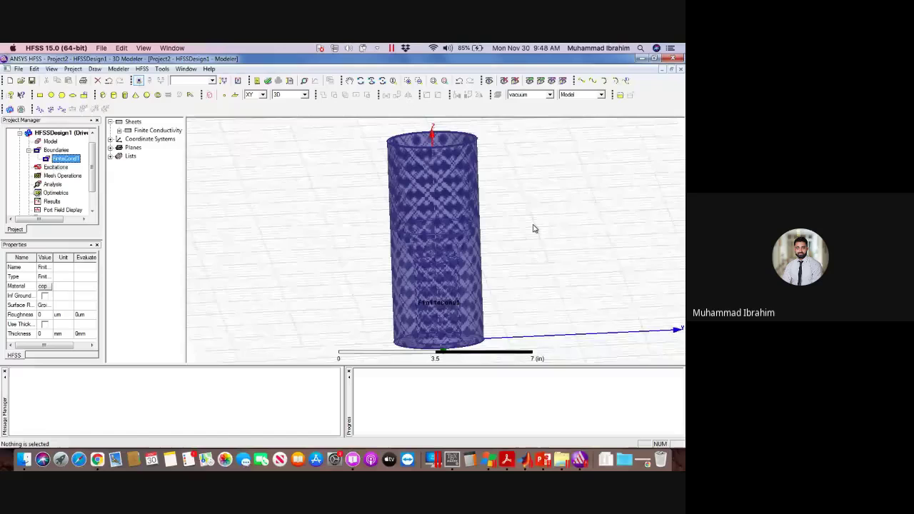
pyautogui.moveTo(533, 228)
pyautogui.keyDown('alt'); pyautogui.mouseDown()
pyautogui.moveTo(533, 298)
pyautogui.moveTo(526, 230)
pyautogui.mouseUp(); pyautogui.keyUp('alt')
pyautogui.keyDown('alt'); pyautogui.moveTo(523, 290); pyautogui.dragTo(520, 267); pyautogui.keyUp('alt')
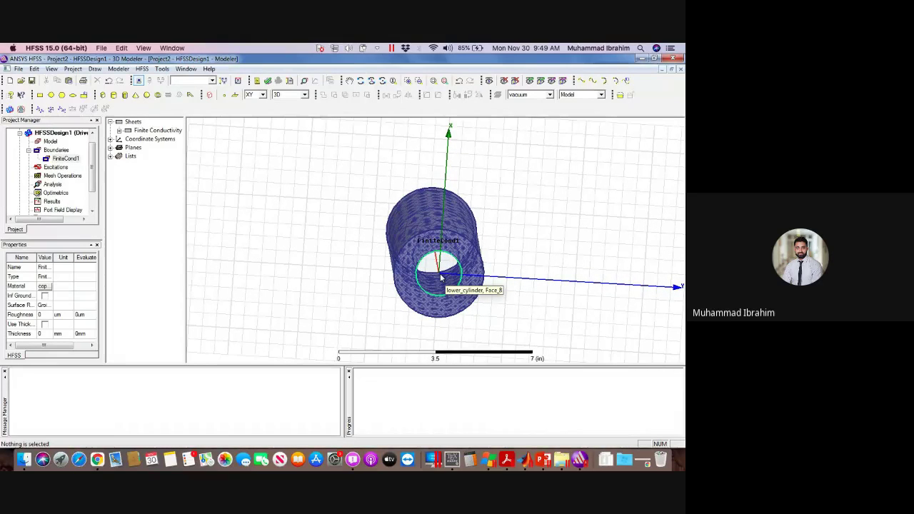
# - Switch to the PowerPoint lab slides and read the instructions for the horn's wave port excitation
pyautogui.press('super+Tab')
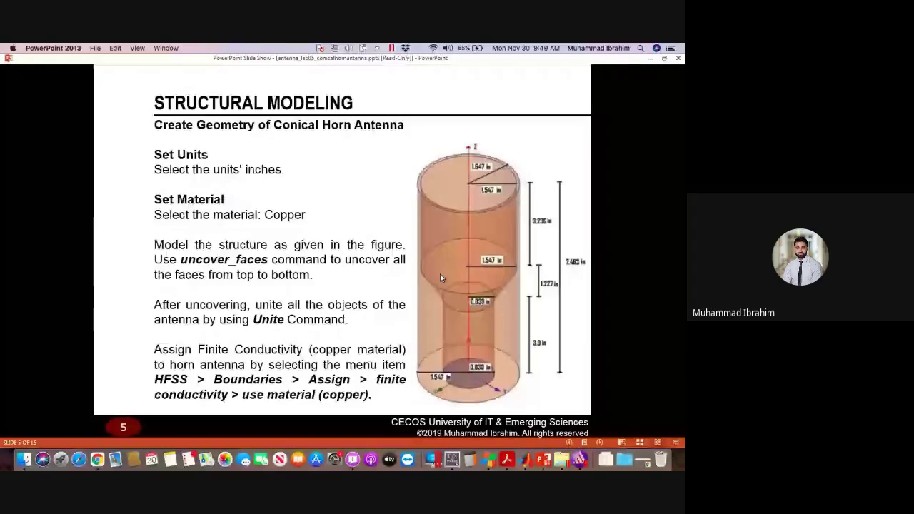
pyautogui.press('super+Tab')
pyautogui.hotkey('alt', 'Tab')
pyautogui.hotkey('alt', 'Tab')
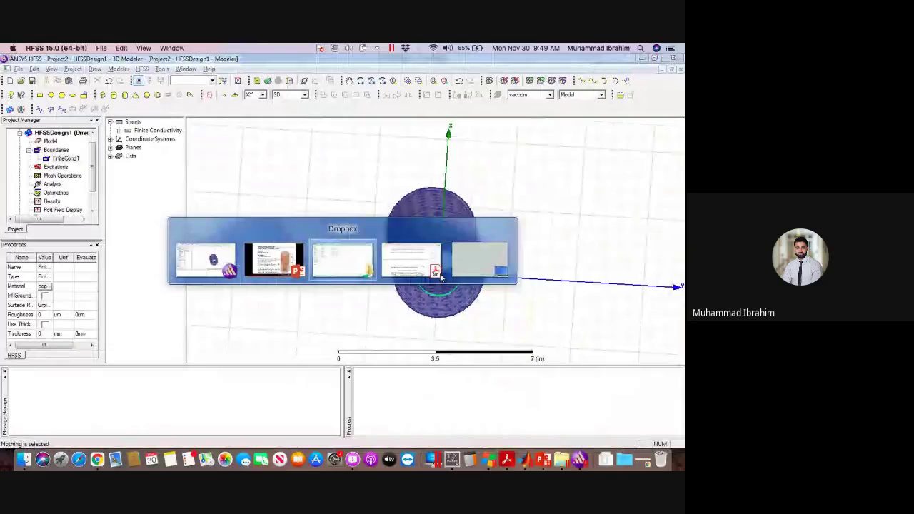
pyautogui.hotkey('alt', 'Tab')
pyautogui.hotkey('alt', 'Tab')
pyautogui.hotkey('alt', 'Tab')
pyautogui.hotkey('alt', 'Tab')
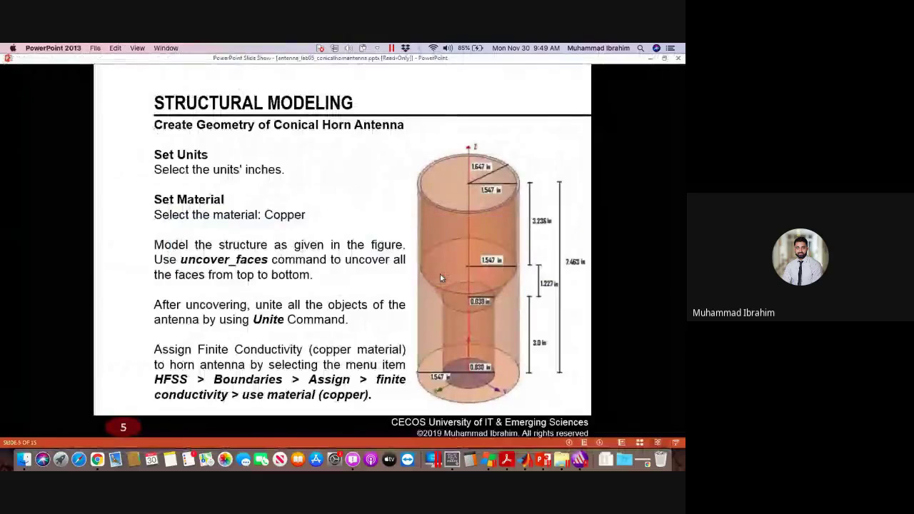
pyautogui.hotkey('alt', 'Tab')
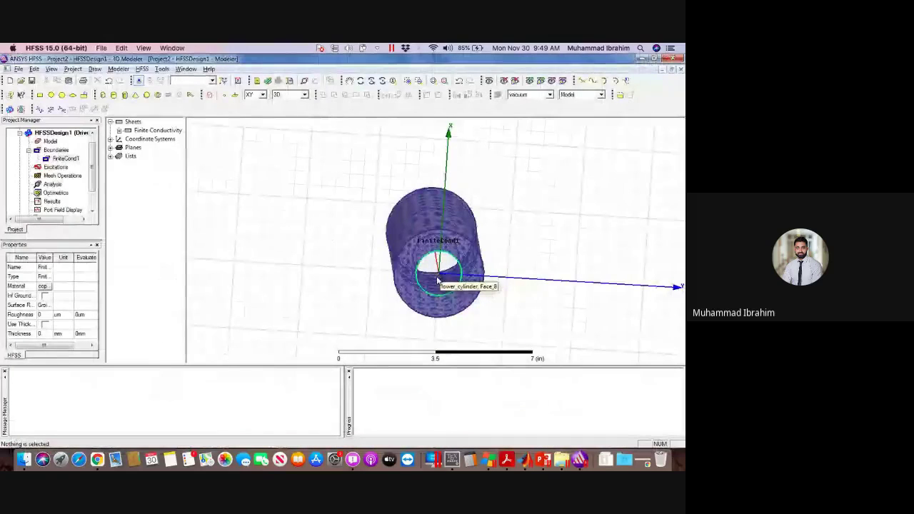
pyautogui.hotkey('alt', 'Tab')
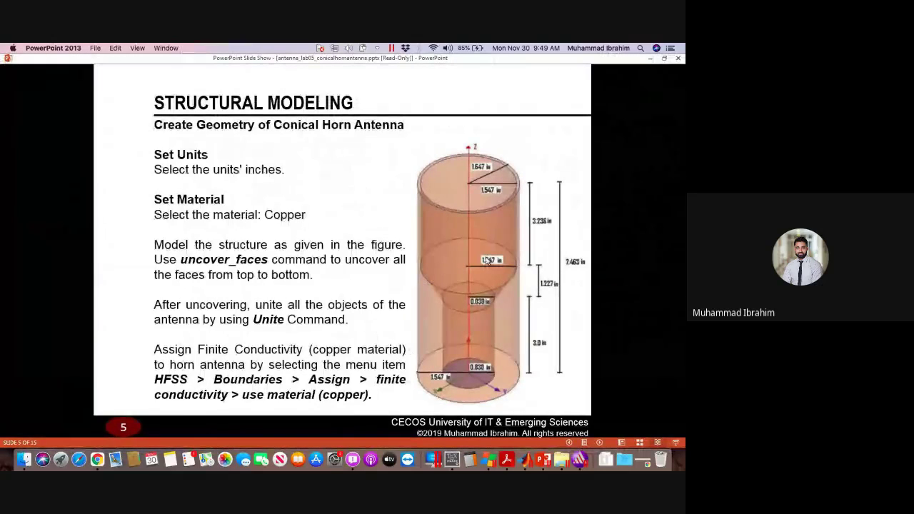
pyautogui.click(328, 275)
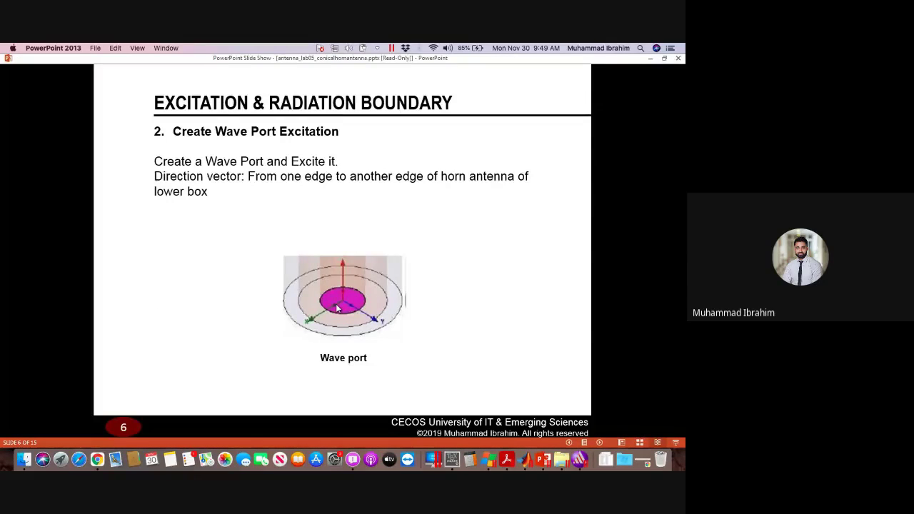
# - Switch back to HFSS and start a one-mode wave port excitation on the circular face at the horn's lower opening
pyautogui.press('super+Tab')
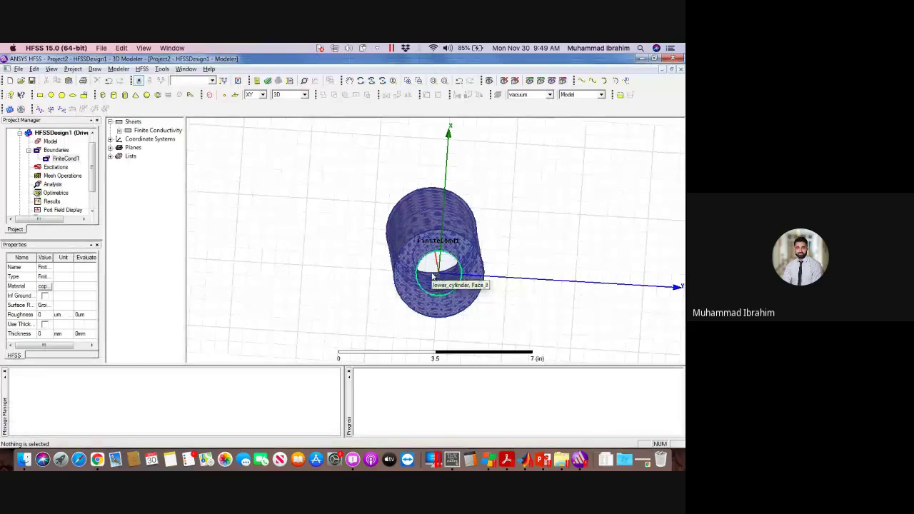
pyautogui.click(432, 277)
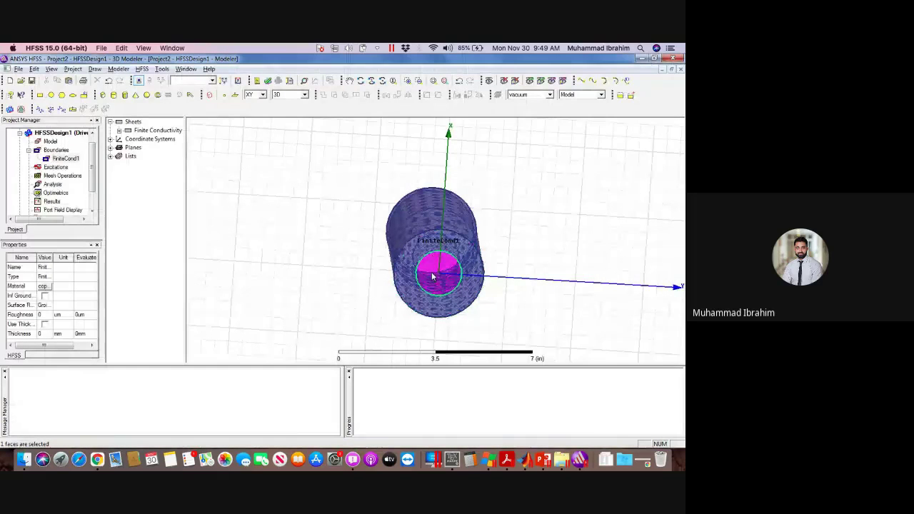
pyautogui.rightClick(432, 277)
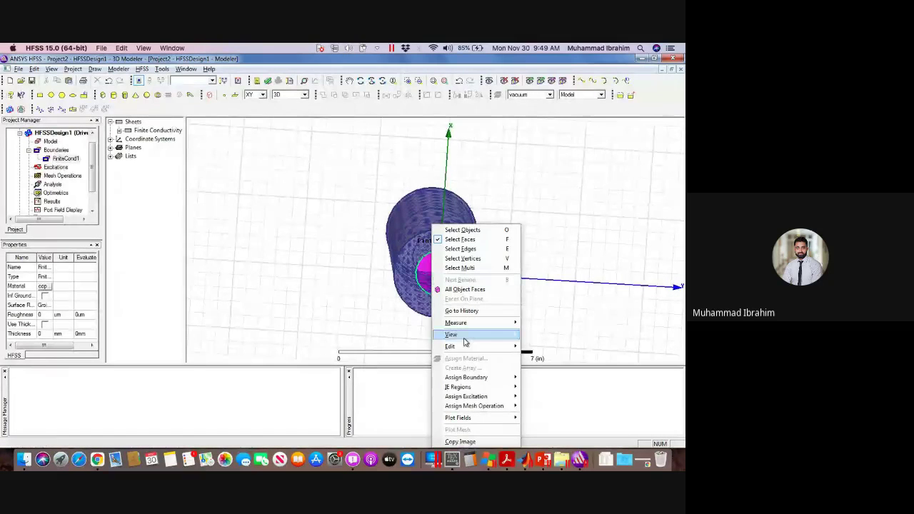
pyautogui.moveTo(475, 397)
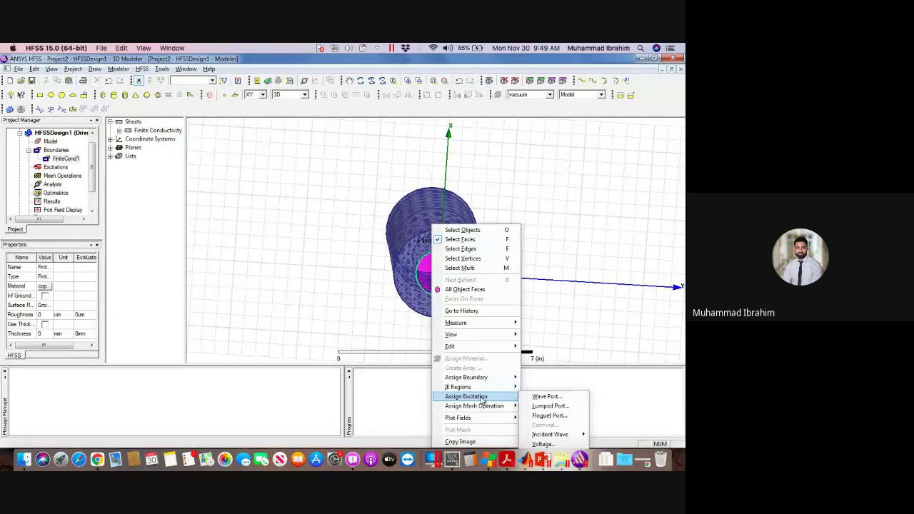
pyautogui.click(528, 397)
pyautogui.click(402, 352)
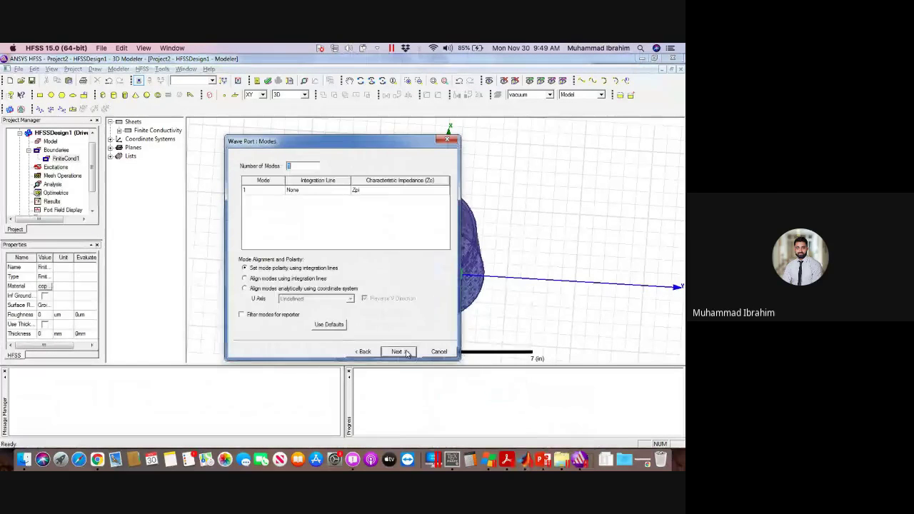
# - Draw the mode's integration line across the port from (-0.838, 0, 0) to (0.838, 0, 0) in and finish the wave port without renormalizing
pyautogui.click(331, 192)
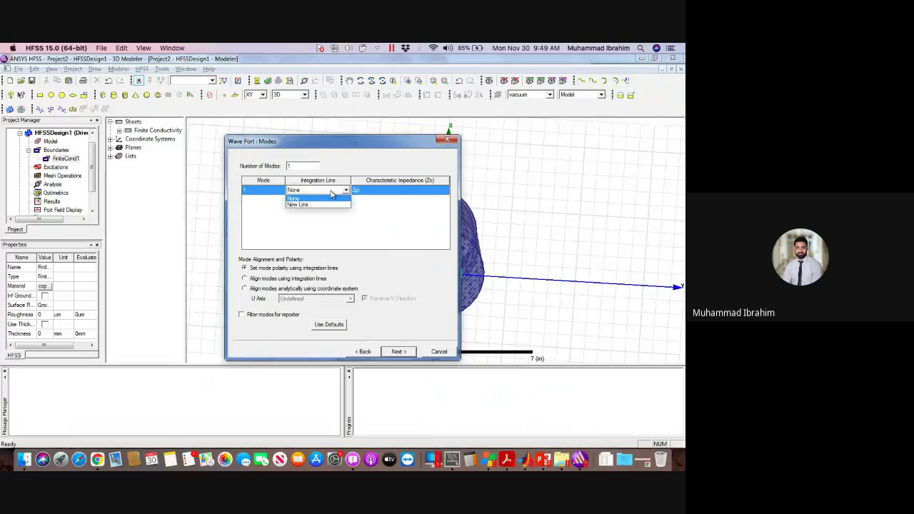
pyautogui.click(330, 205)
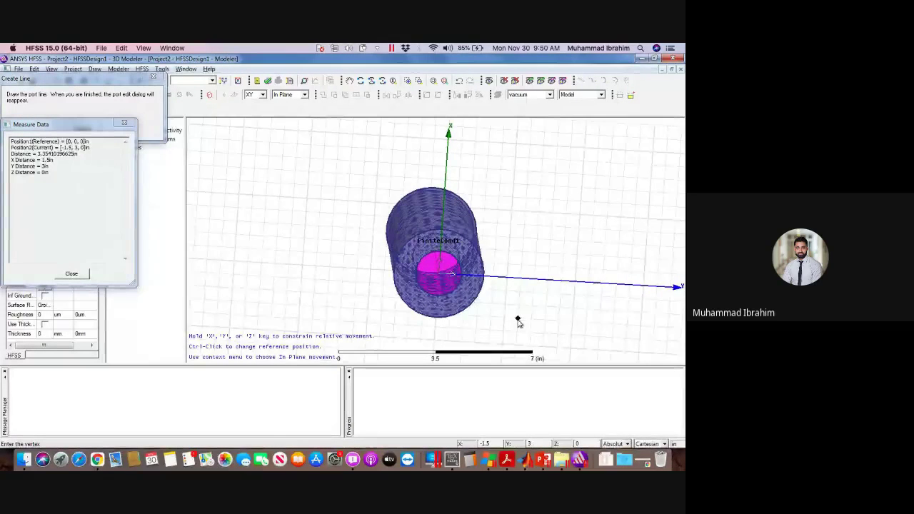
pyautogui.keyDown('alt'); pyautogui.moveTo(518, 321); pyautogui.dragTo(514, 309); pyautogui.keyUp('alt')
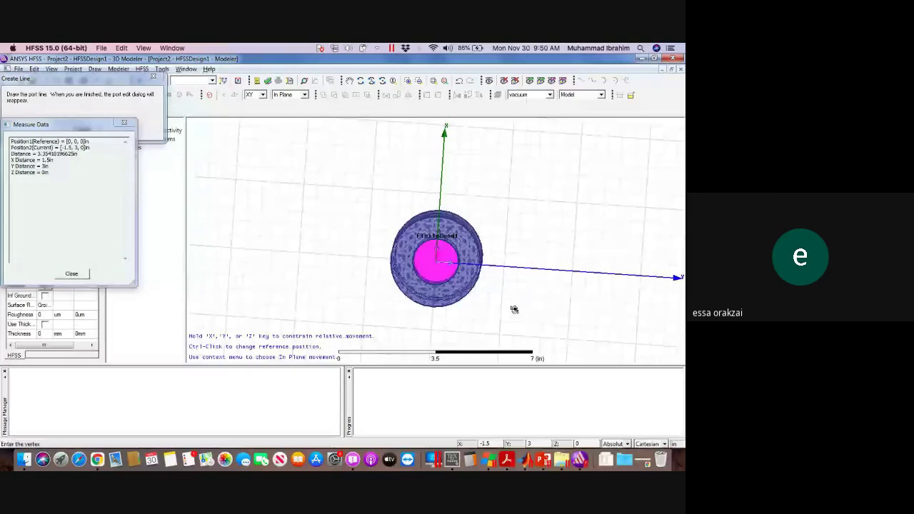
pyautogui.scroll(5, 514, 309)
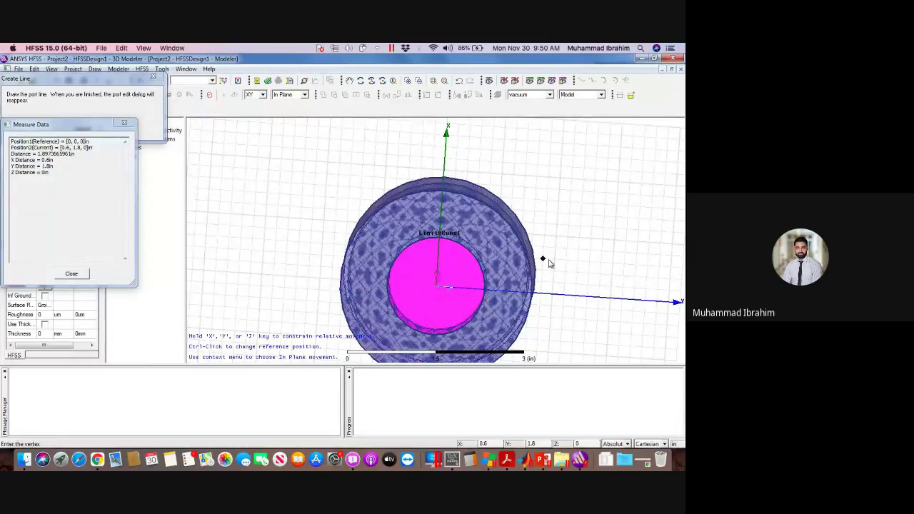
pyautogui.keyDown('shift'); pyautogui.moveTo(549, 264); pyautogui.dragTo(569, 225); pyautogui.keyUp('shift')
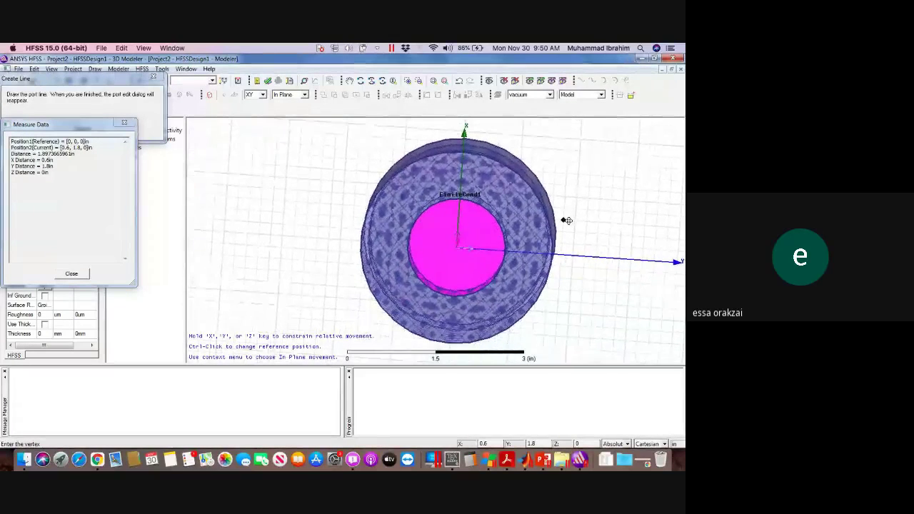
pyautogui.click(452, 298)
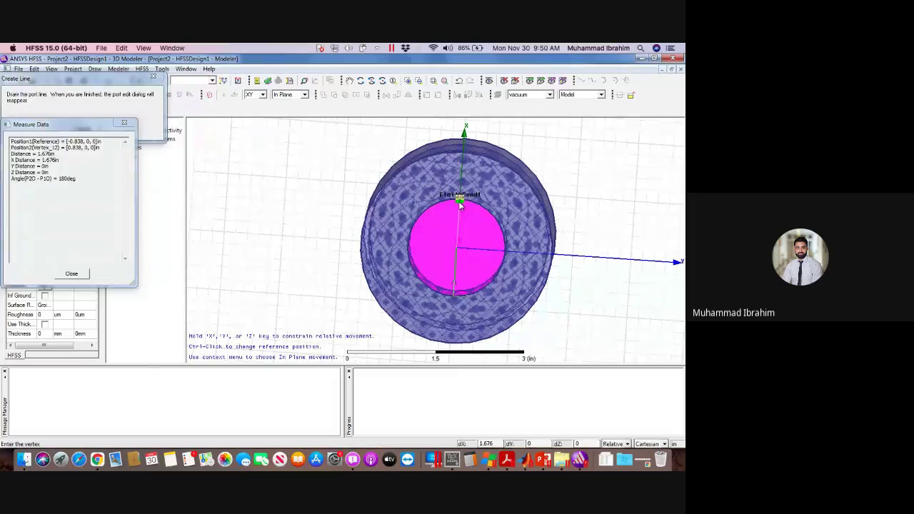
pyautogui.click(461, 205)
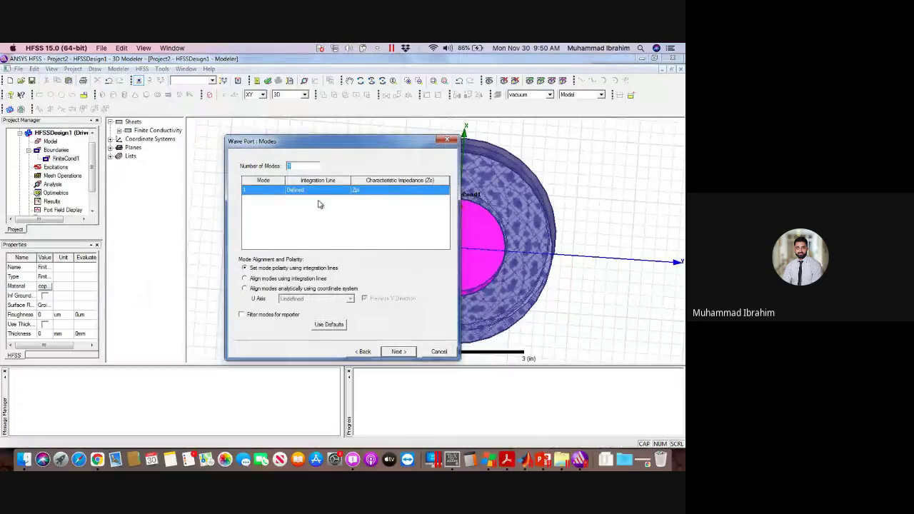
pyautogui.click(398, 351)
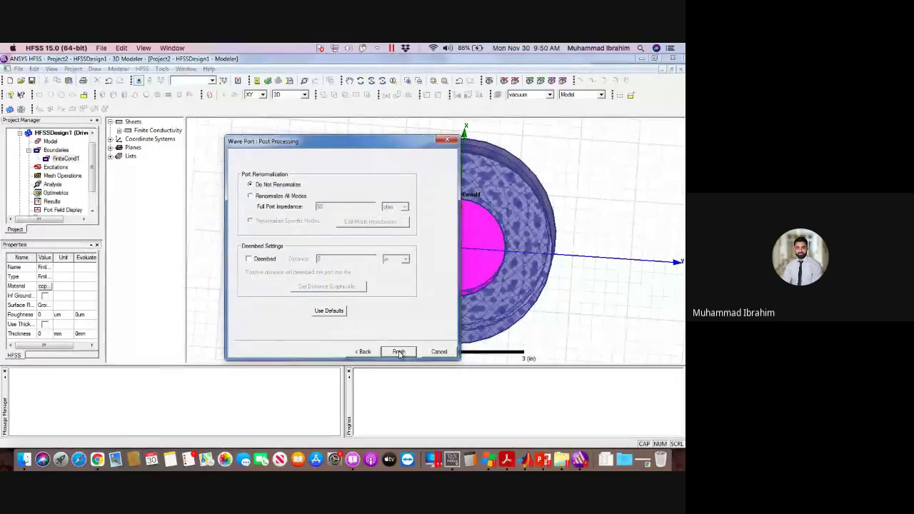
pyautogui.click(399, 352)
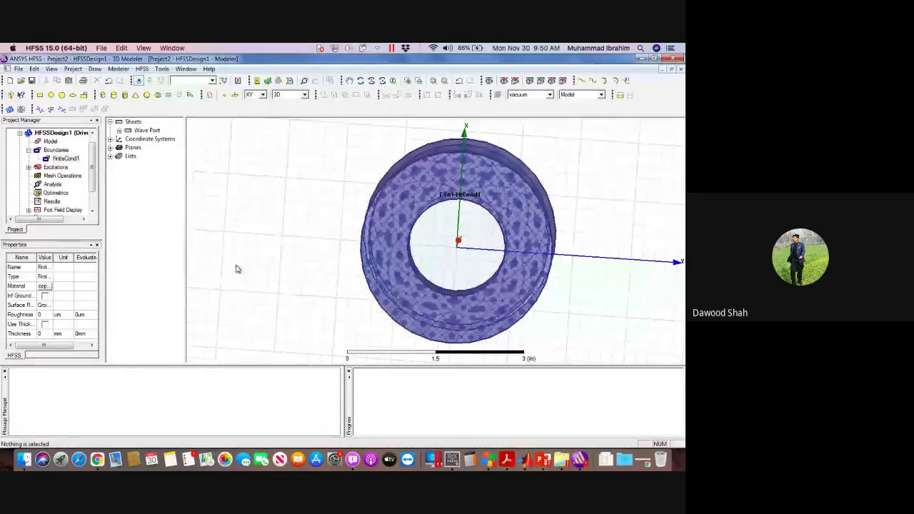
pyautogui.click(29, 167)
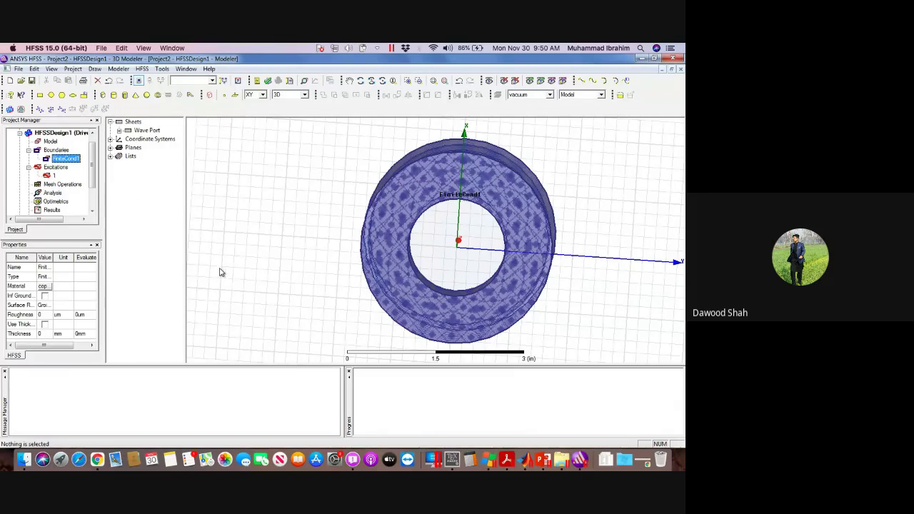
# - Switch to the Google Meet call in Chrome, view its participant list, and return to HFSS
pyautogui.click(97, 459)
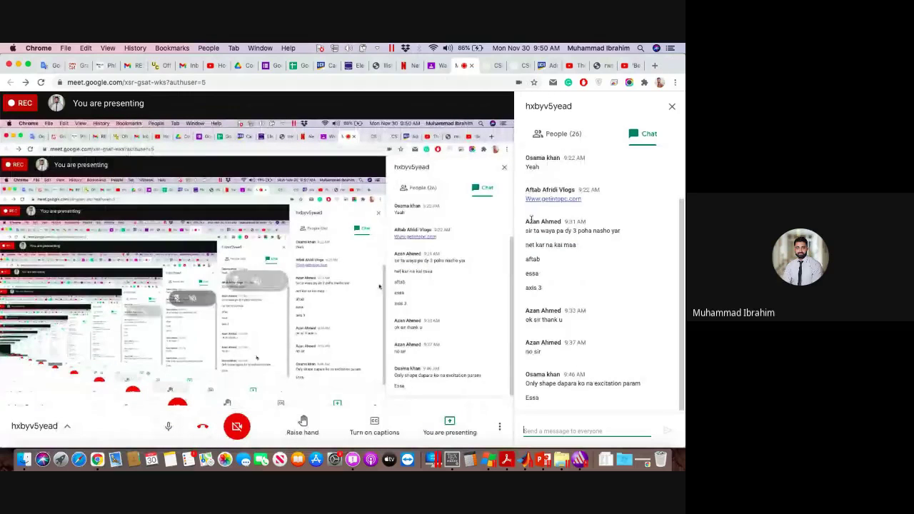
pyautogui.click(559, 133)
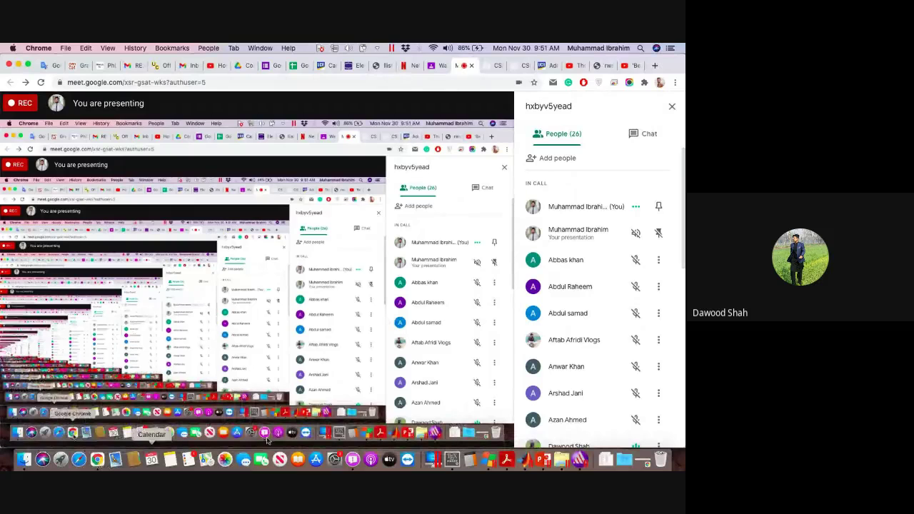
pyautogui.click(580, 461)
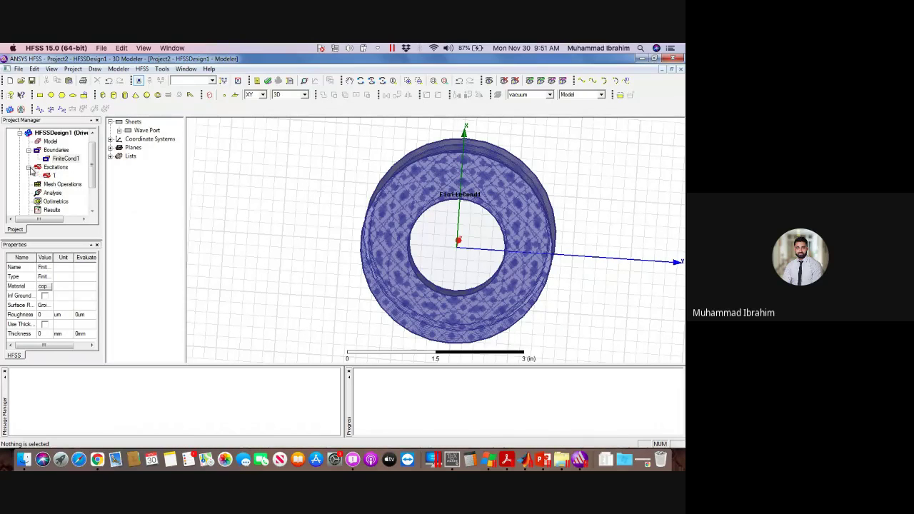
# - Highlight the wave port under the design's Excitations and examine its face and integration line within the horn
pyautogui.click(28, 167)
pyautogui.click(28, 168)
pyautogui.click(50, 177)
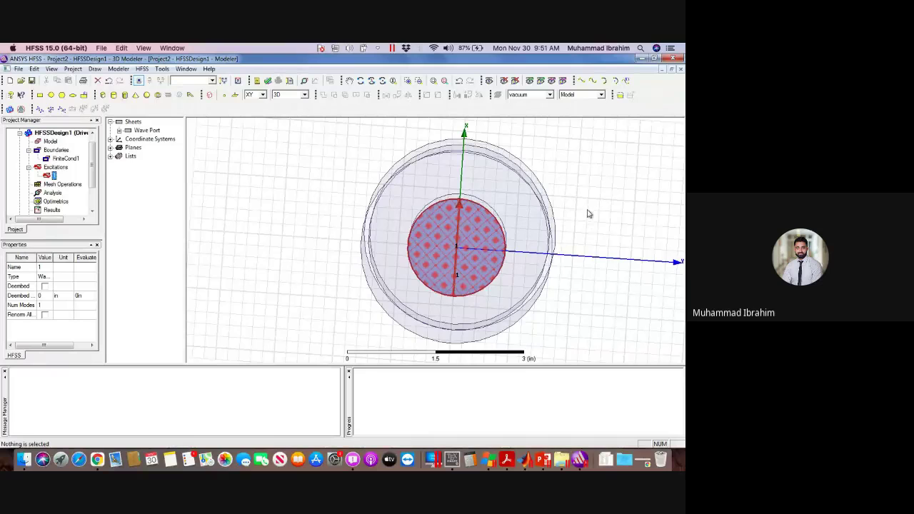
pyautogui.keyDown('alt'); pyautogui.moveTo(589, 195); pyautogui.dragTo(578, 239); pyautogui.keyUp('alt')
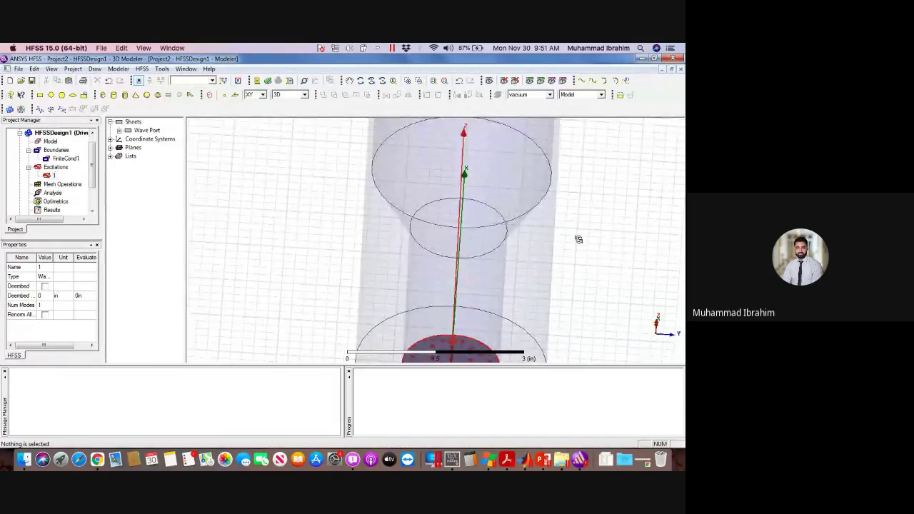
pyautogui.hotkey('ctrl', 'd')
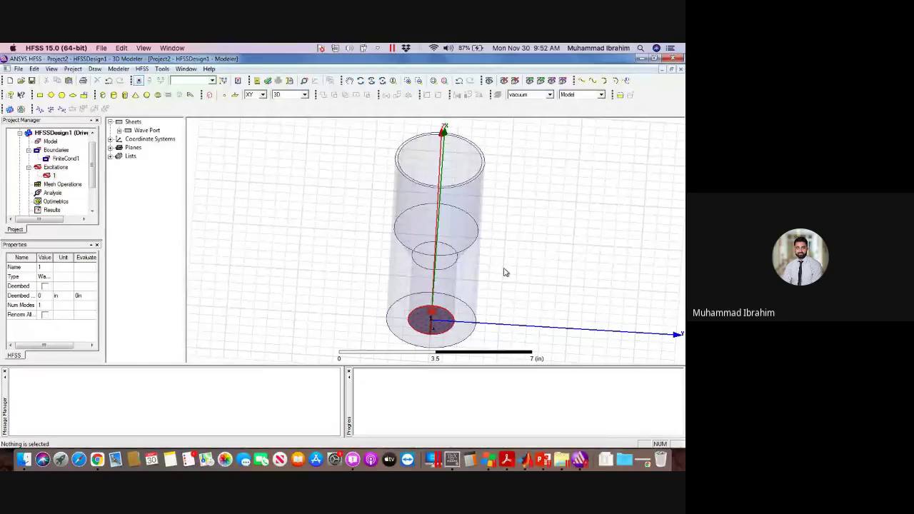
pyautogui.keyDown('alt'); pyautogui.moveTo(504, 272); pyautogui.dragTo(502, 305); pyautogui.keyUp('alt')
pyautogui.hotkey('ctrl', 'd')
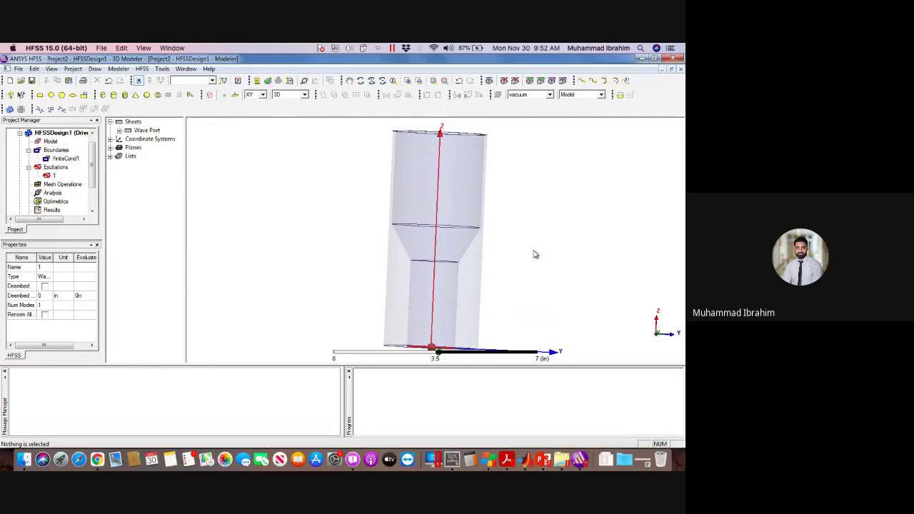
pyautogui.keyDown('alt'); pyautogui.moveTo(535, 253); pyautogui.dragTo(525, 265); pyautogui.keyUp('alt')
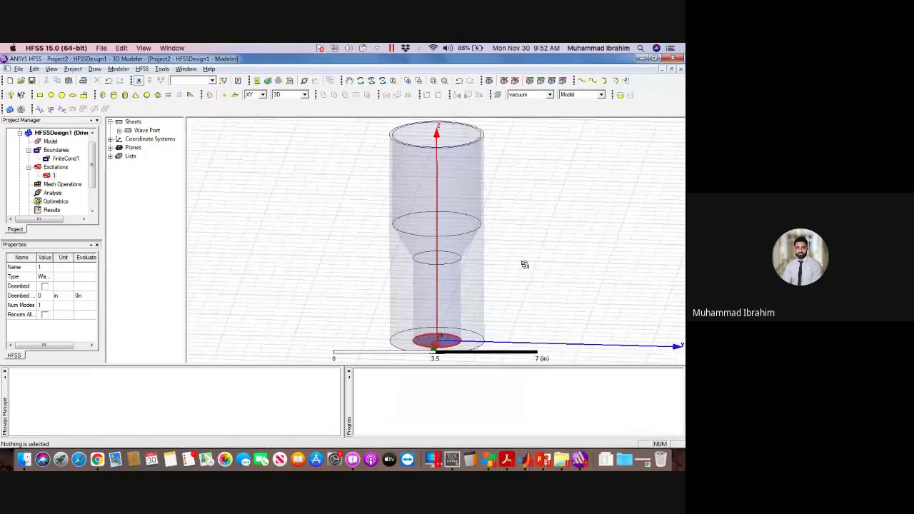
# - Switch to the PowerPoint lab slides and read the shape and dimensions specified for the air volume
pyautogui.press('super+Tab')
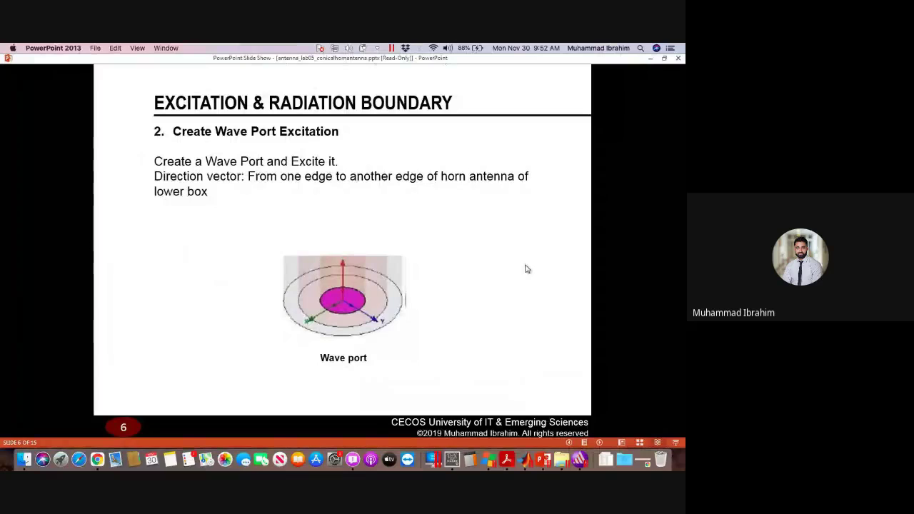
pyautogui.click(399, 259)
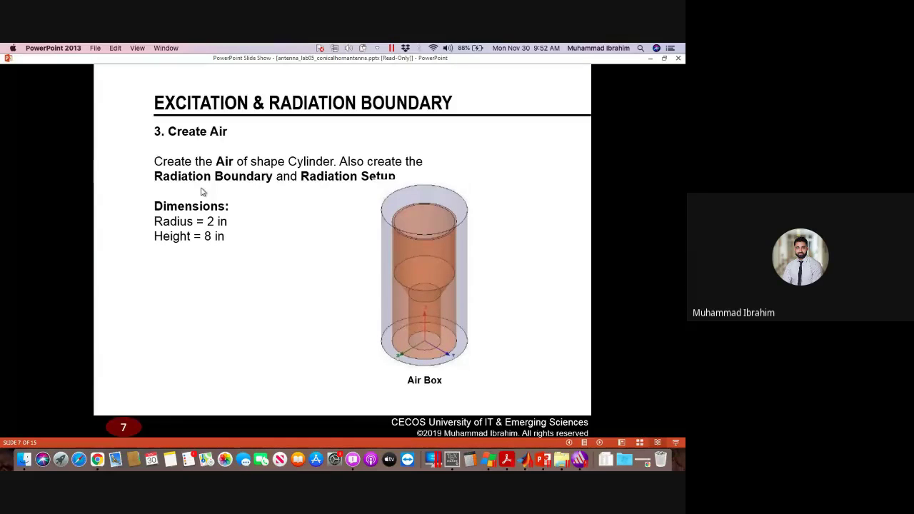
# - Switch back to HFSS and draw a solid cylinder on the XY plane beside the horn, centred about (-20, -8.5, 0) in and extending along negative Z
pyautogui.press('super+Tab')
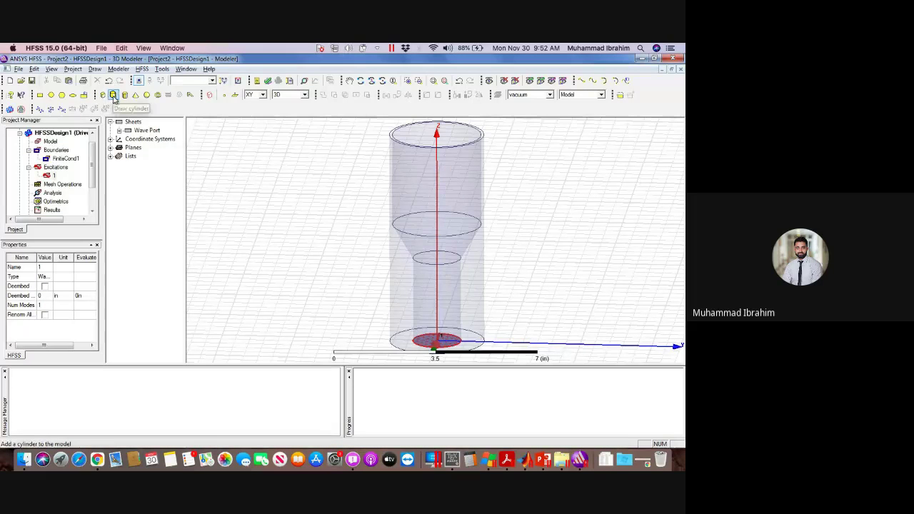
pyautogui.click(113, 97)
pyautogui.click(247, 173)
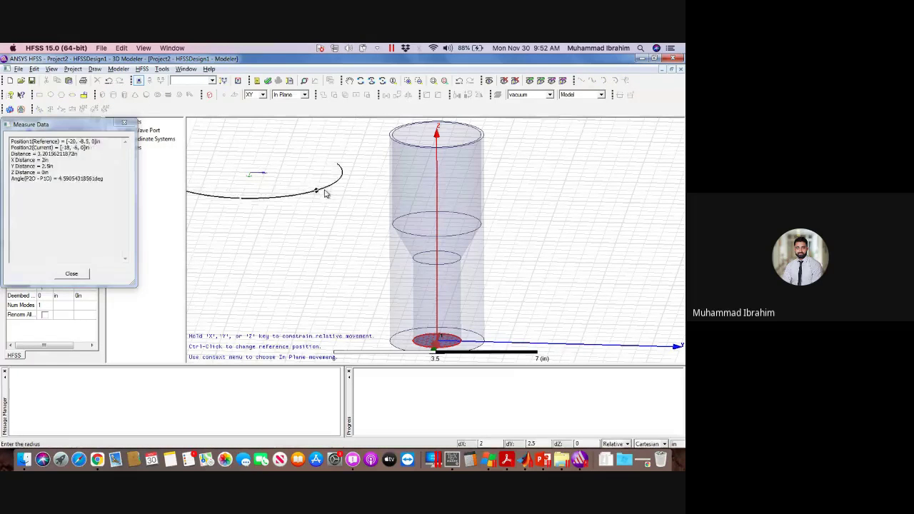
pyautogui.click(291, 181)
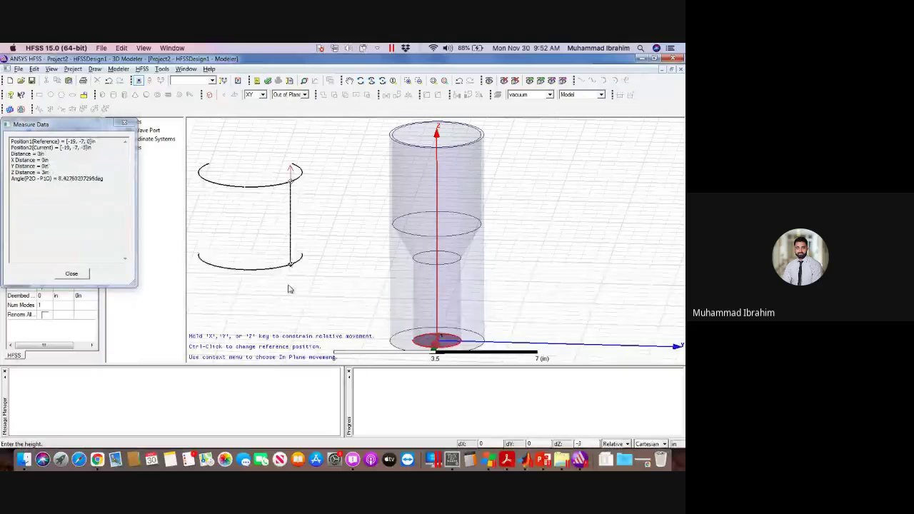
pyautogui.click(291, 312)
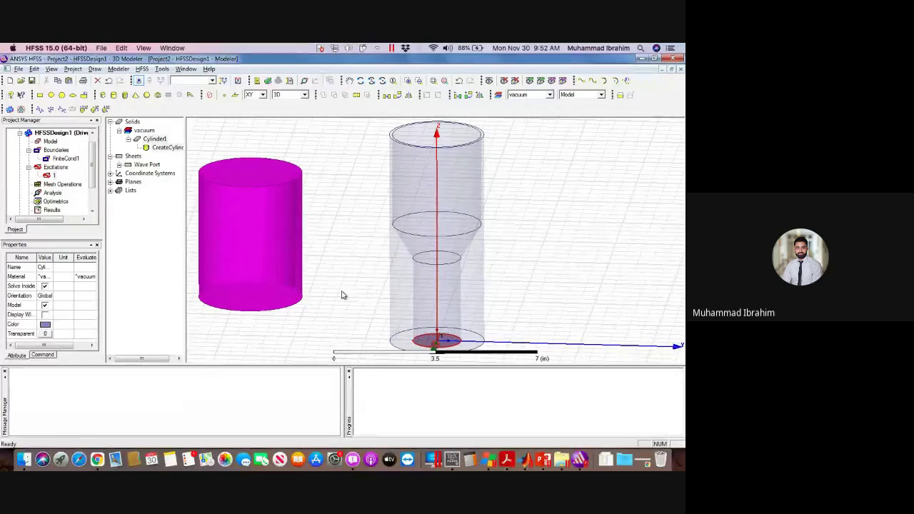
pyautogui.keyDown('alt'); pyautogui.keyDown('shift'); pyautogui.moveTo(342, 295); pyautogui.dragTo(345, 331); pyautogui.keyUp('shift'); pyautogui.keyUp('alt')
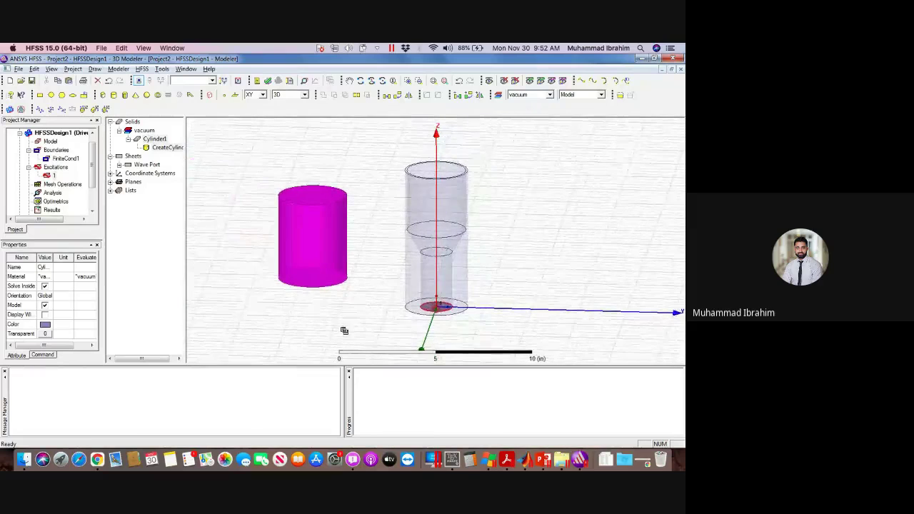
# - Rename the new cylinder beside the horn as Air in its attributes
pyautogui.click(316, 232)
pyautogui.doubleClick(162, 140)
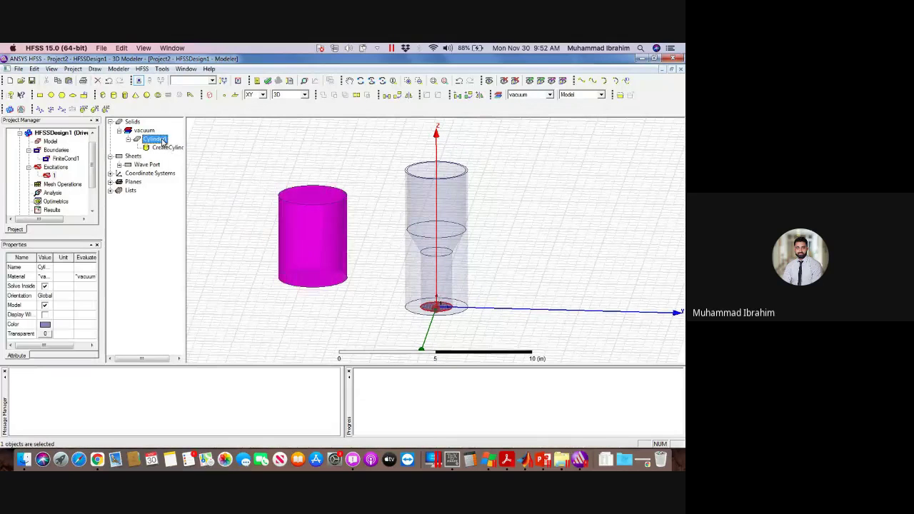
pyautogui.click(266, 204)
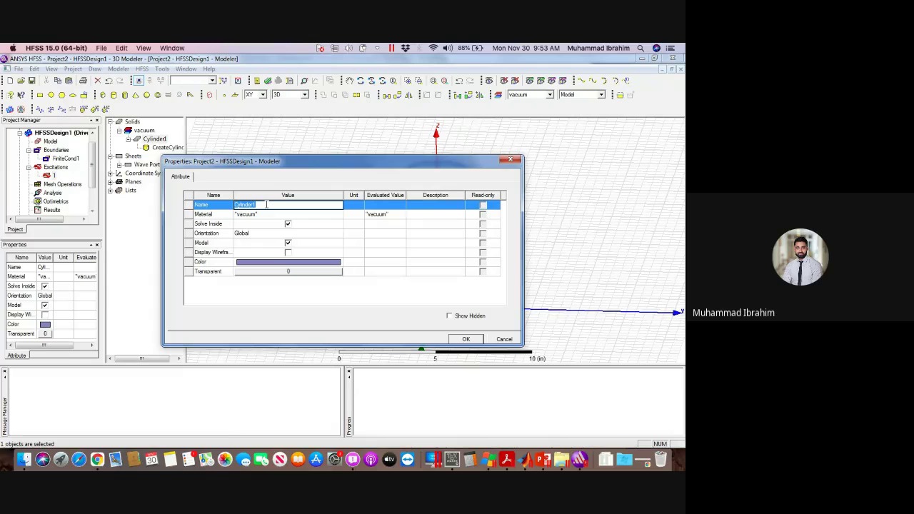
pyautogui.write('Al')
pyautogui.write('r')
pyautogui.press('Return')
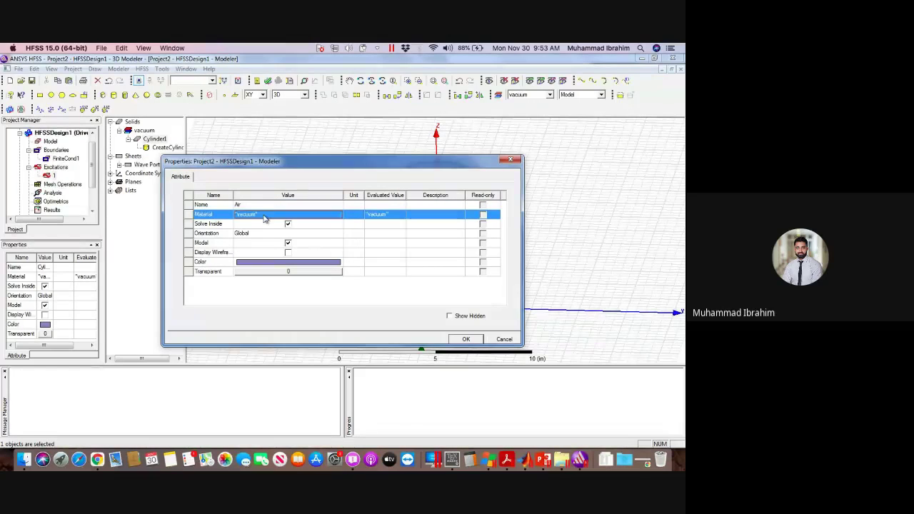
# - Find air in the system materials library as the material for the Air cylinder
pyautogui.click(264, 217)
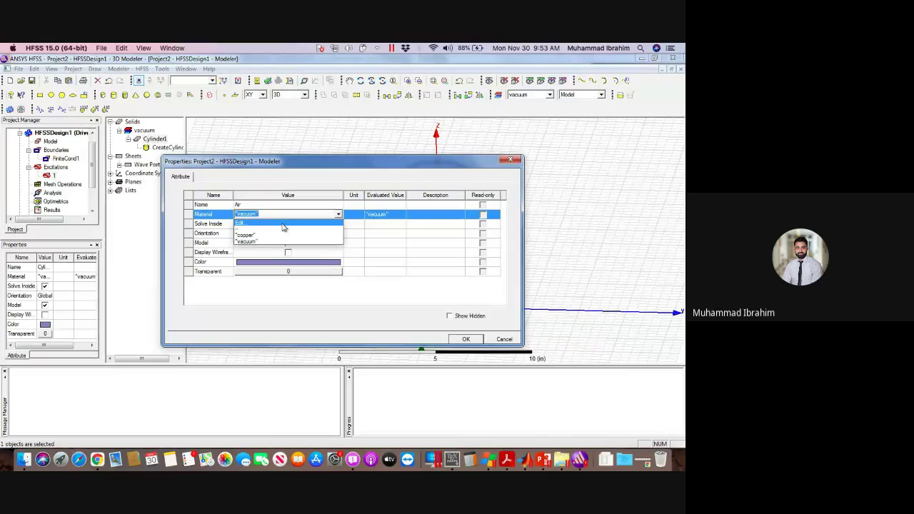
pyautogui.click(284, 227)
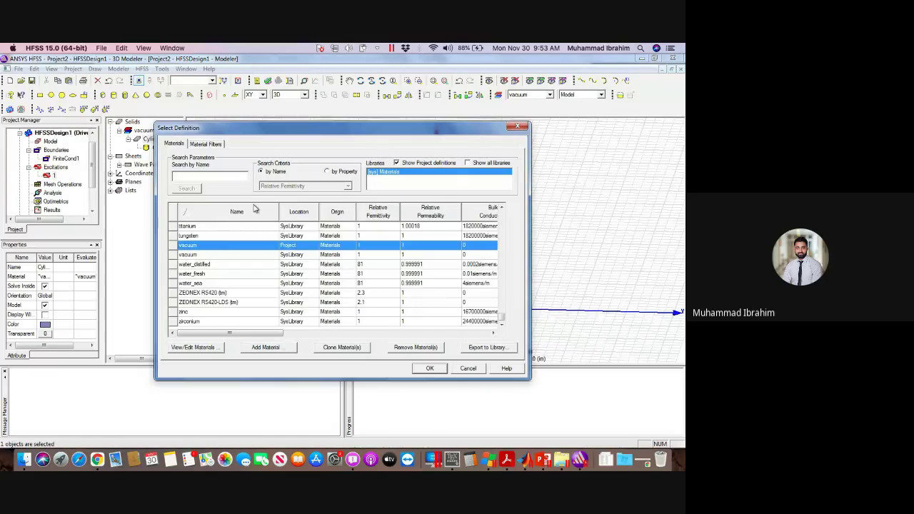
pyautogui.write('air')
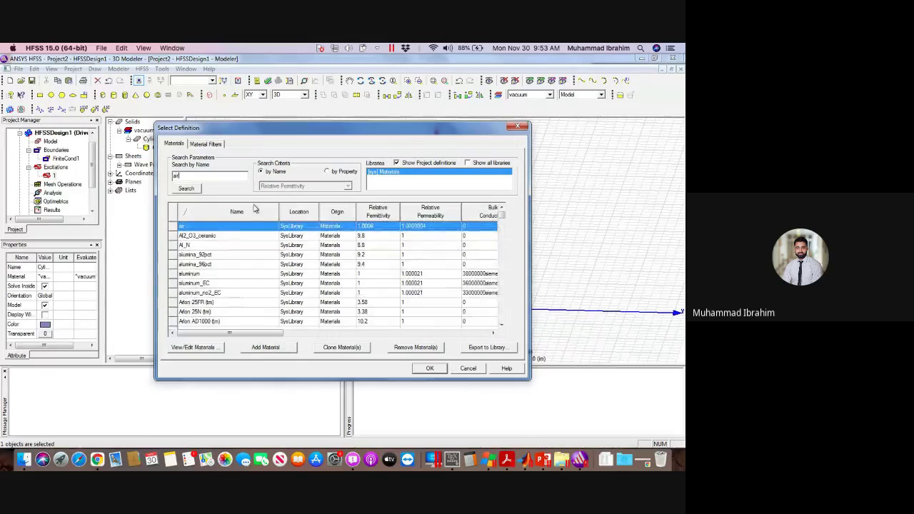
# - Assign the air material to the cylinder and apply its attribute changes
pyautogui.press('Return')
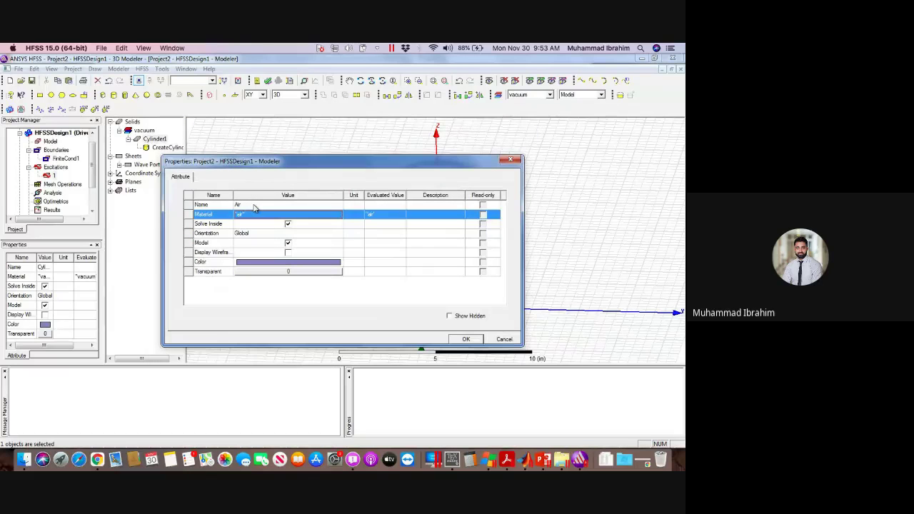
pyautogui.press('Return')
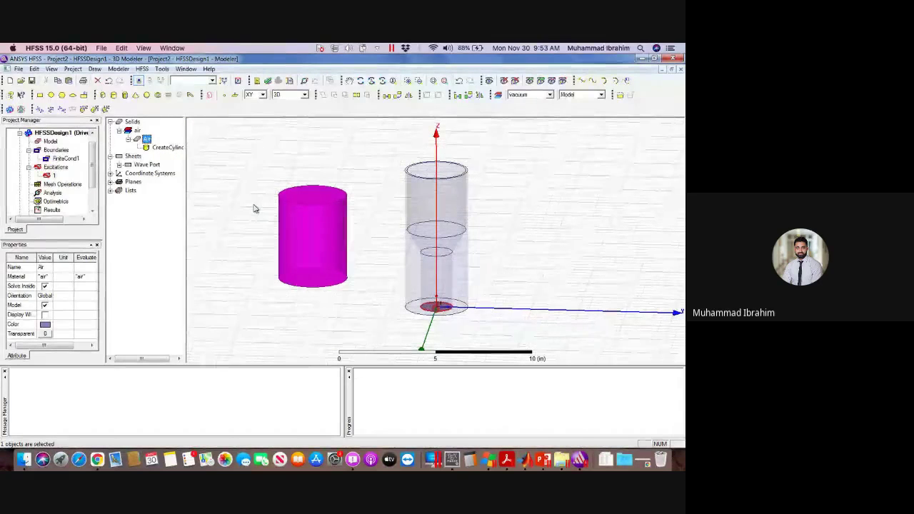
# - Set the Air cylinder's radius to 2 in and its height to 8 in
pyautogui.doubleClick(161, 147)
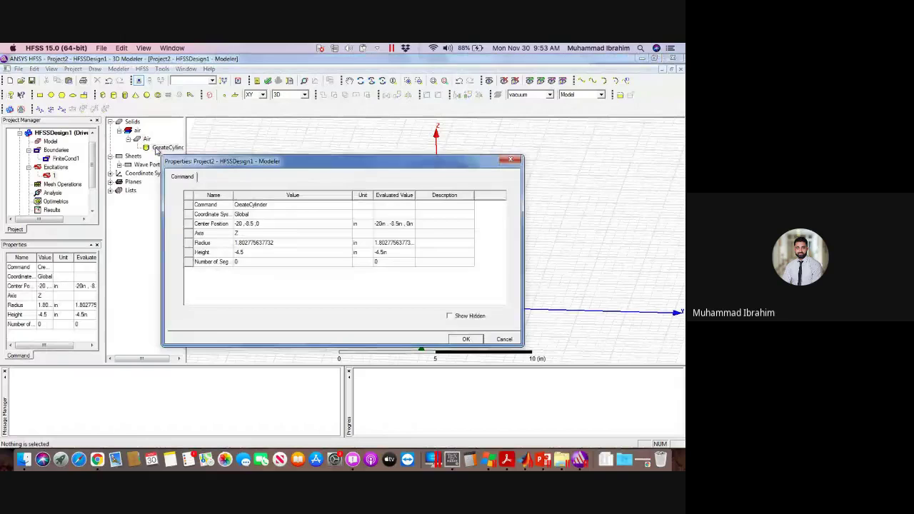
pyautogui.click(284, 243)
pyautogui.write('2')
pyautogui.press('Return')
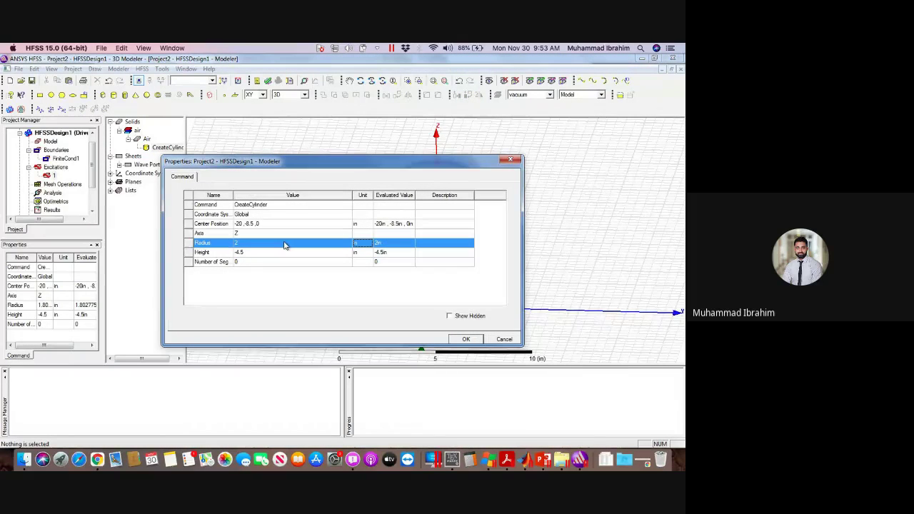
pyautogui.press('Down')
pyautogui.press('Return')
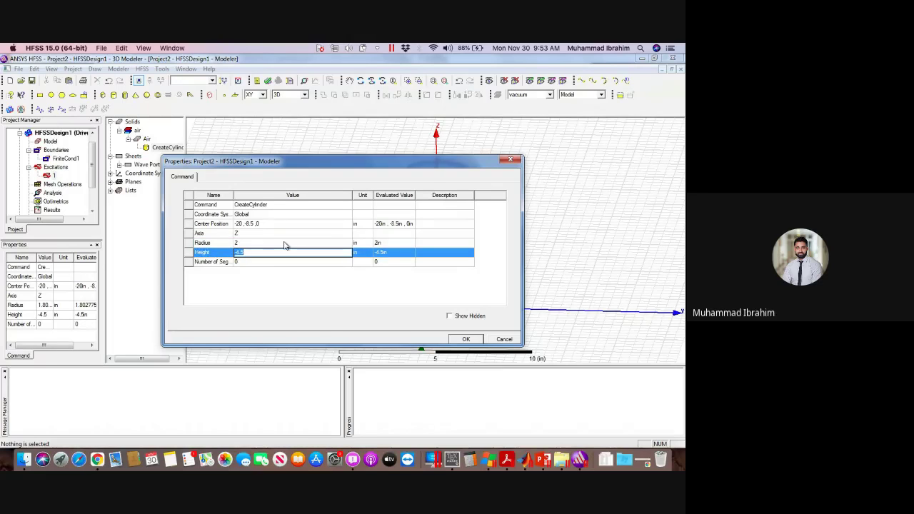
pyautogui.write('8')
pyautogui.press('Return')
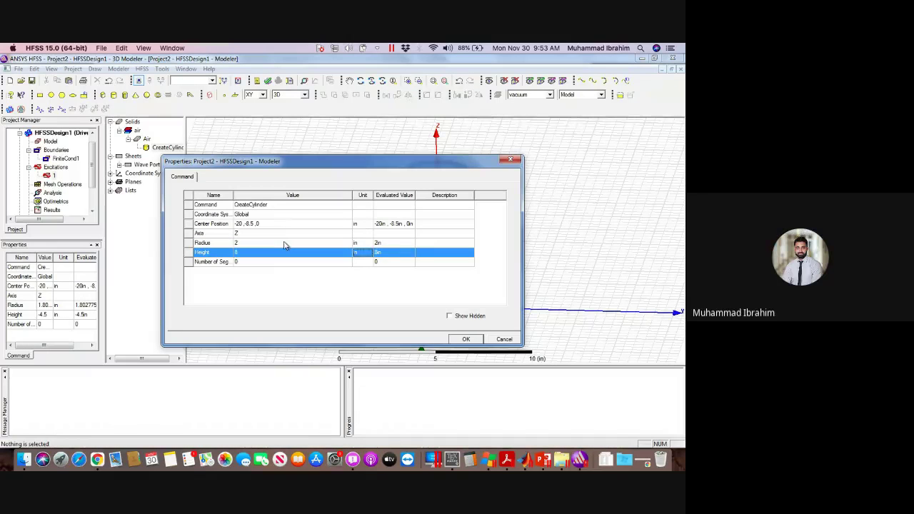
pyautogui.click(465, 339)
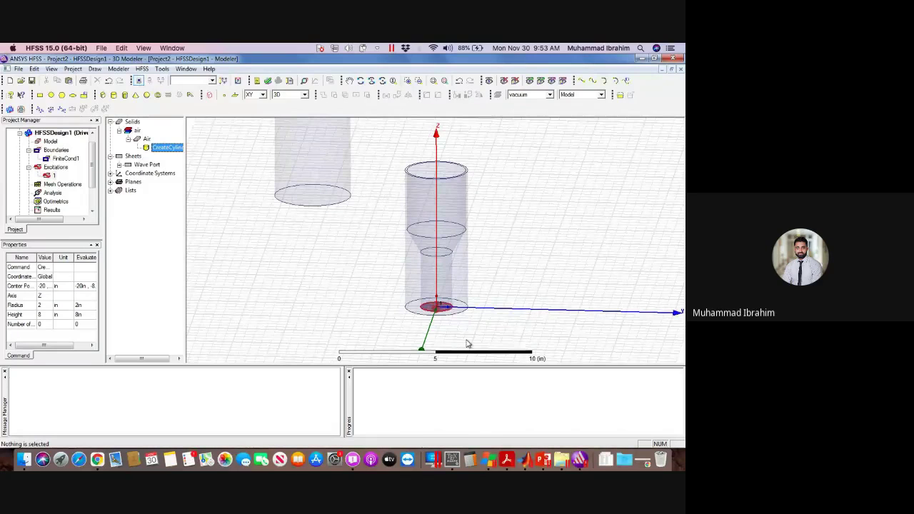
pyautogui.hotkey('ctrl', 'd')
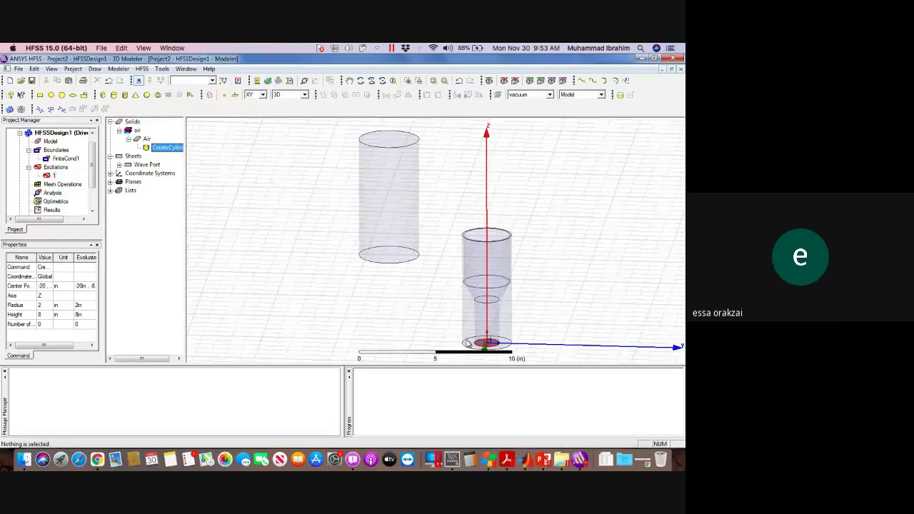
# - Set the Air cylinder's center position to 0, 0, 0 so it encloses the horn antenna
pyautogui.doubleClick(159, 149)
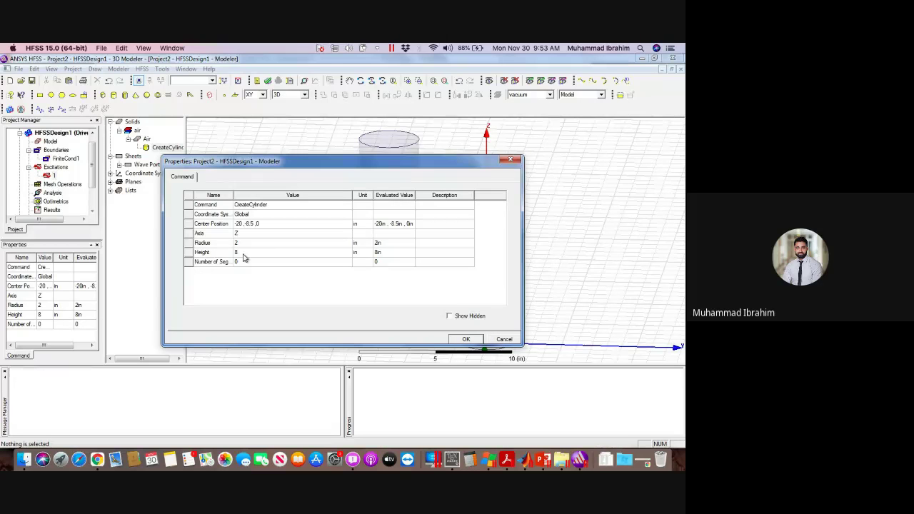
pyautogui.click(468, 339)
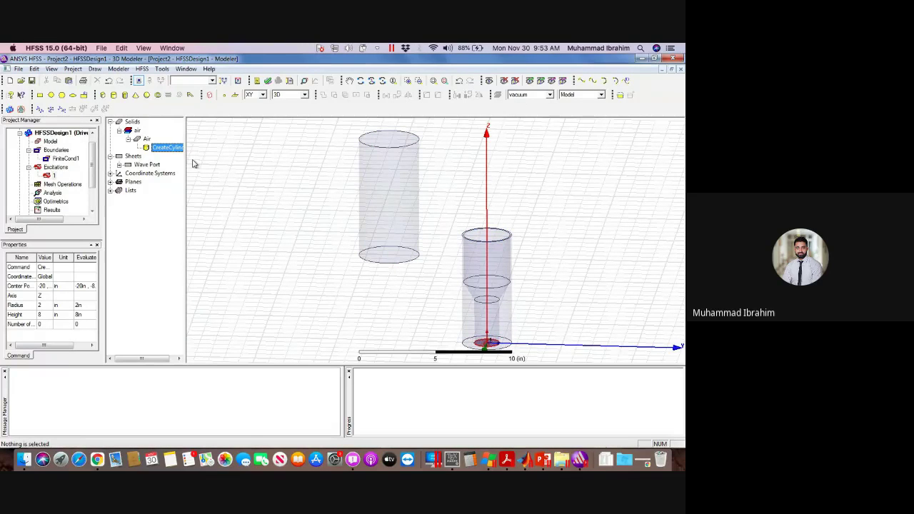
pyautogui.doubleClick(174, 148)
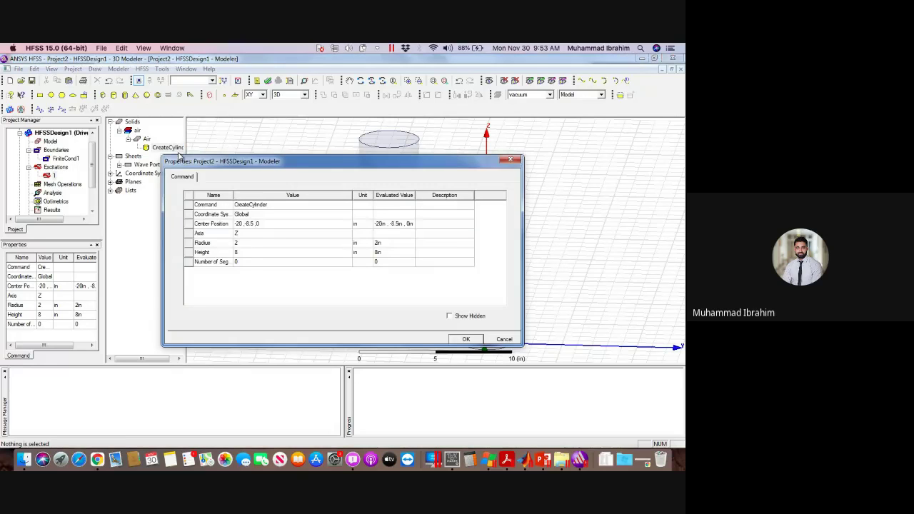
pyautogui.click(270, 222)
pyautogui.write('0, 0,')
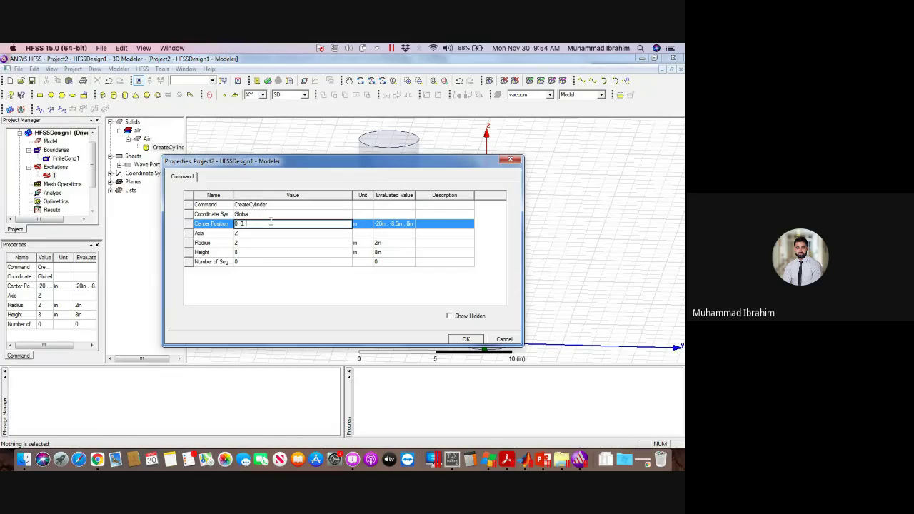
pyautogui.write(' 0')
pyautogui.press('Return')
pyautogui.press('Return')
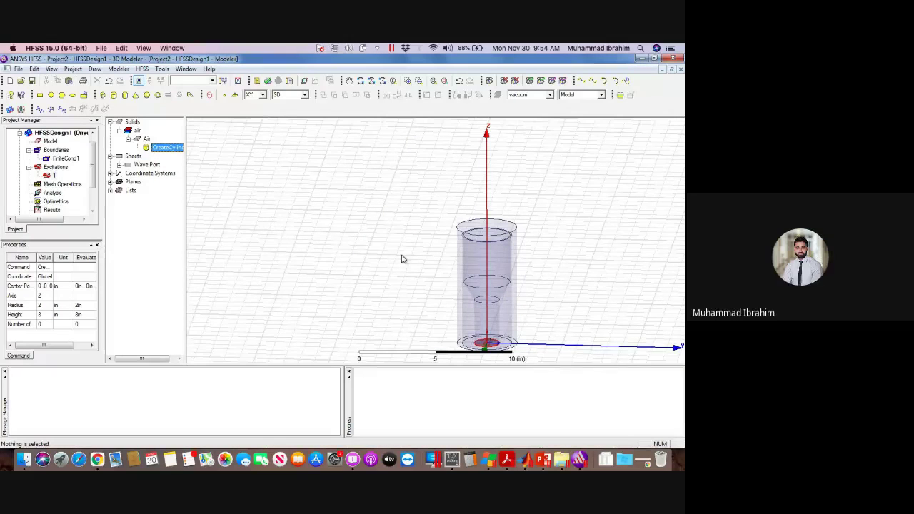
pyautogui.hotkey('ctrl', 'd')
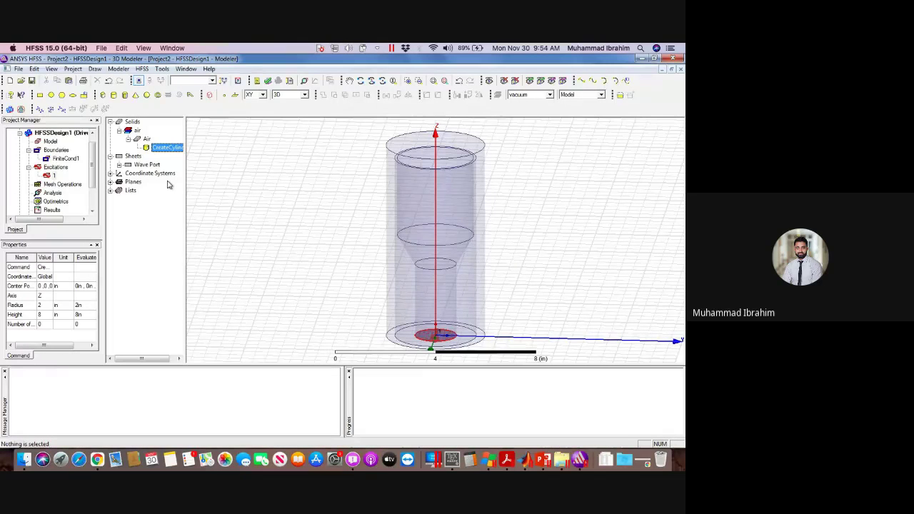
pyautogui.click(390, 157)
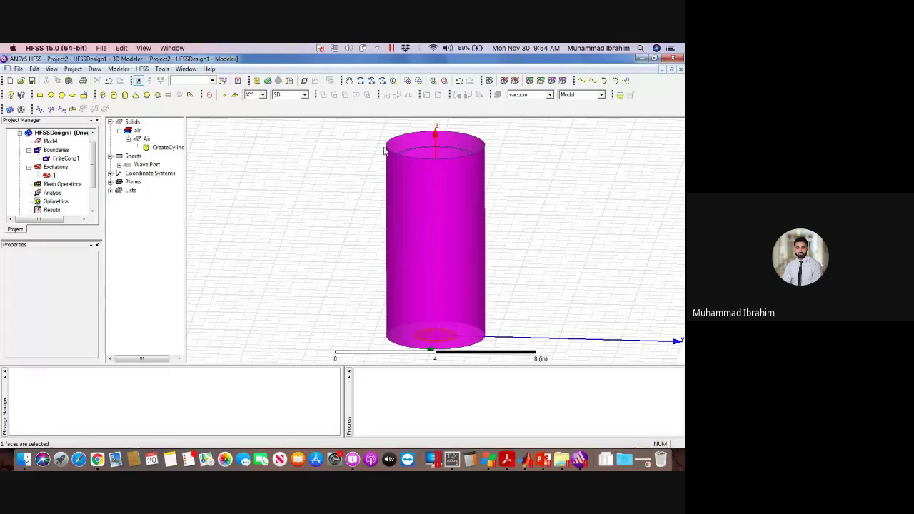
pyautogui.rightClick(389, 152)
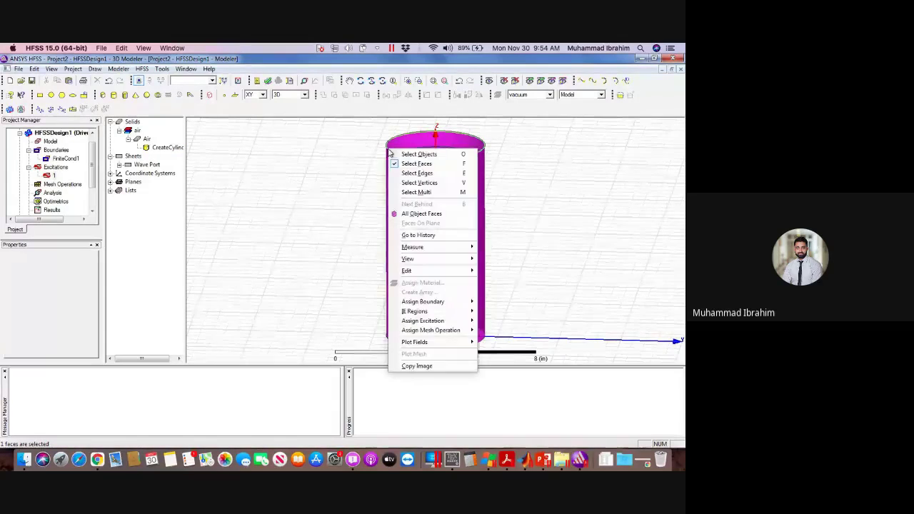
pyautogui.click(336, 174)
# - Switch to object selection and assign a Radiating Only radiation boundary to the whole Air cylinder
pyautogui.click(145, 139)
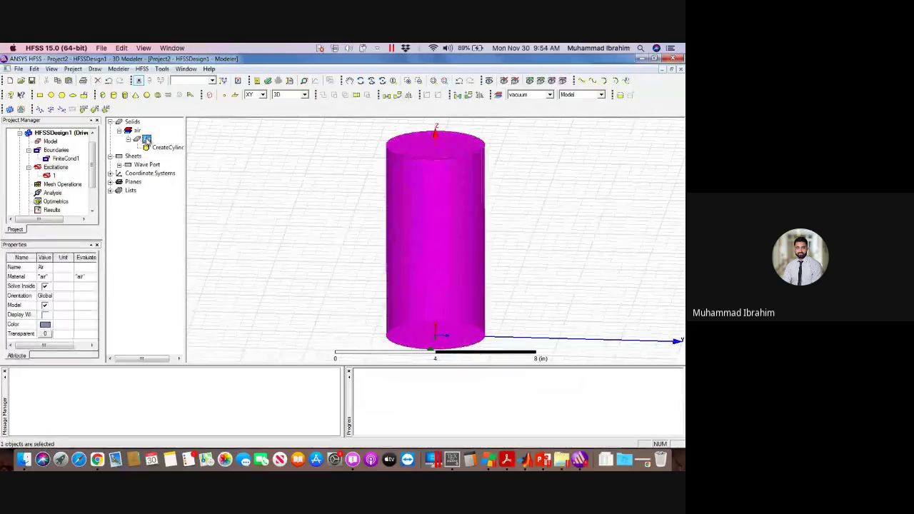
pyautogui.rightClick(264, 156)
pyautogui.click(280, 161)
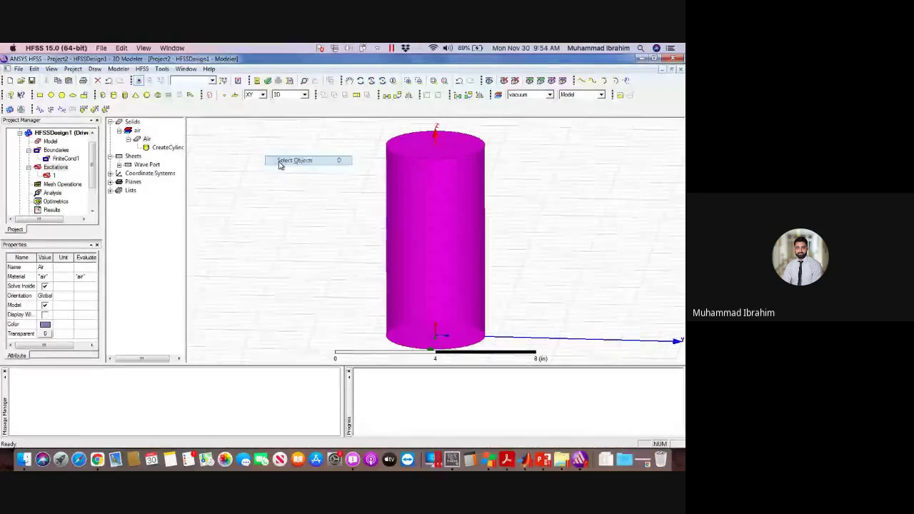
pyautogui.click(383, 159)
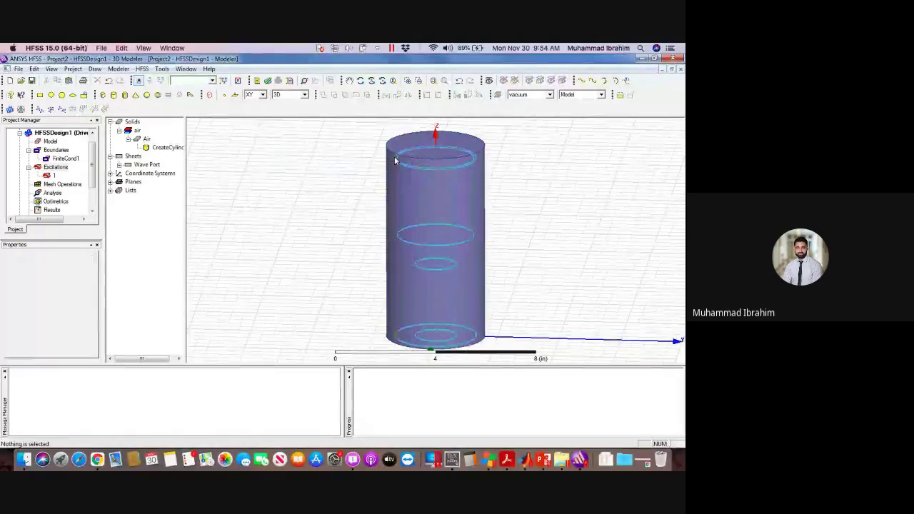
pyautogui.click(394, 158)
pyautogui.click(352, 159)
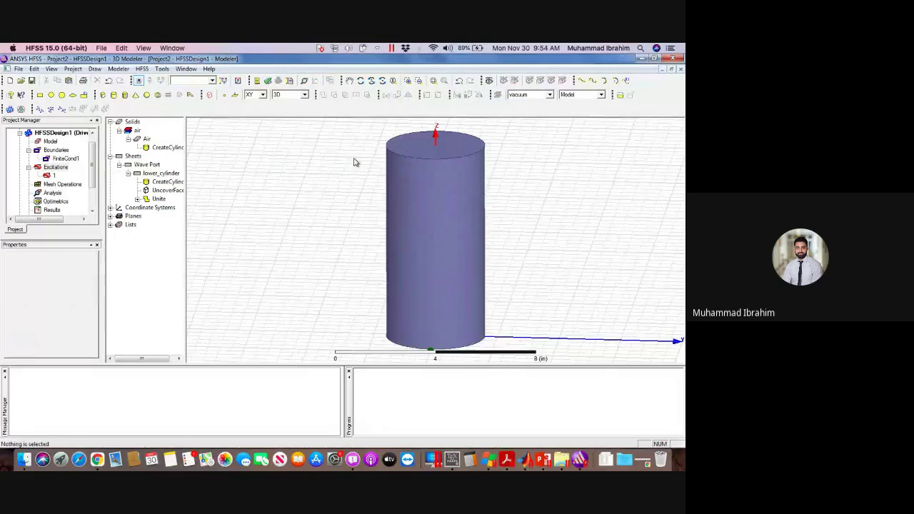
pyautogui.click(391, 153)
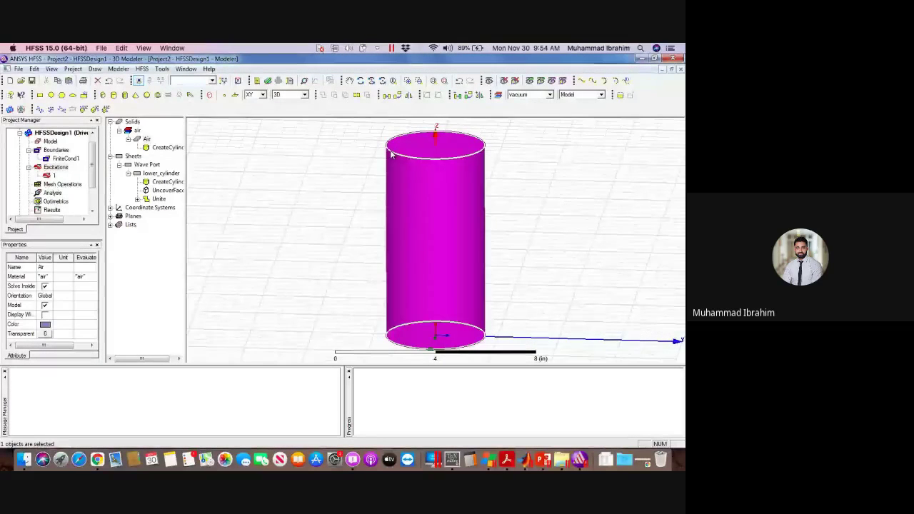
pyautogui.rightClick(392, 154)
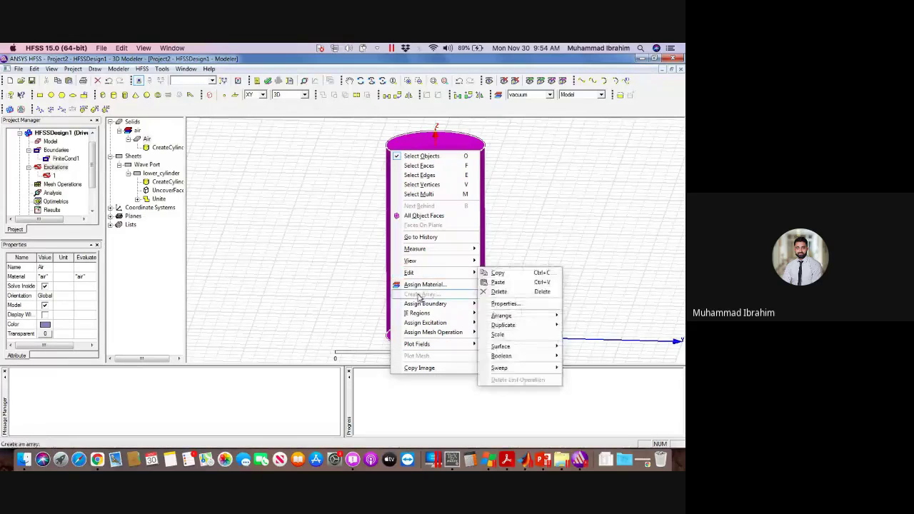
pyautogui.moveTo(422, 305)
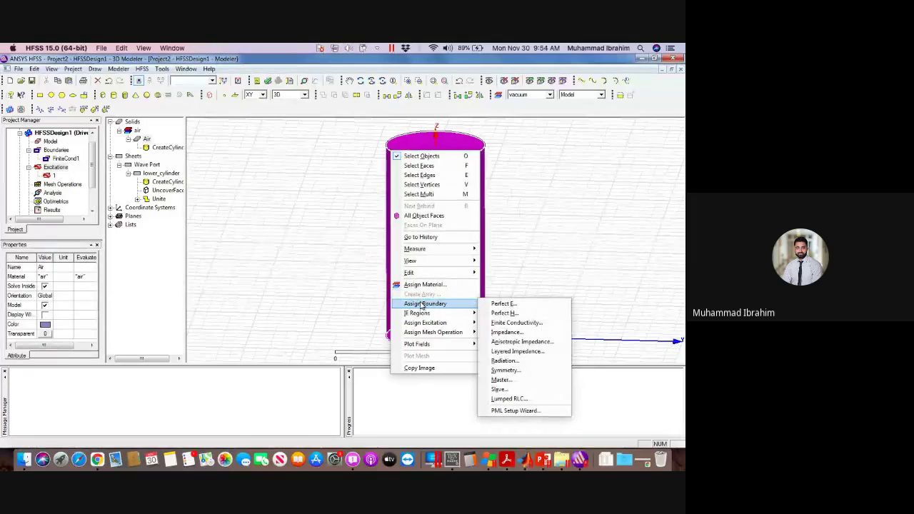
pyautogui.click(523, 365)
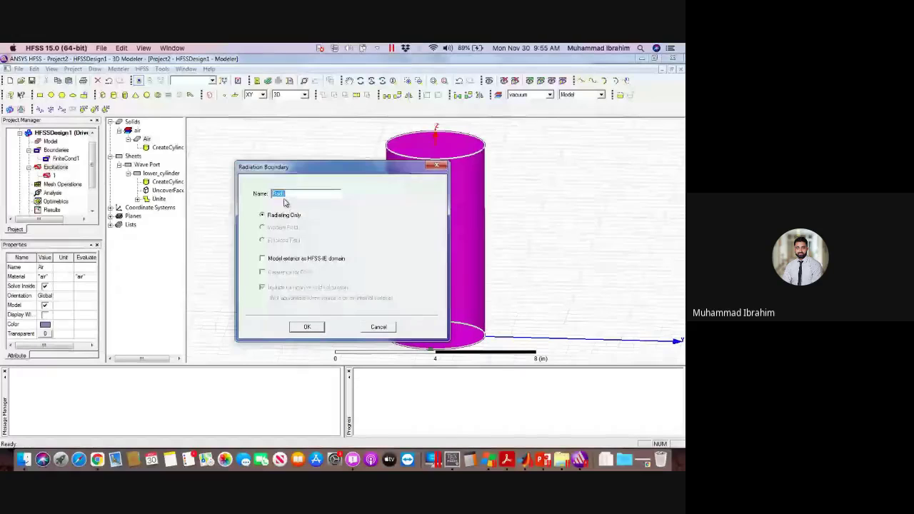
pyautogui.click(307, 327)
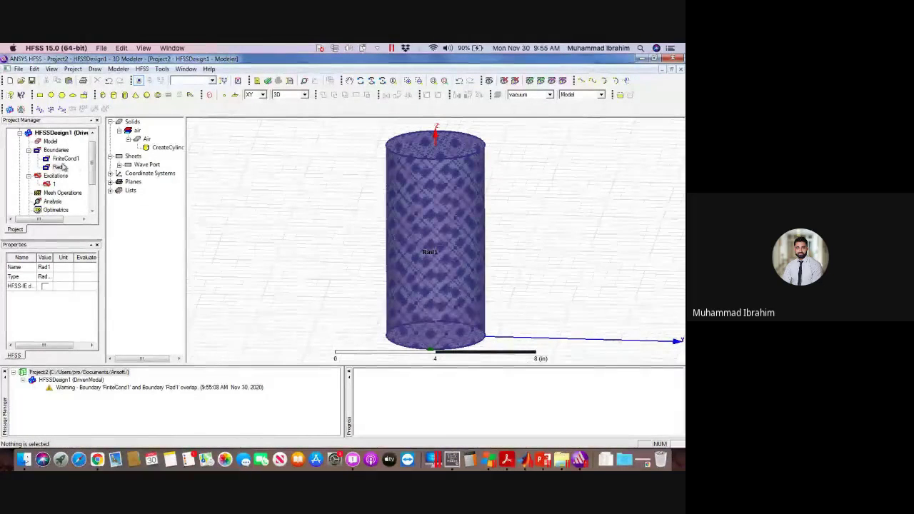
pyautogui.click(343, 228)
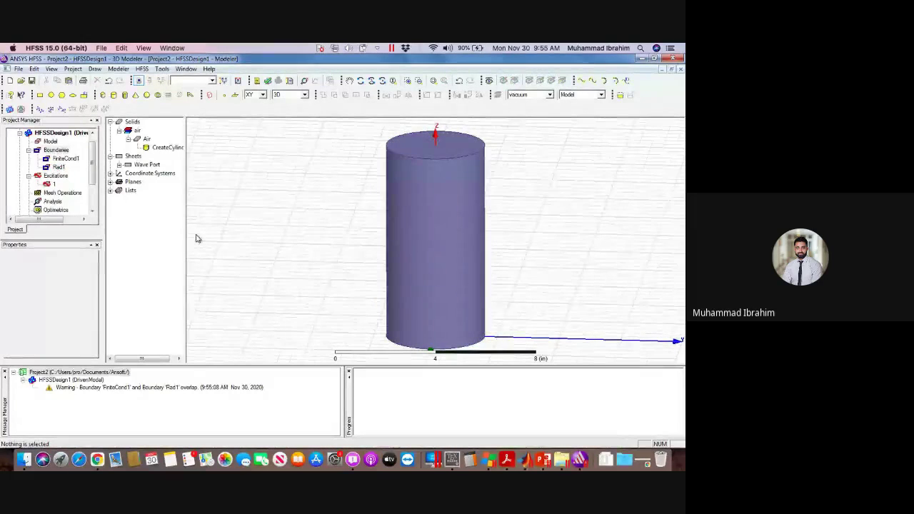
# - Switch to the PowerPoint slide show to read the Analysis Setup slide, and return to HFSS
pyautogui.hotkey('alt', 'Tab')
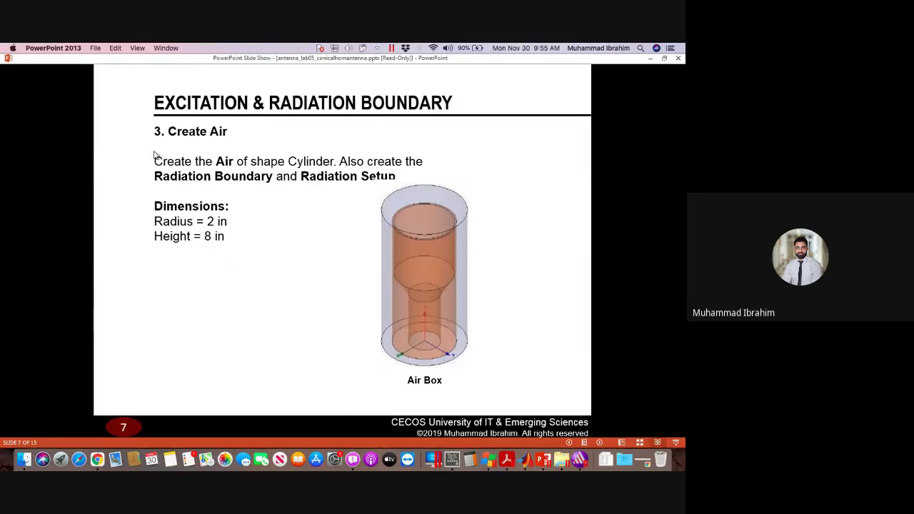
pyautogui.click(297, 297)
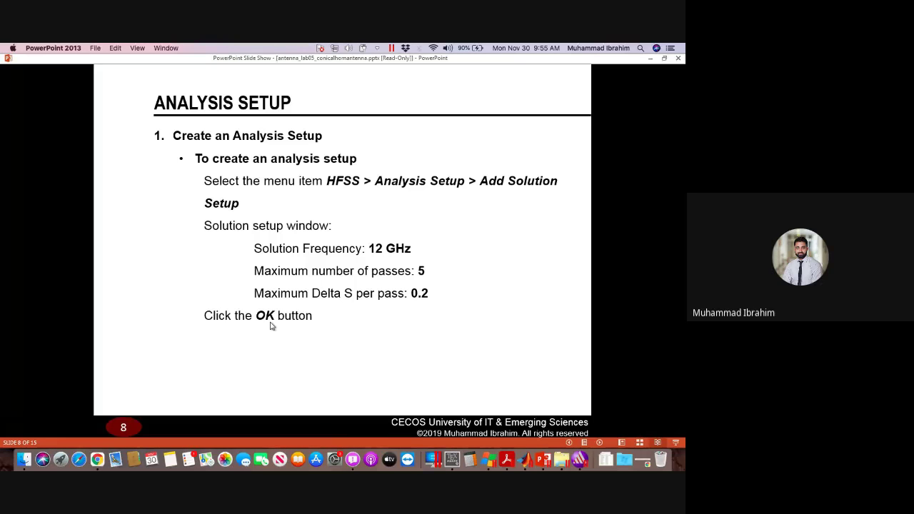
pyautogui.hotkey('alt', 'Tab')
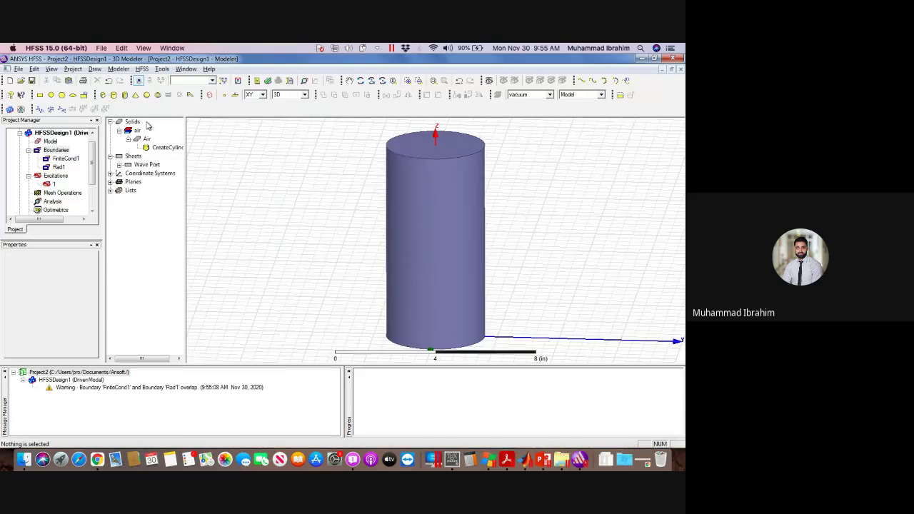
# - Add a solution setup with a 12 GHz solution frequency and a maximum of 5 passes, and expand Analysis in the project tree
pyautogui.click(142, 69)
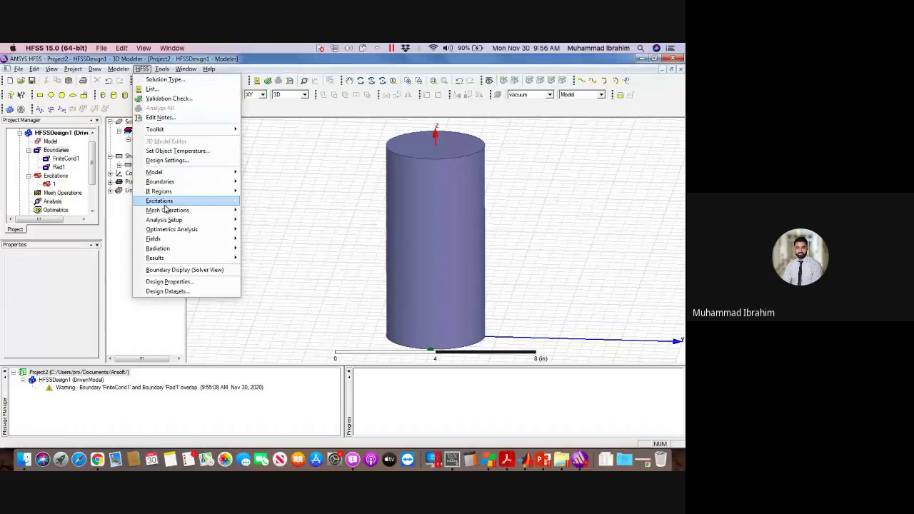
pyautogui.moveTo(178, 222)
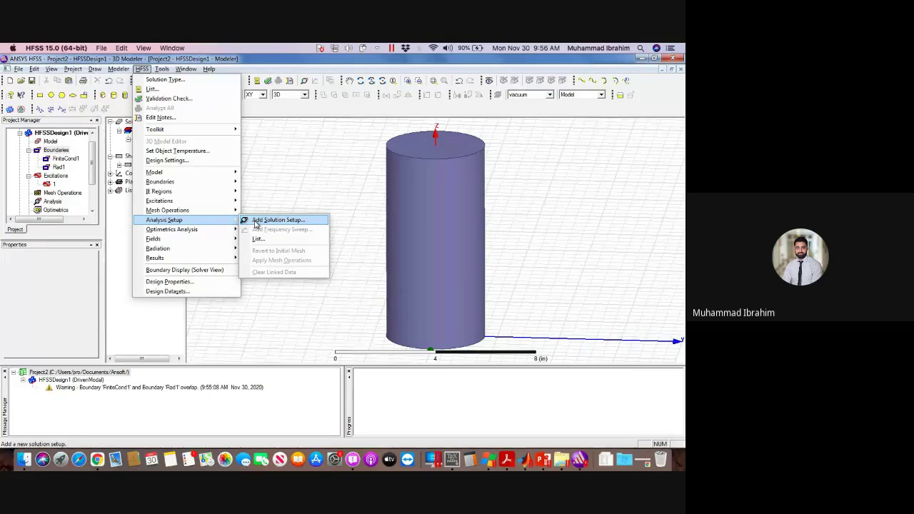
pyautogui.click(256, 222)
pyautogui.click(323, 191)
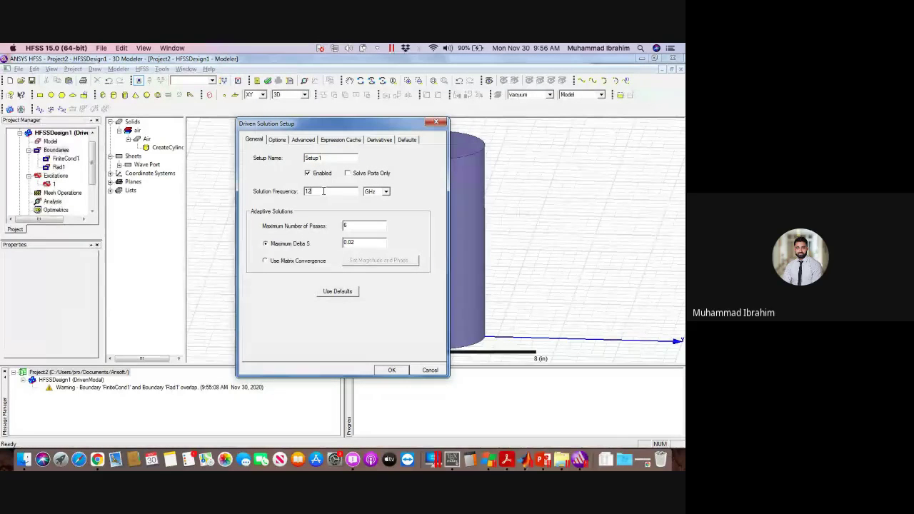
pyautogui.write('2')
pyautogui.click(360, 227)
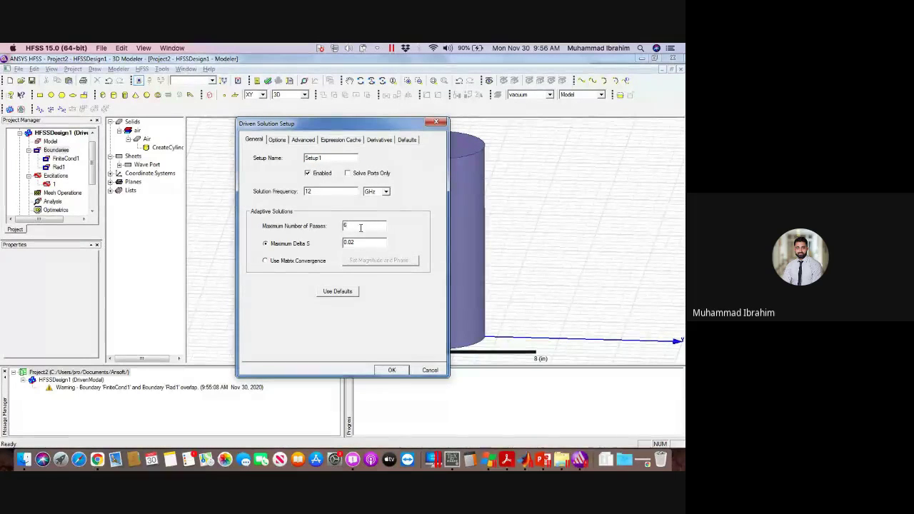
pyautogui.press('BackSpace')
pyautogui.write('5')
pyautogui.click(391, 371)
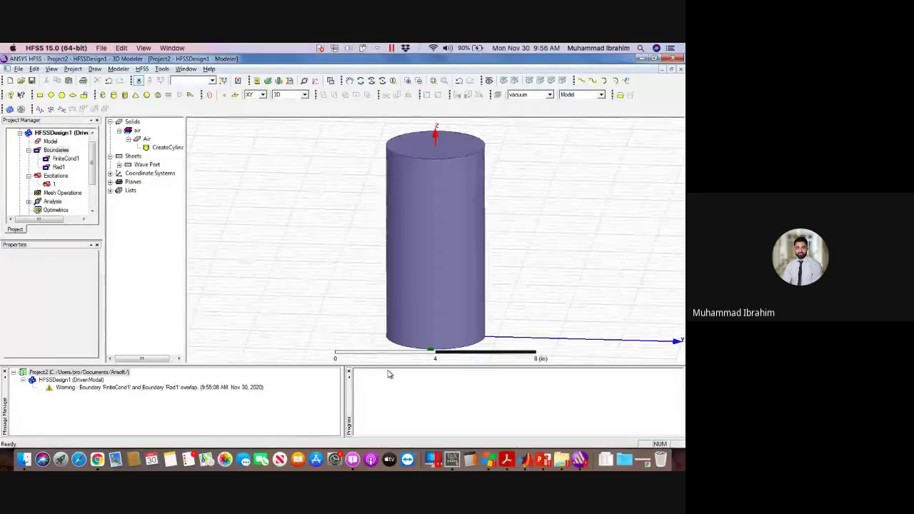
pyautogui.click(29, 202)
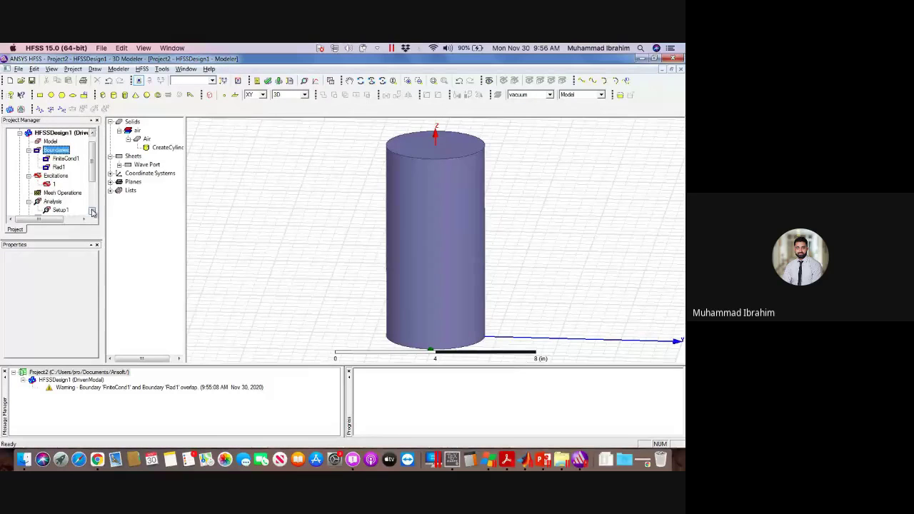
# - Select Setup1 in the project tree, switch to the PowerPoint slide show to read the Adding a Frequency Sweep slide, and return to HFSS
pyautogui.scroll(-2, 63, 204)
pyautogui.click(60, 193)
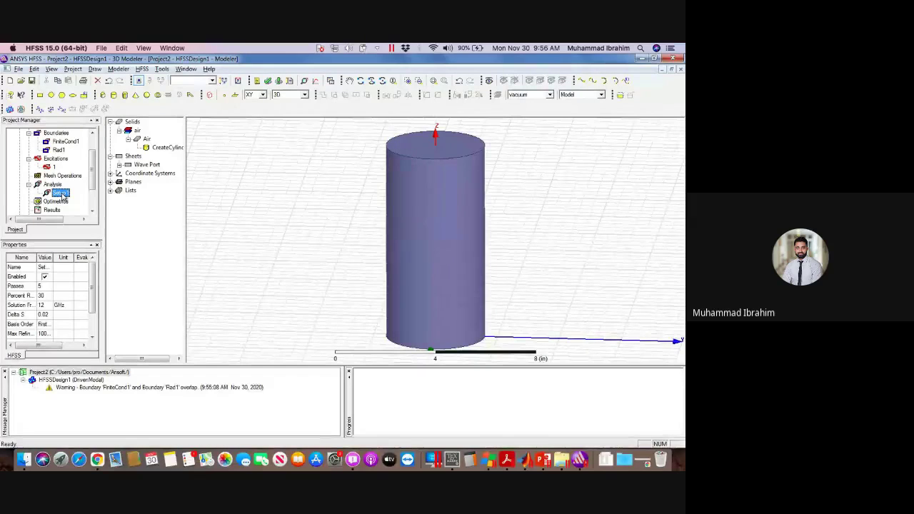
pyautogui.press('super+Tab')
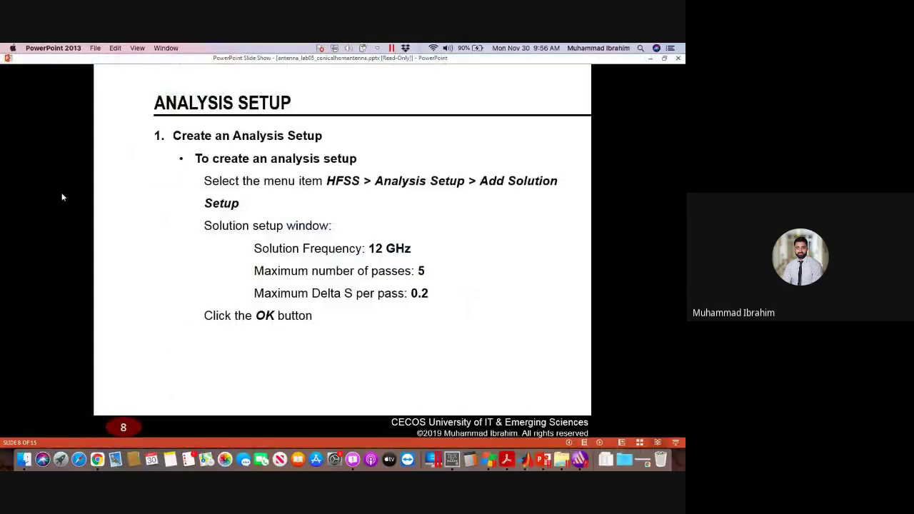
pyautogui.press('Right')
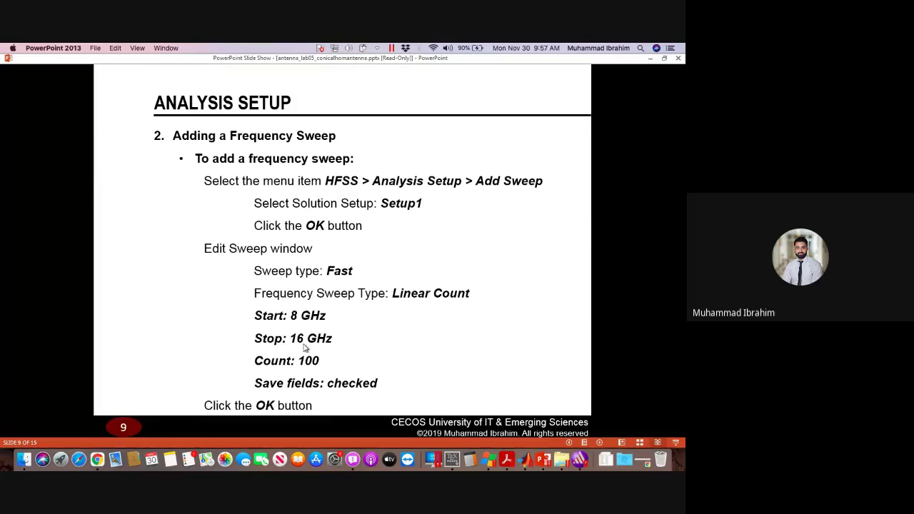
pyautogui.hotkey('alt', 'Tab')
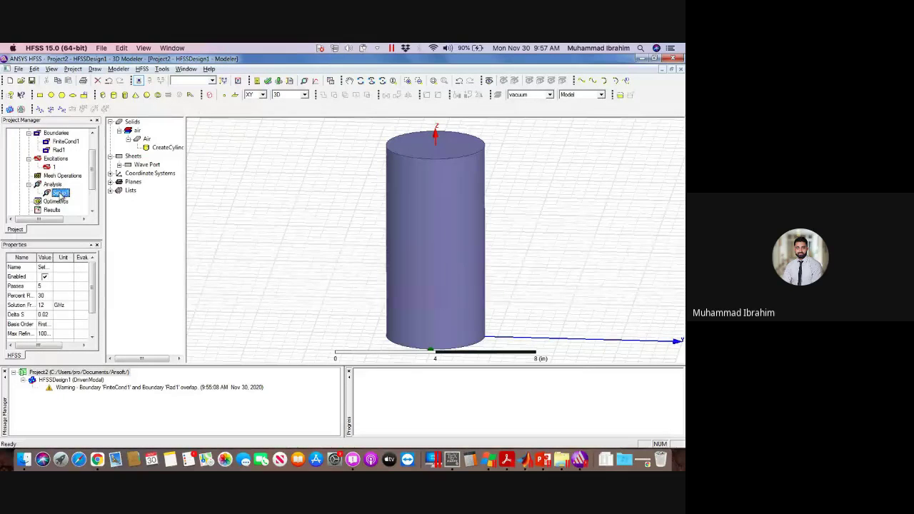
# - Add a frequency sweep to Setup1 with the Fast sweep type and LinearCount frequency setup
pyautogui.rightClick(61, 193)
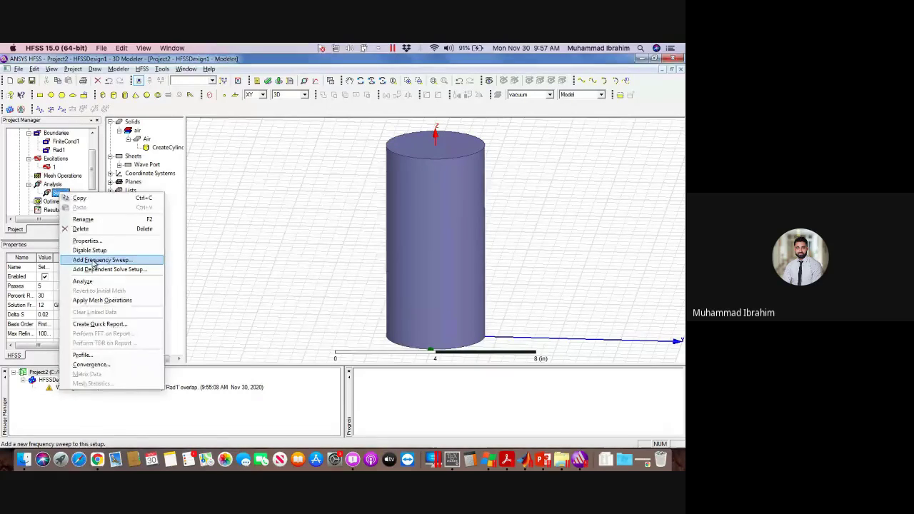
pyautogui.click(93, 261)
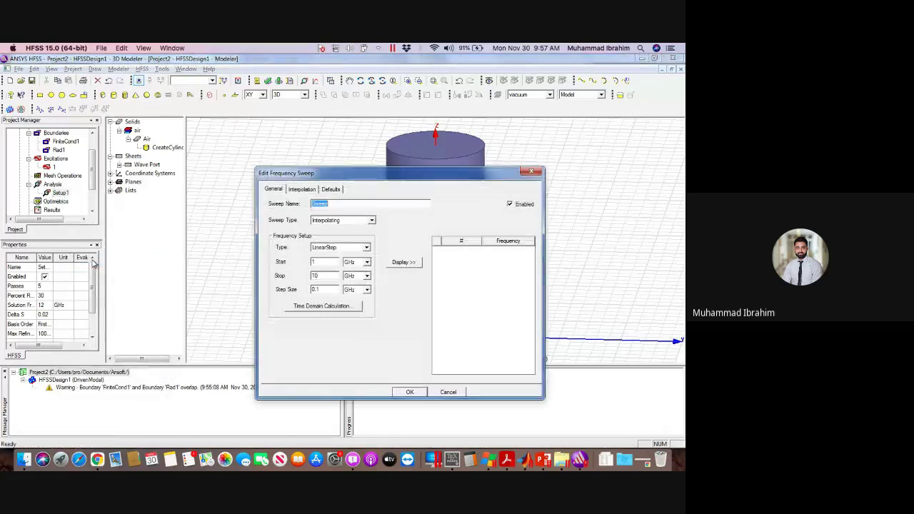
pyautogui.click(361, 221)
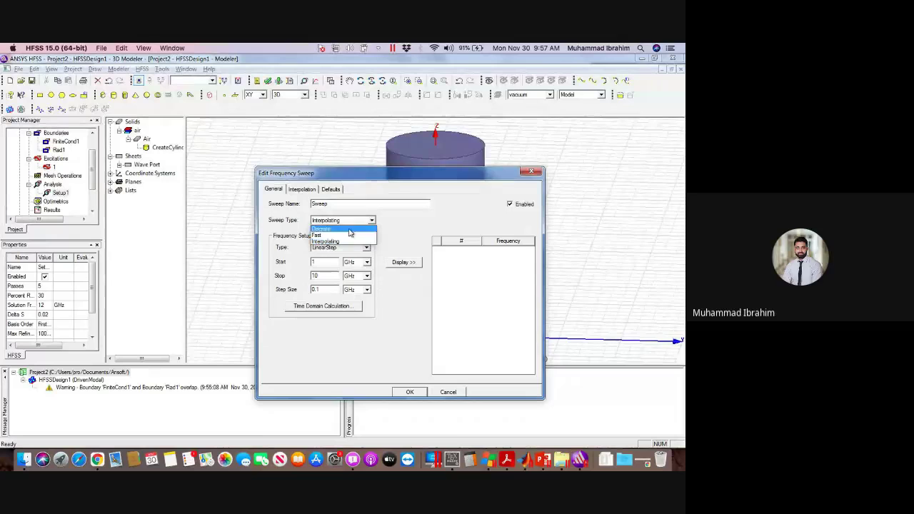
pyautogui.click(348, 235)
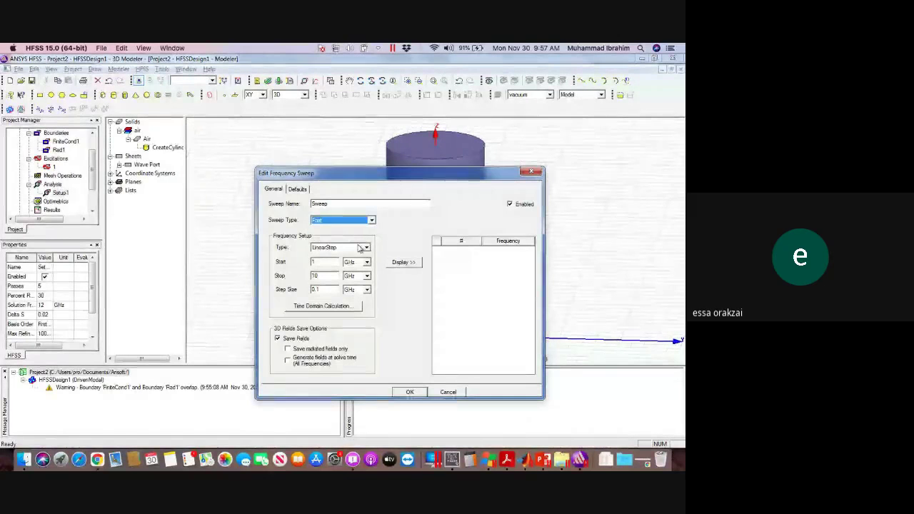
pyautogui.click(361, 248)
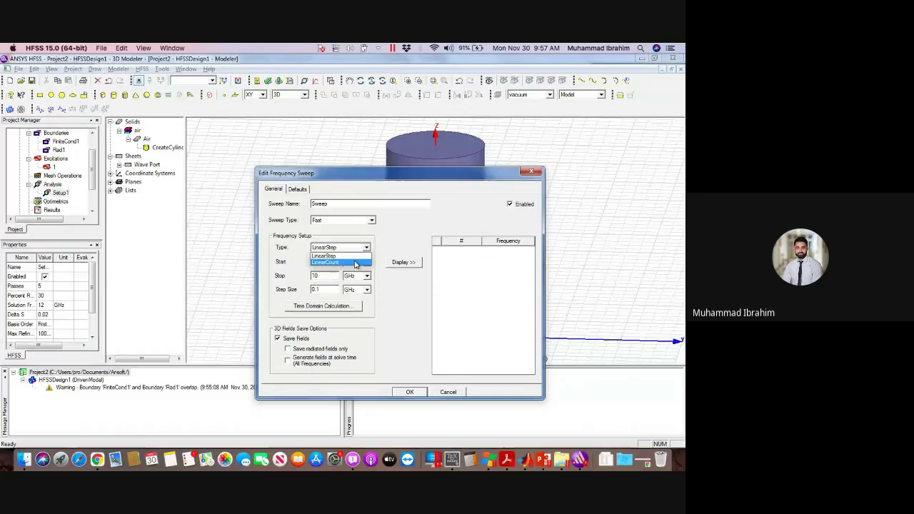
pyautogui.click(356, 262)
# - Set the sweep to start at 8 GHz, stop at 16 GHz and use a count of 100
pyautogui.click(322, 262)
pyautogui.write('8')
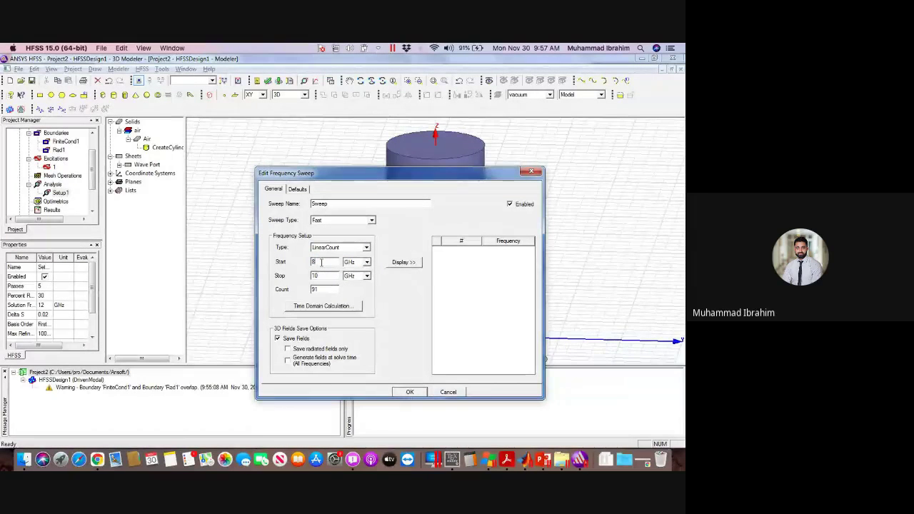
pyautogui.doubleClick(323, 275)
pyautogui.write('1')
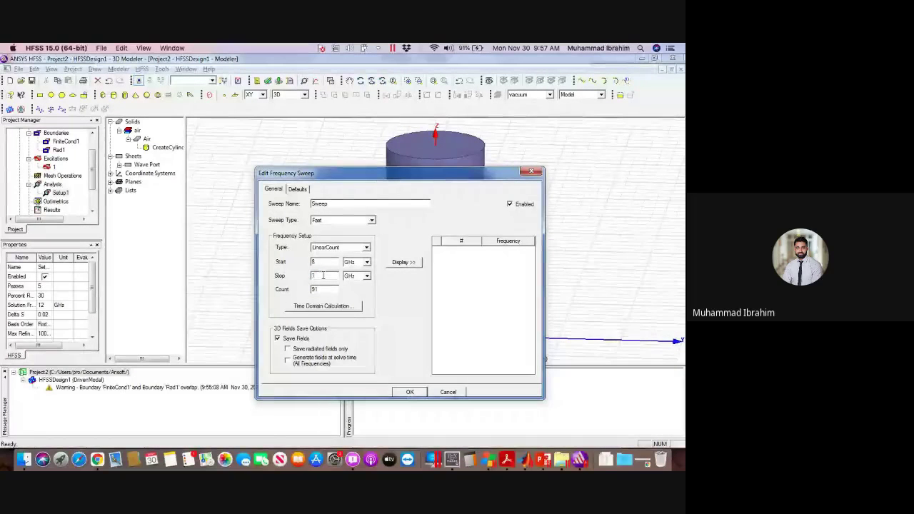
pyautogui.write('6')
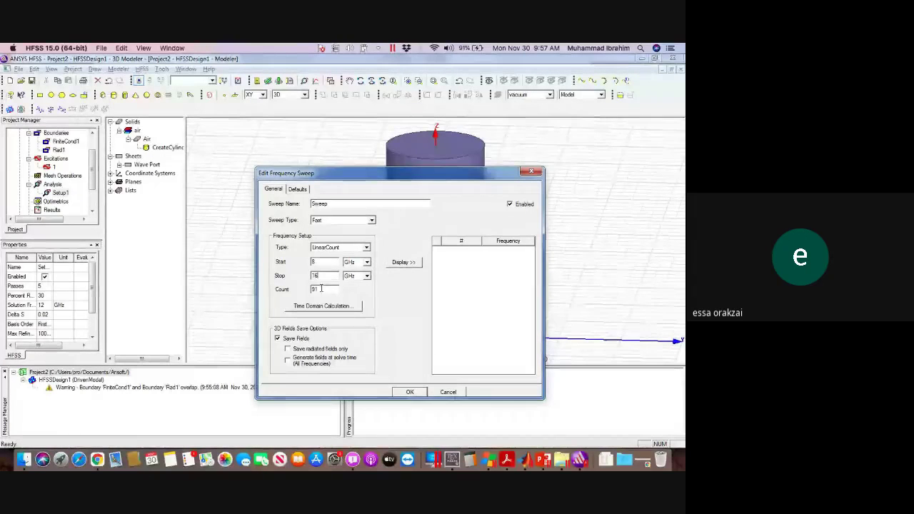
pyautogui.doubleClick(315, 289)
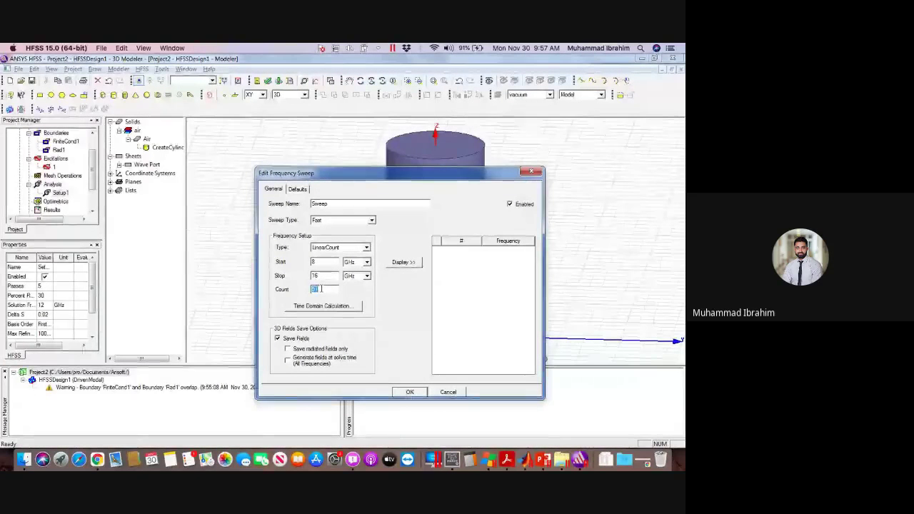
pyautogui.write('1')
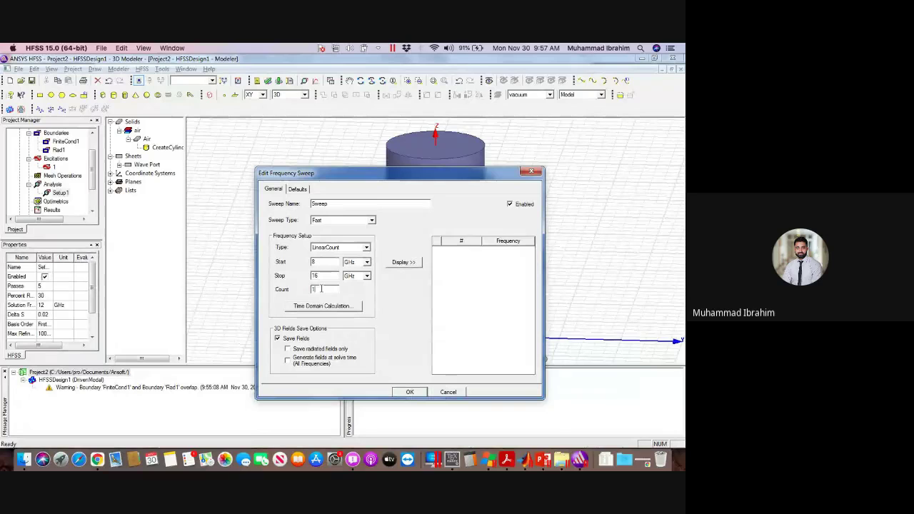
pyautogui.write('00')
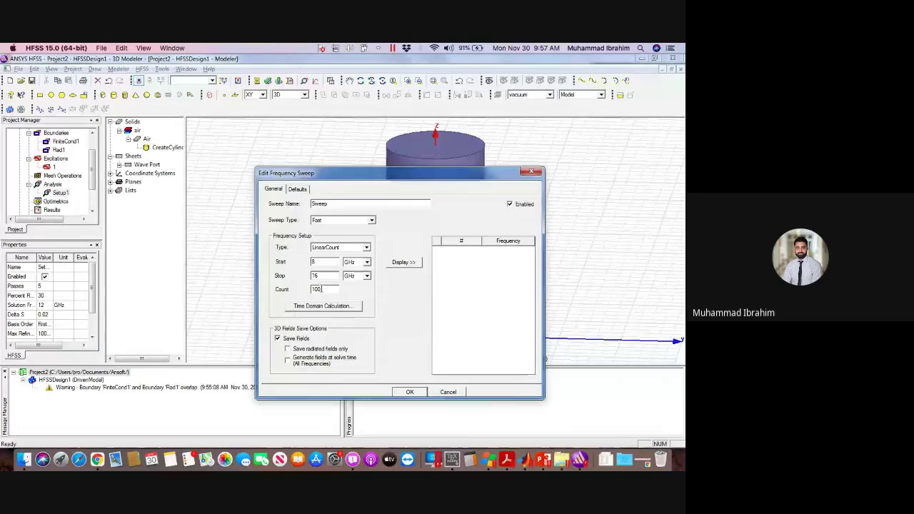
# - Display the sweep's frequency points, review the list from first to last, and accept the sweep
pyautogui.click(403, 263)
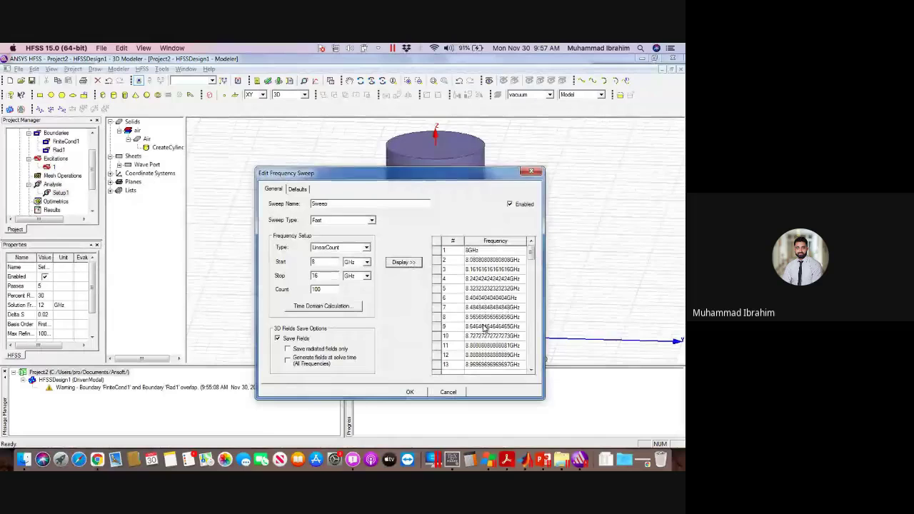
pyautogui.click(530, 366)
pyautogui.scroll(-20, 535, 286)
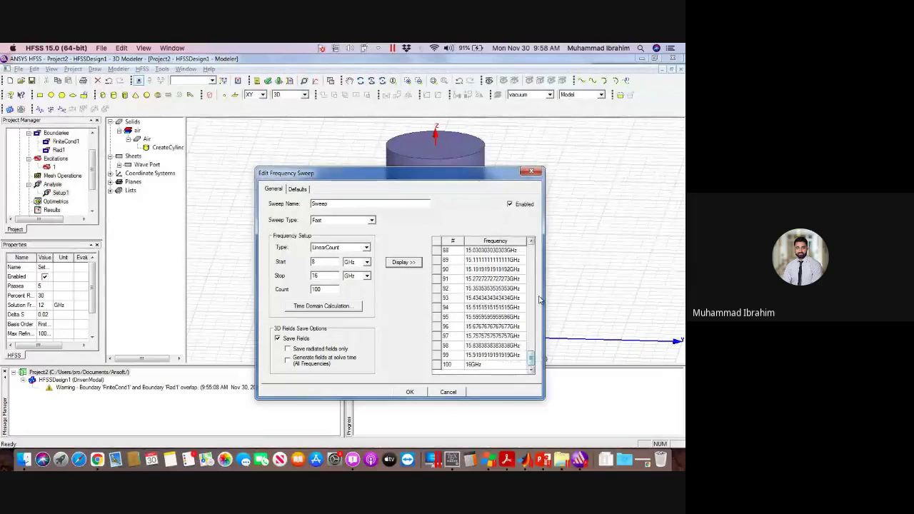
pyautogui.scroll(20, 531, 254)
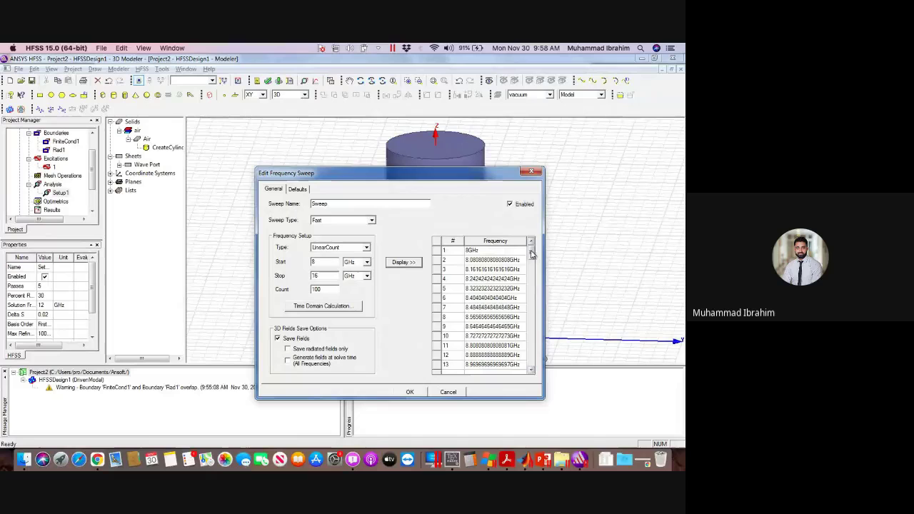
pyautogui.scroll(-20, 532, 366)
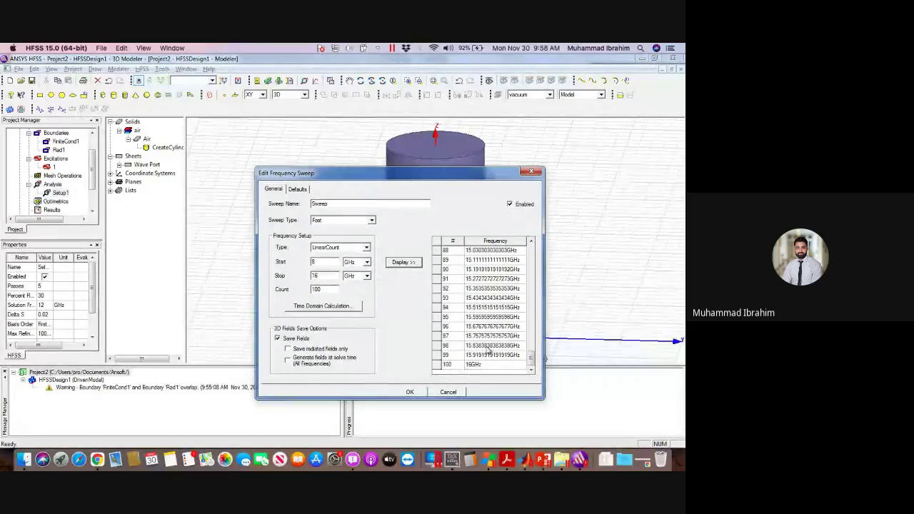
pyautogui.click(408, 392)
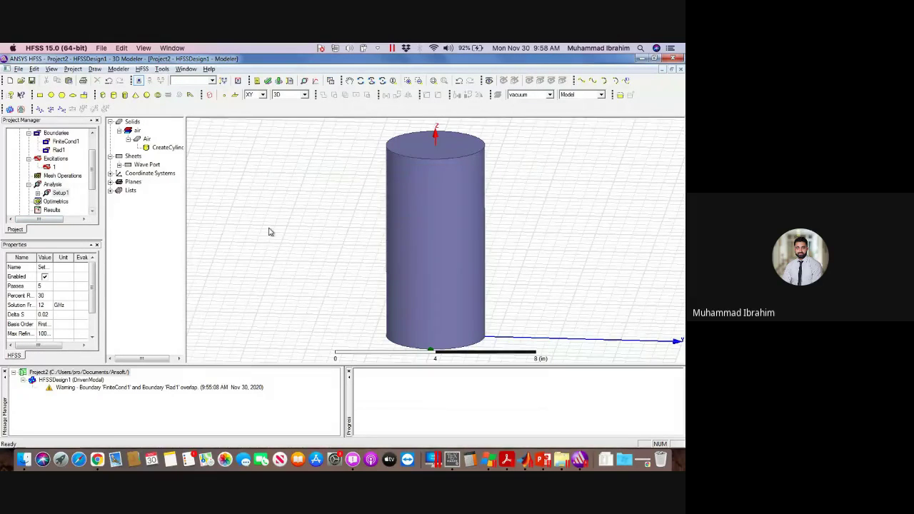
# - Switch to the PowerPoint slide show to read the Analyze slide on model validation, and return to HFSS
pyautogui.press('super+Tab')
pyautogui.press('Right')
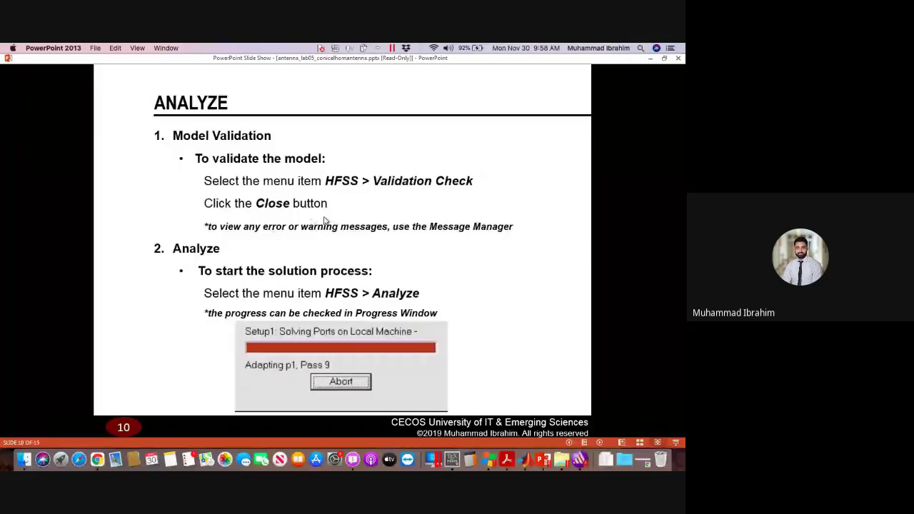
pyautogui.press('super+Tab')
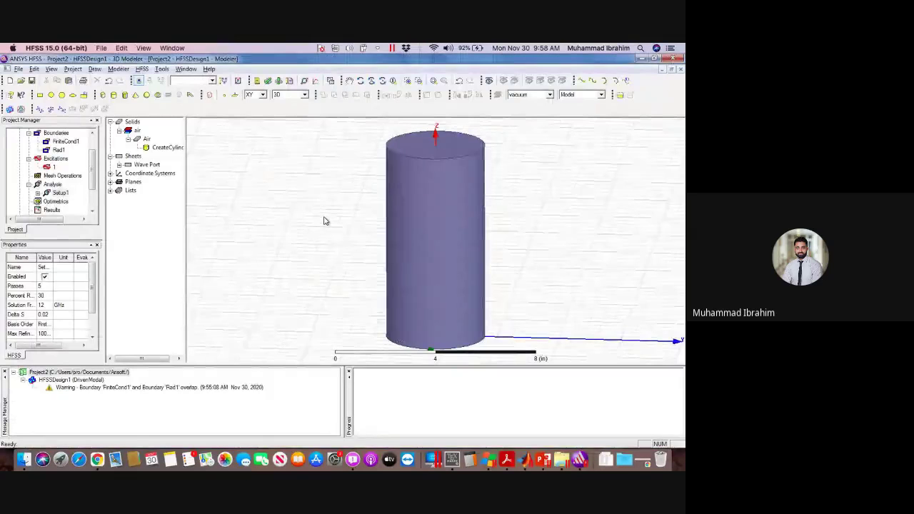
# - Run the validation check on HFSSDesign1 twice, review the results, and close the check
pyautogui.click(267, 81)
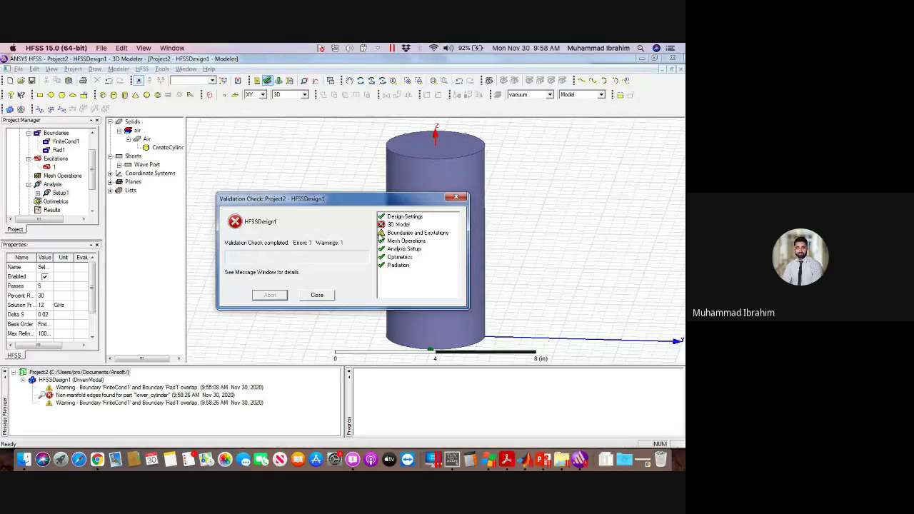
pyautogui.click(454, 198)
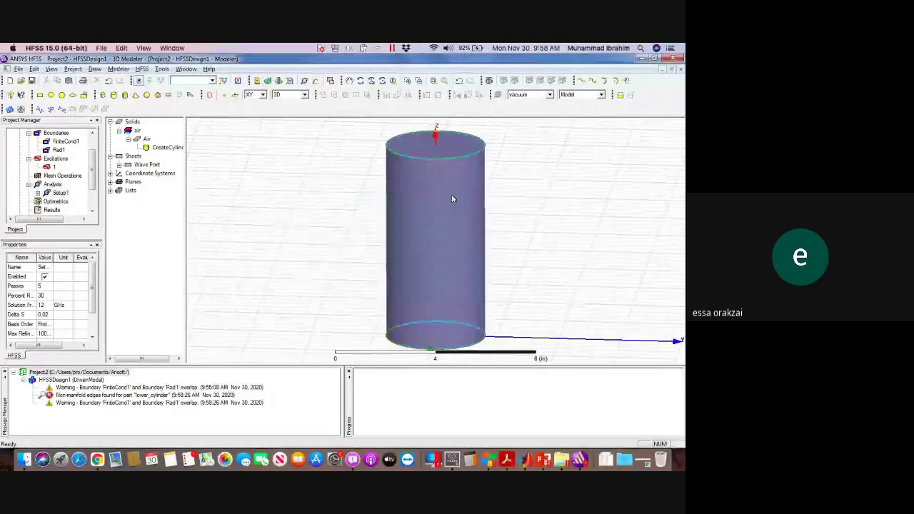
pyautogui.click(267, 80)
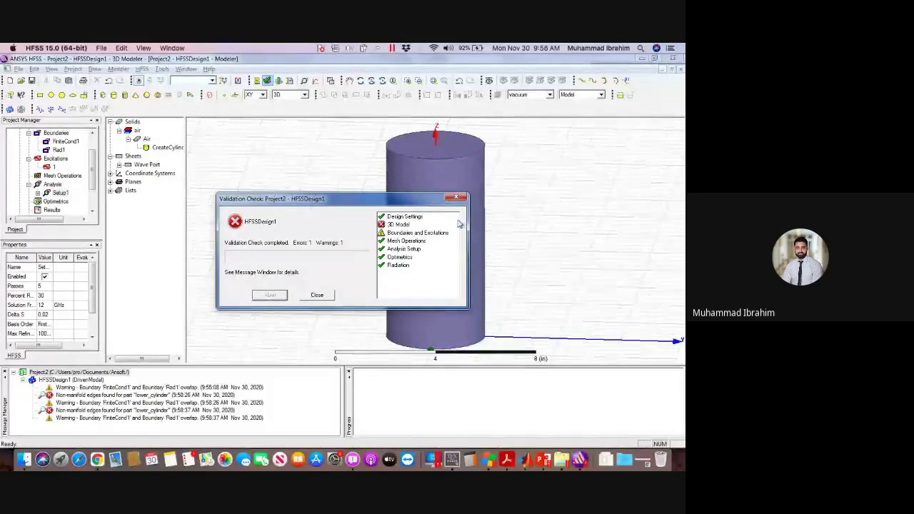
pyautogui.click(455, 198)
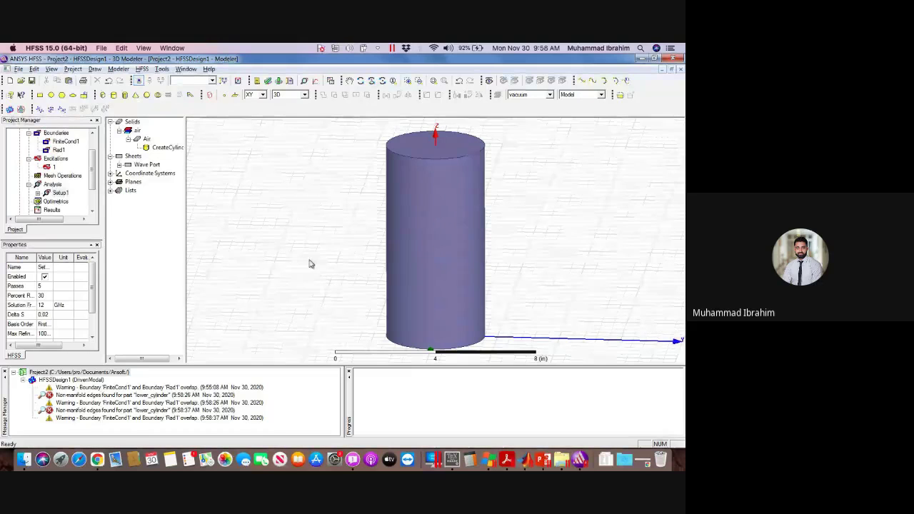
# - Set the Air cylinder's center position to 0, 0, -0.1 in and rerun the validation check on the design
pyautogui.click(422, 242)
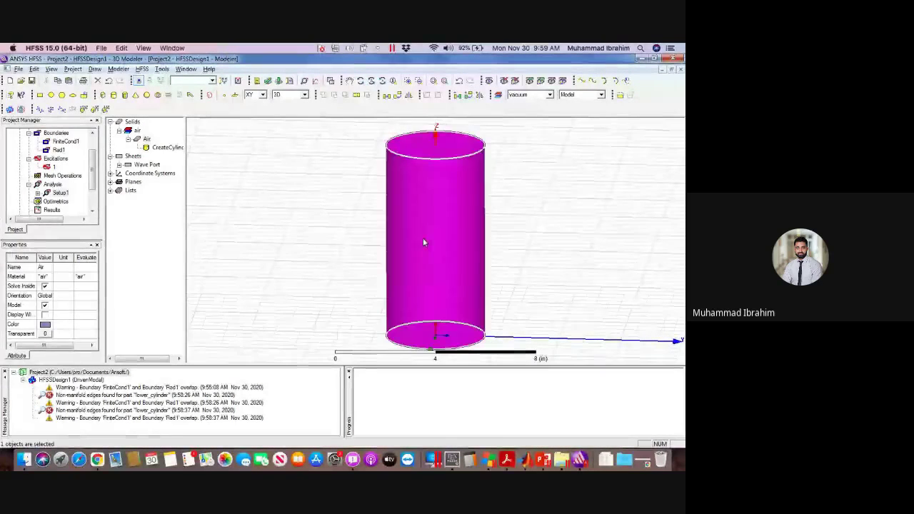
pyautogui.doubleClick(160, 148)
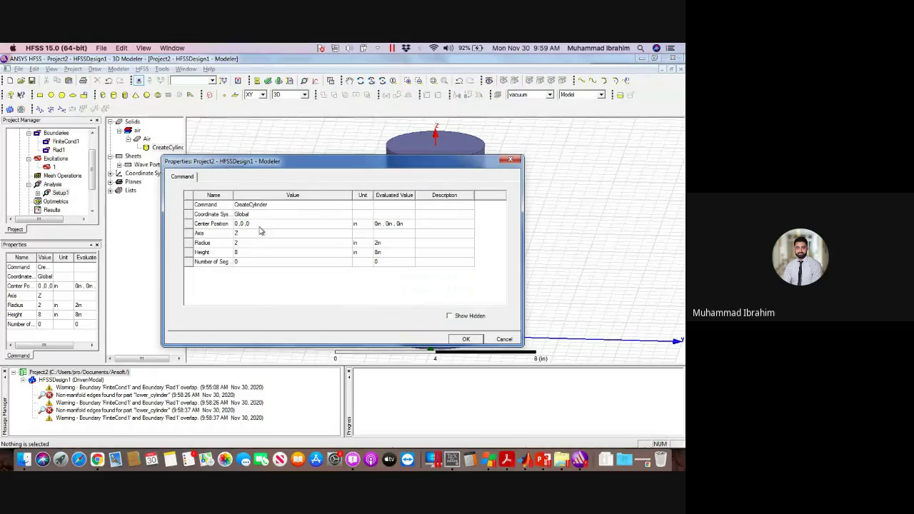
pyautogui.click(247, 253)
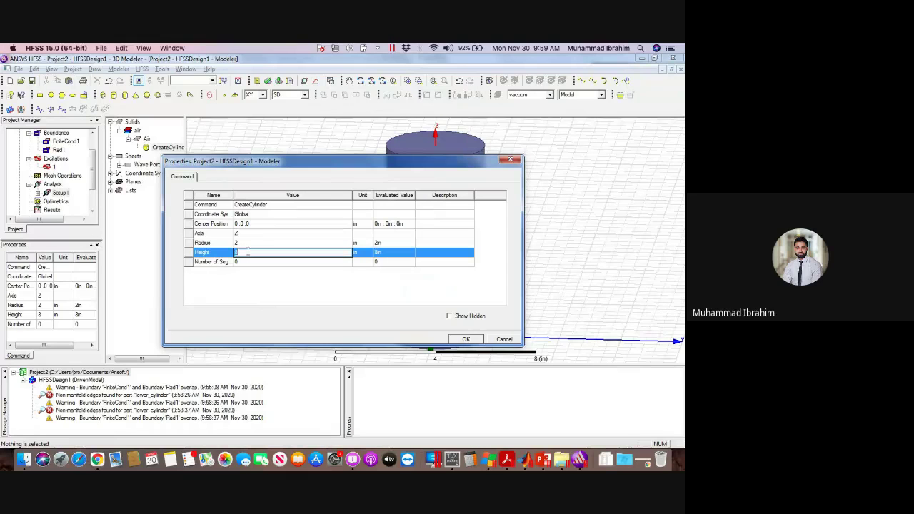
pyautogui.click(259, 224)
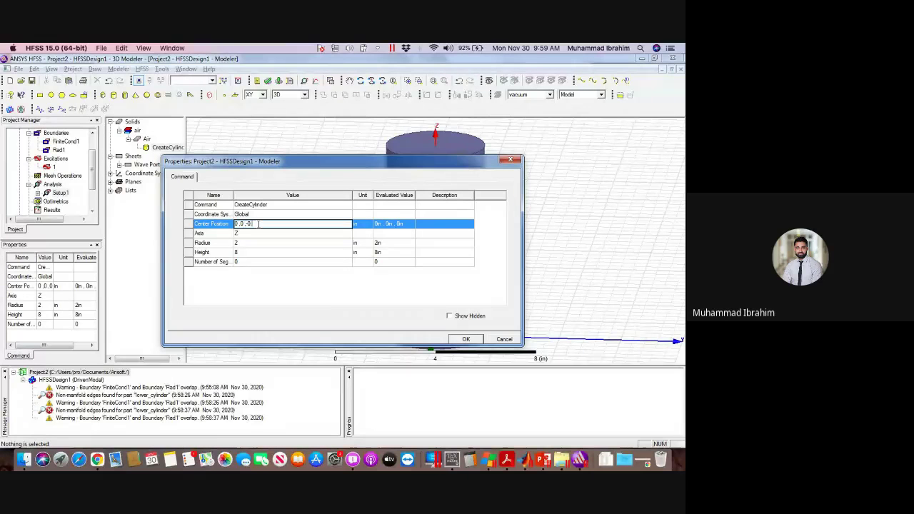
pyautogui.write('-0.1')
pyautogui.press('Return')
pyautogui.press('Return')
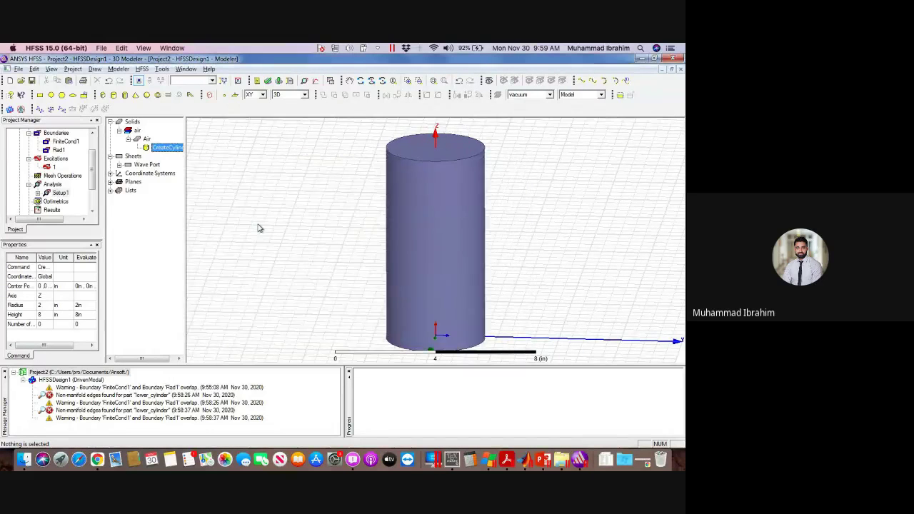
pyautogui.click(268, 81)
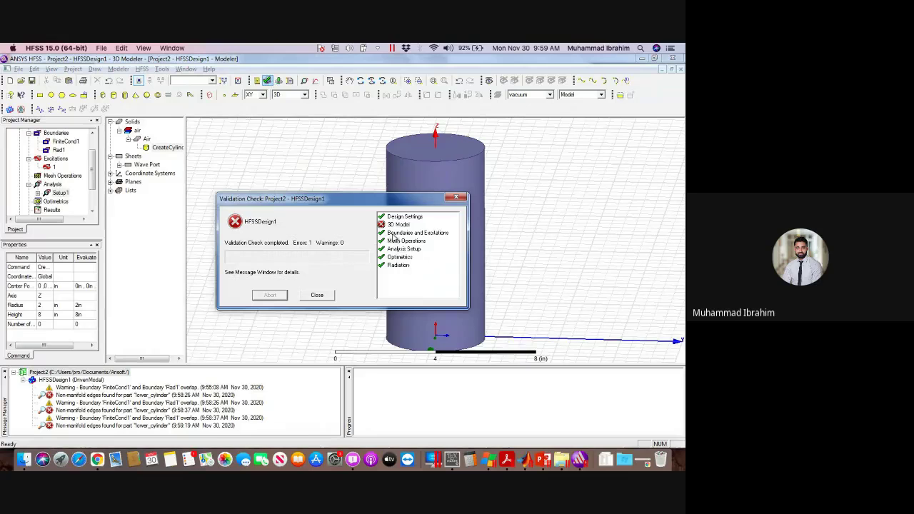
pyautogui.click(457, 198)
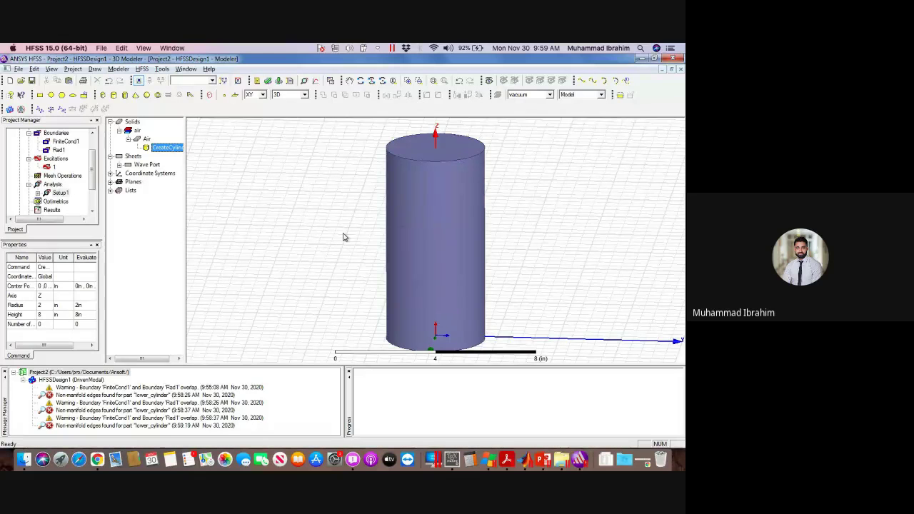
# - Hide the Air cylinder in the 3D view to expose the horn antenna parts inside it
pyautogui.click(146, 139)
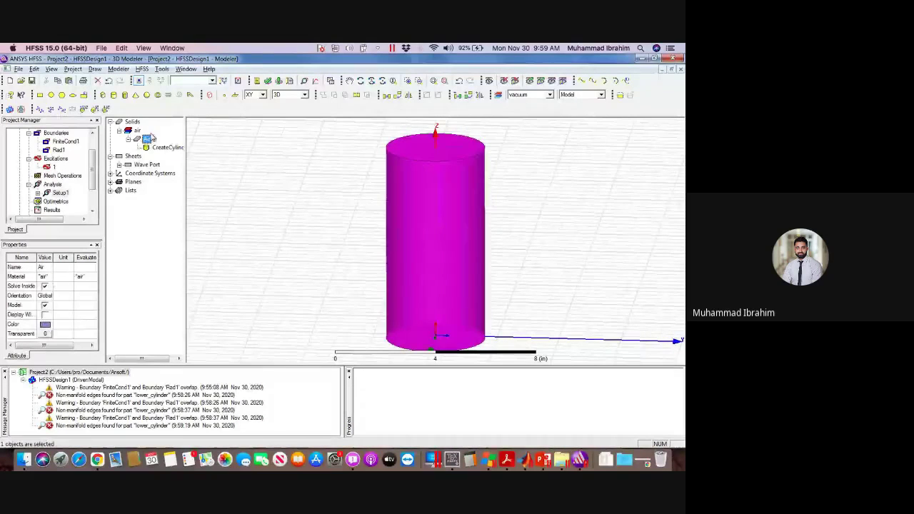
pyautogui.click(503, 82)
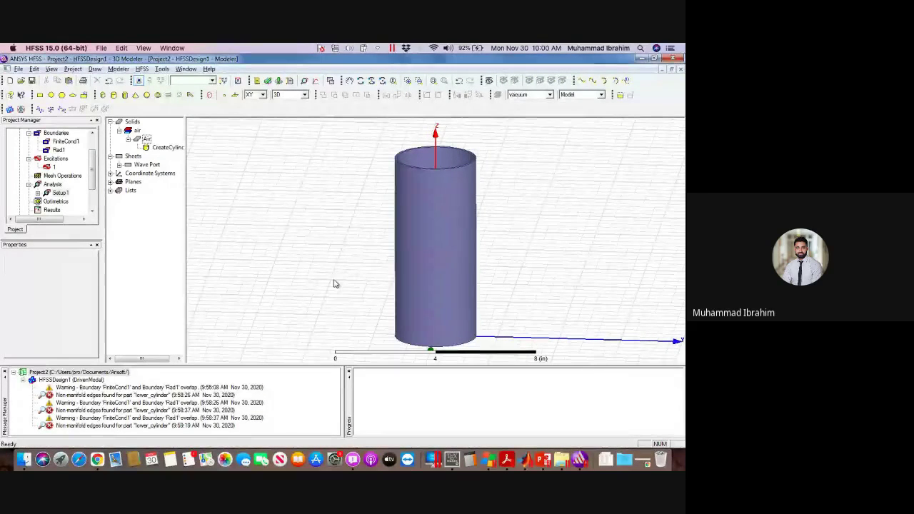
# - Uncover the ring-shaped bottom face of lower_cylinder and rerun the validation check on the design
pyautogui.rightClick(287, 220)
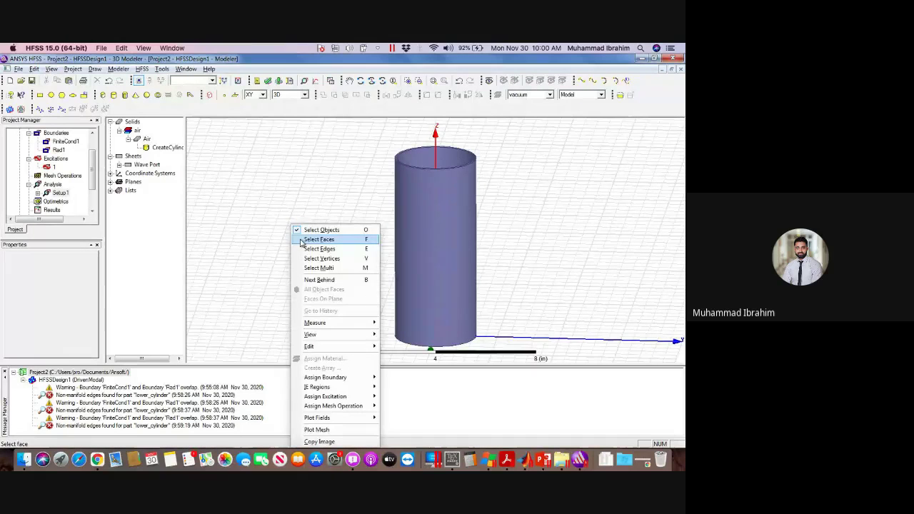
pyautogui.click(300, 240)
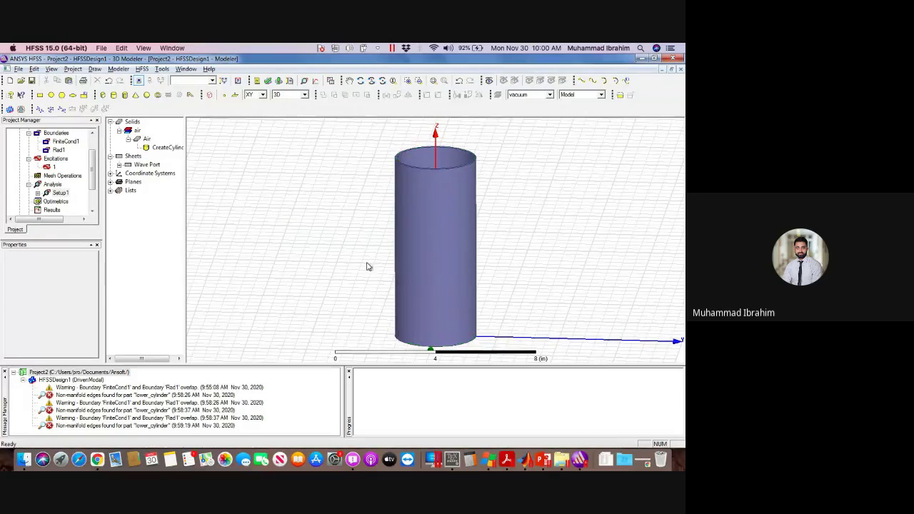
pyautogui.keyDown('alt'); pyautogui.moveTo(360, 266); pyautogui.dragTo(359, 210); pyautogui.keyUp('alt')
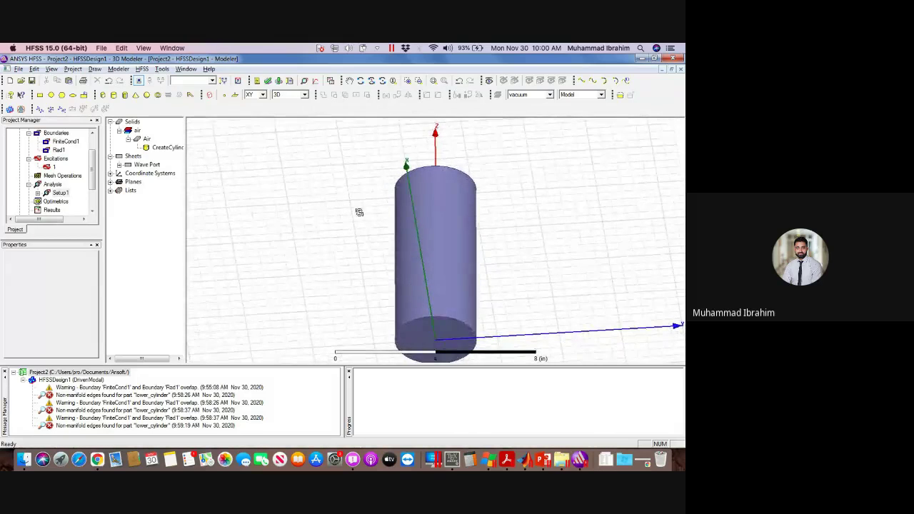
pyautogui.click(410, 334)
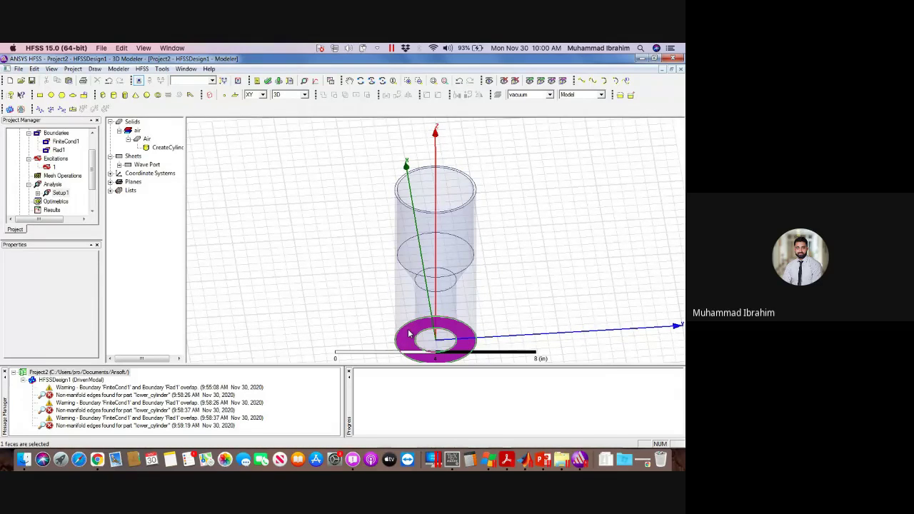
pyautogui.rightClick(410, 334)
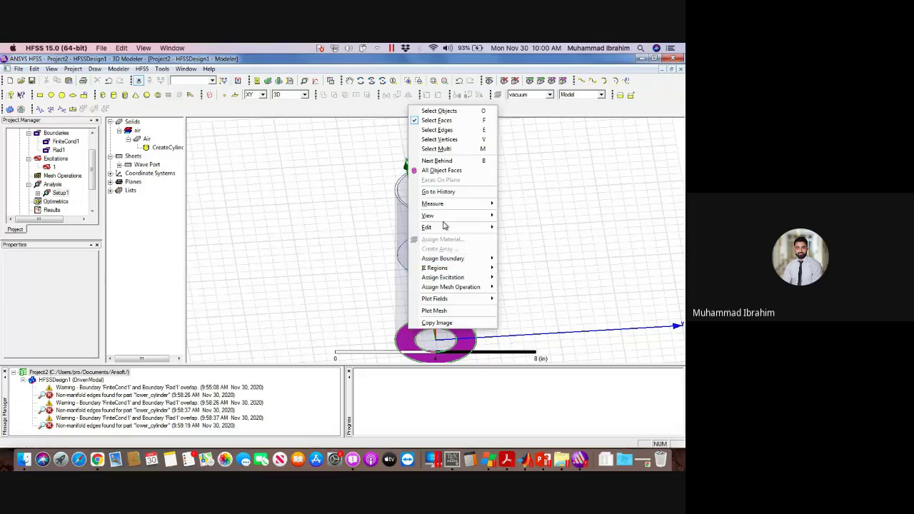
pyautogui.moveTo(444, 232)
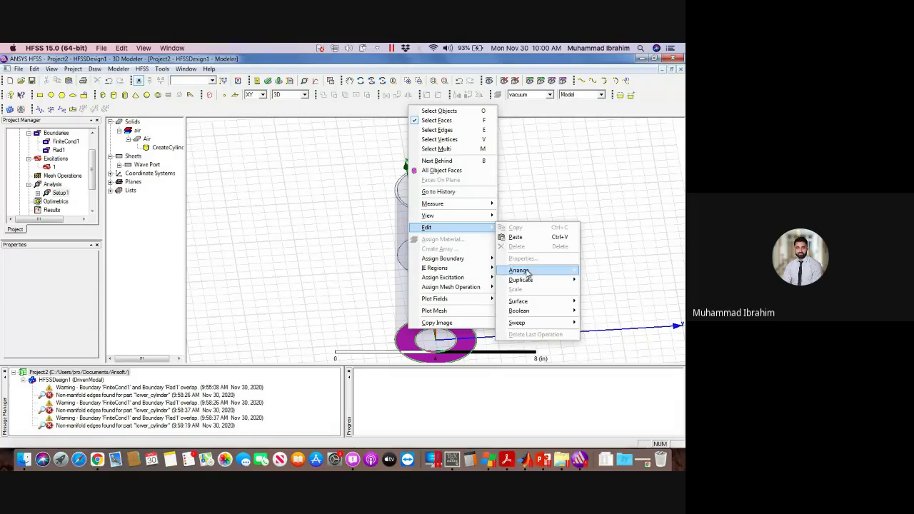
pyautogui.moveTo(529, 304)
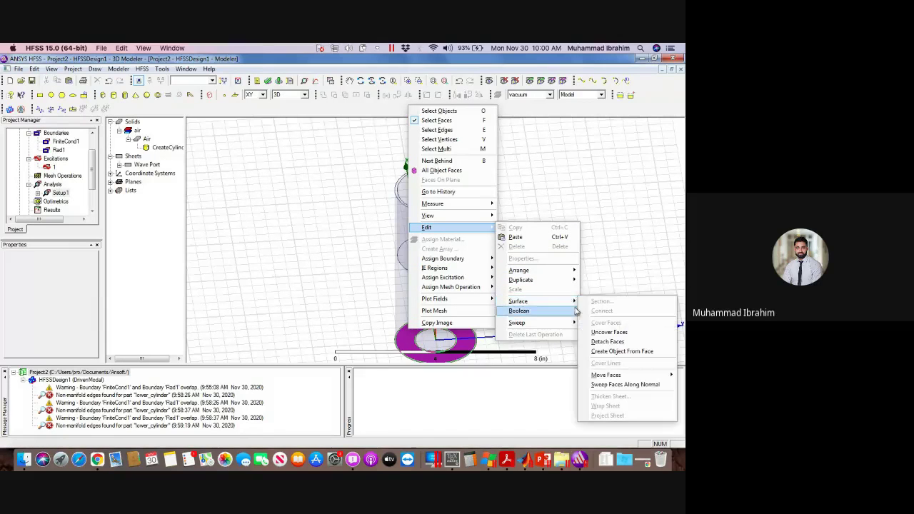
pyautogui.click(608, 332)
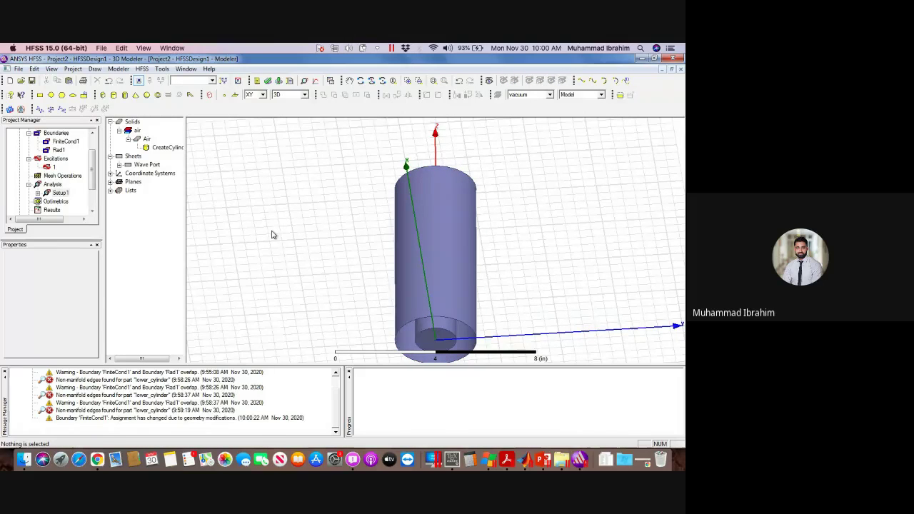
pyautogui.click(267, 80)
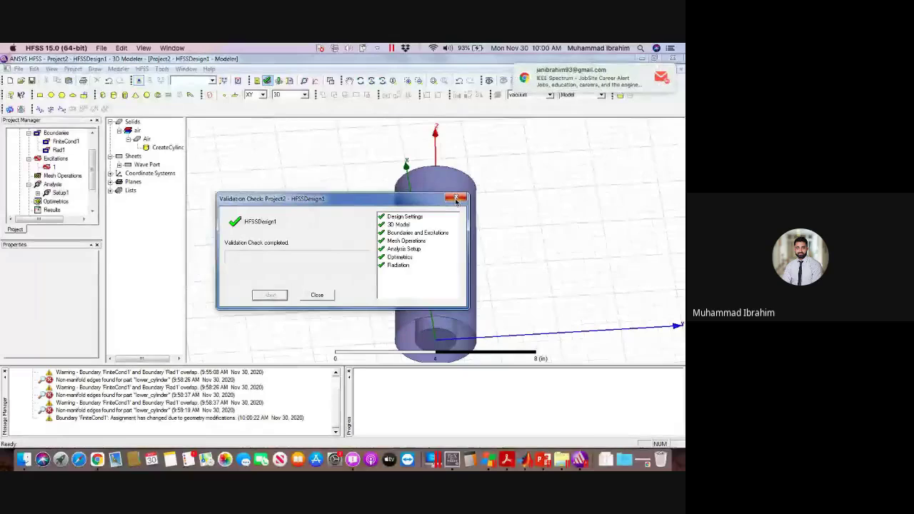
pyautogui.click(456, 199)
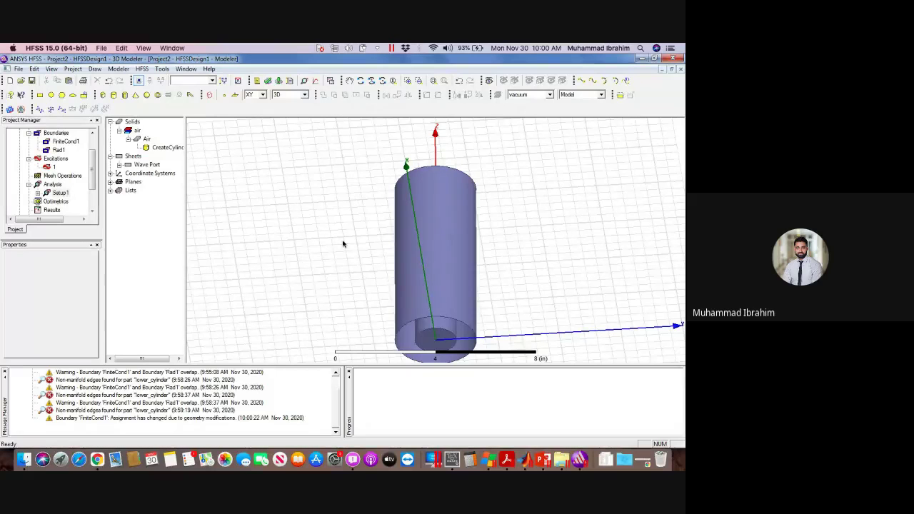
# - Show the Air cylinder in the 3D view again and review its center position, radius and height
pyautogui.click(147, 138)
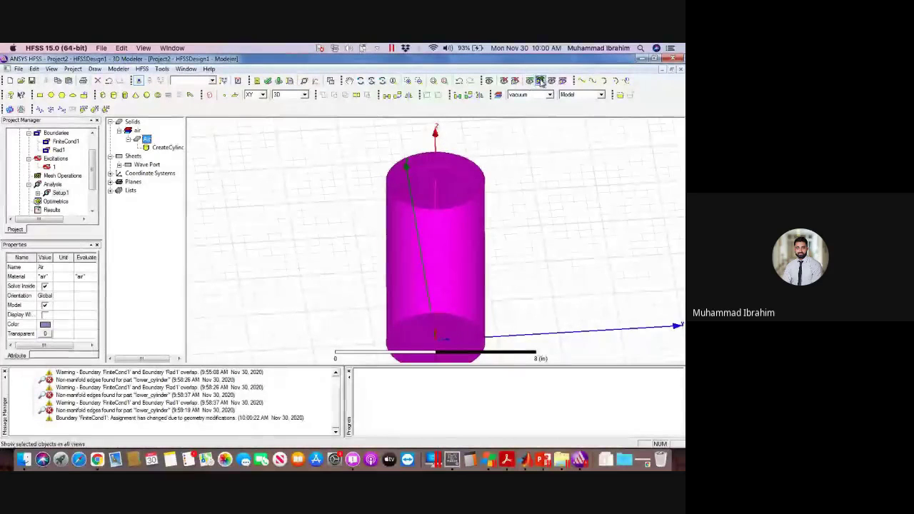
pyautogui.click(563, 204)
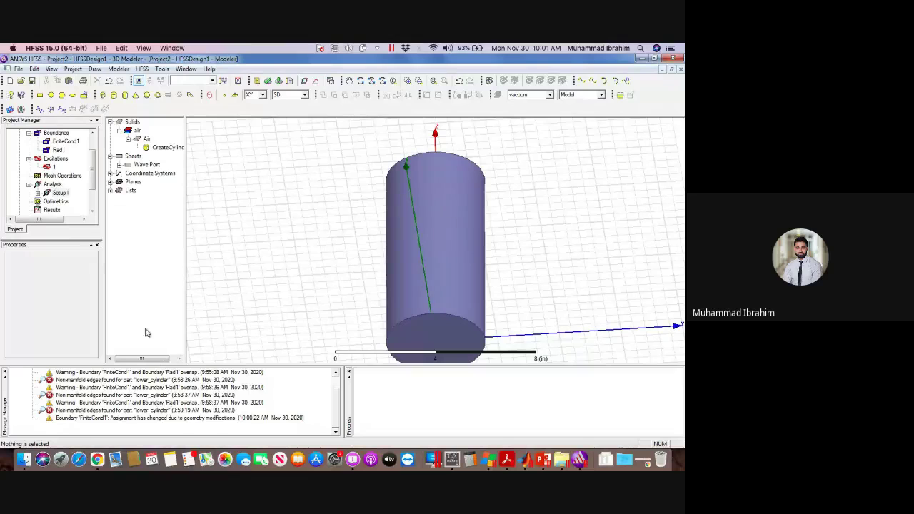
pyautogui.doubleClick(170, 148)
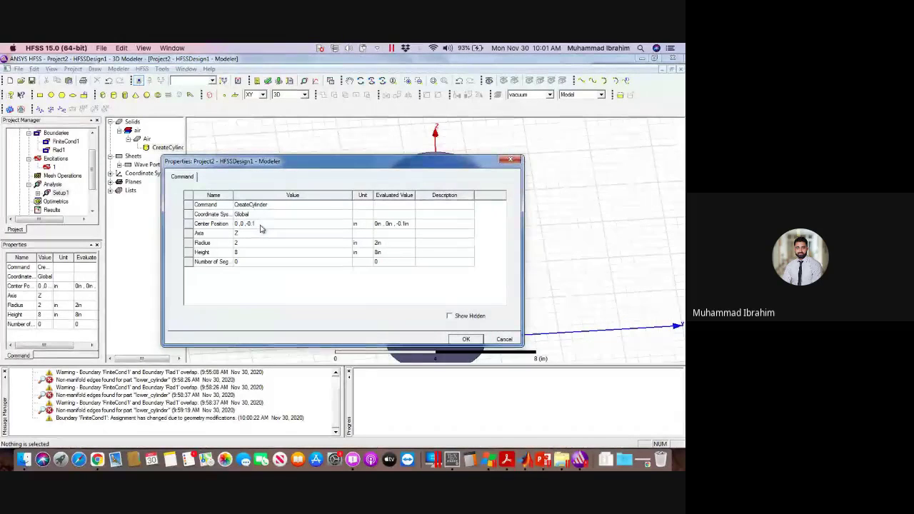
pyautogui.click(512, 161)
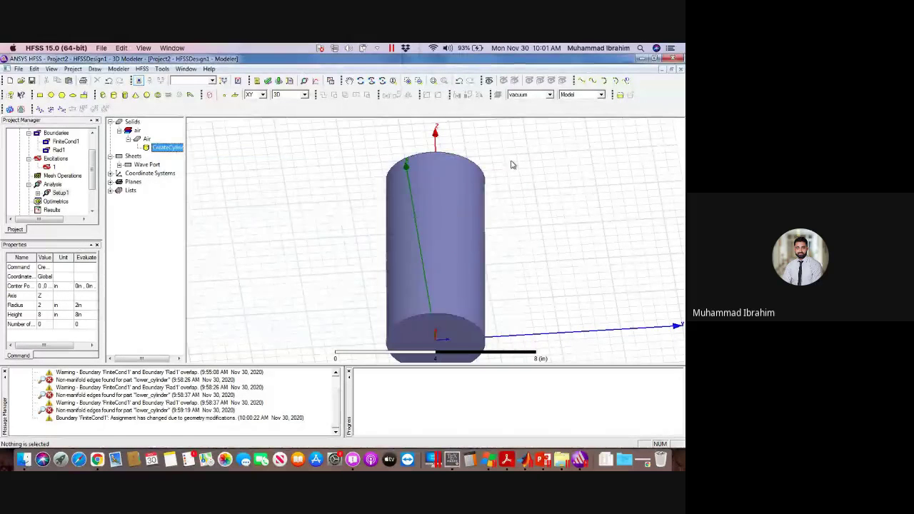
pyautogui.keyDown('alt'); pyautogui.moveTo(535, 227); pyautogui.dragTo(534, 259); pyautogui.keyUp('alt')
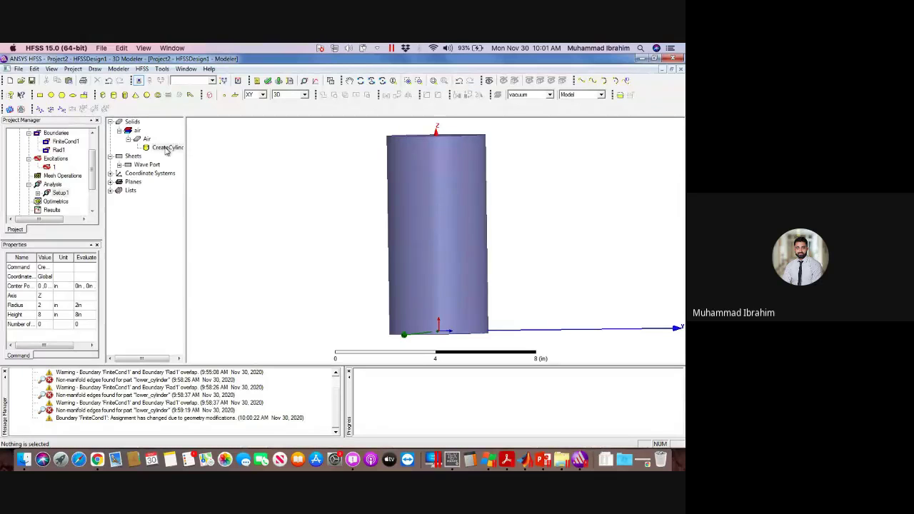
# - Highlight the surfaces covered by the FiniteCond1 boundary, and hide the Air cylinder in the active view
pyautogui.click(65, 142)
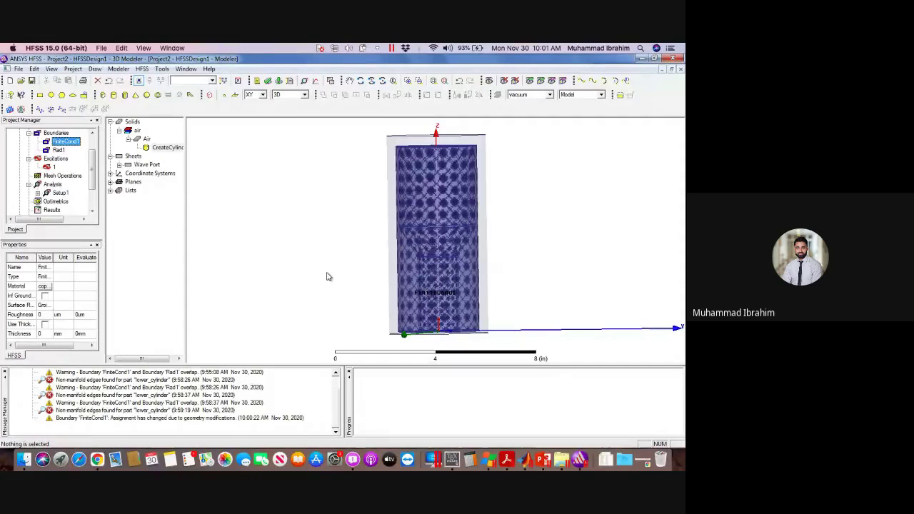
pyautogui.keyDown('alt'); pyautogui.moveTo(327, 274); pyautogui.dragTo(341, 242); pyautogui.keyUp('alt')
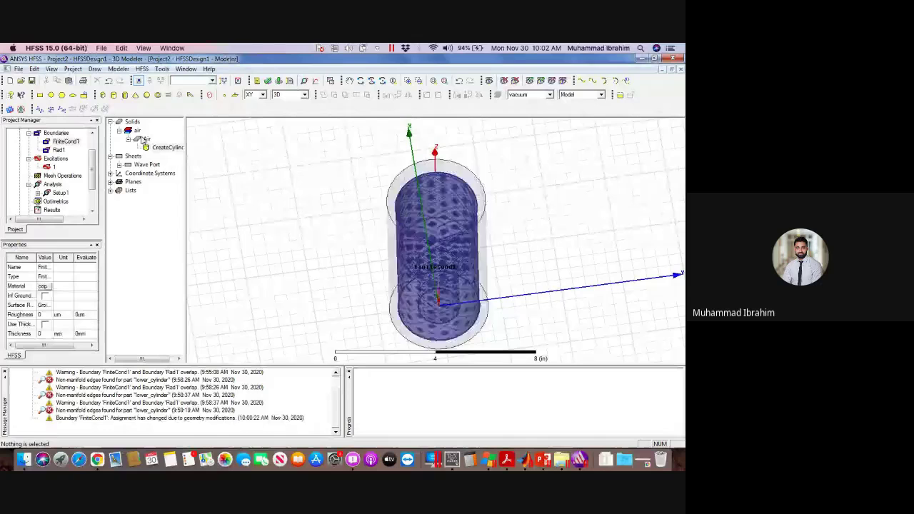
pyautogui.click(146, 139)
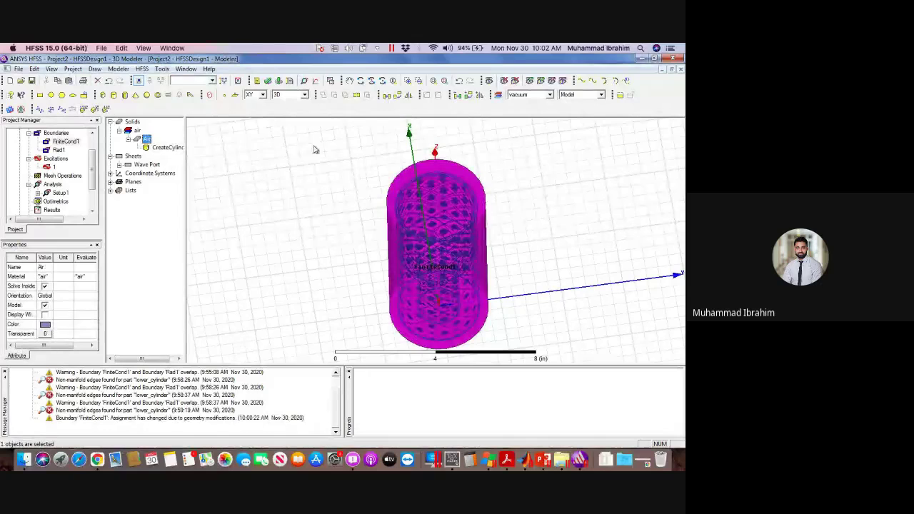
pyautogui.click(502, 80)
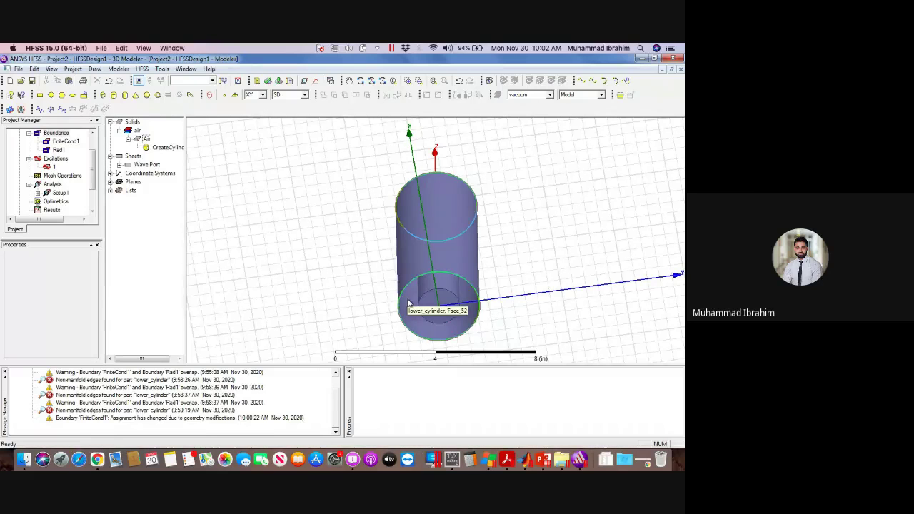
# - Inspect the uncovered bottom end of lower_cylinder by selecting its face, and rerun the validation check on the design
pyautogui.rightClick(302, 211)
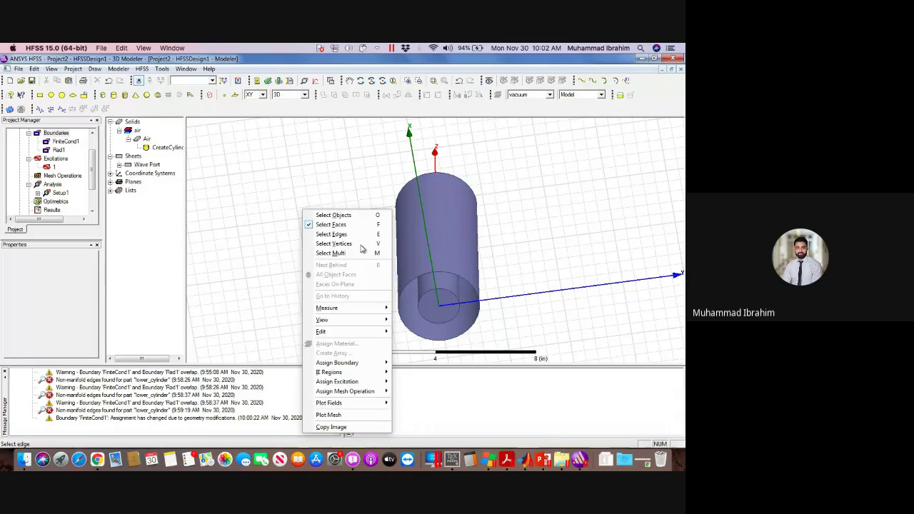
pyautogui.click(265, 256)
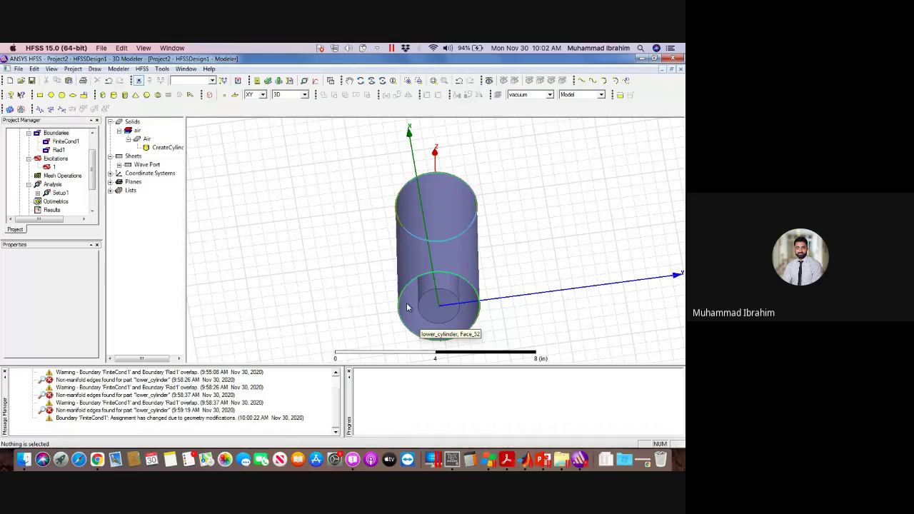
pyautogui.click(406, 308)
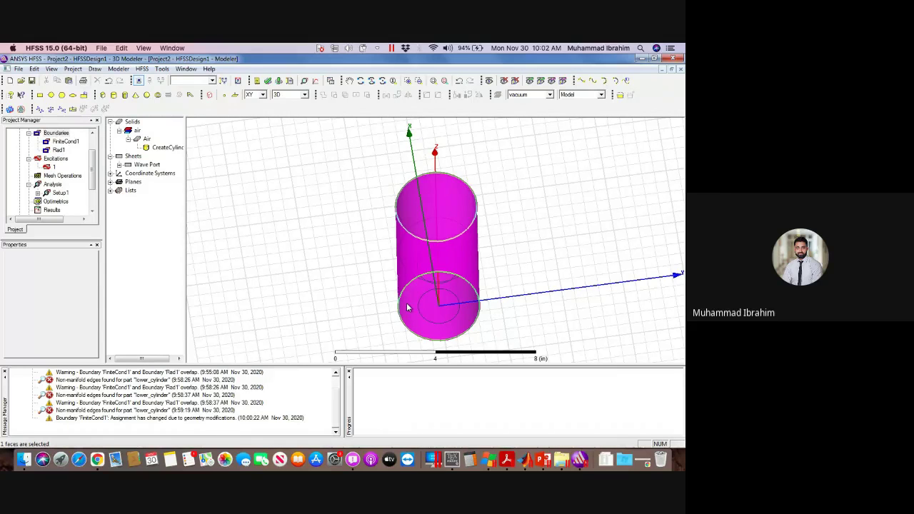
pyautogui.click(347, 290)
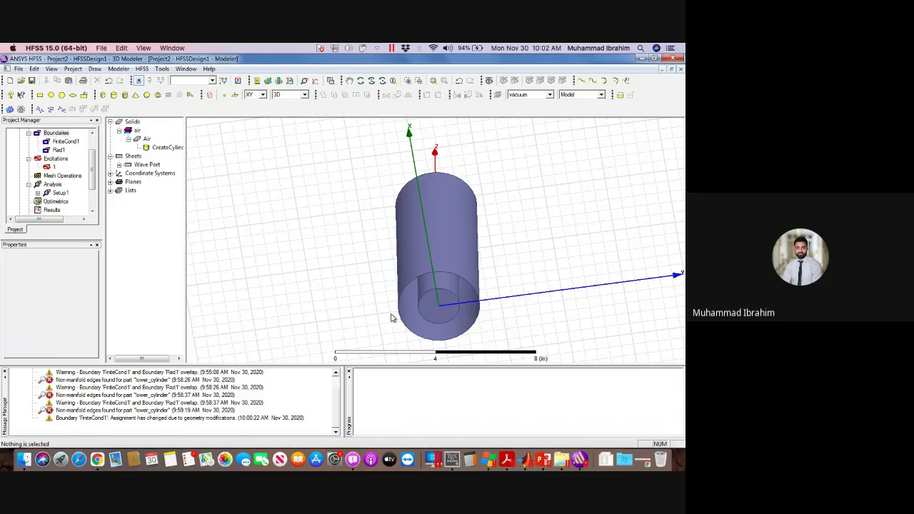
pyautogui.moveTo(386, 319)
pyautogui.keyDown('alt'); pyautogui.mouseDown()
pyautogui.moveTo(385, 281)
pyautogui.moveTo(373, 322)
pyautogui.mouseUp(); pyautogui.keyUp('alt')
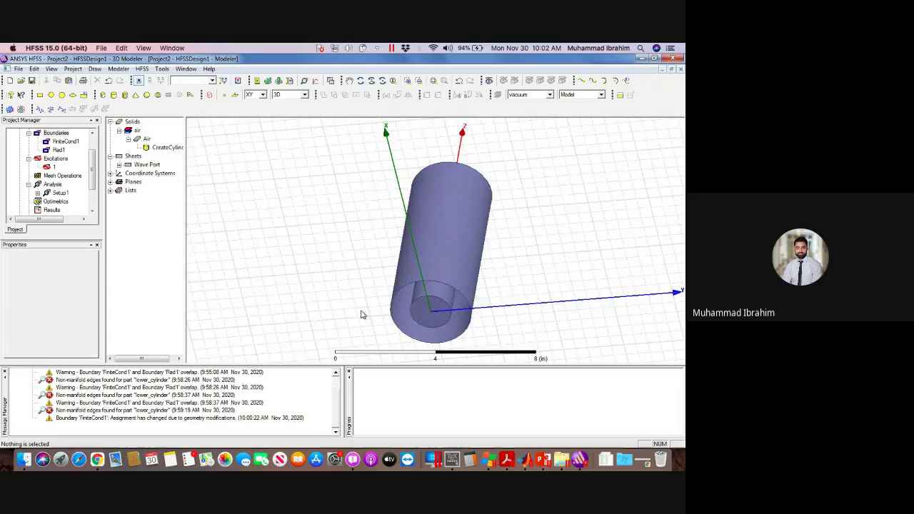
pyautogui.click(267, 80)
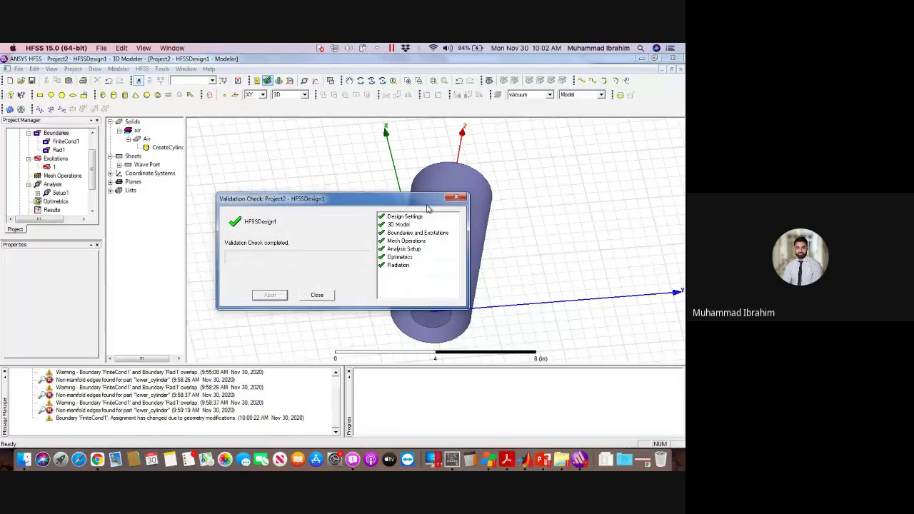
pyautogui.click(449, 200)
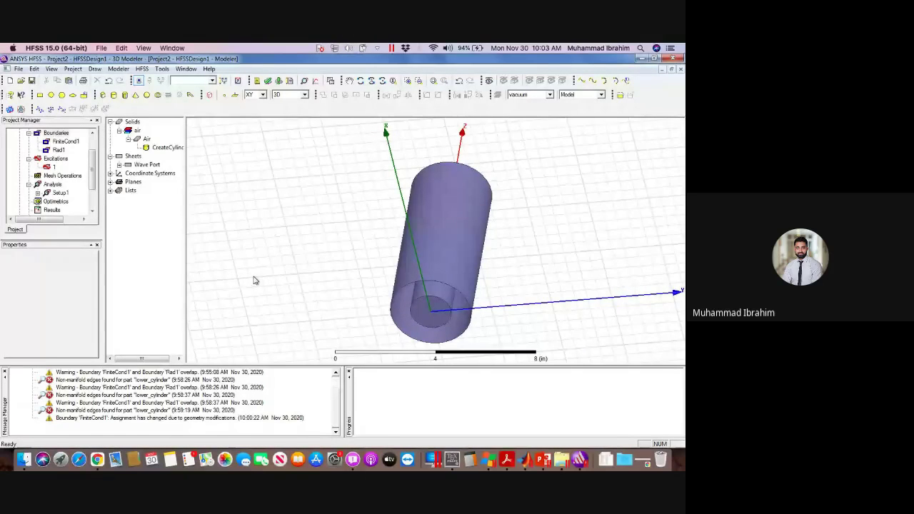
# - Undo the uncovering of lower_cylinder's bottom face and highlight wave port excitation 1 on the model
pyautogui.click(259, 243)
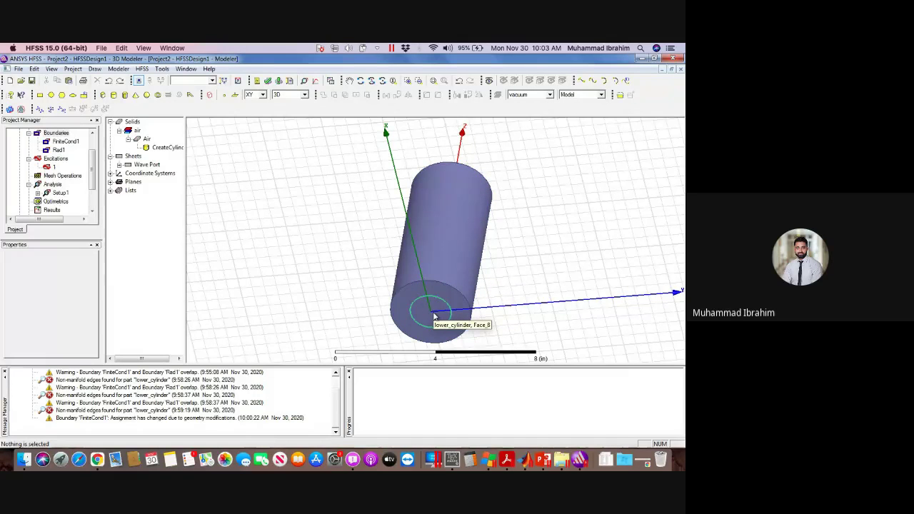
pyautogui.click(54, 167)
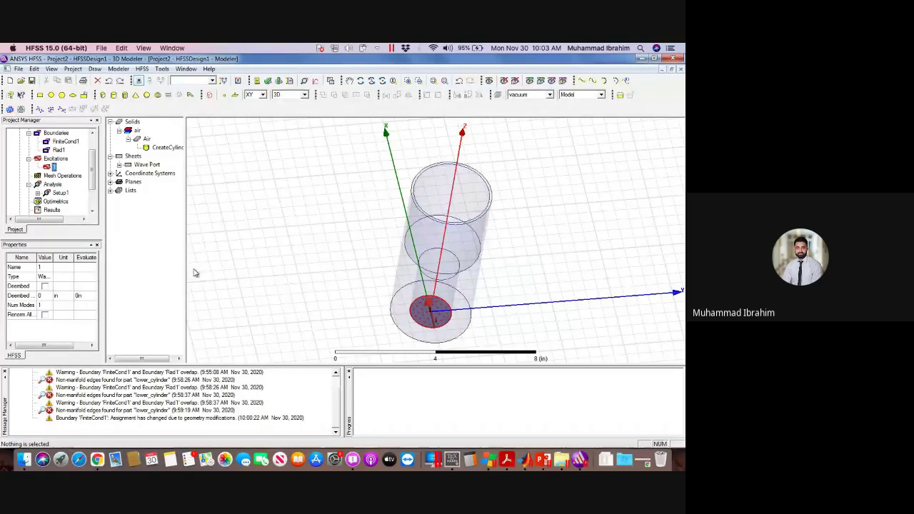
pyautogui.click(251, 277)
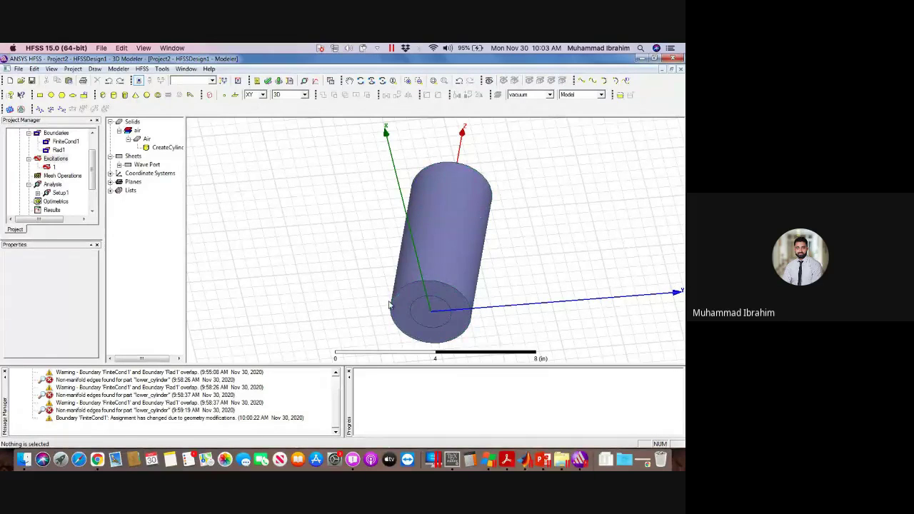
# - Select the ring-shaped bottom face of lower_cylinder for inspection, and hide the Air cylinder in the active view
pyautogui.rightClick(265, 193)
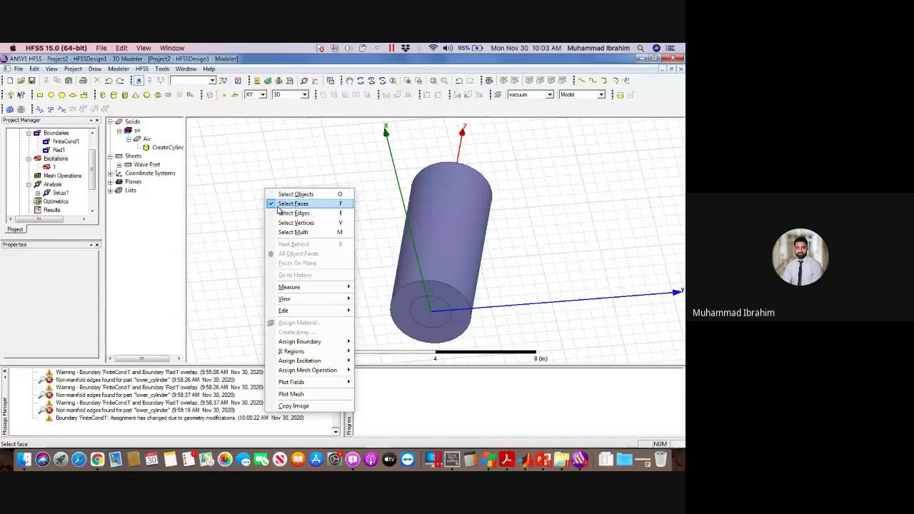
pyautogui.click(282, 212)
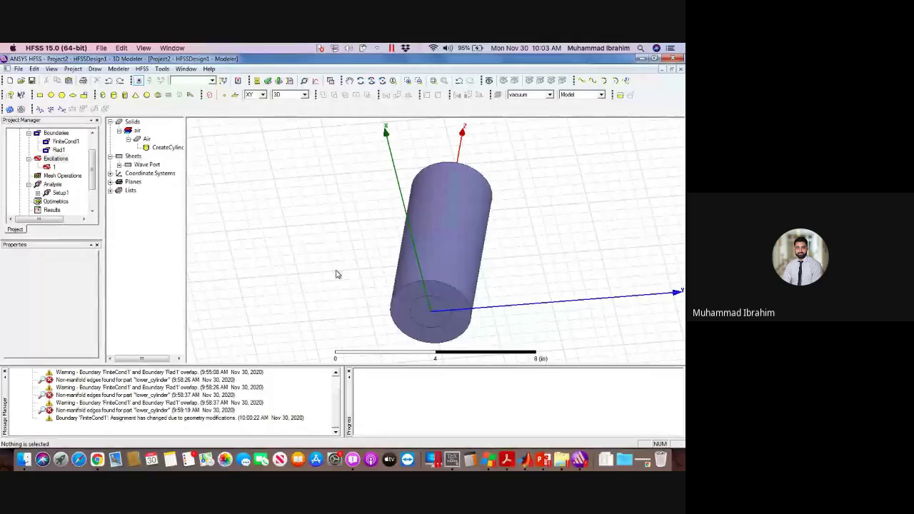
pyautogui.click(401, 305)
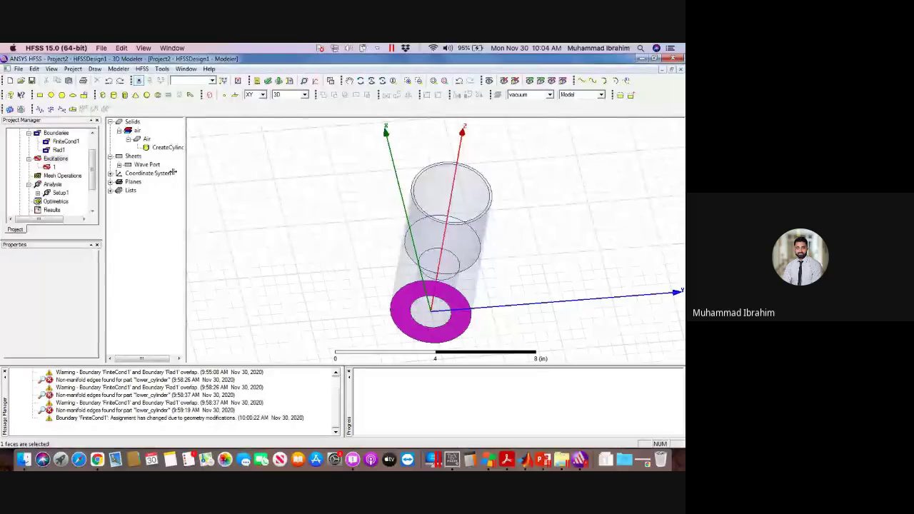
pyautogui.click(145, 139)
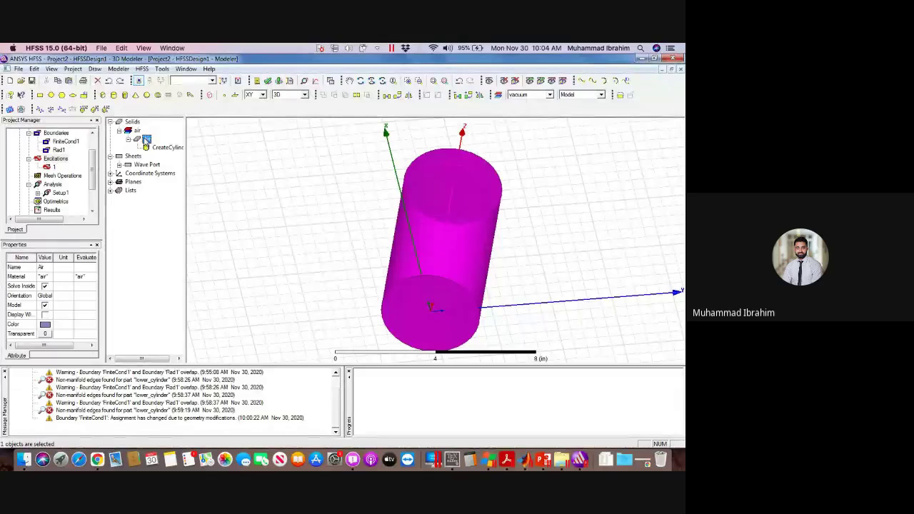
pyautogui.click(407, 95)
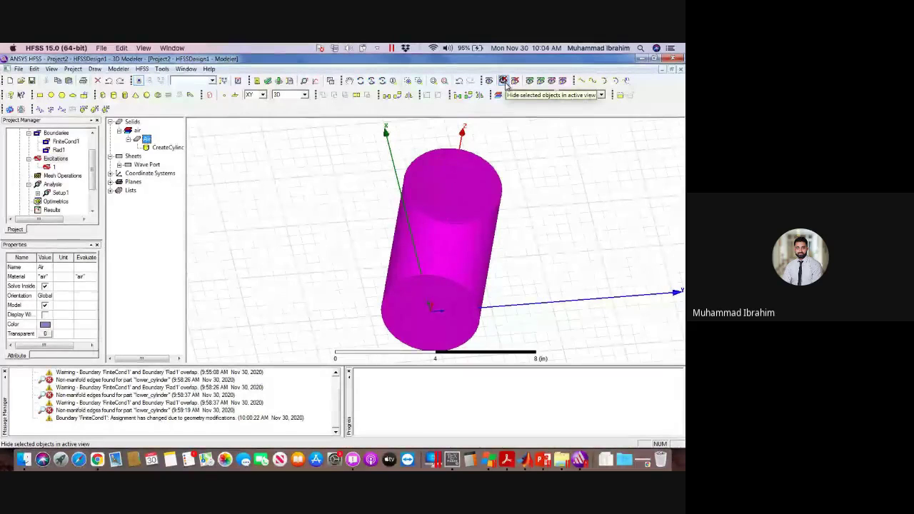
pyautogui.click(279, 211)
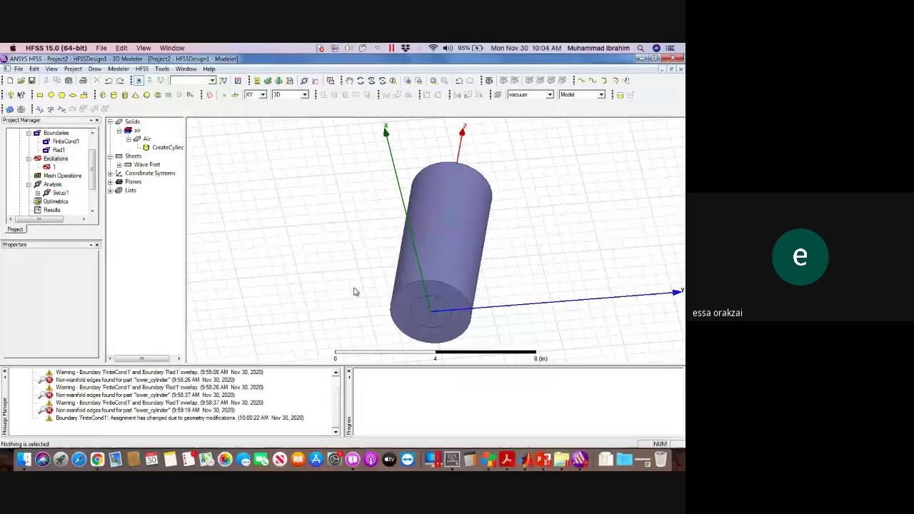
# - Uncover the ring-shaped bottom face of lower_cylinder and run the validation check on the design
pyautogui.click(401, 312)
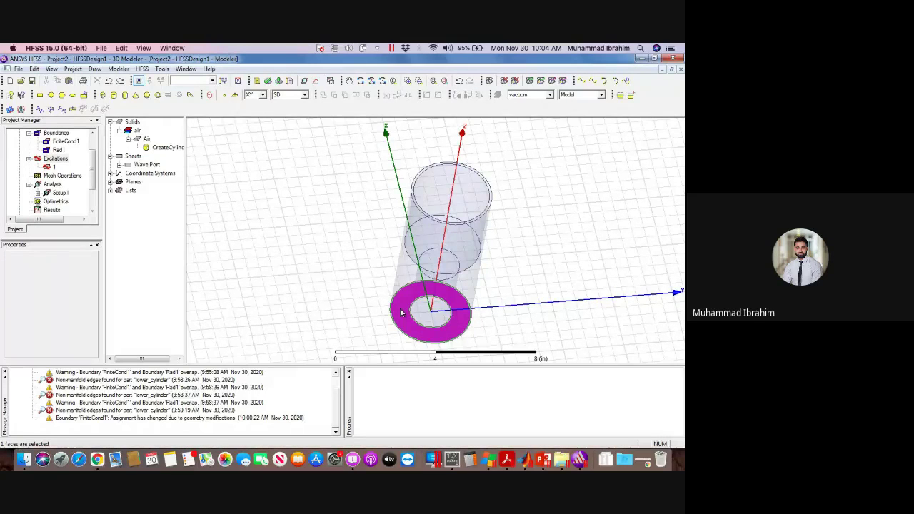
pyautogui.rightClick(401, 312)
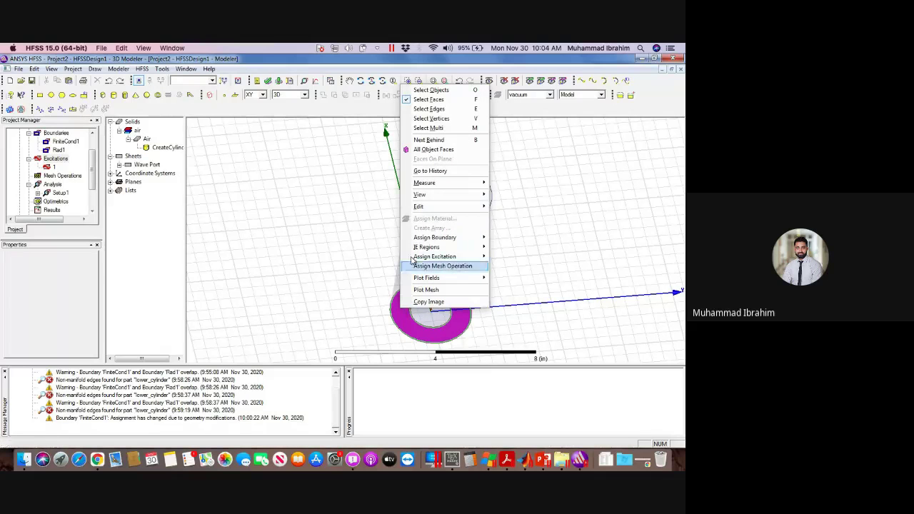
pyautogui.moveTo(429, 206)
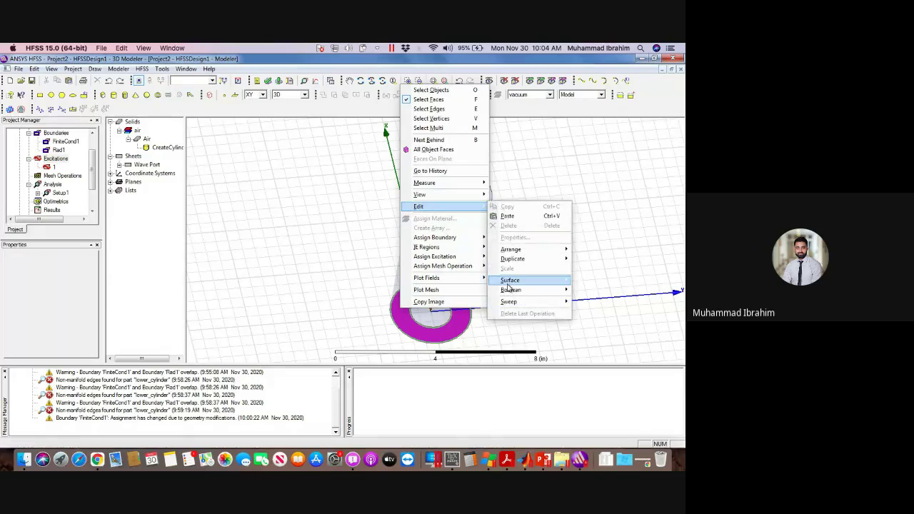
pyautogui.moveTo(509, 282)
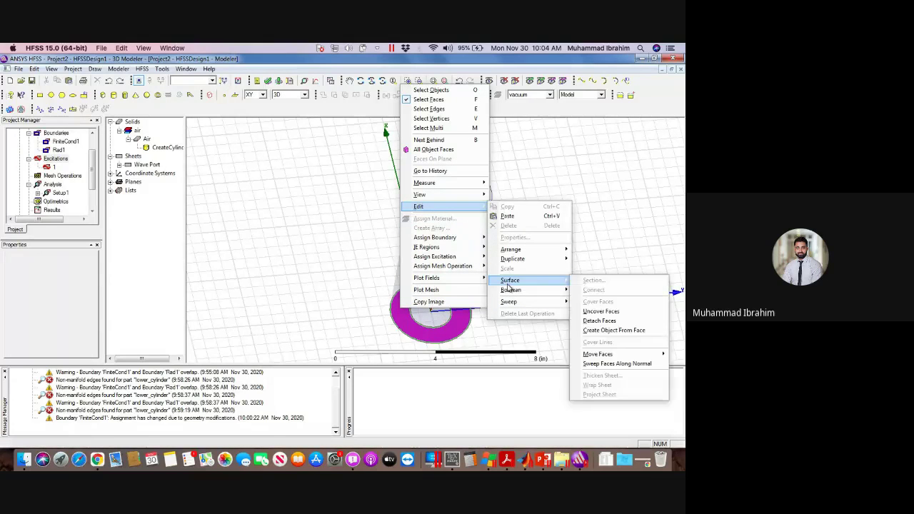
pyautogui.click(599, 311)
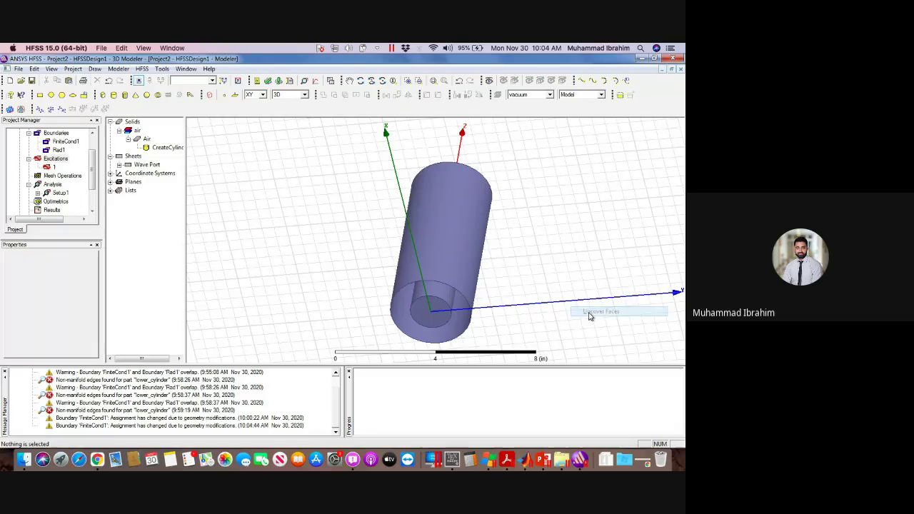
pyautogui.click(267, 80)
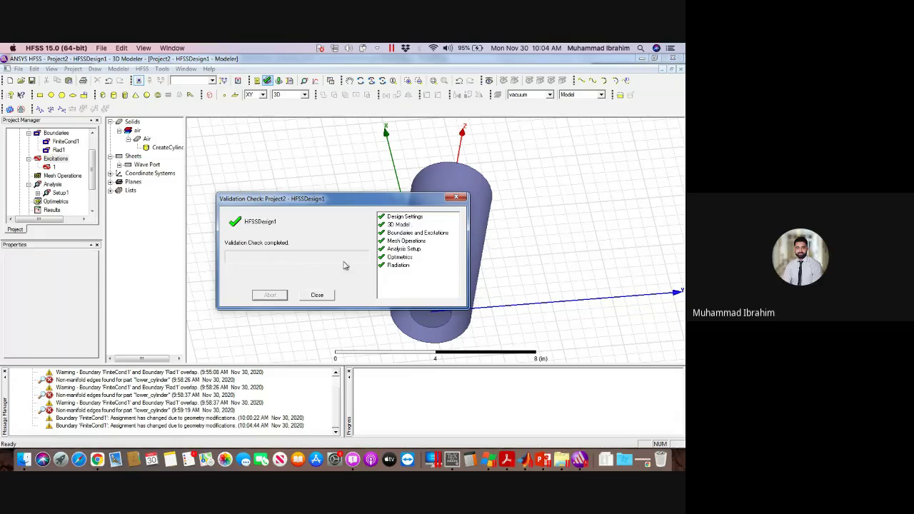
pyautogui.click(316, 294)
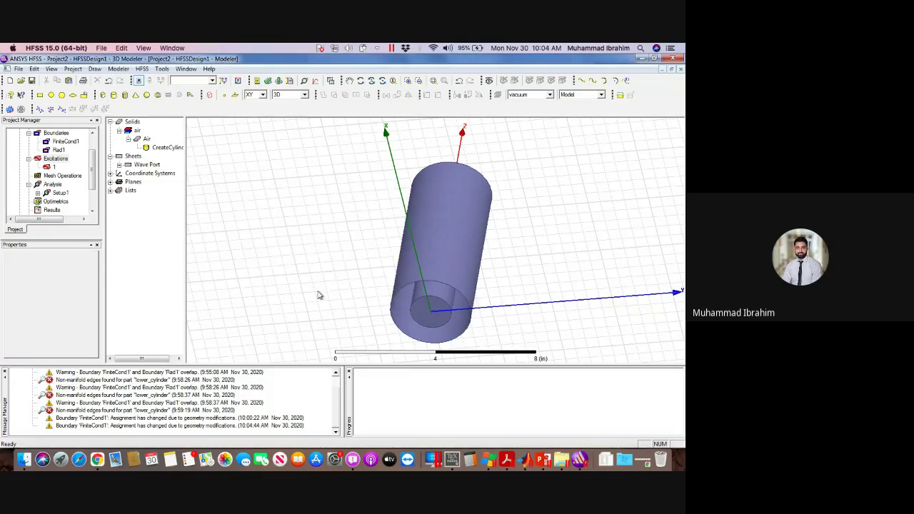
# - Clear all messages for HFSSDesign1 and repeat the validation check with an empty message list
pyautogui.rightClick(305, 396)
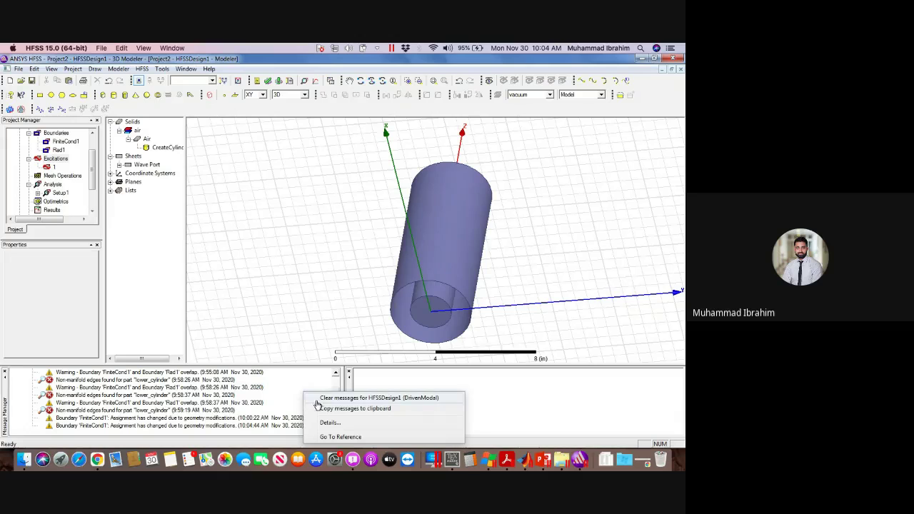
pyautogui.click(321, 398)
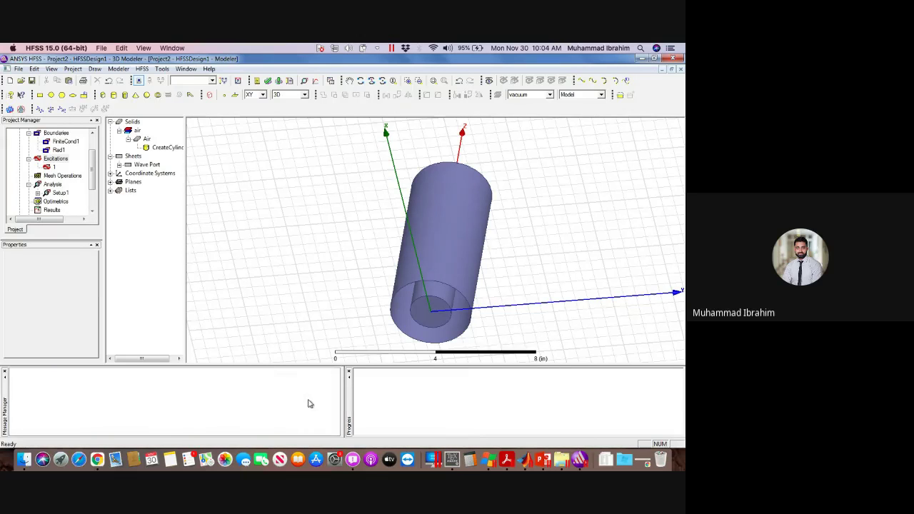
pyautogui.click(267, 80)
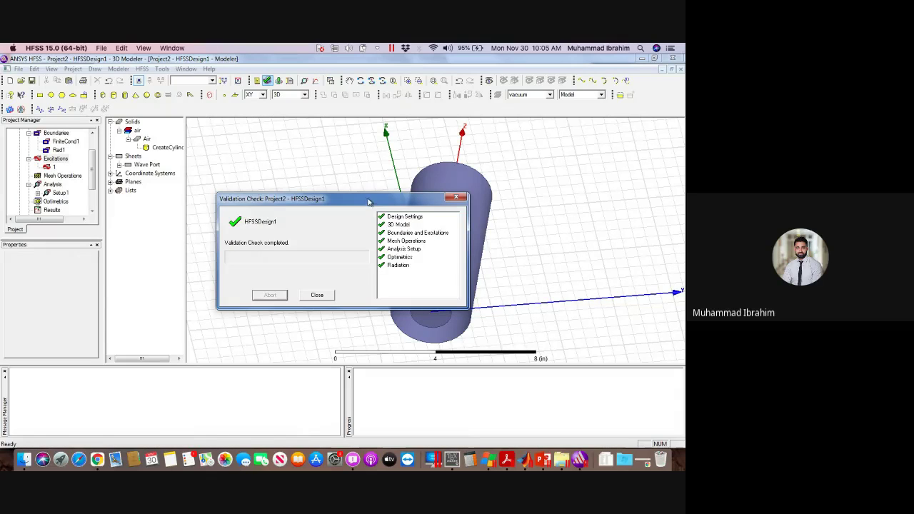
pyautogui.click(317, 295)
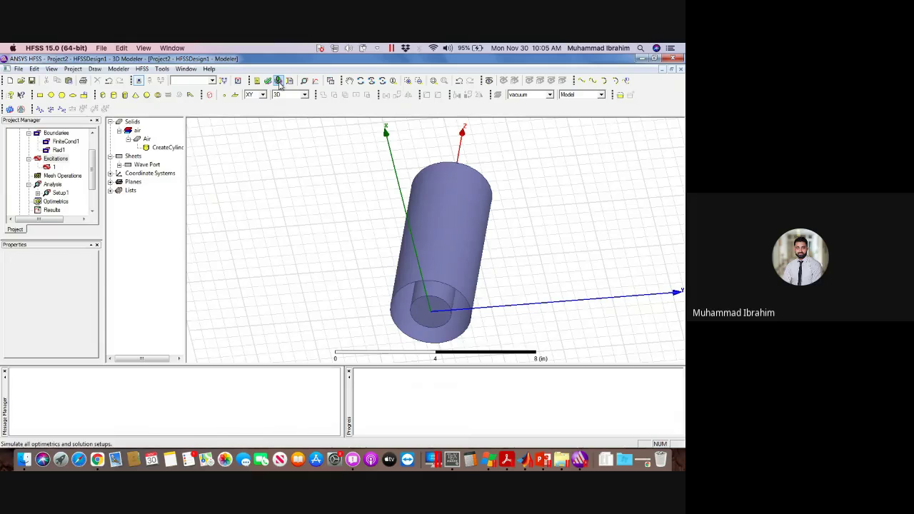
# - Start the analysis of all setups and set the save location to Documents/office_work/labs/Antenna Labs/antenna_lab05 on the Home on 'Mac' drive
pyautogui.click(279, 81)
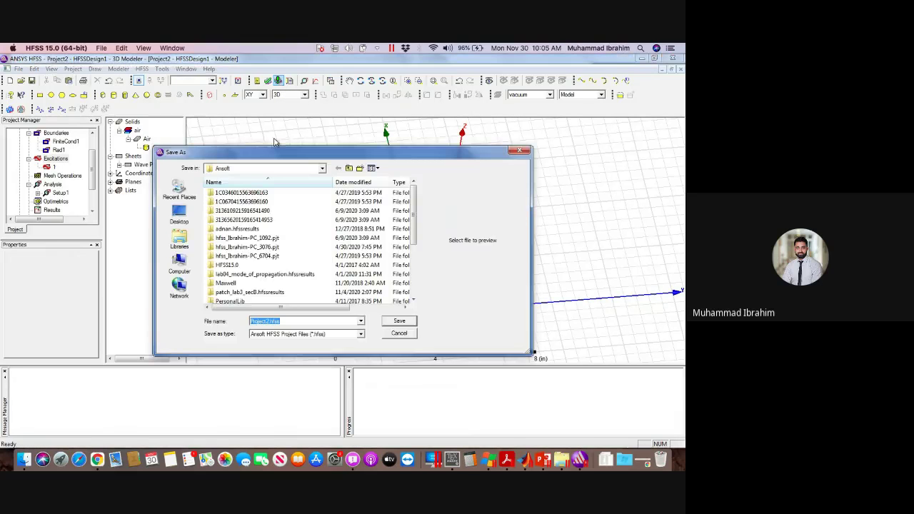
pyautogui.click(180, 264)
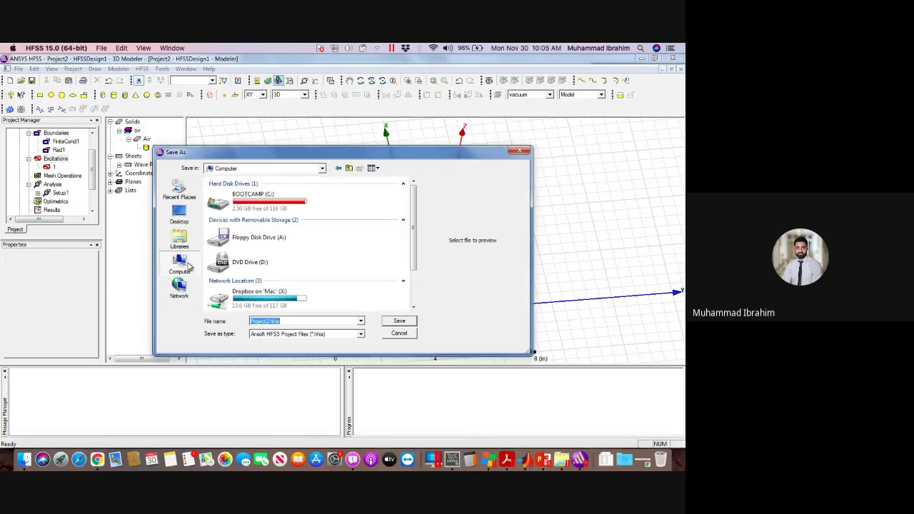
pyautogui.scroll(-2, 367, 288)
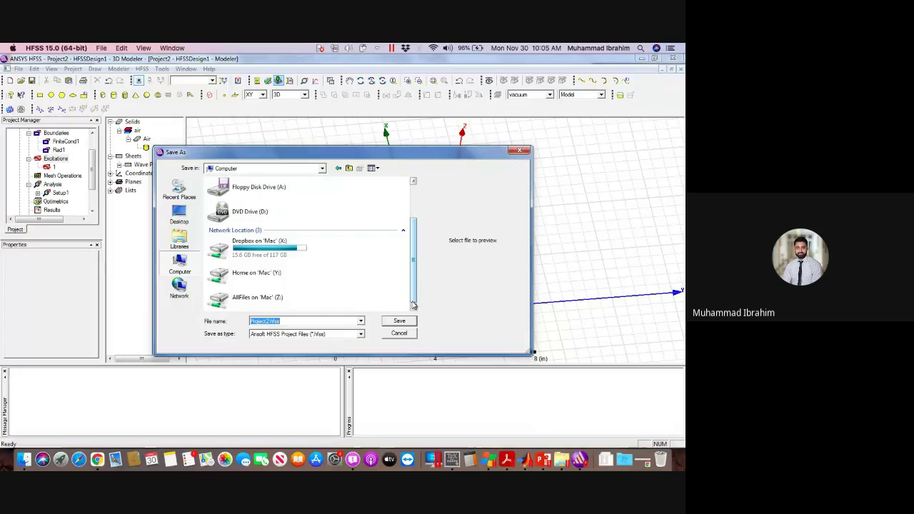
pyautogui.doubleClick(262, 273)
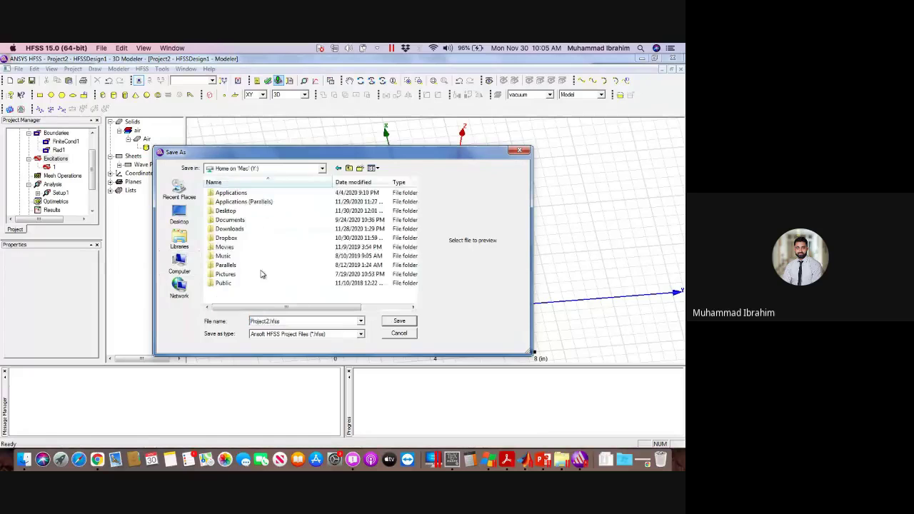
pyautogui.doubleClick(242, 222)
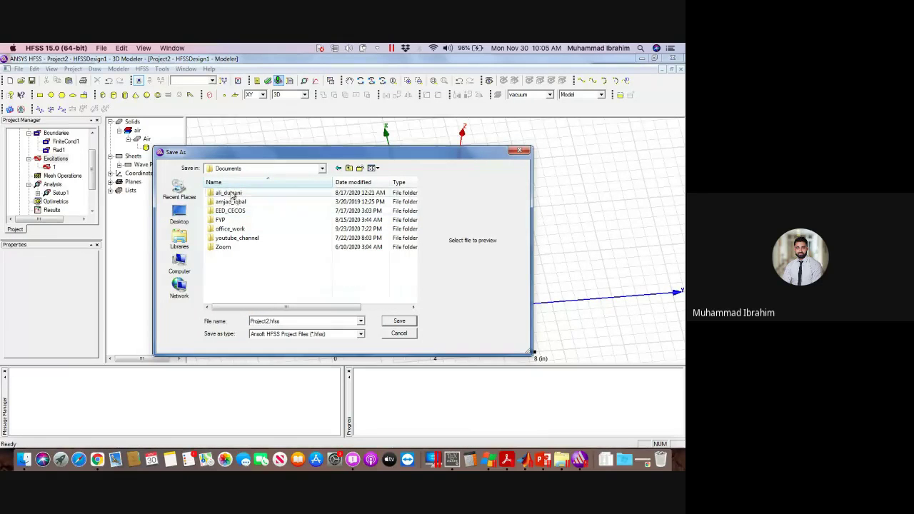
pyautogui.doubleClick(228, 229)
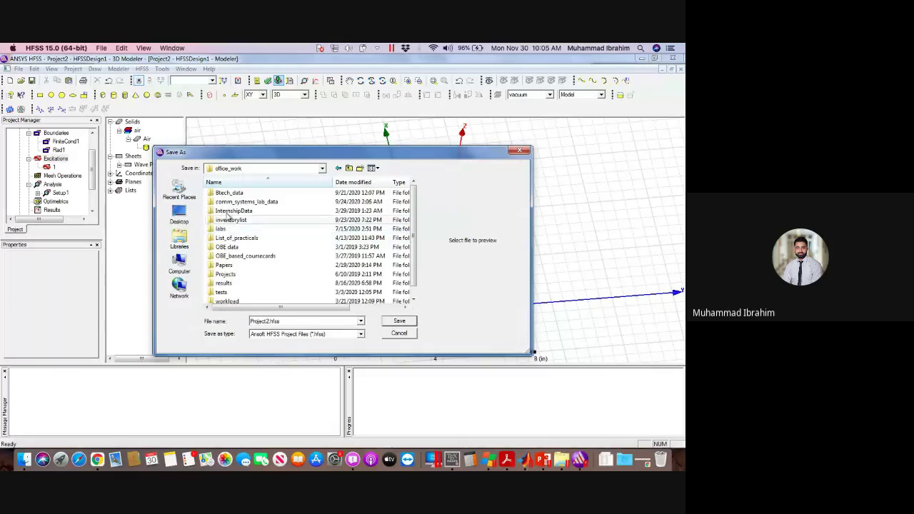
pyautogui.doubleClick(223, 229)
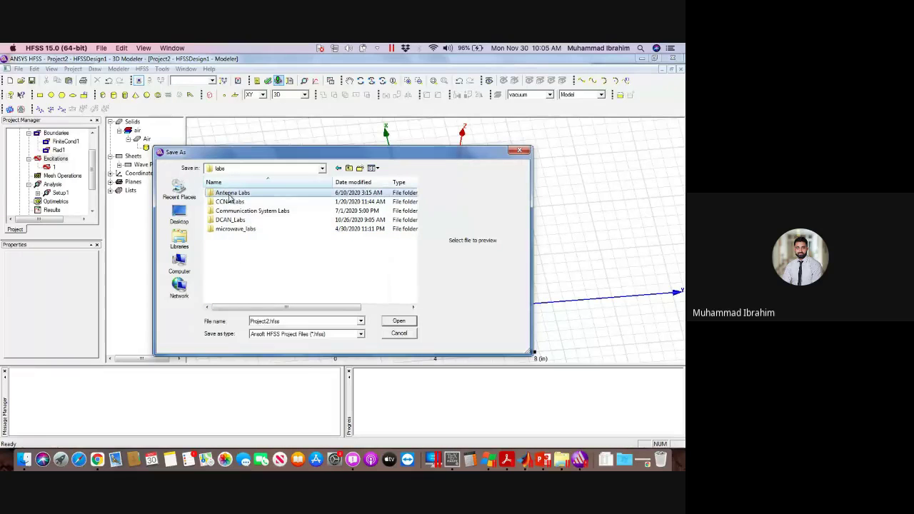
pyautogui.doubleClick(228, 193)
pyautogui.doubleClick(229, 229)
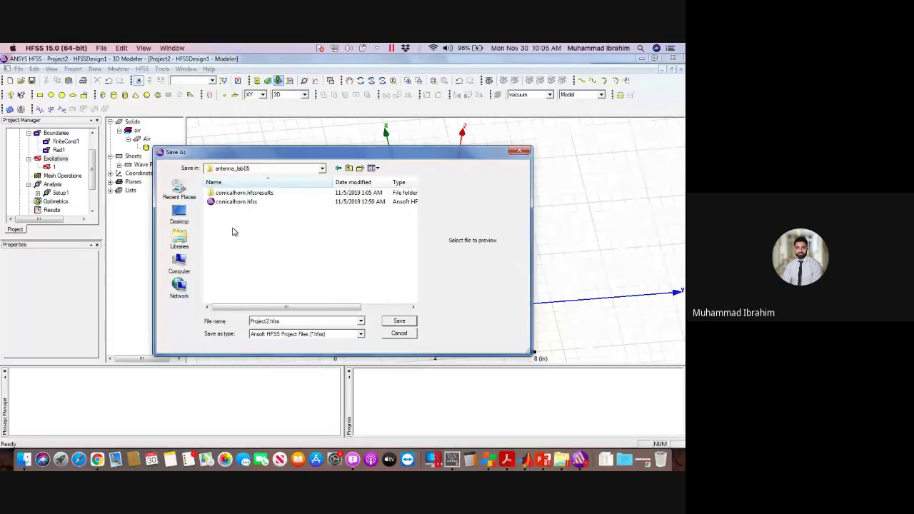
# - Create a folder named secB_EE2017 inside antenna_lab05 and save the project in it as Project2.hfss
pyautogui.hotkey('ctrl', 'shift', 'n')
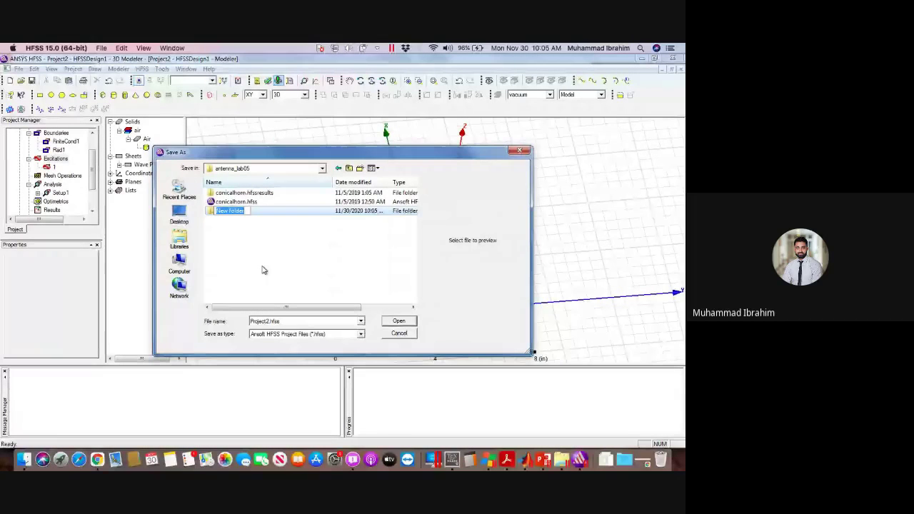
pyautogui.write('sec8')
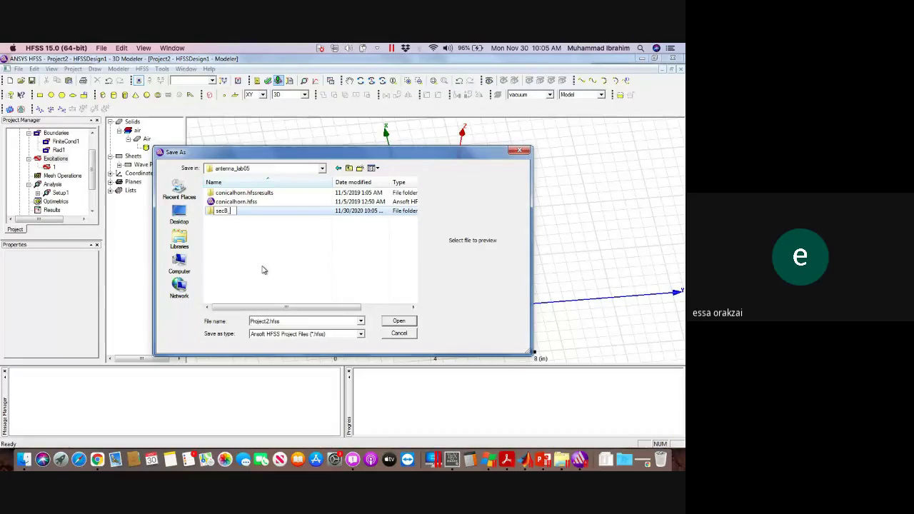
pyautogui.write('_EE')
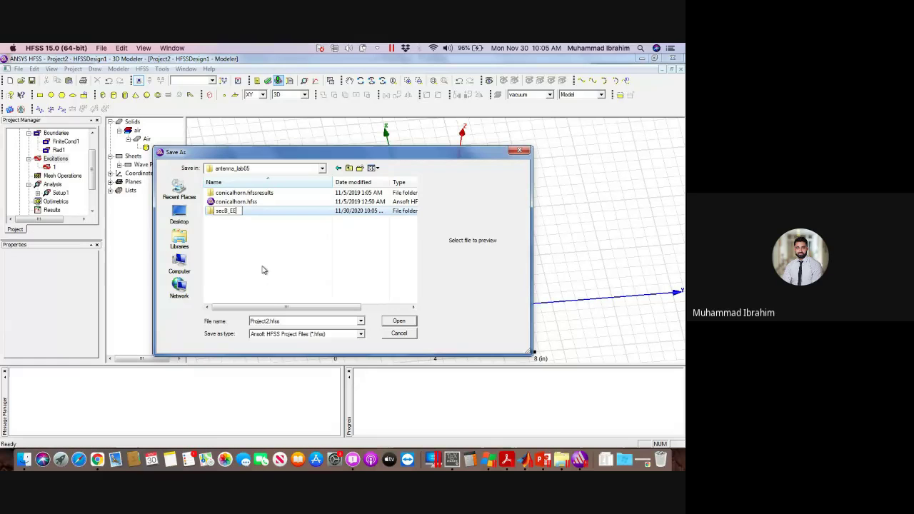
pyautogui.write('2017')
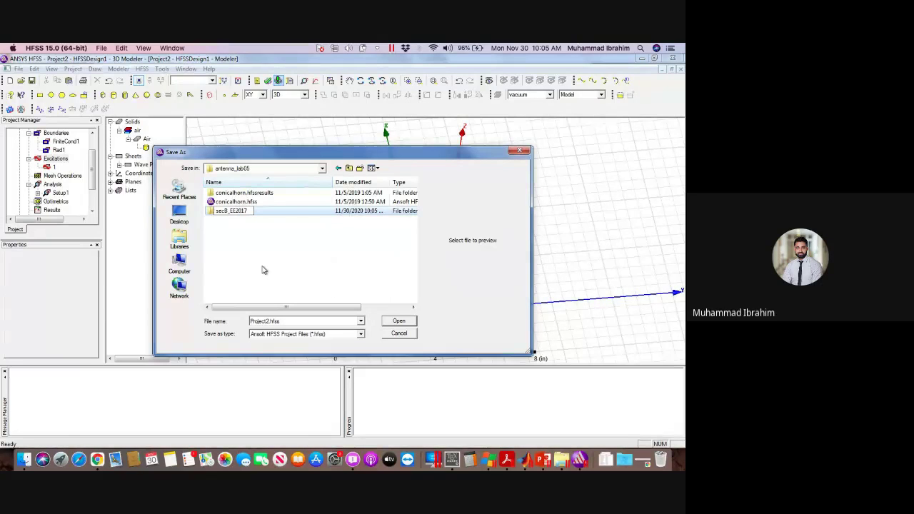
pyautogui.press('Return')
pyautogui.press('Return')
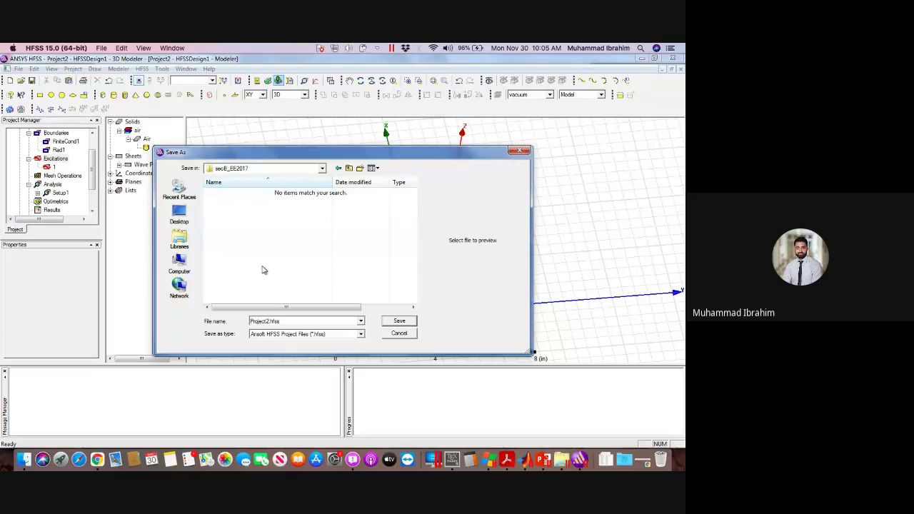
pyautogui.click(399, 322)
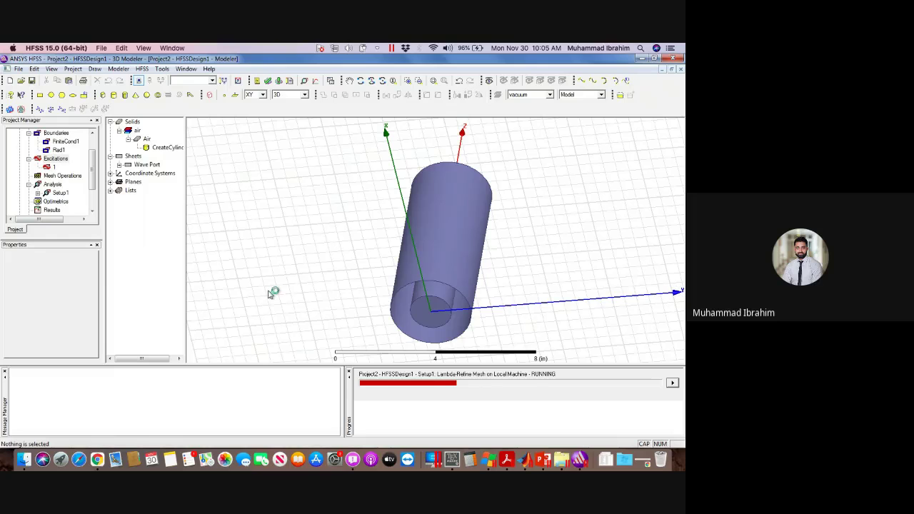
# - Show the hidden Air cylinder in the active view again and inspect the full model from the side
pyautogui.click(147, 139)
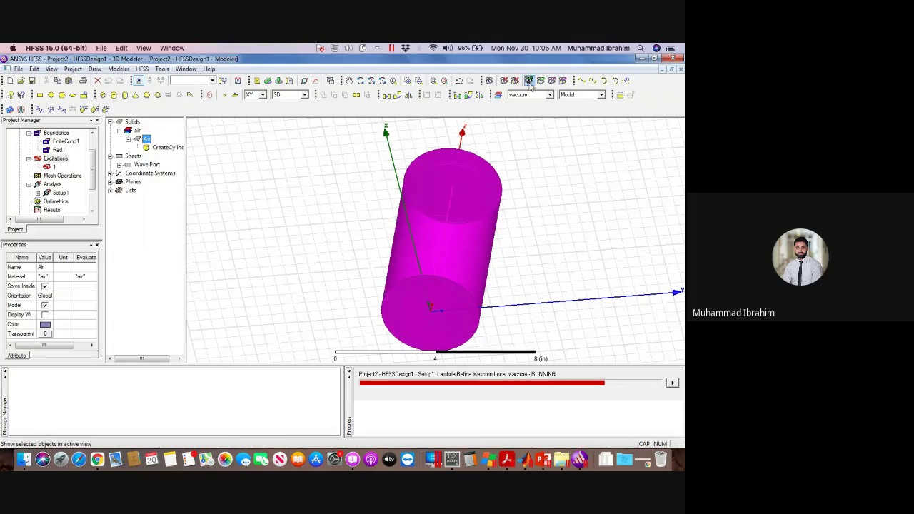
pyautogui.click(300, 221)
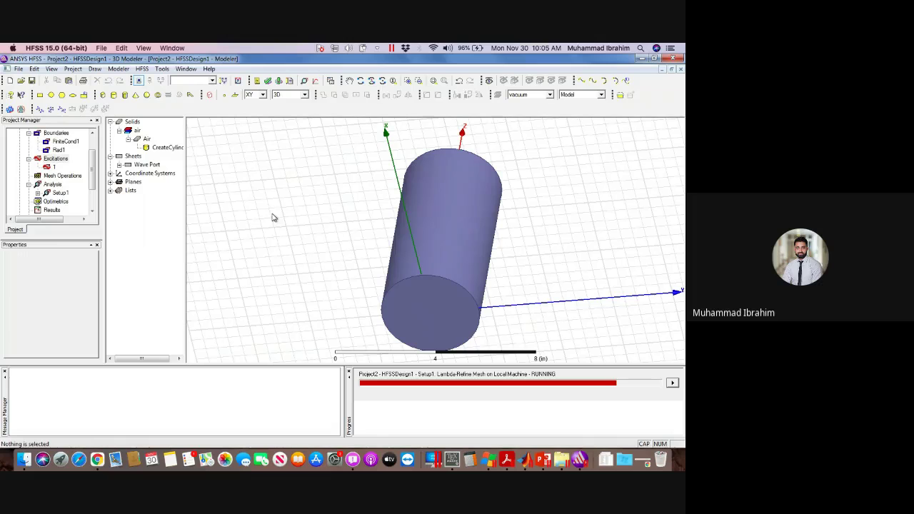
pyautogui.keyDown('alt'); pyautogui.moveTo(335, 185); pyautogui.dragTo(285, 242); pyautogui.keyUp('alt')
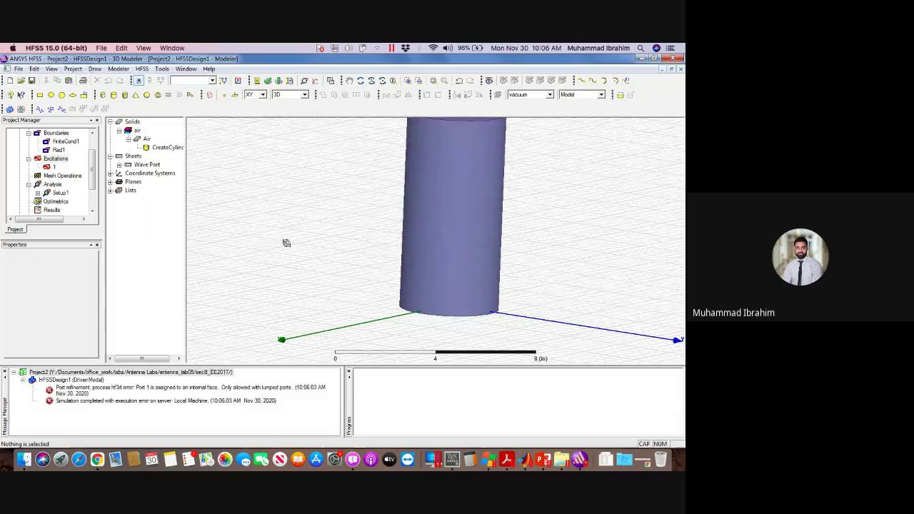
pyautogui.hotkey('ctrl', 'd')
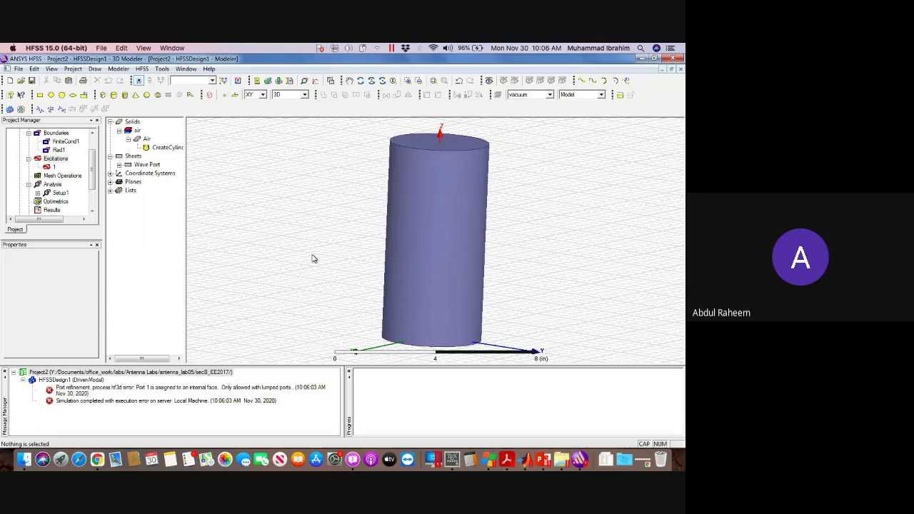
# - Set the Air cylinder's center position to 0, 0, 0 in and rerun the validation check on the design
pyautogui.doubleClick(163, 148)
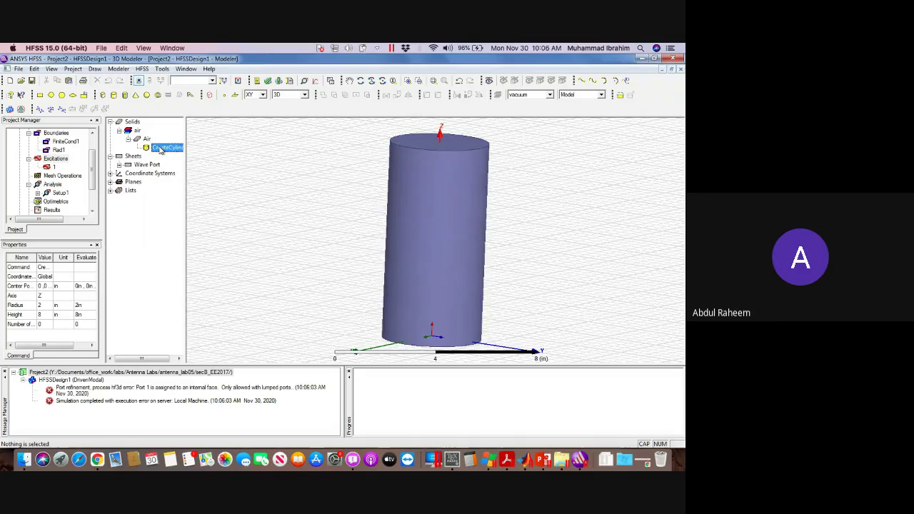
pyautogui.click(259, 224)
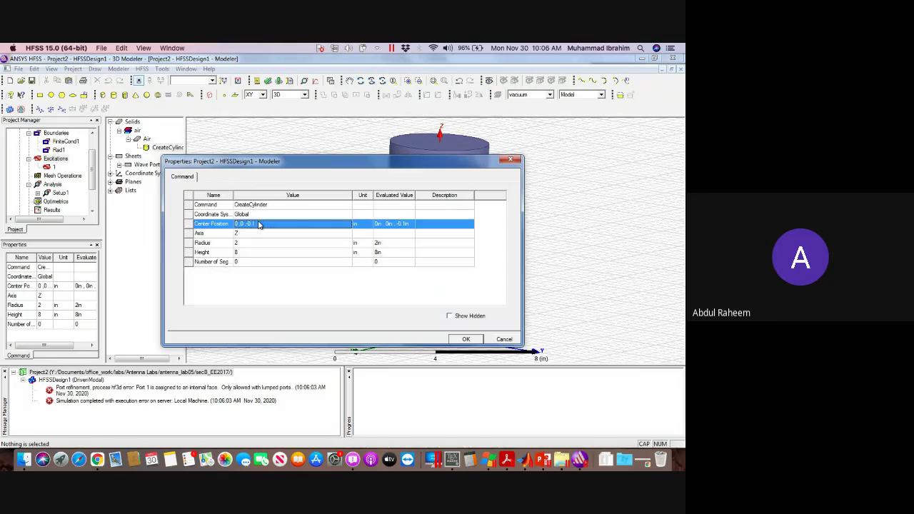
pyautogui.click(259, 226)
pyautogui.click(259, 225)
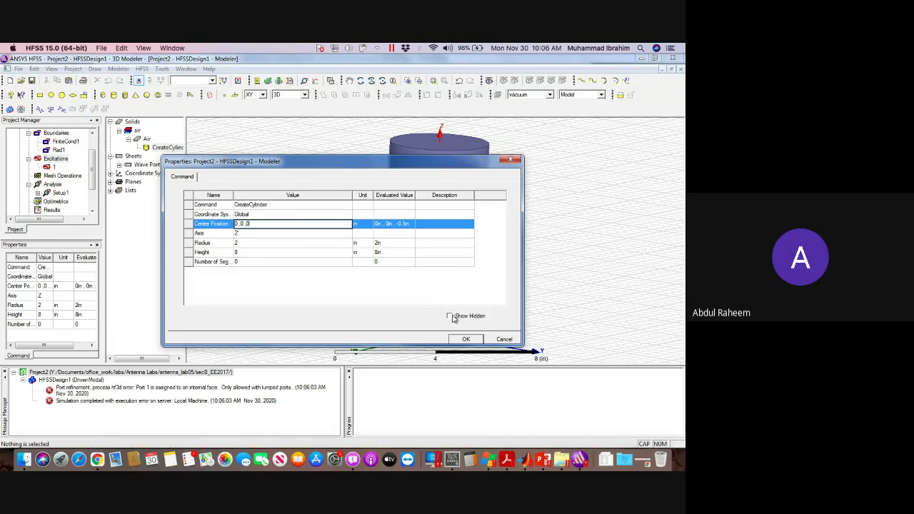
pyautogui.click(465, 339)
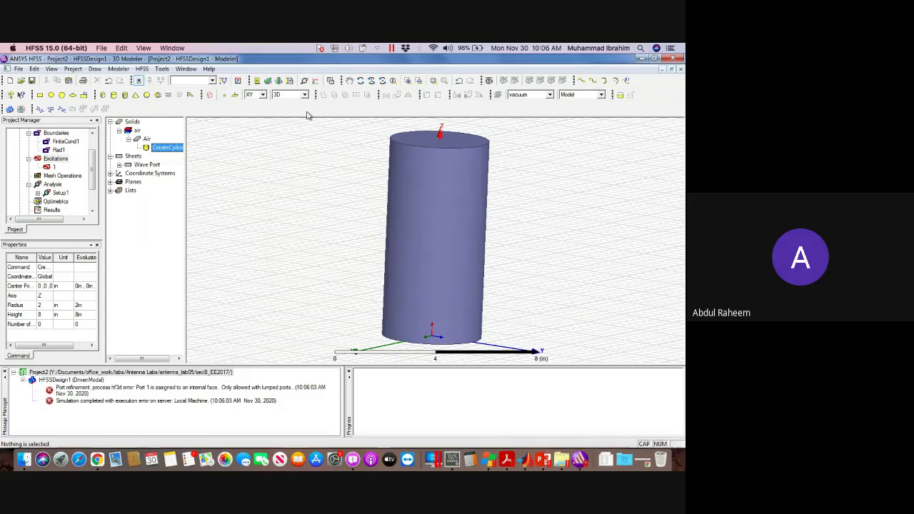
pyautogui.click(267, 81)
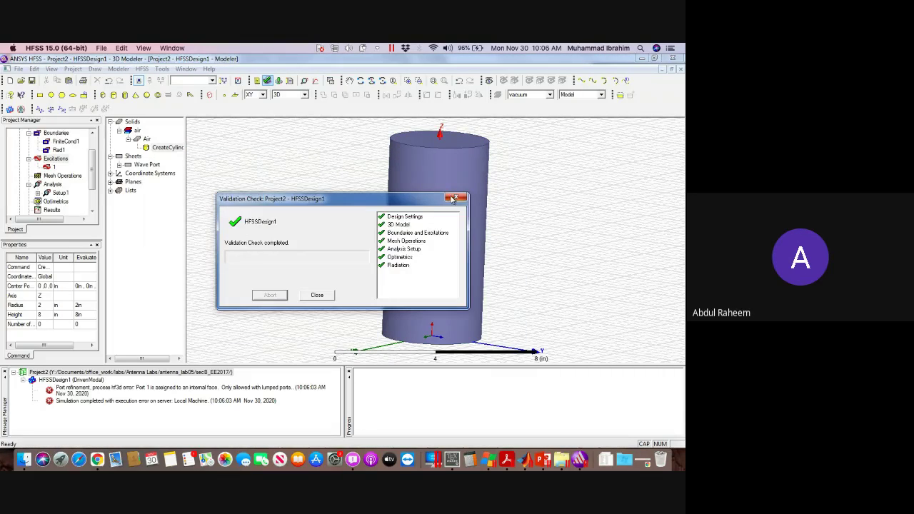
pyautogui.click(454, 199)
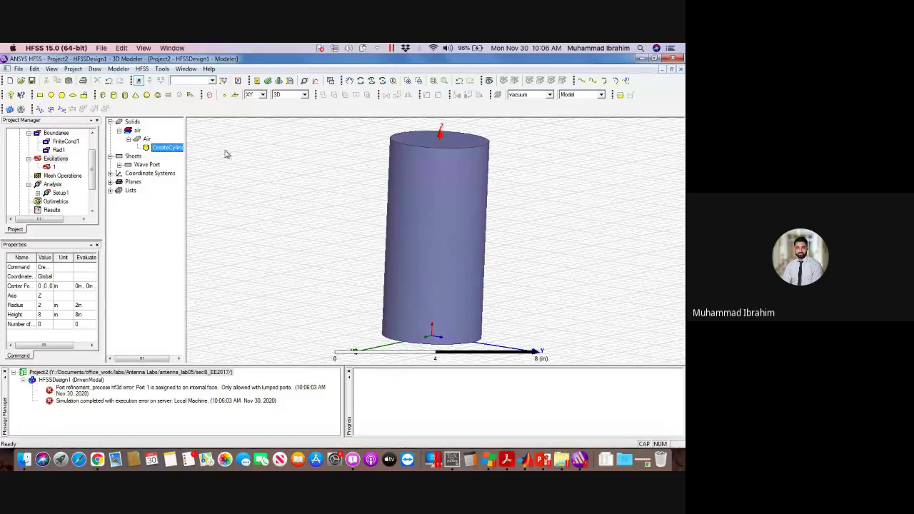
# - Review the Air cylinder's center position, radius and height properties and rerun the validation check on the design
pyautogui.doubleClick(166, 148)
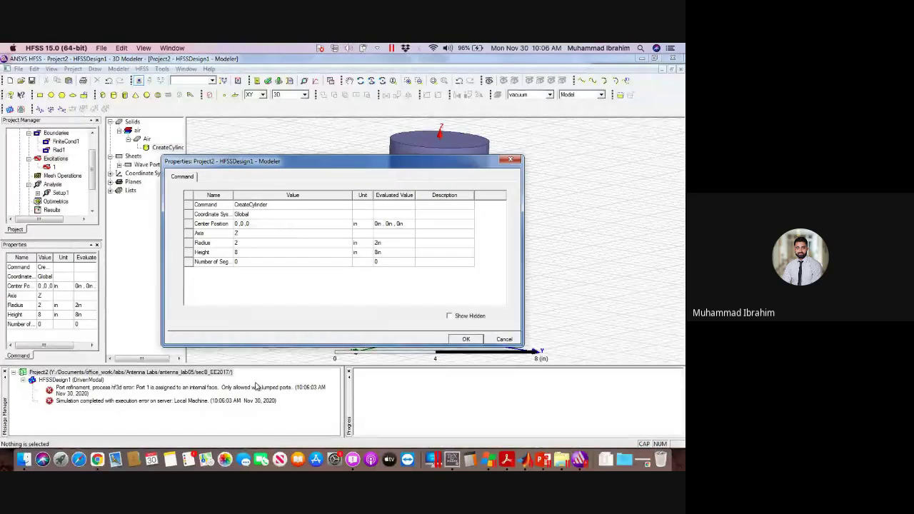
pyautogui.click(515, 161)
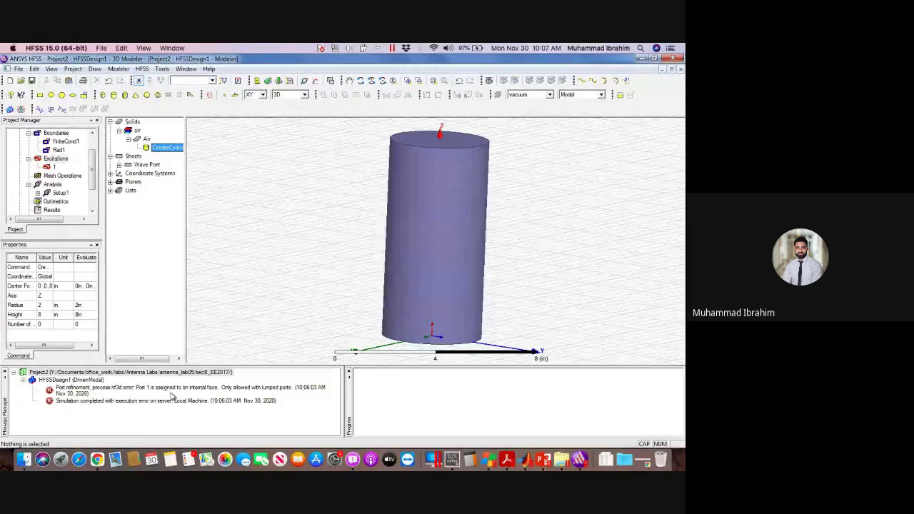
pyautogui.doubleClick(172, 148)
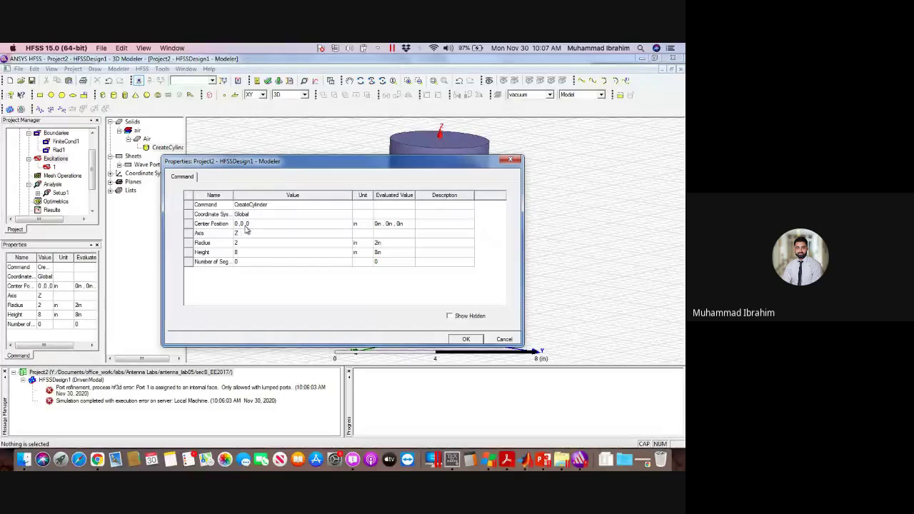
pyautogui.click(465, 339)
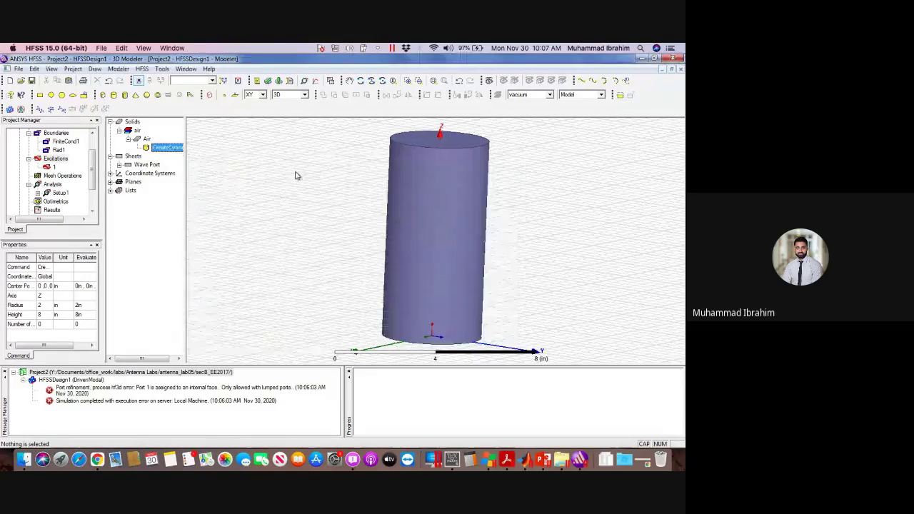
pyautogui.click(267, 80)
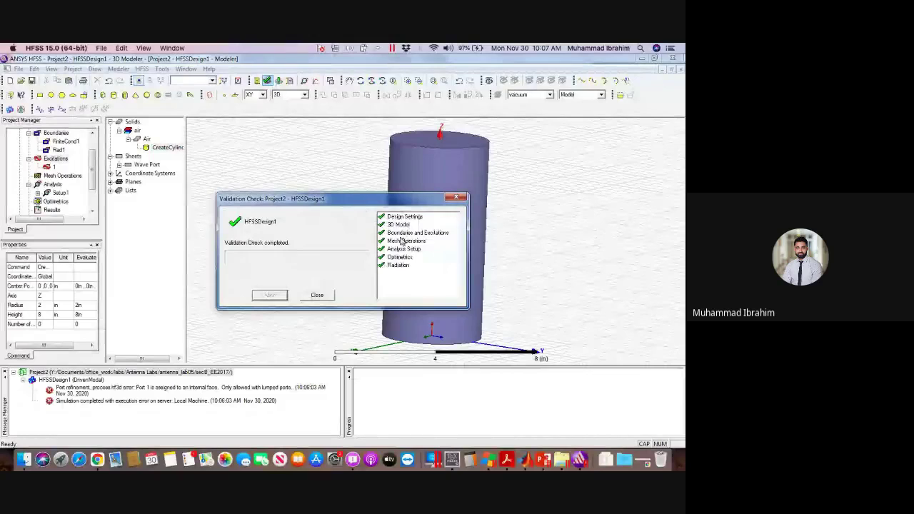
pyautogui.click(317, 295)
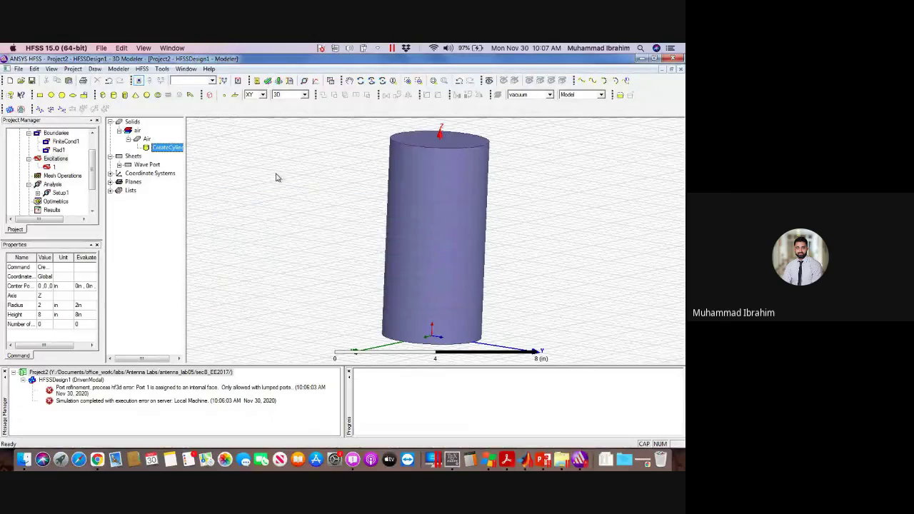
# - Start the analysis of all setups again and clear the old error messages from the message list
pyautogui.click(280, 80)
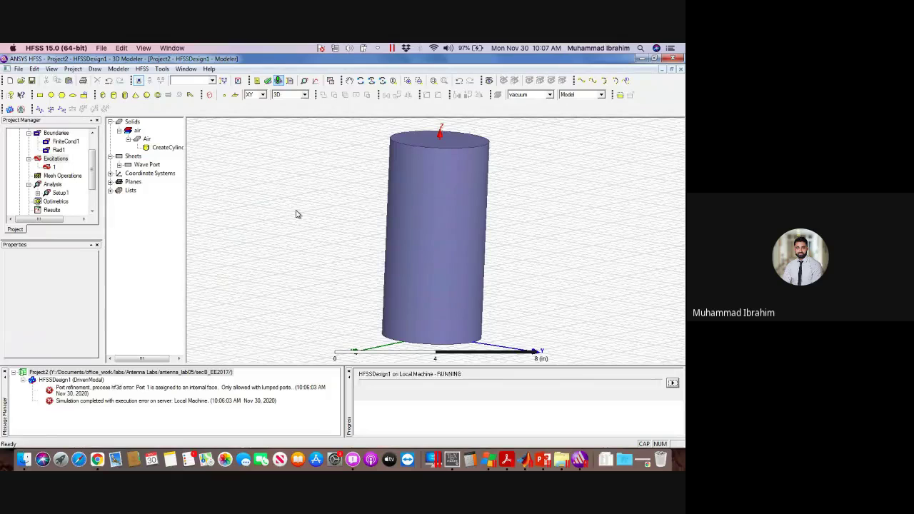
pyautogui.rightClick(310, 401)
pyautogui.click(320, 349)
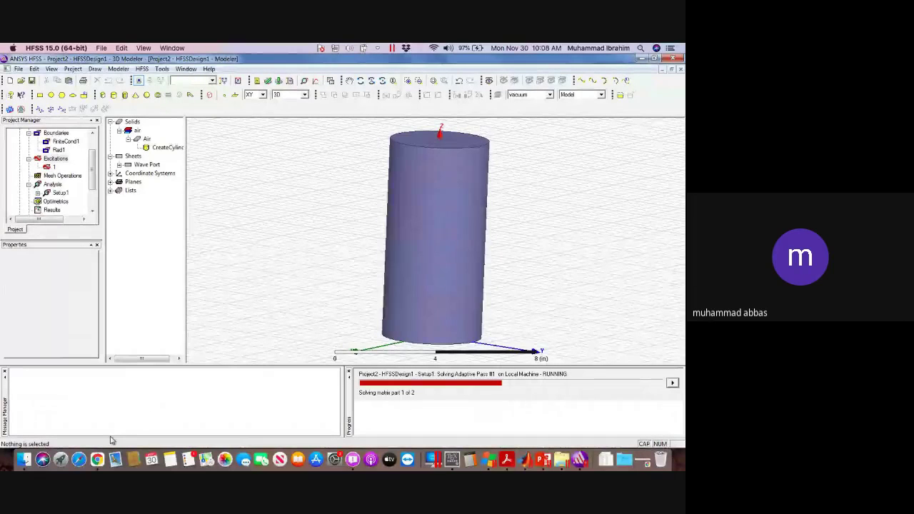
# - Switch to the Google Meet call in Chrome, look through the participant list, and return to HFSS
pyautogui.click(98, 459)
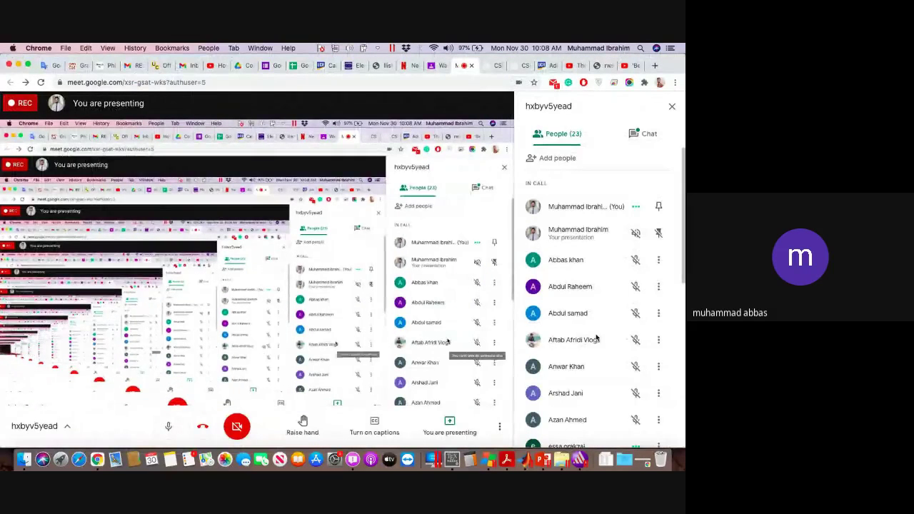
pyautogui.scroll(-5, 596, 337)
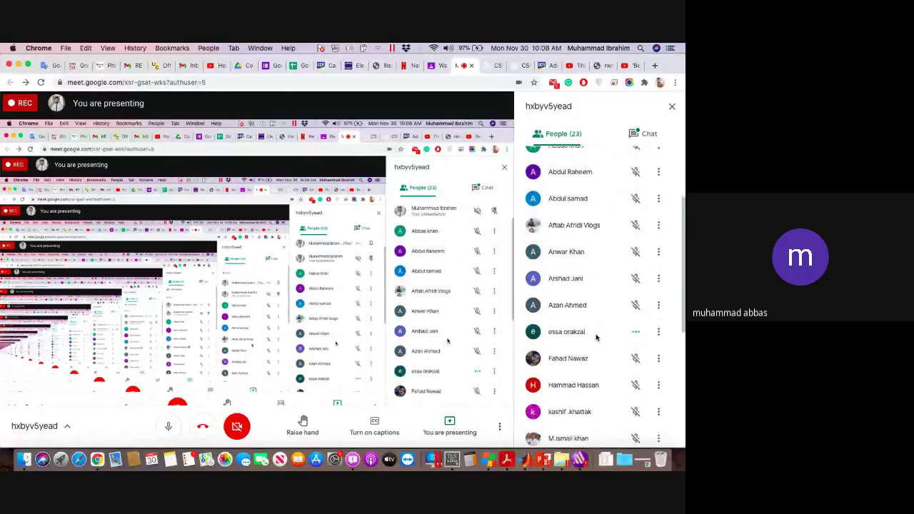
pyautogui.scroll(-4, 596, 338)
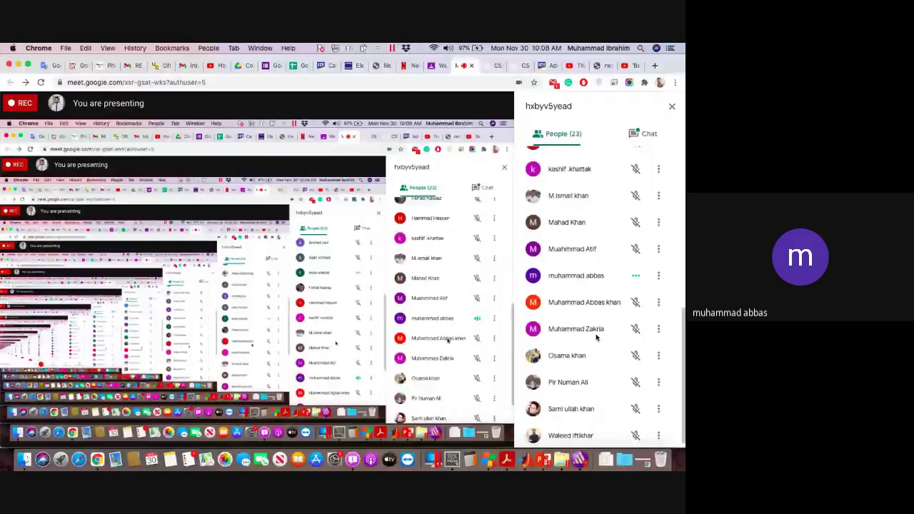
pyautogui.scroll(10, 596, 337)
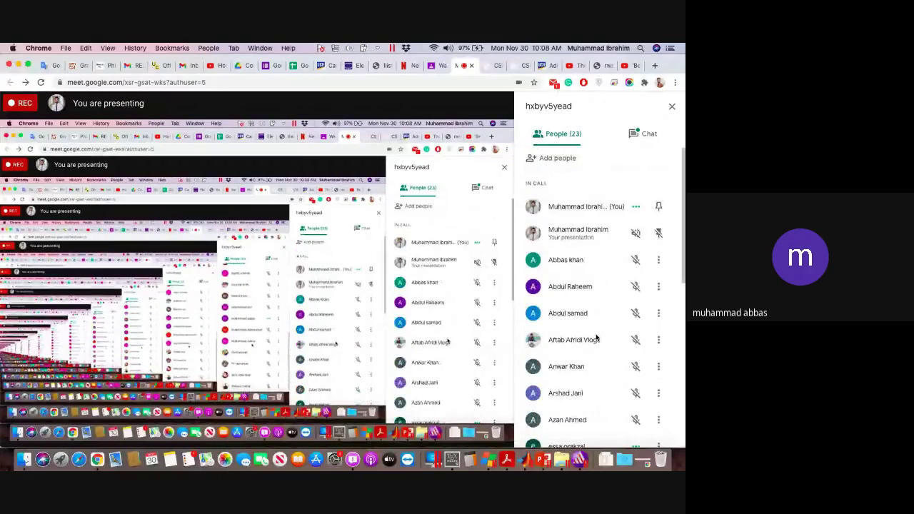
pyautogui.click(582, 462)
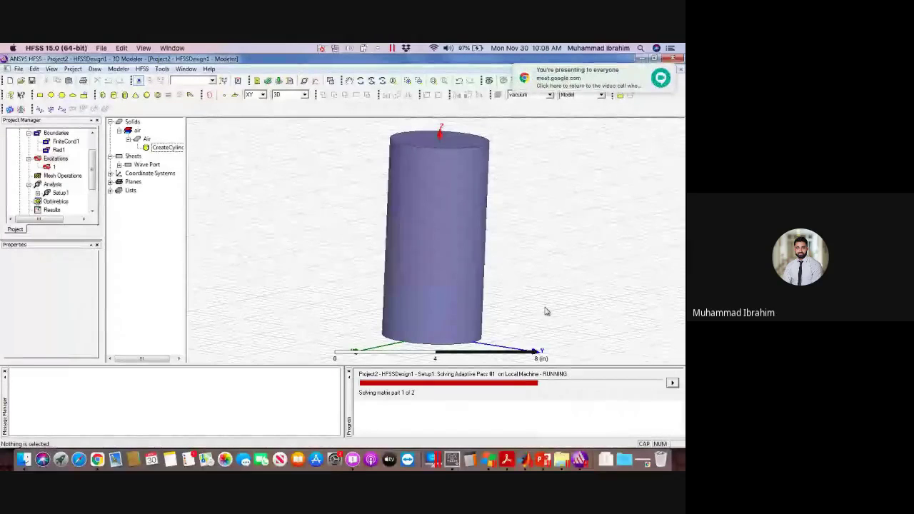
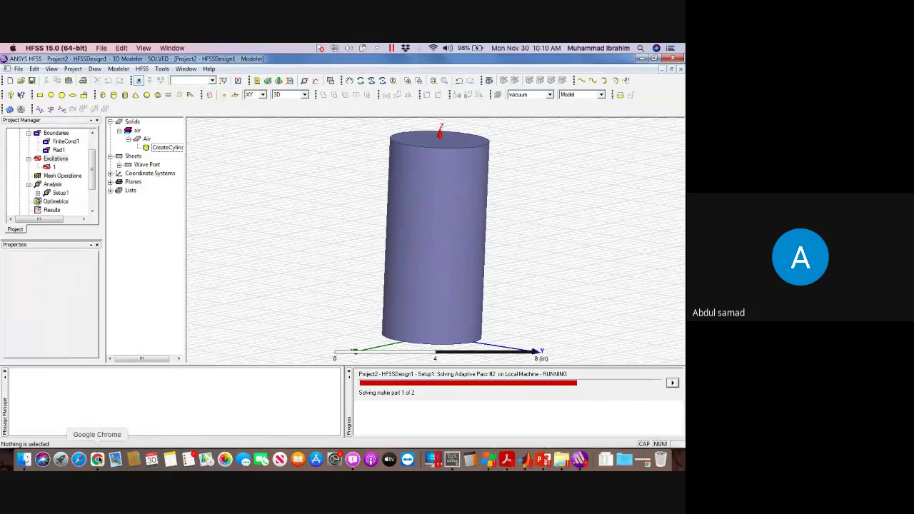
# - Switch to the Google Meet call in Chrome and go through the entire participant list from beginning to end
pyautogui.click(97, 459)
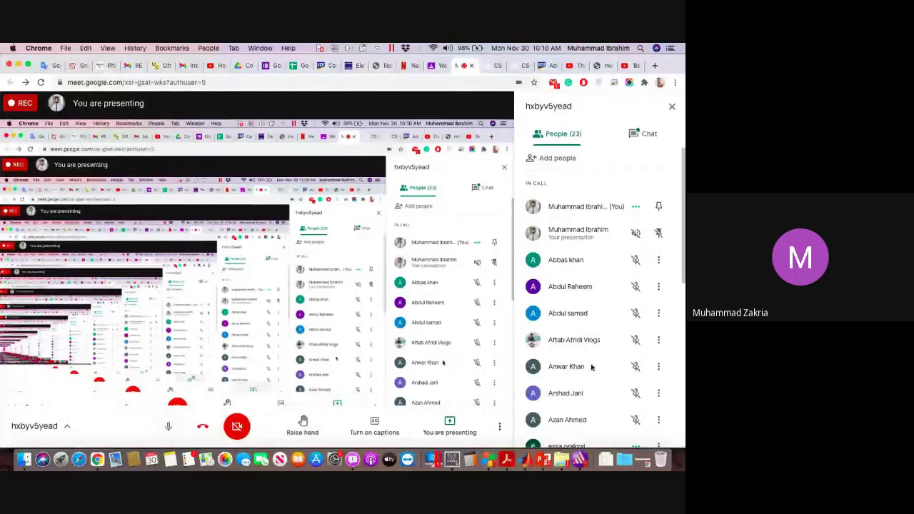
pyautogui.scroll(-10, 596, 381)
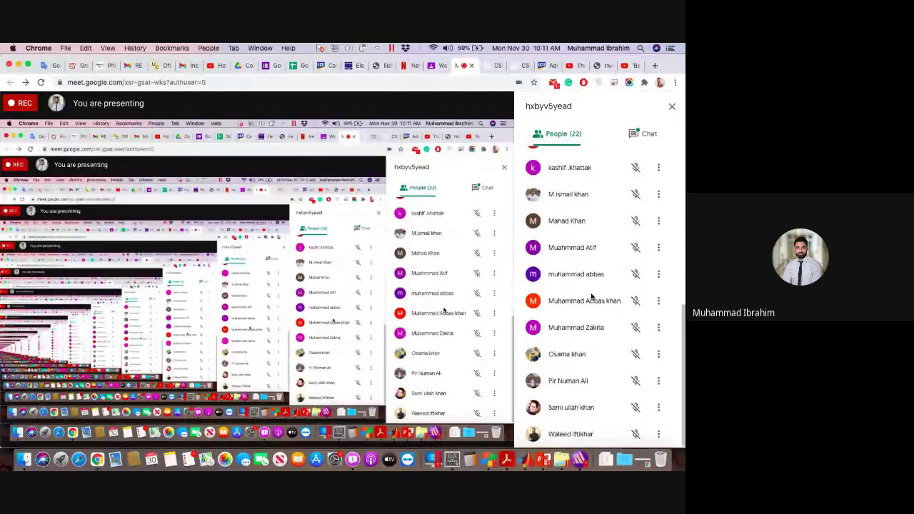
pyautogui.scroll(5, 591, 297)
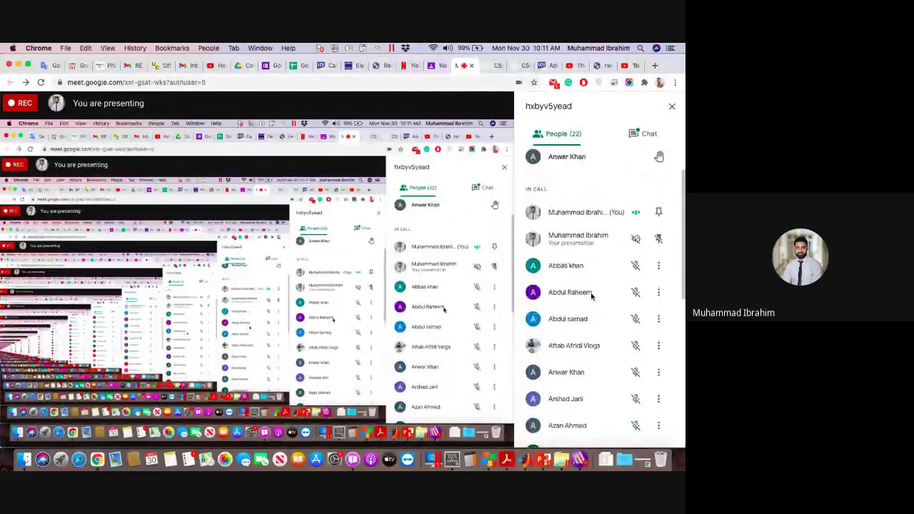
pyautogui.scroll(-5, 591, 297)
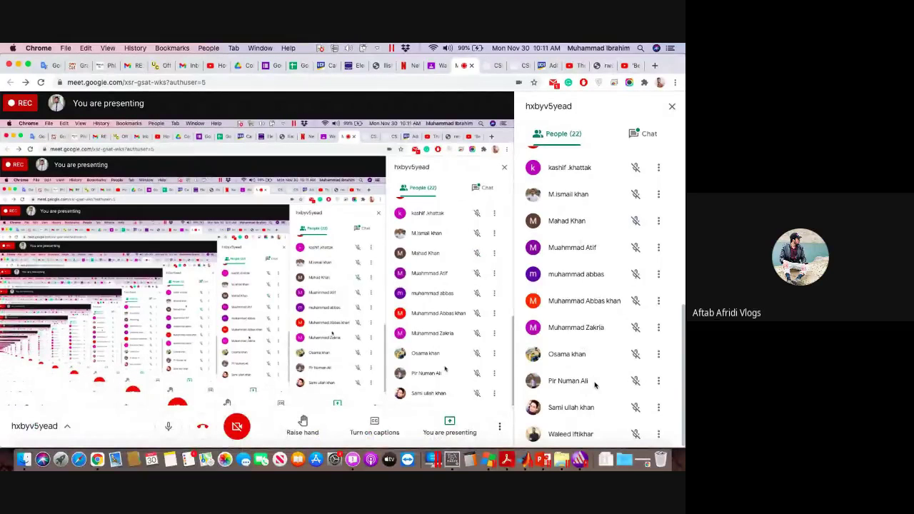
pyautogui.scroll(5, 595, 386)
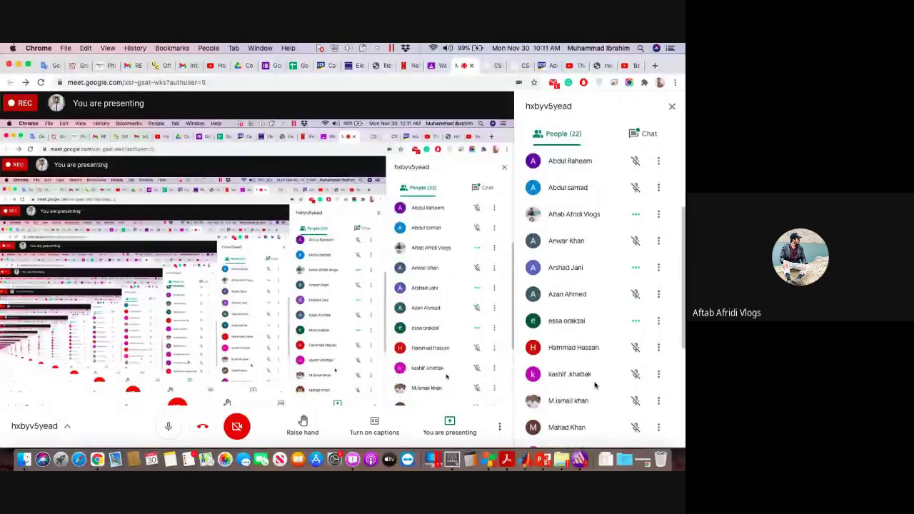
pyautogui.scroll(1, 589, 299)
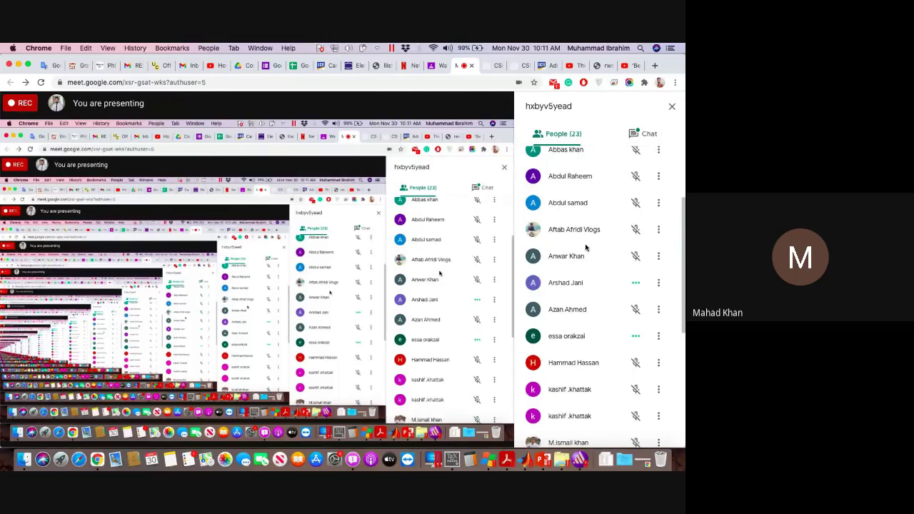
pyautogui.scroll(-5, 586, 247)
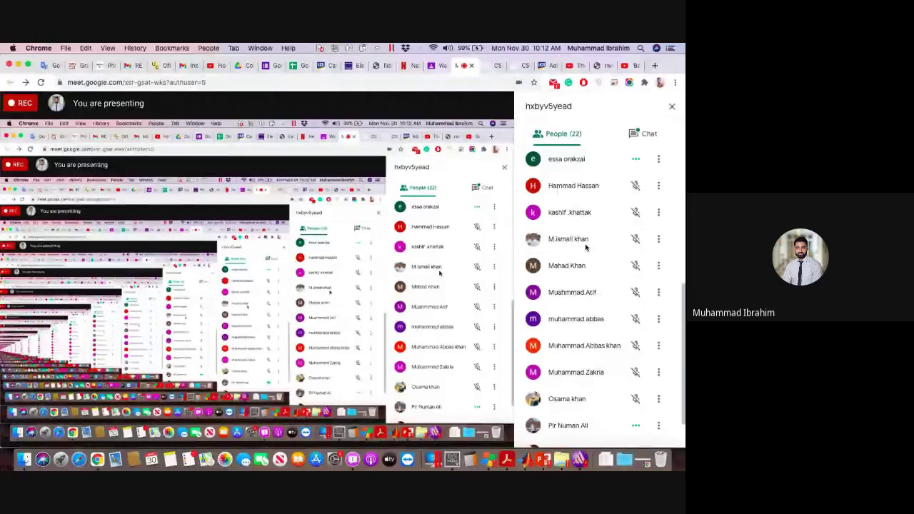
pyautogui.scroll(5, 585, 248)
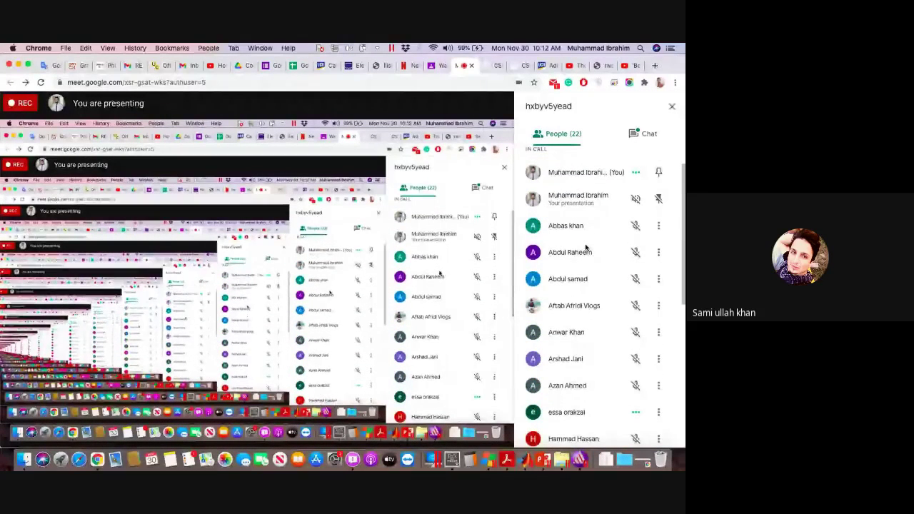
pyautogui.scroll(-3, 585, 248)
pyautogui.scroll(-5, 585, 246)
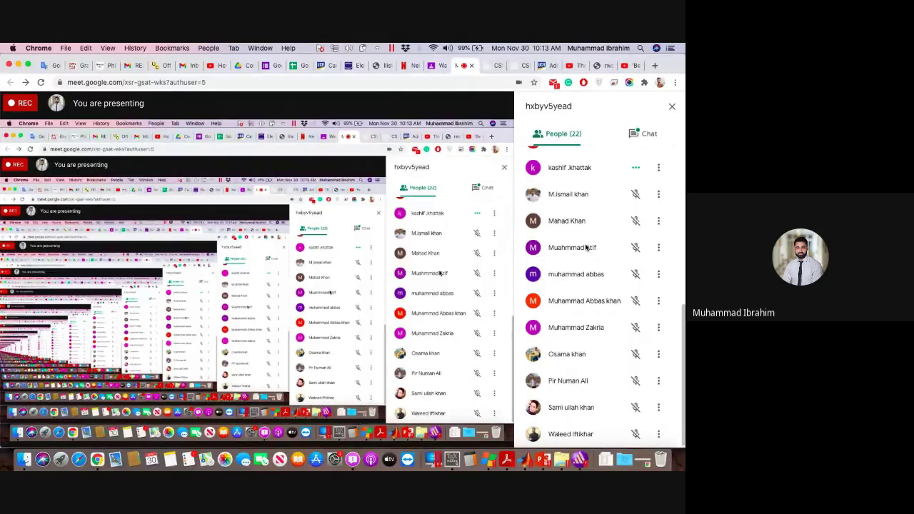
pyautogui.scroll(5, 585, 247)
pyautogui.scroll(3, 589, 265)
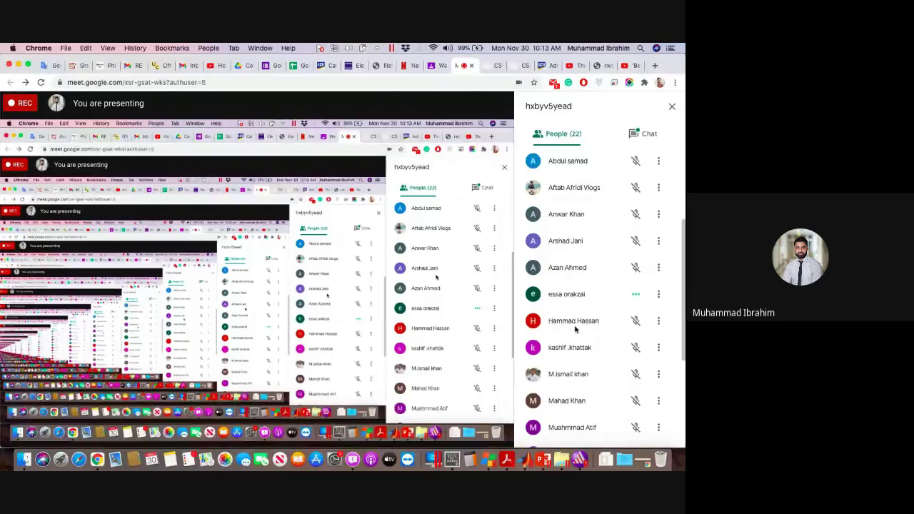
# - Return to HFSS to check the fast sweep's progress and consult the ANALYZE slide in the PowerPoint slide show
pyautogui.click(579, 460)
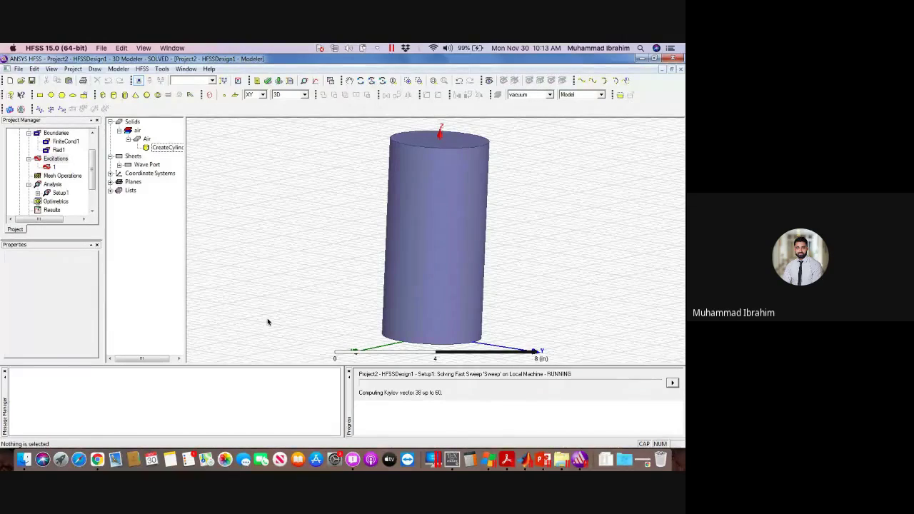
pyautogui.hotkey('alt', 'Tab')
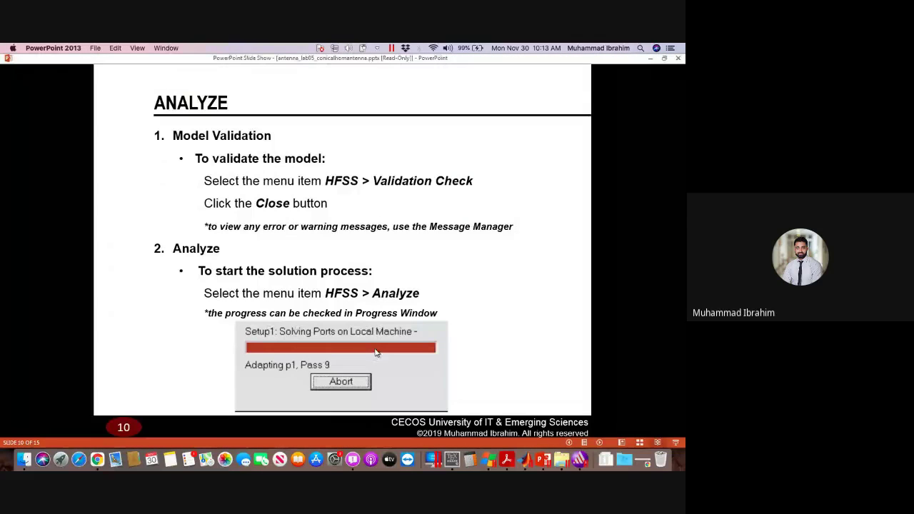
pyautogui.hotkey('alt', 'Tab')
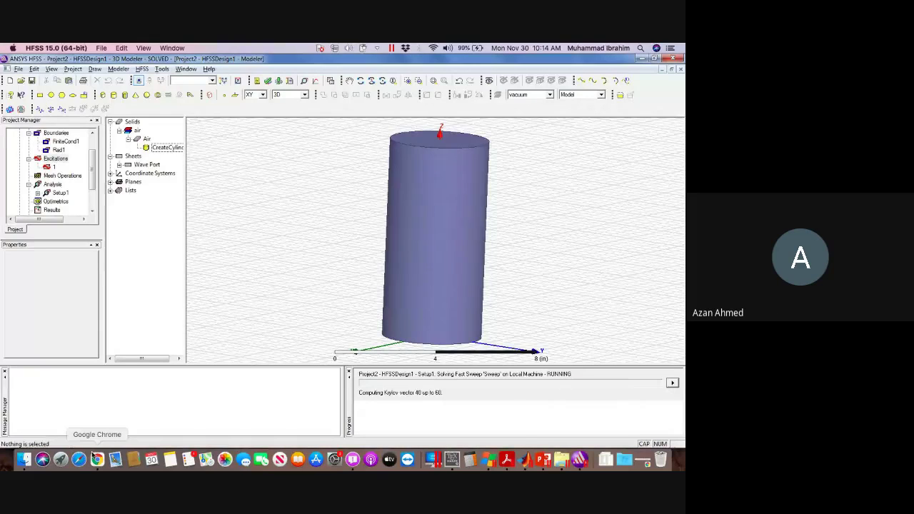
# - Read the latest chat messages in the Google Meet call in Chrome, and return to HFSS to check the analysis progress
pyautogui.click(97, 459)
pyautogui.click(642, 134)
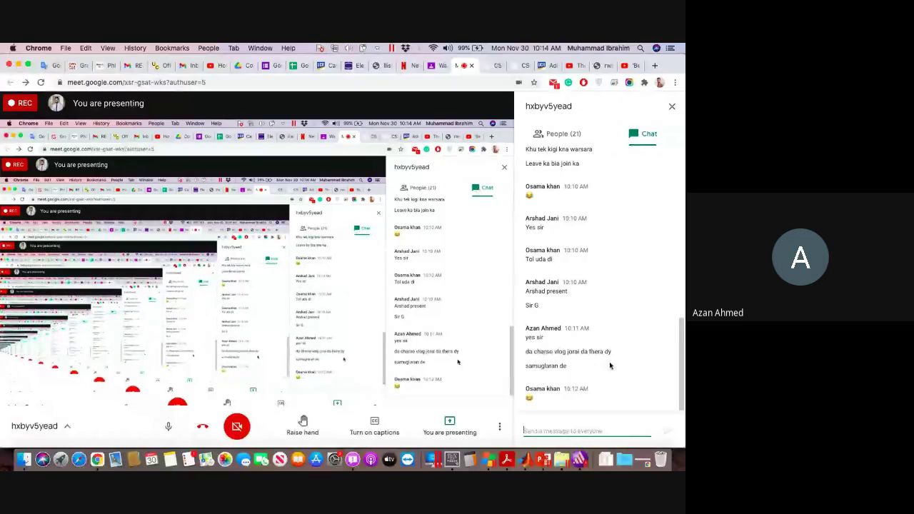
pyautogui.click(582, 463)
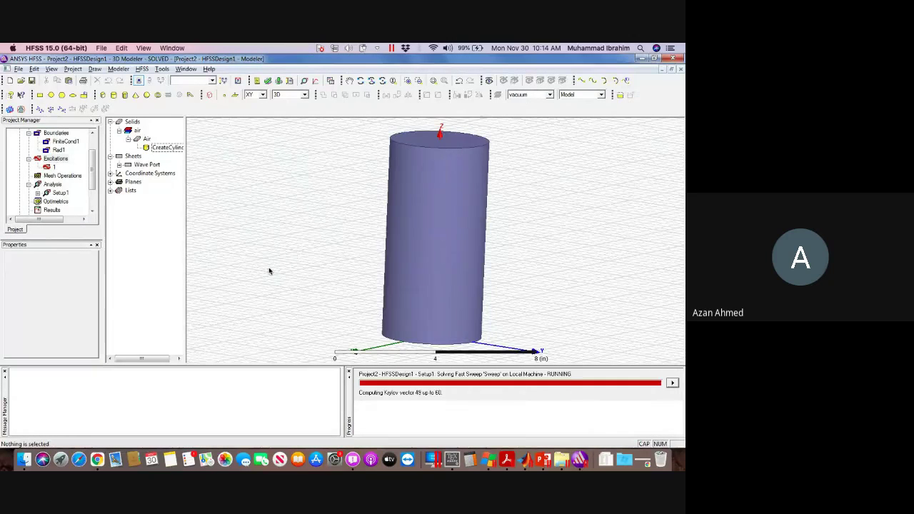
# - Switch to the Google Meet call in Chrome, show the participant list, and stop presenting the screen
pyautogui.click(97, 459)
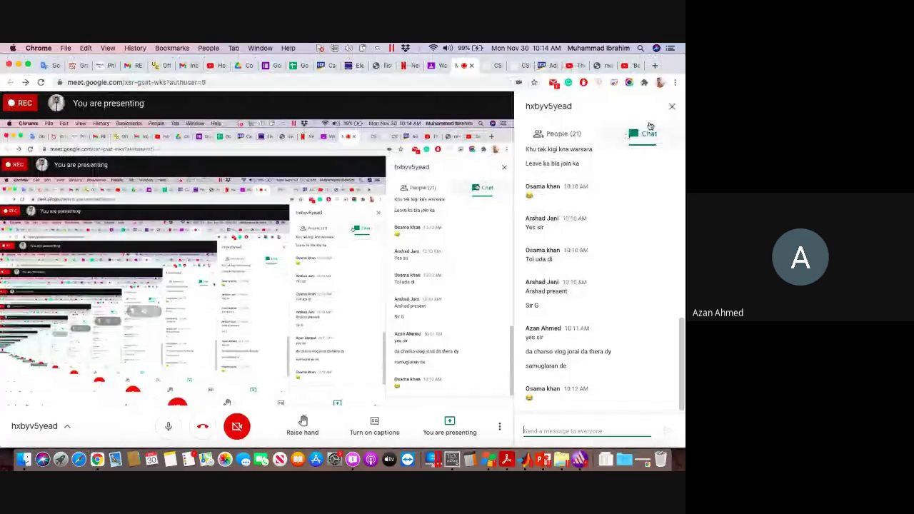
pyautogui.click(564, 134)
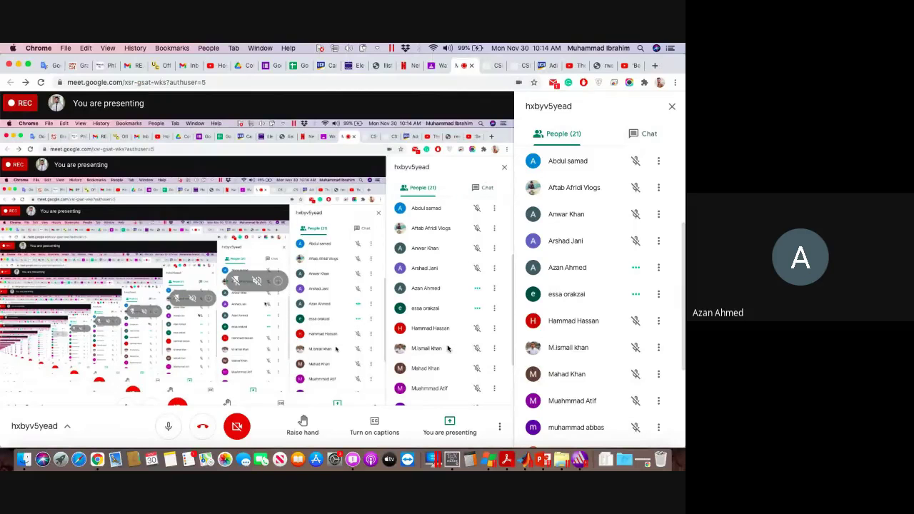
pyautogui.click(452, 424)
pyautogui.click(465, 390)
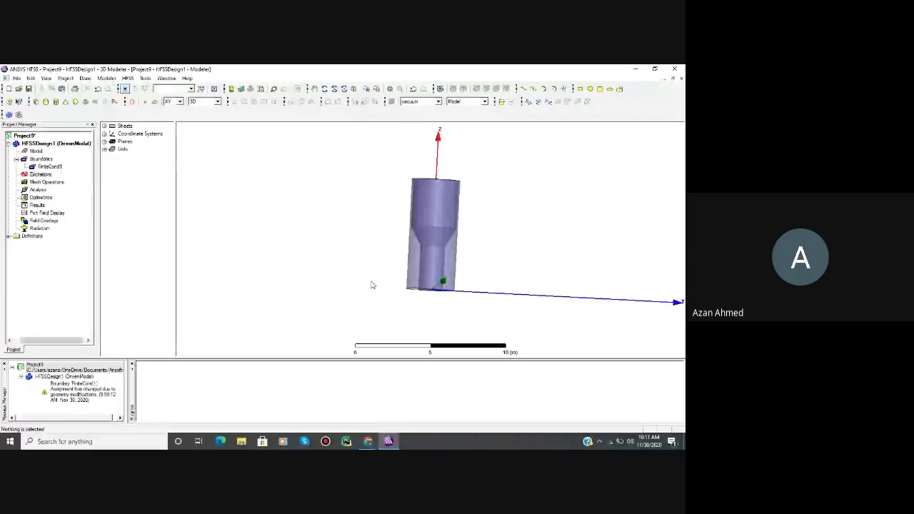
# - Switch to the Google Meet browser window and return to the Project9 horn model in HFSS
pyautogui.moveTo(368, 441)
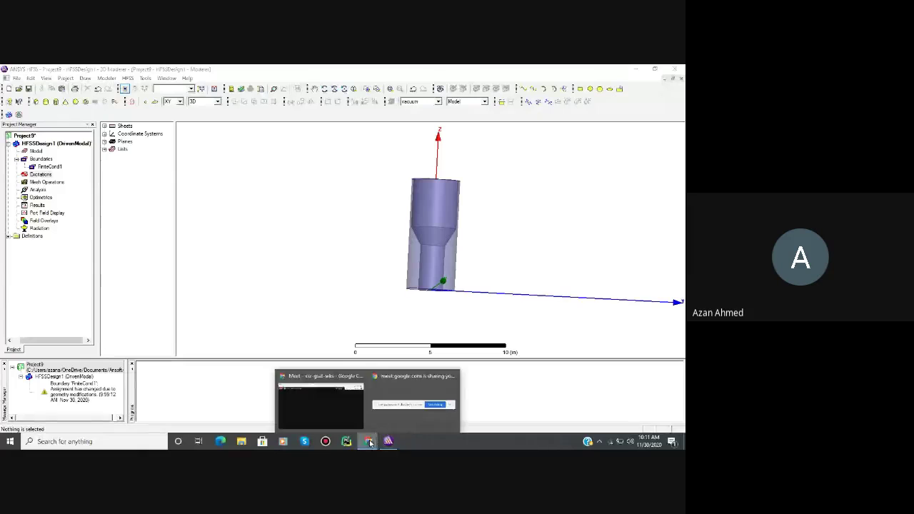
pyautogui.click(328, 401)
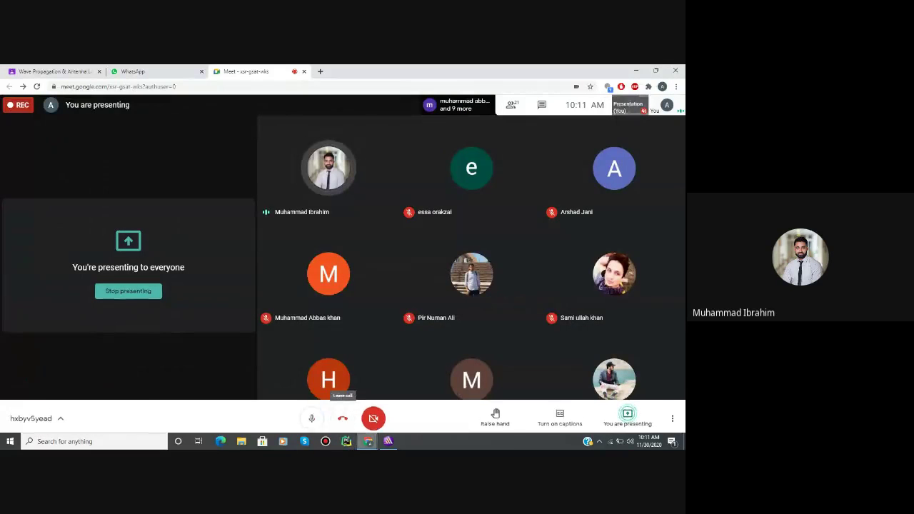
pyautogui.click(388, 441)
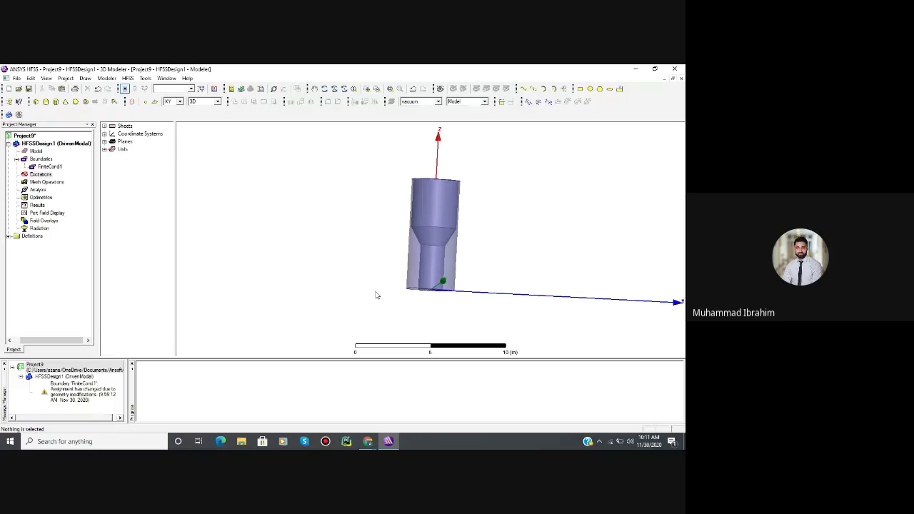
# - Inspect the horn model from a raised angle, and switch to the Google Meet call in Chrome to stop presenting the screen
pyautogui.keyDown('alt'); pyautogui.keyDown('shift'); pyautogui.moveTo(378, 227); pyautogui.dragTo(352, 210); pyautogui.keyUp('shift'); pyautogui.keyUp('alt')
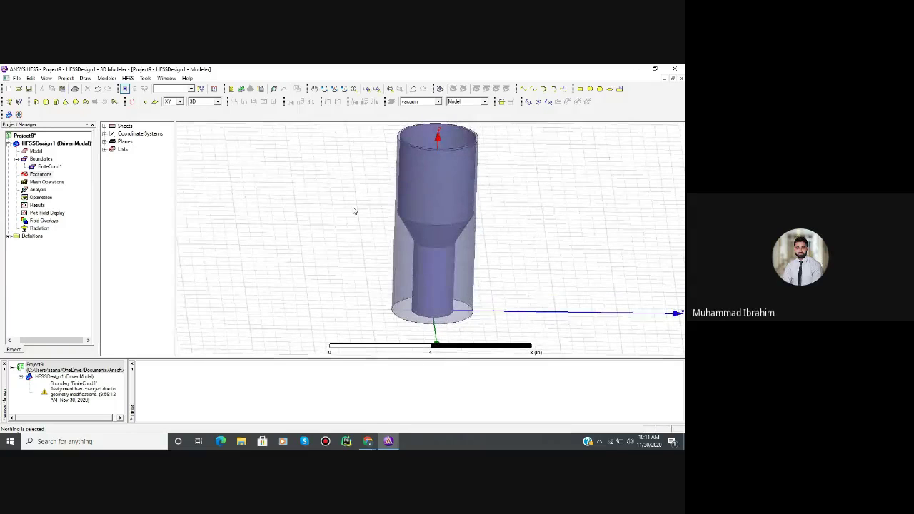
pyautogui.moveTo(367, 441)
pyautogui.click(324, 407)
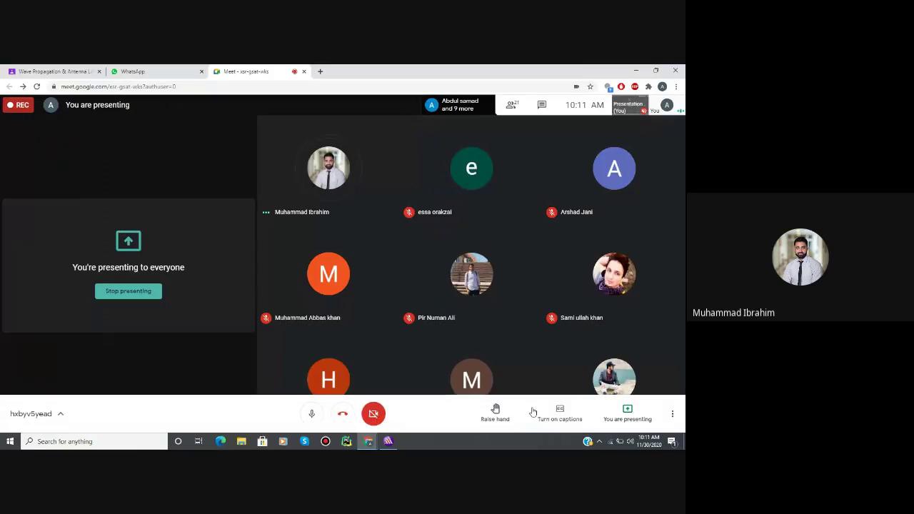
pyautogui.click(634, 412)
pyautogui.click(624, 374)
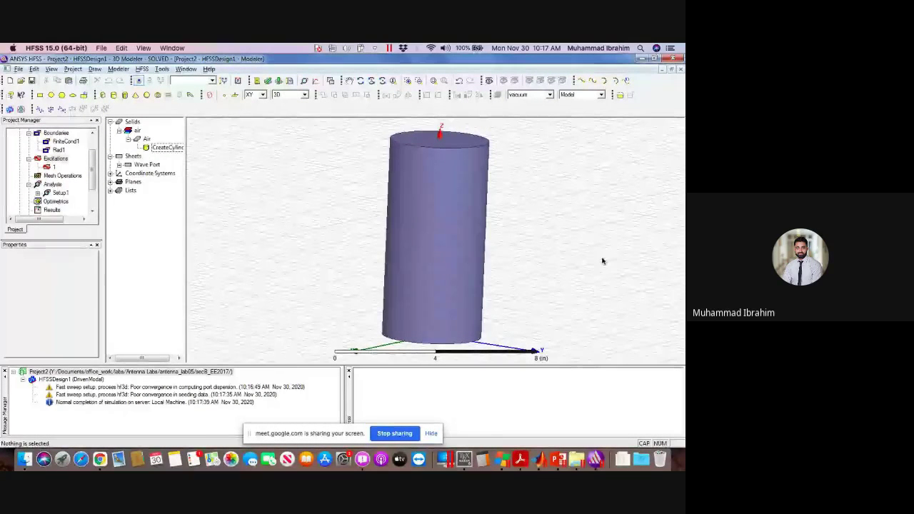
# - Insert an infinite sphere far-field setup in Project2 with theta starting at -180 deg, keeping the other default ranges
pyautogui.click(92, 211)
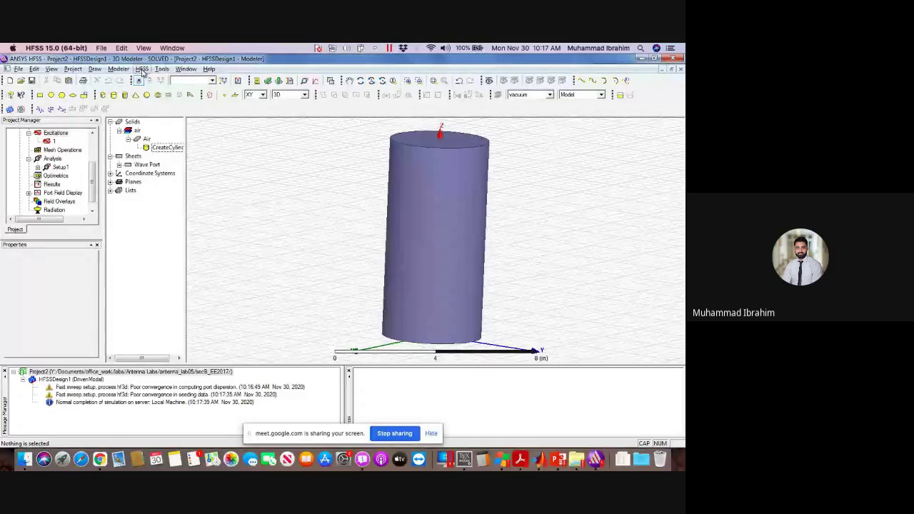
pyautogui.click(142, 70)
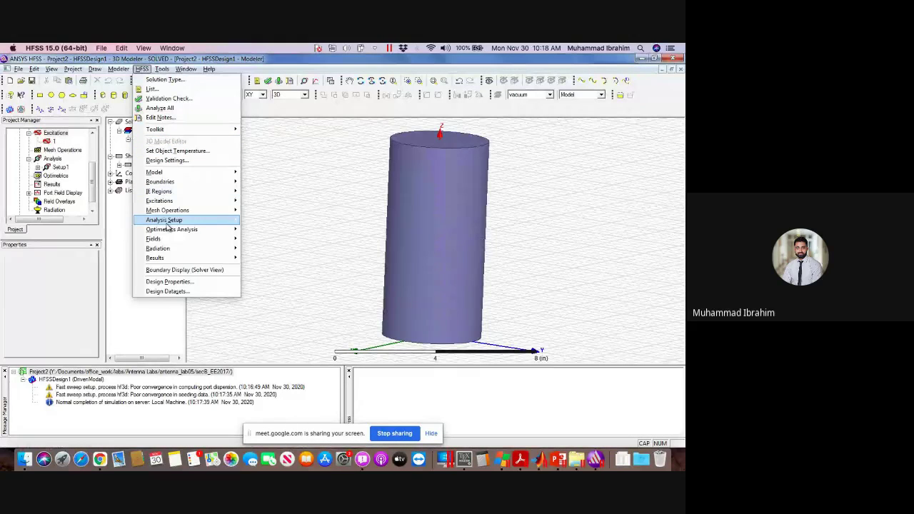
pyautogui.moveTo(169, 252)
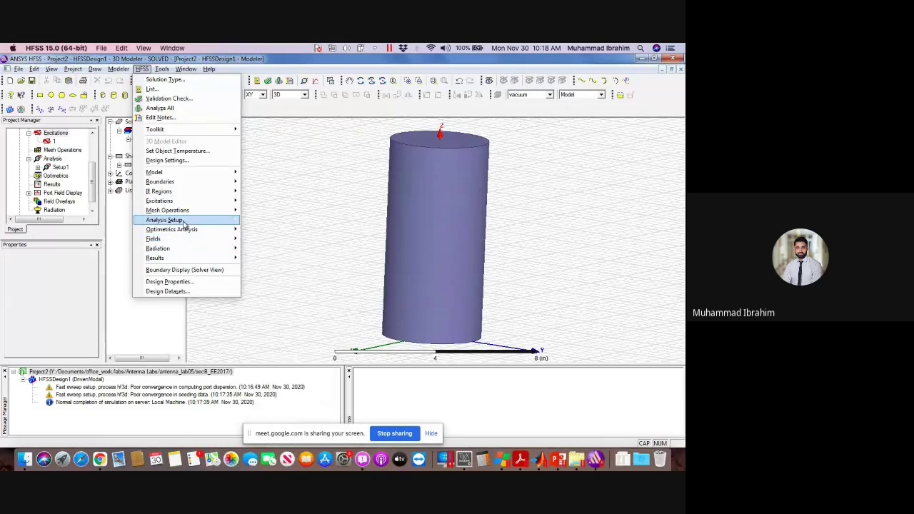
pyautogui.moveTo(185, 221)
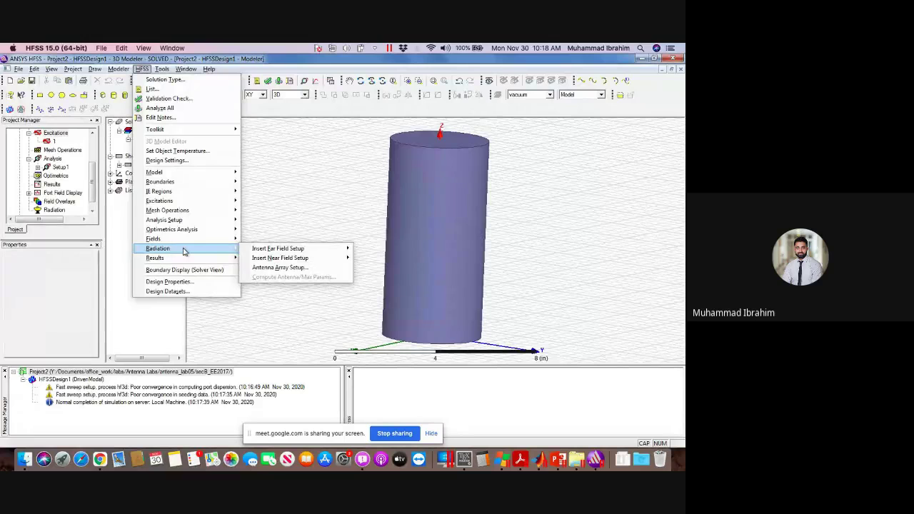
pyautogui.moveTo(258, 255)
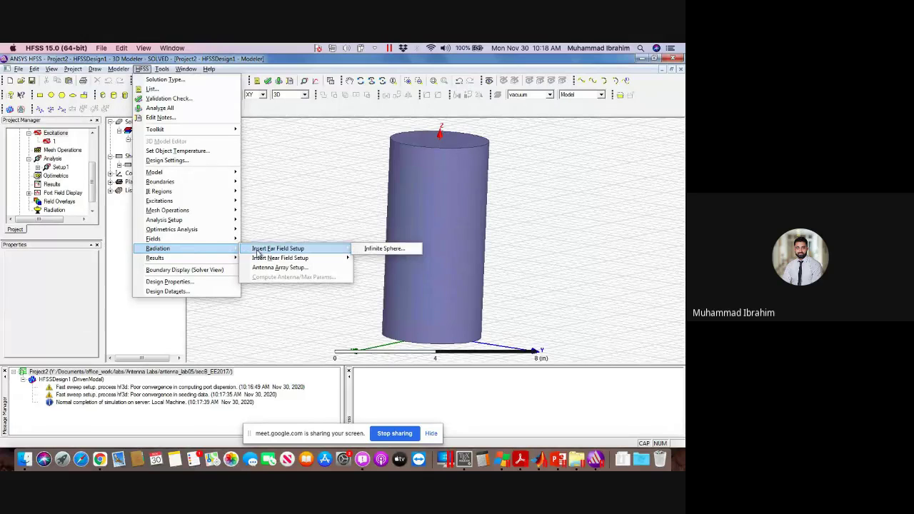
pyautogui.click(376, 249)
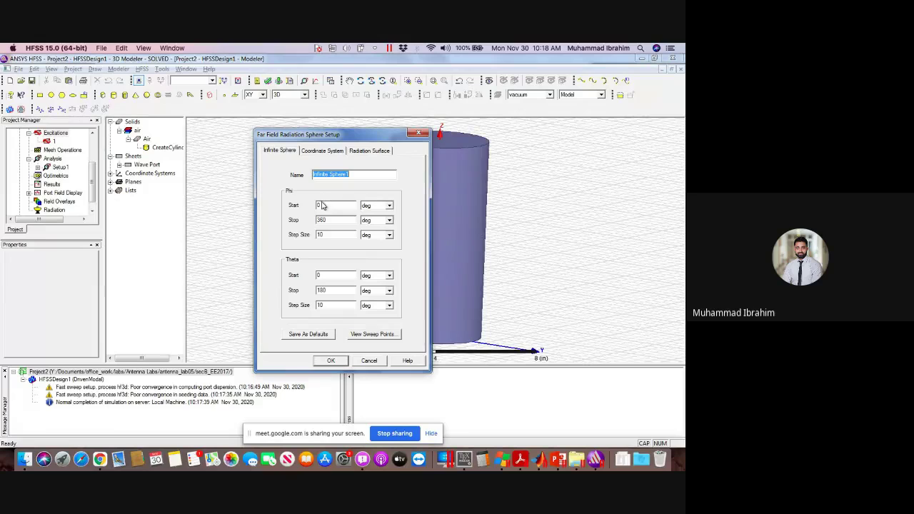
pyautogui.doubleClick(332, 276)
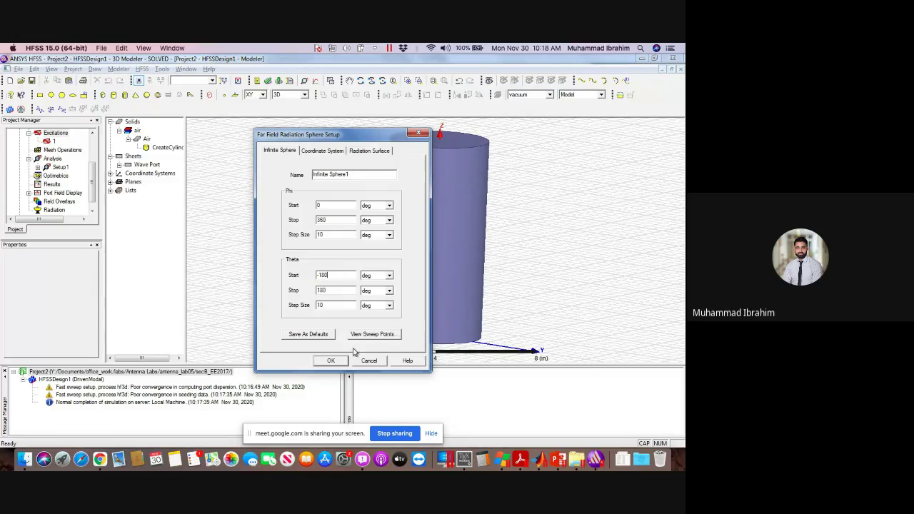
pyautogui.click(331, 360)
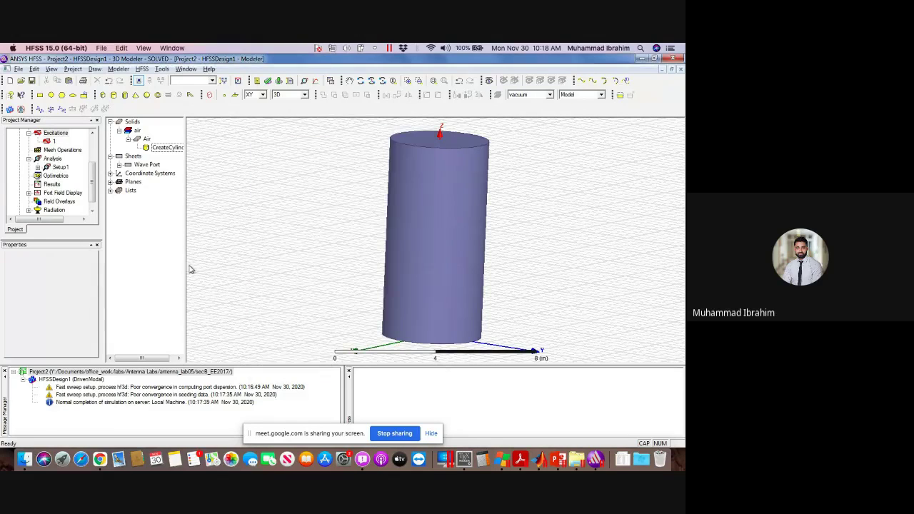
# - Create a rectangular modal solution data plot of dB(S(1,1)) over frequency for Setup1 : Sweep
pyautogui.click(41, 187)
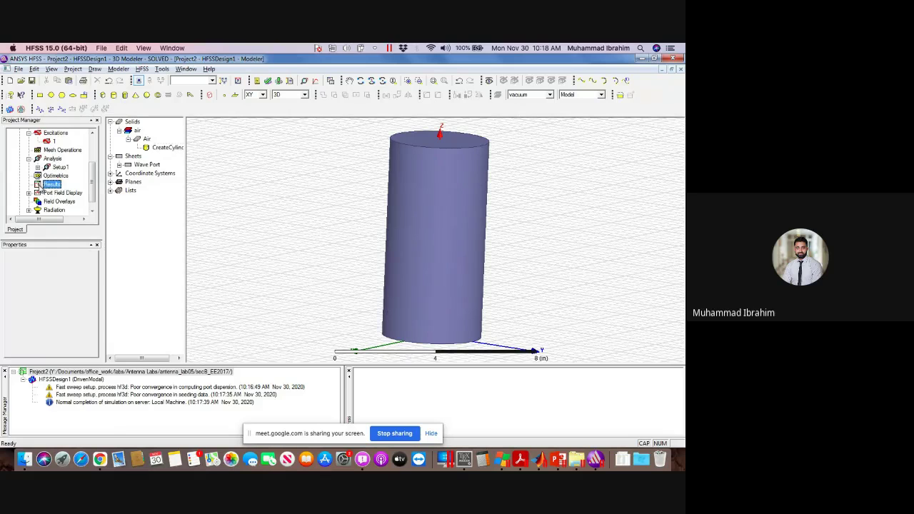
pyautogui.rightClick(41, 187)
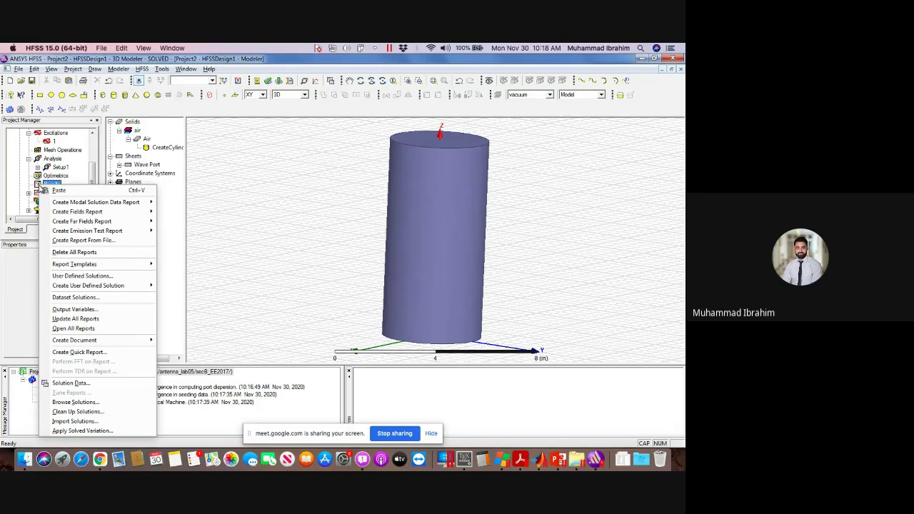
pyautogui.moveTo(64, 206)
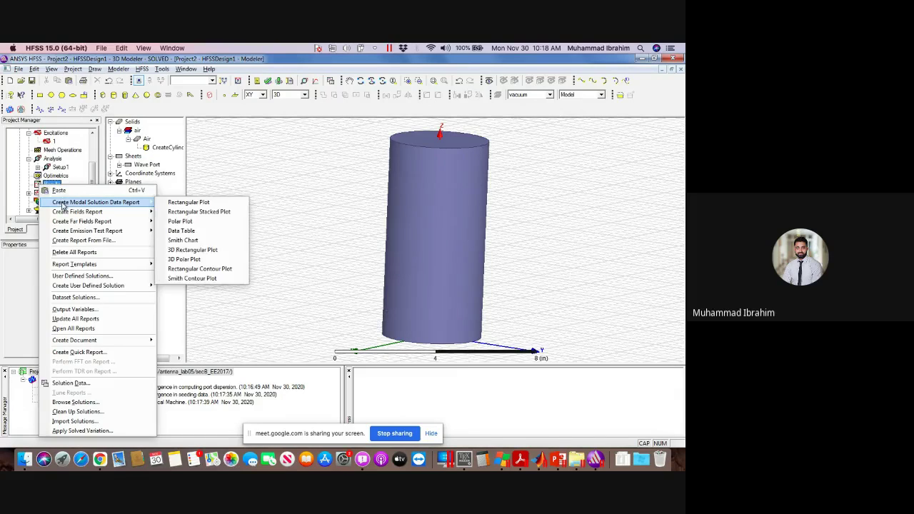
pyautogui.click(172, 204)
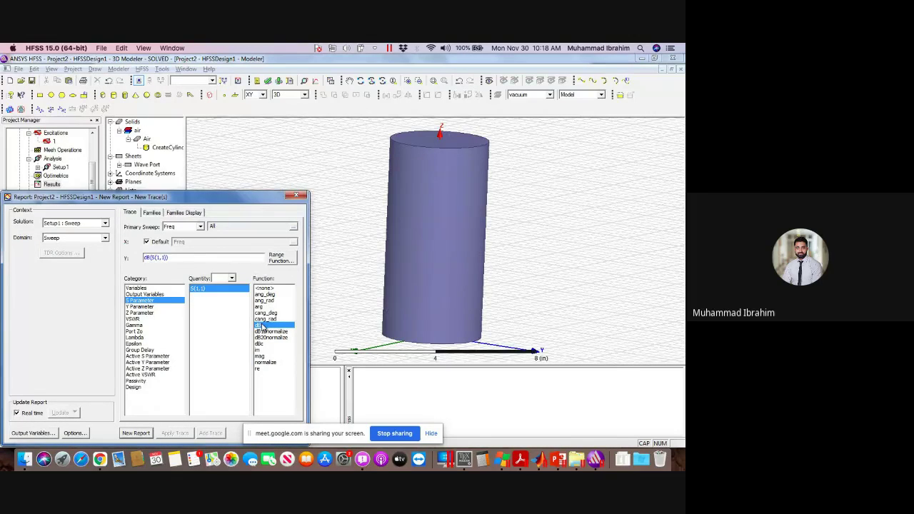
pyautogui.click(141, 433)
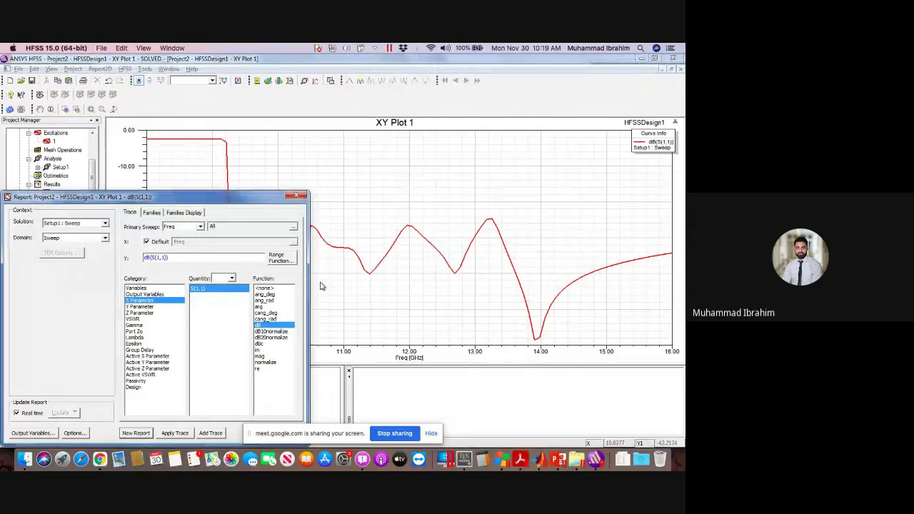
pyautogui.click(297, 196)
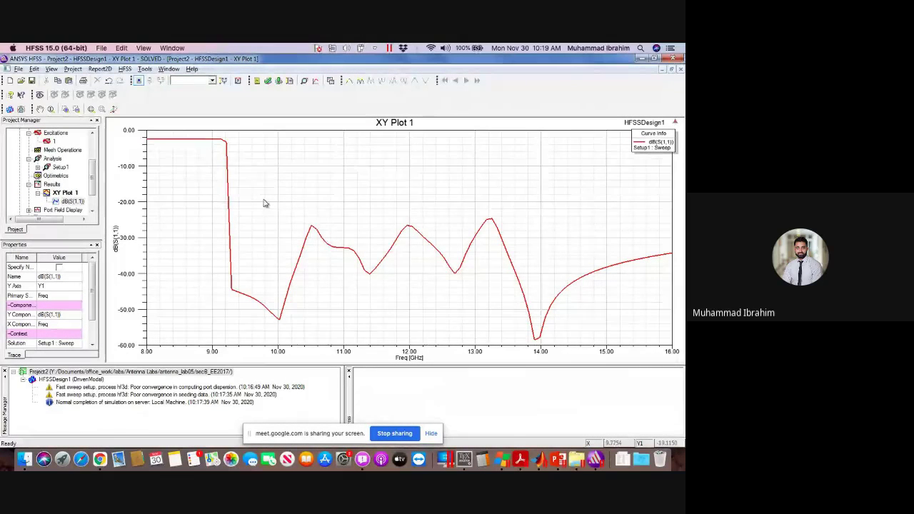
# - Create a far-field radiation pattern report of GainTotal in dB, using Infinite Sphere1 and the Setup1 : LastAdaptive solution
pyautogui.rightClick(52, 186)
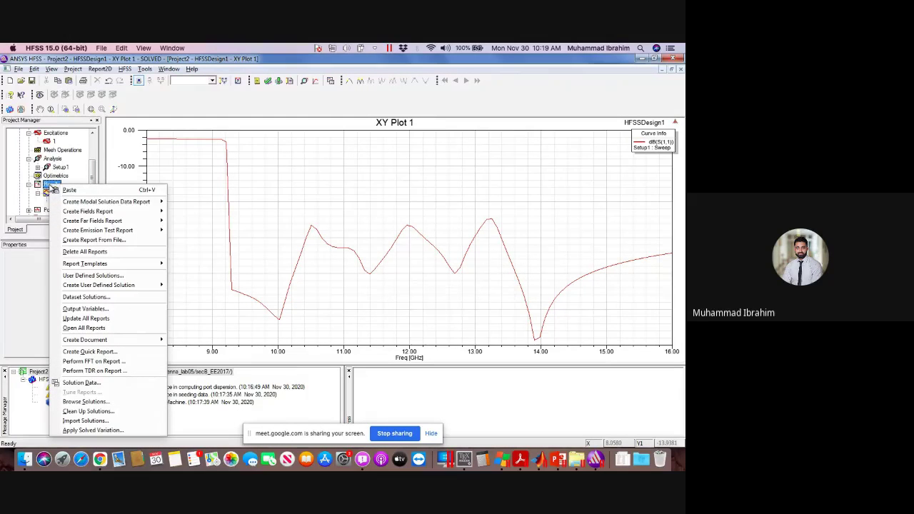
pyautogui.moveTo(90, 223)
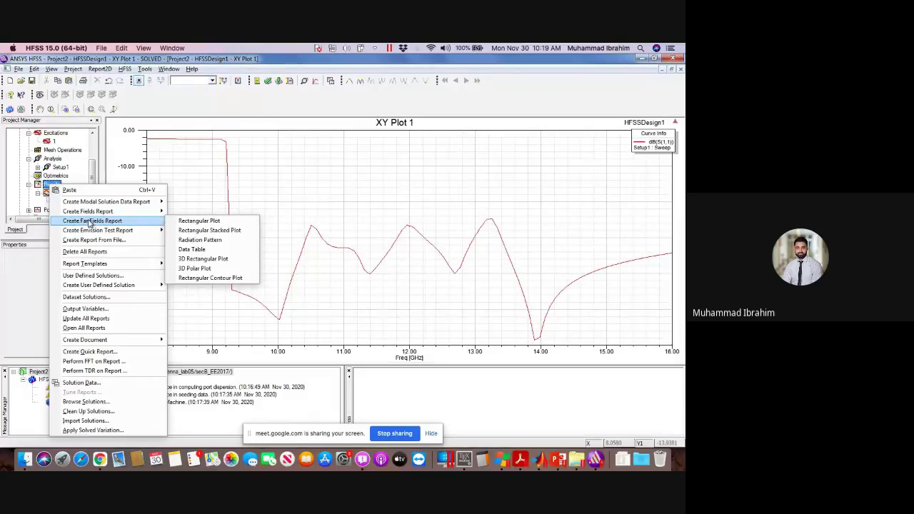
pyautogui.click(192, 241)
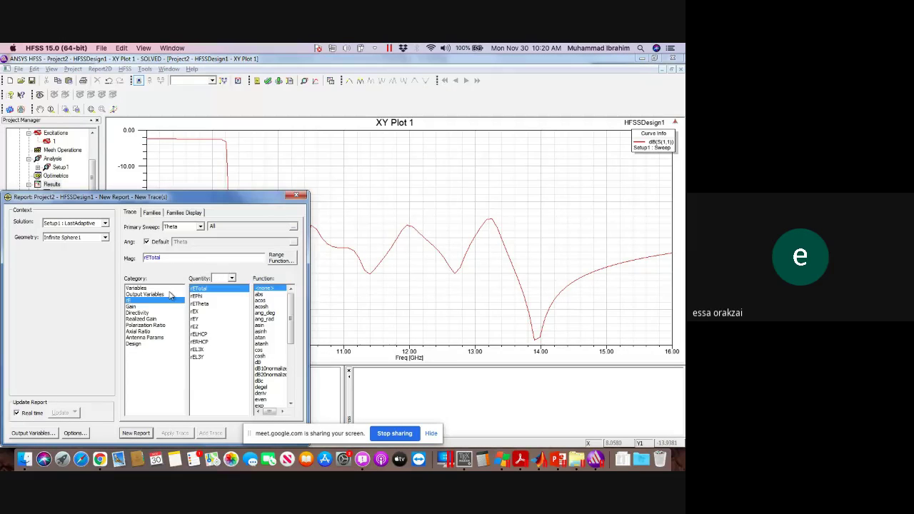
pyautogui.click(133, 306)
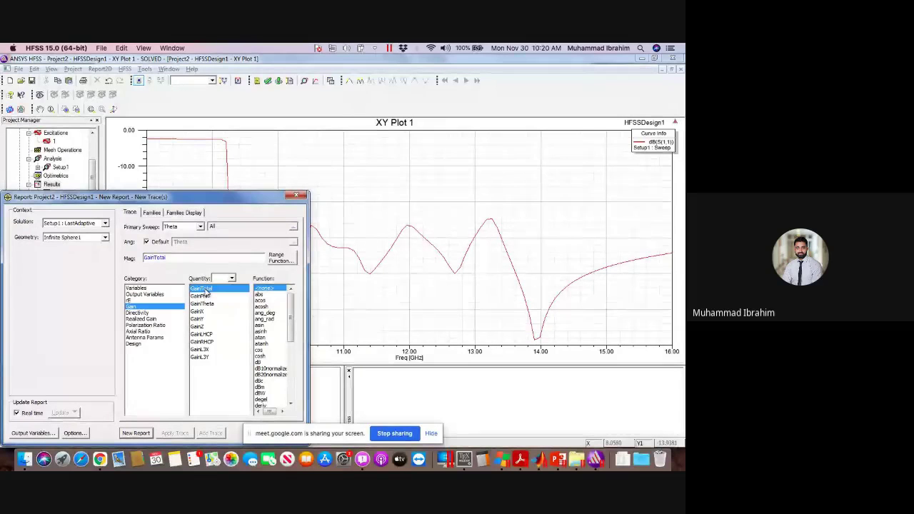
pyautogui.click(258, 362)
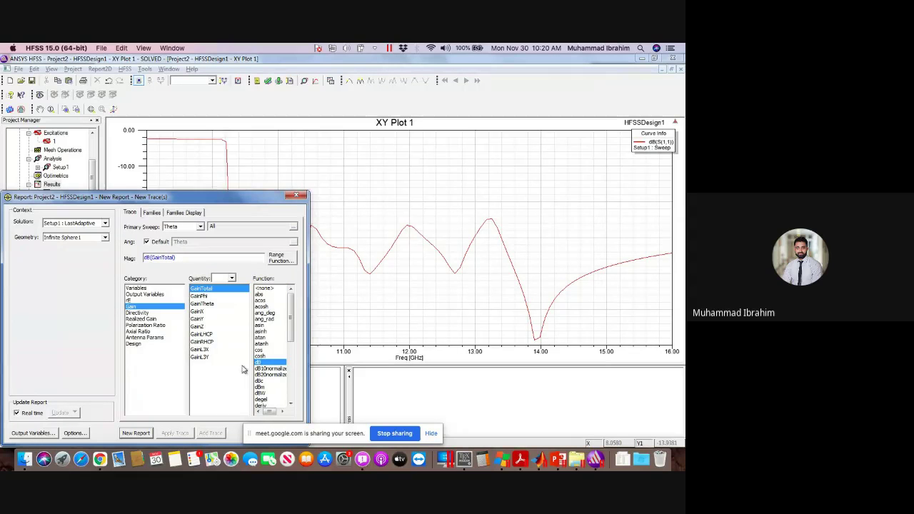
pyautogui.click(136, 433)
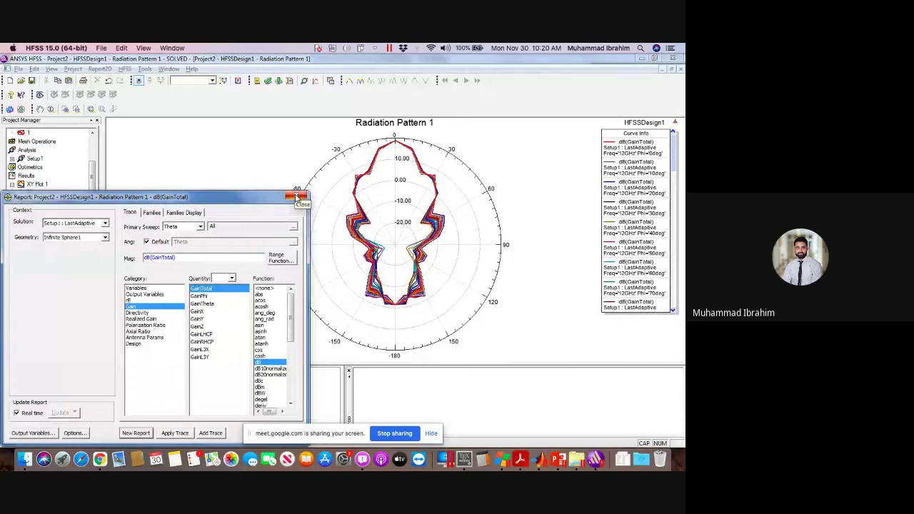
pyautogui.click(297, 197)
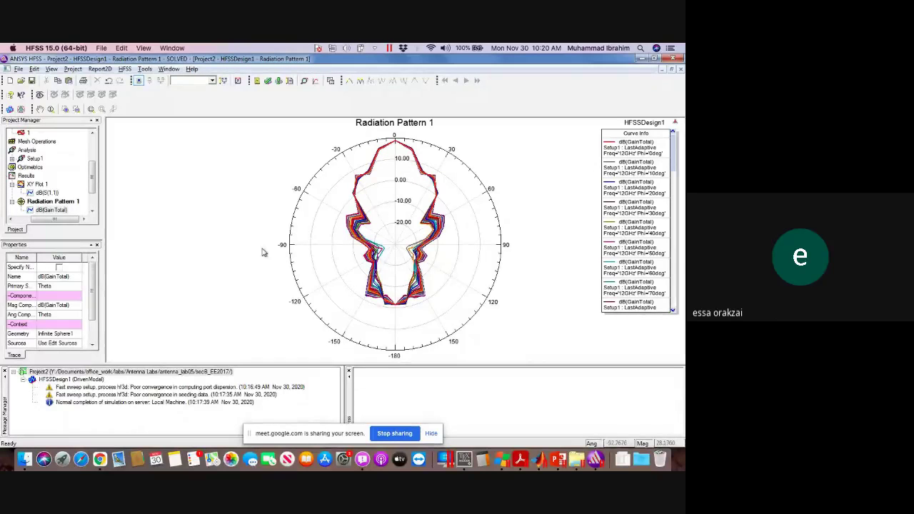
# - Create a far-field 3D polar plot of GainTotal in dB for Infinite Sphere1 and examine the pattern's shape
pyautogui.rightClick(27, 176)
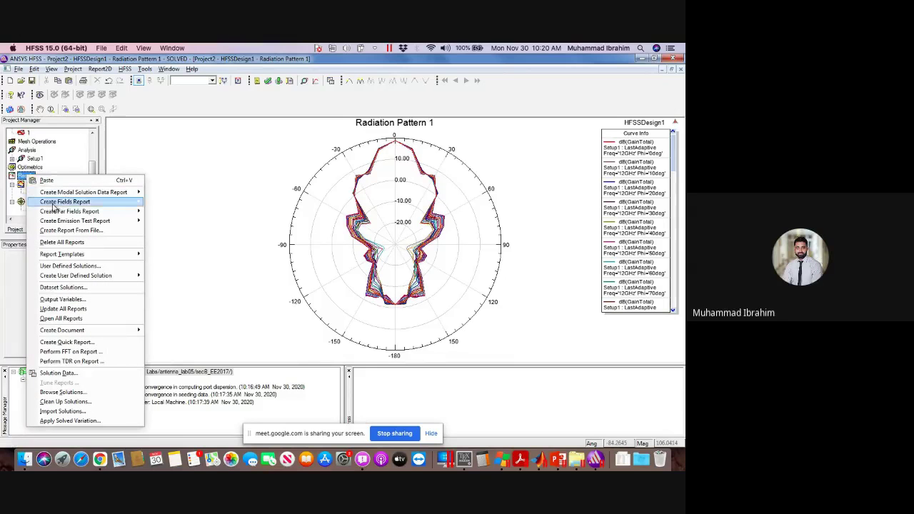
pyautogui.moveTo(55, 212)
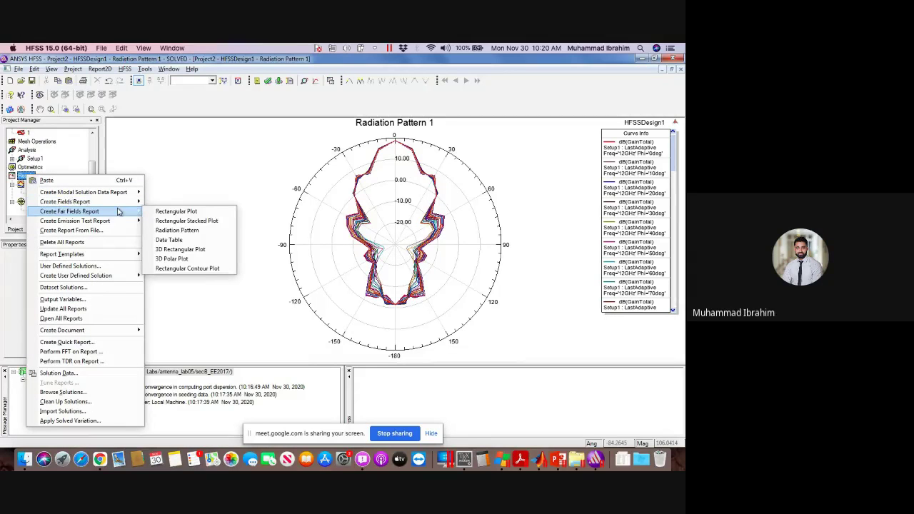
pyautogui.click(197, 261)
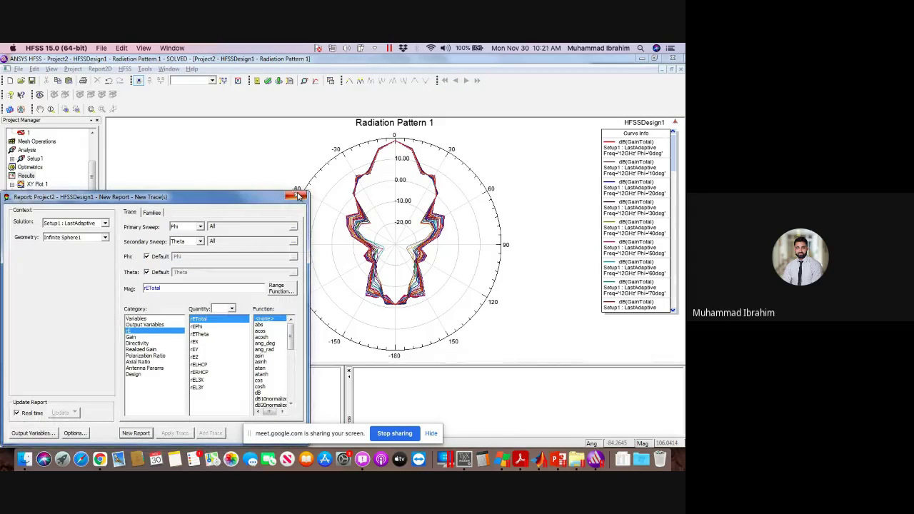
pyautogui.click(132, 337)
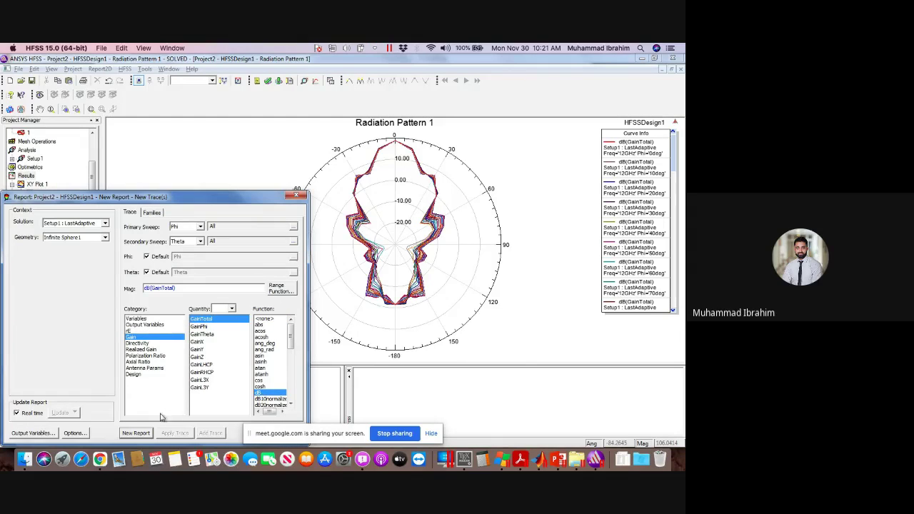
pyautogui.click(135, 433)
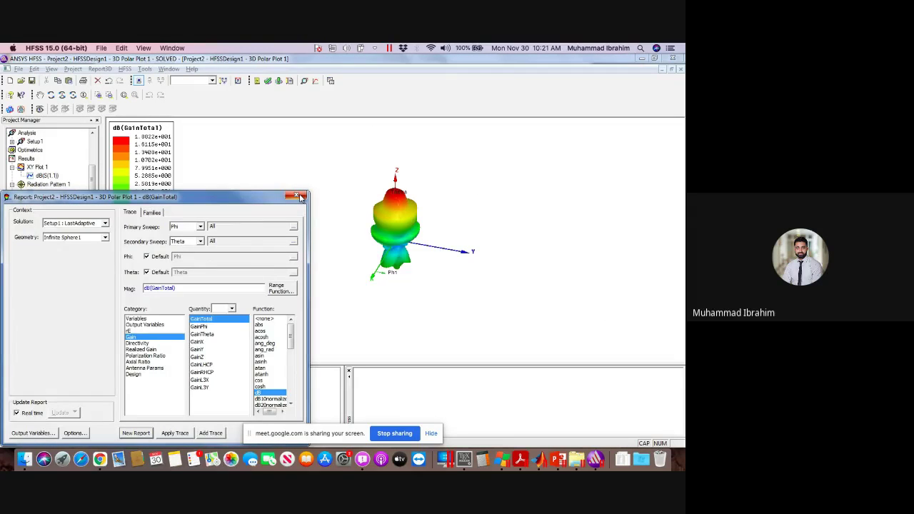
pyautogui.click(297, 196)
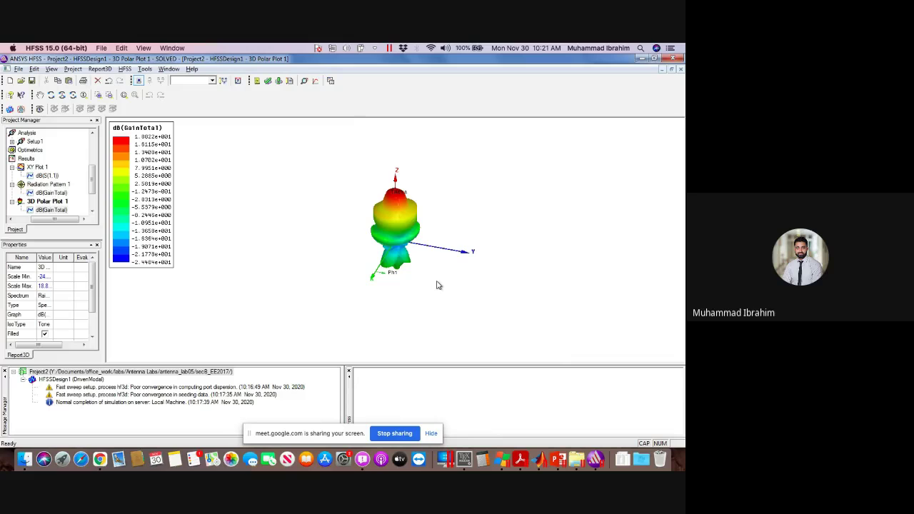
pyautogui.moveTo(438, 285); pyautogui.dragTo(218, 329)
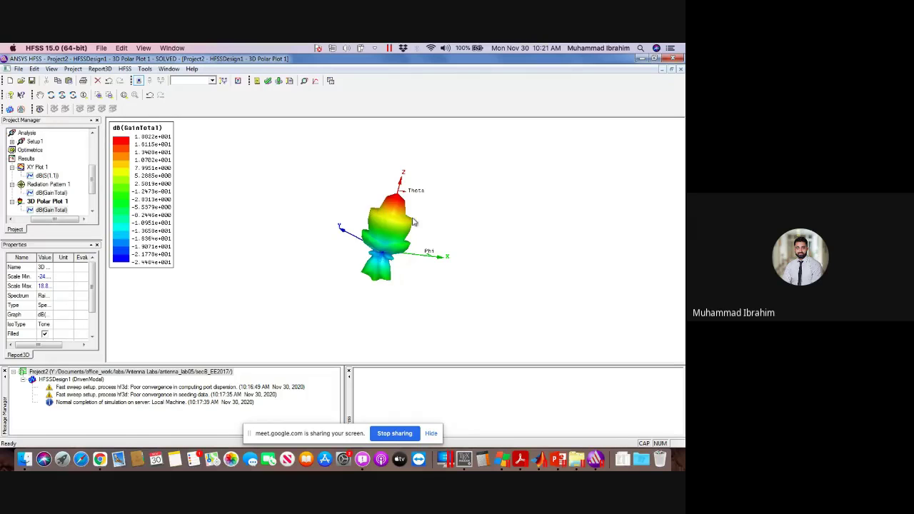
pyautogui.keyDown('alt'); pyautogui.keyDown('shift'); pyautogui.moveTo(413, 223); pyautogui.dragTo(417, 157); pyautogui.keyUp('shift'); pyautogui.keyUp('alt')
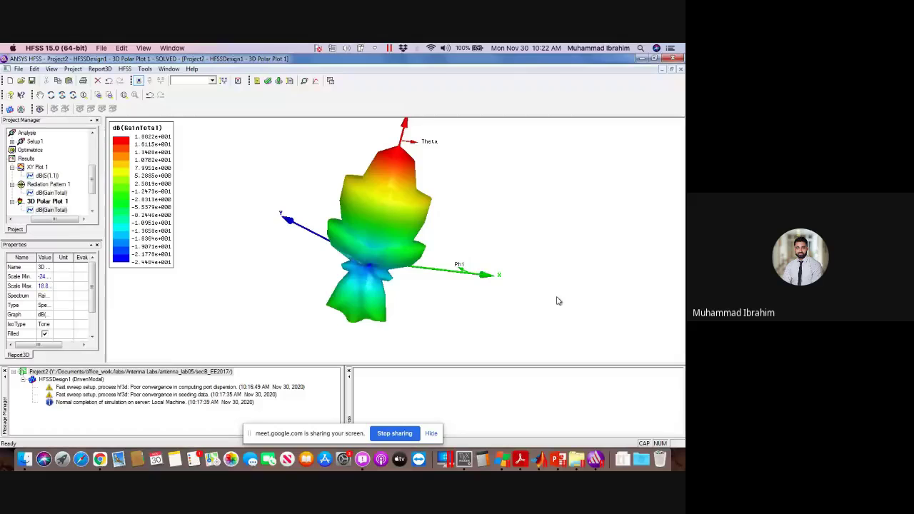
pyautogui.moveTo(551, 251); pyautogui.dragTo(549, 266)
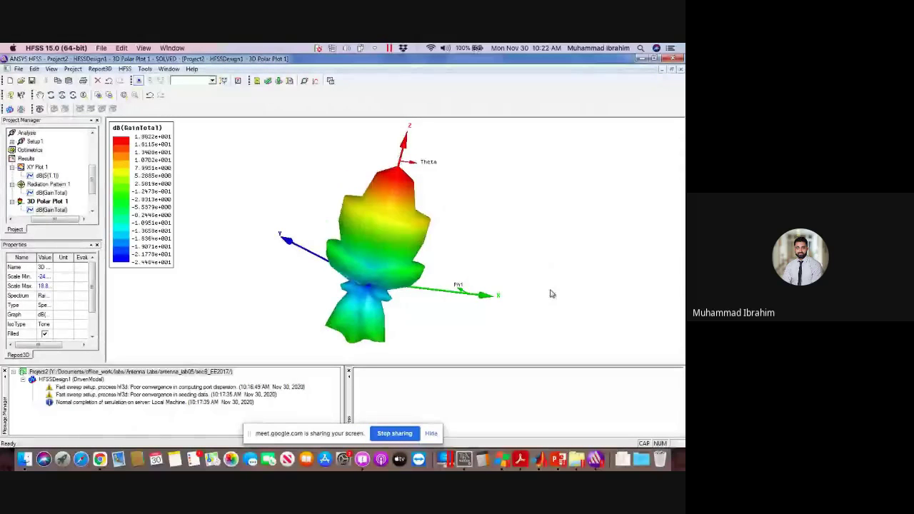
# - Switch to the PowerPoint slide show and go through the RESULTS slides to the TASKS slide
pyautogui.click(557, 461)
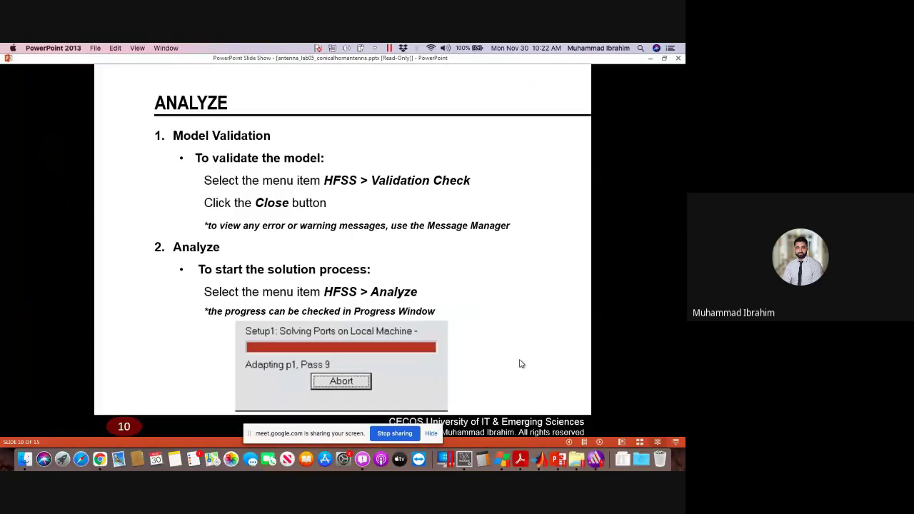
pyautogui.press('Right')
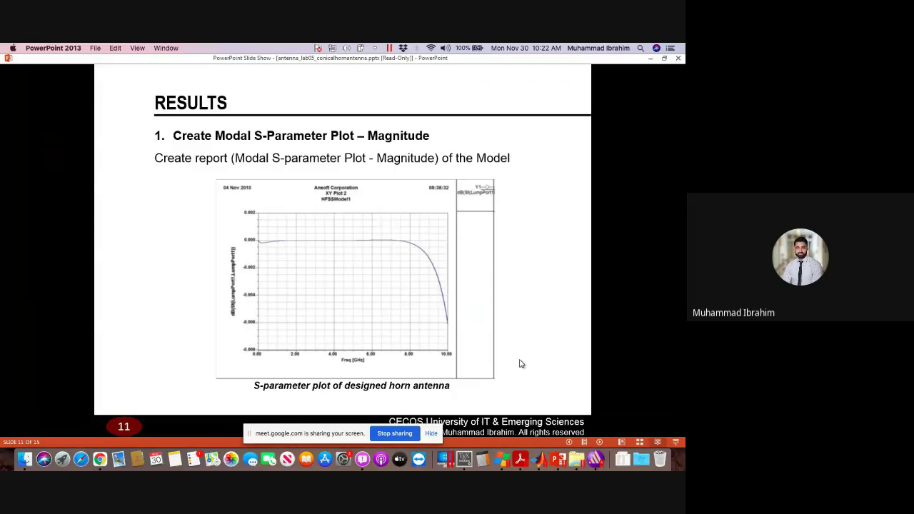
pyautogui.press('Right')
pyautogui.press('Right')
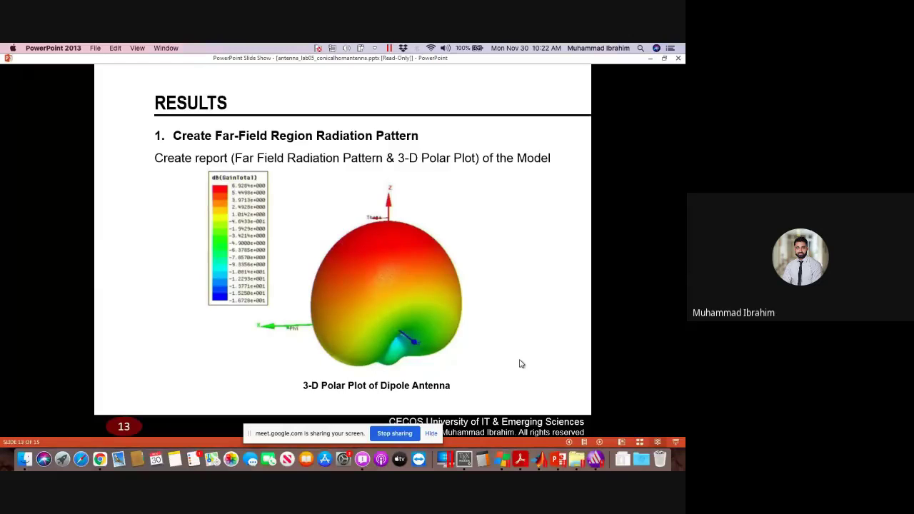
pyautogui.press('Right')
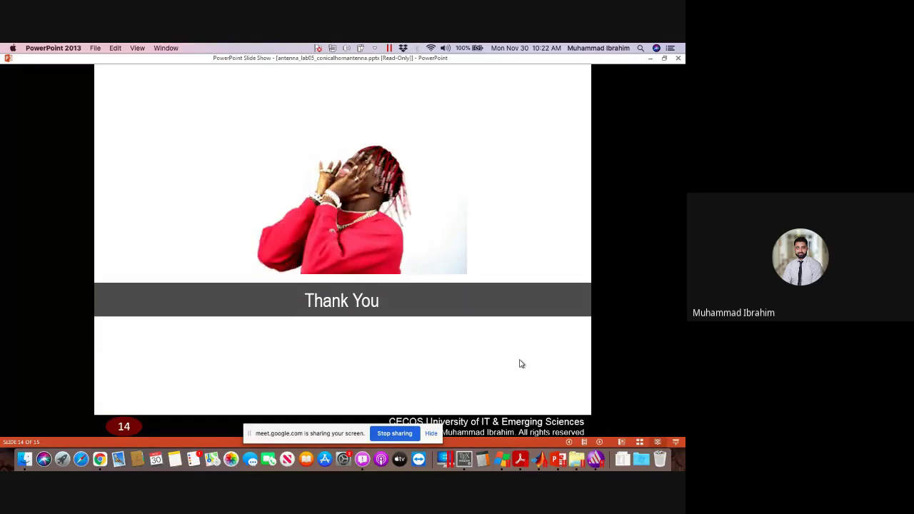
pyautogui.press('Right')
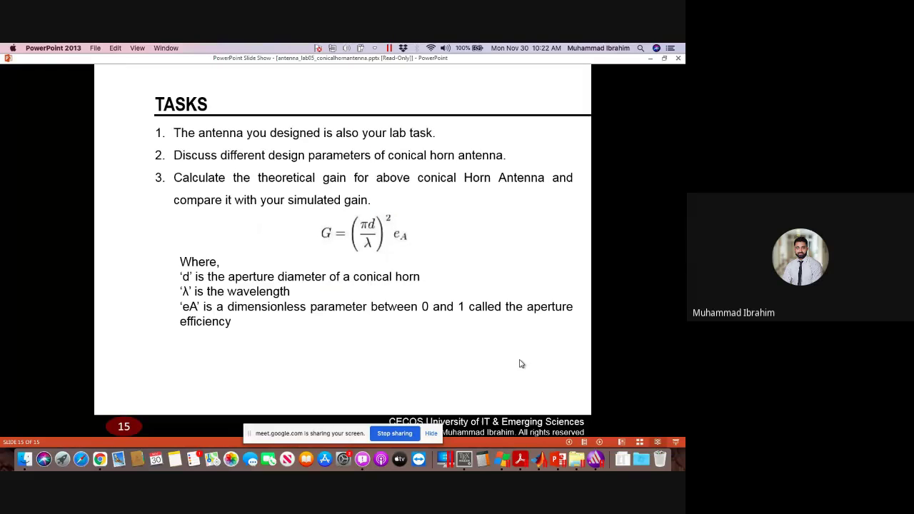